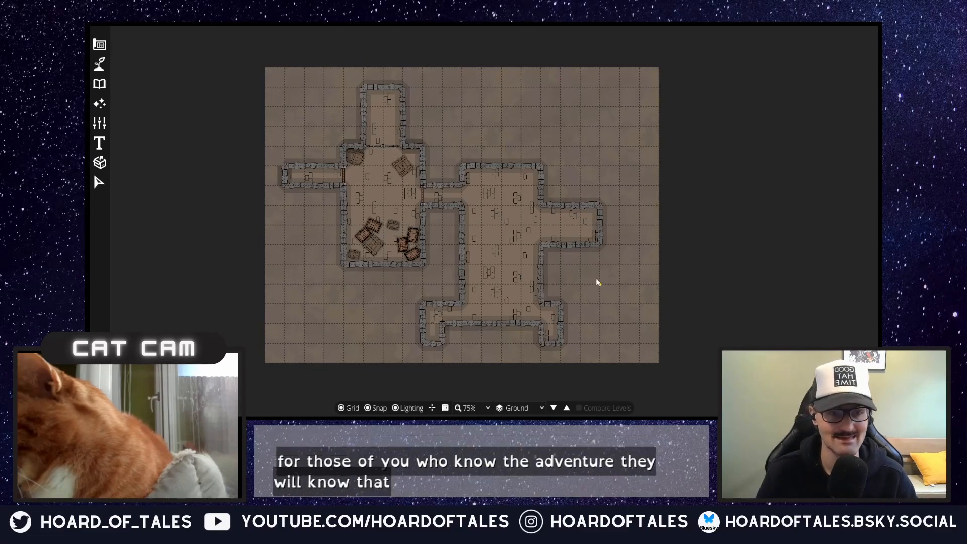
- Search the object library for "torch" to find a light fixture for the room with the crates
scroll(548, 287, up, 1)
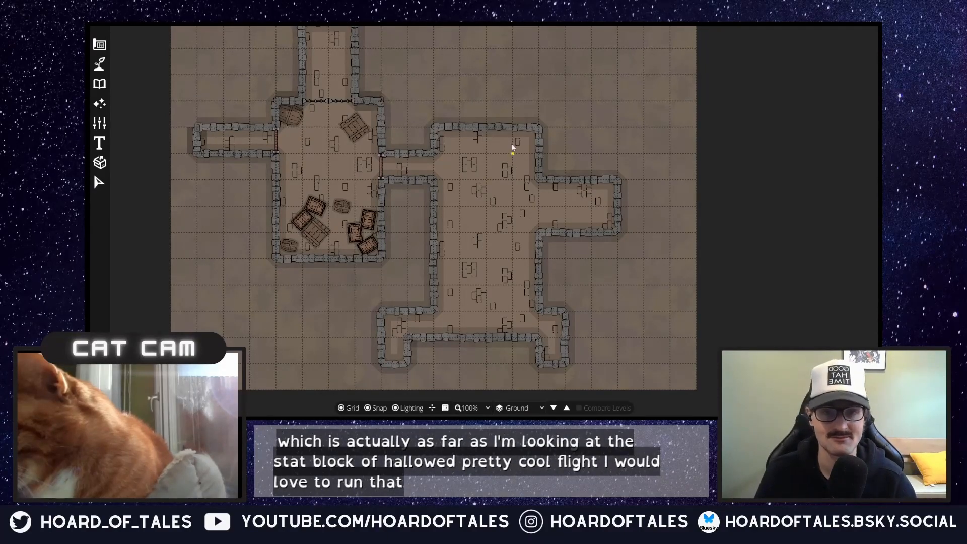
drag(419, 83, 488, 136)
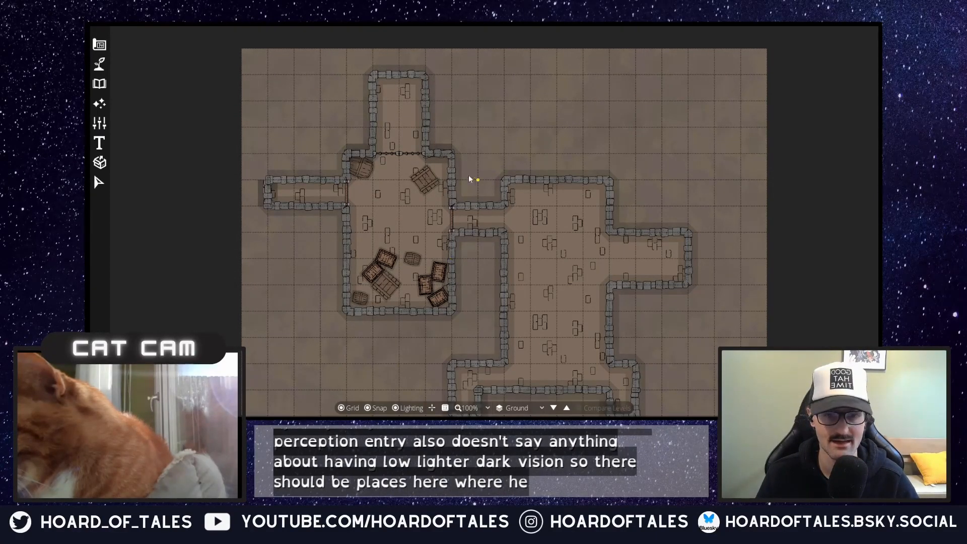
scroll(406, 246, up, 2)
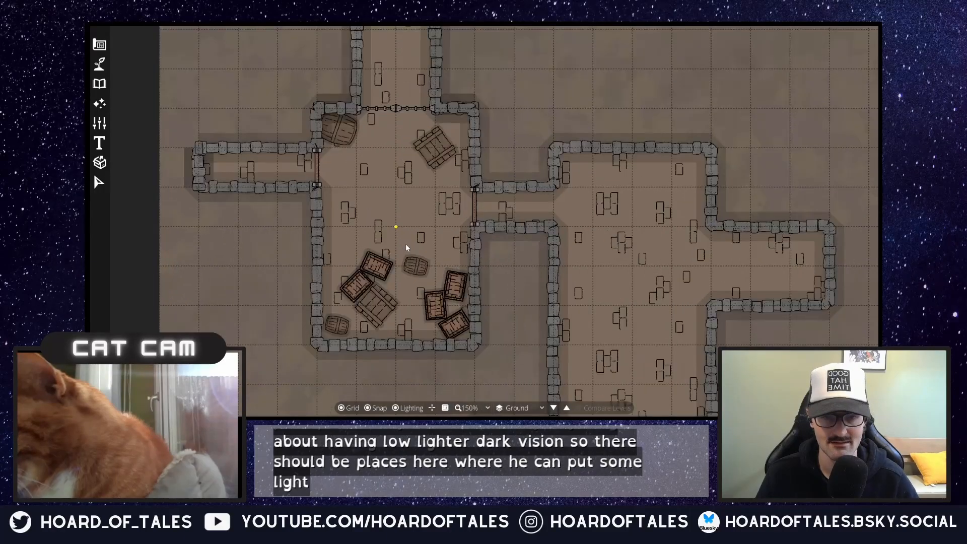
click(100, 63)
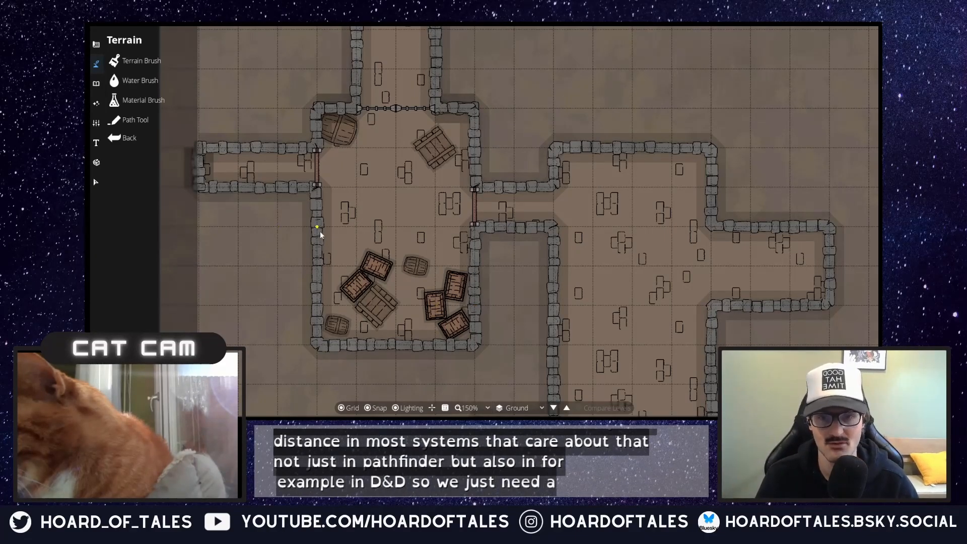
click(115, 83)
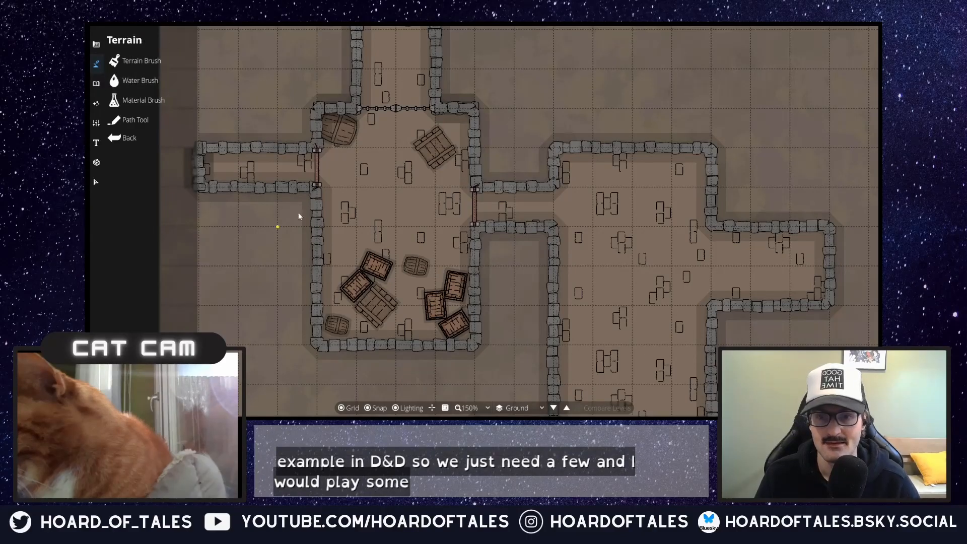
click(96, 82)
click(133, 60)
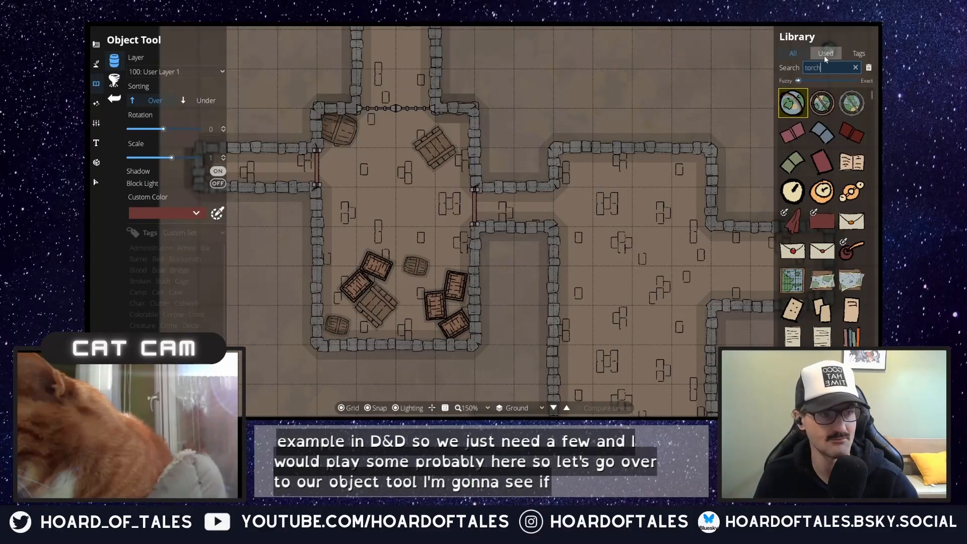
text(torch)
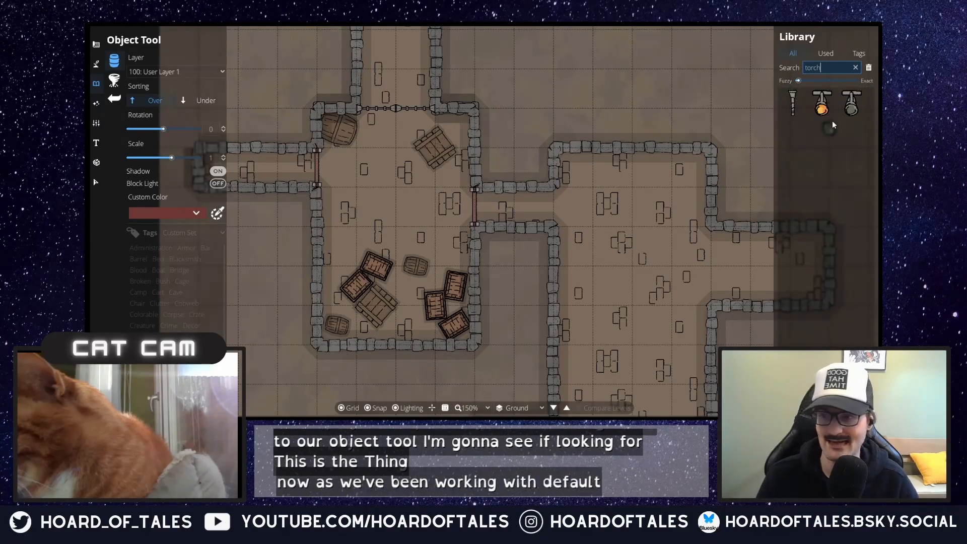
- Compare the lit and unlit wall torches and choose the unlit Wall Torch 02 for placement
mouse_move(834, 116)
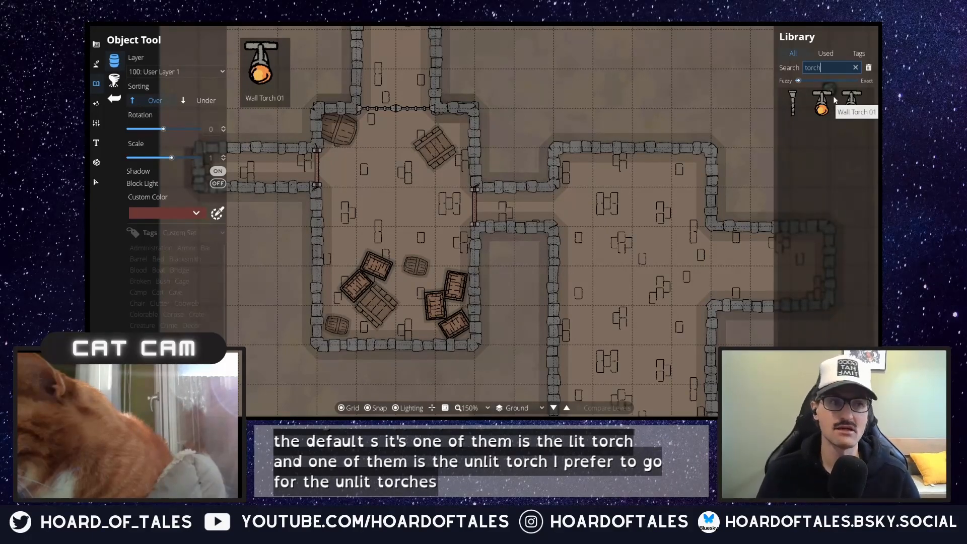
click(853, 103)
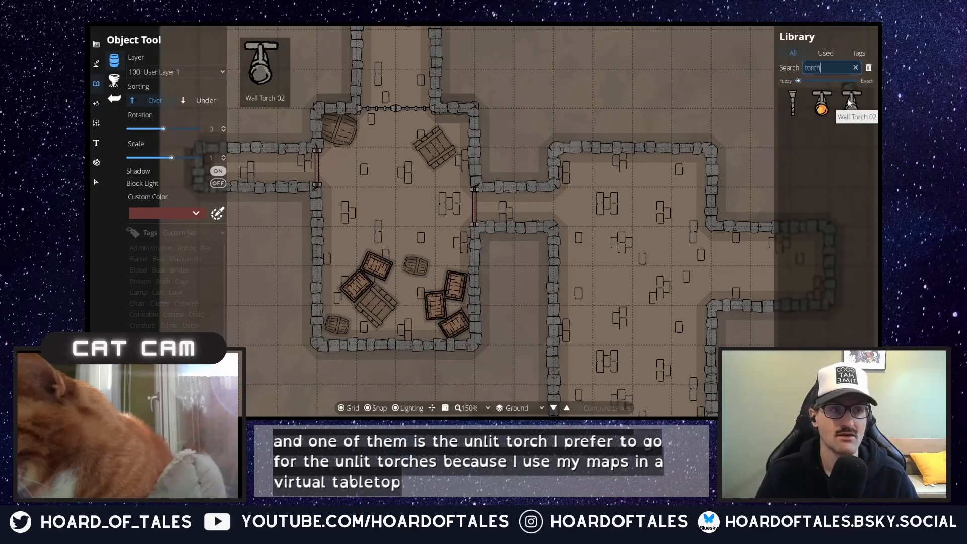
click(823, 104)
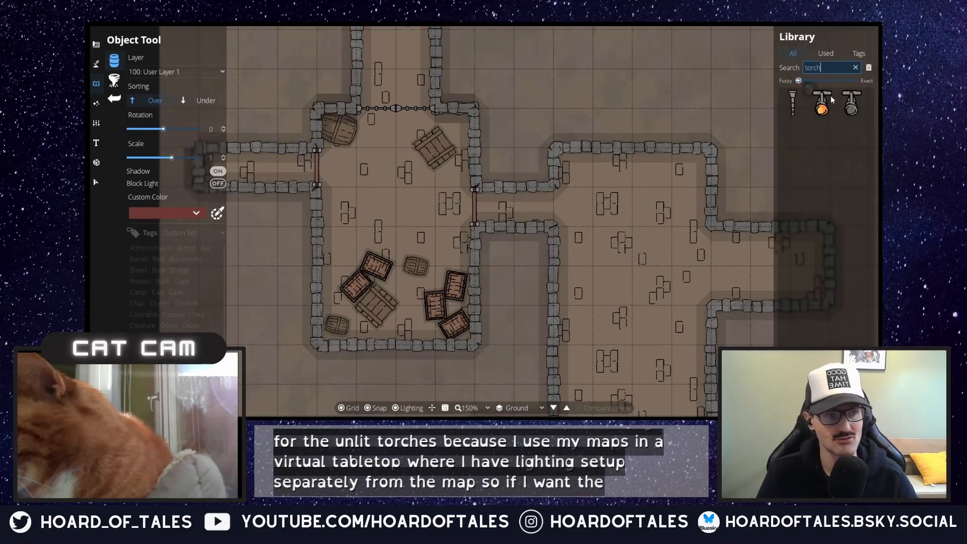
click(846, 112)
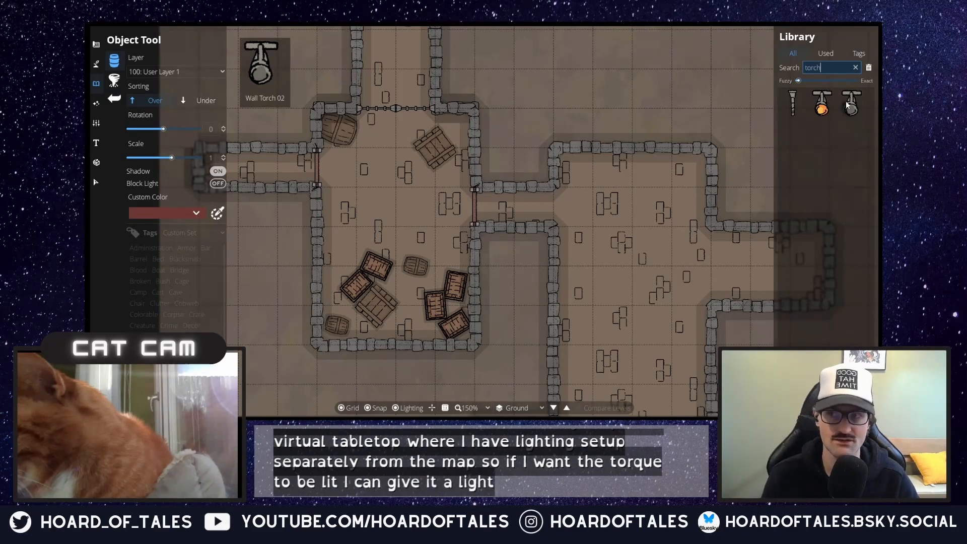
click(833, 106)
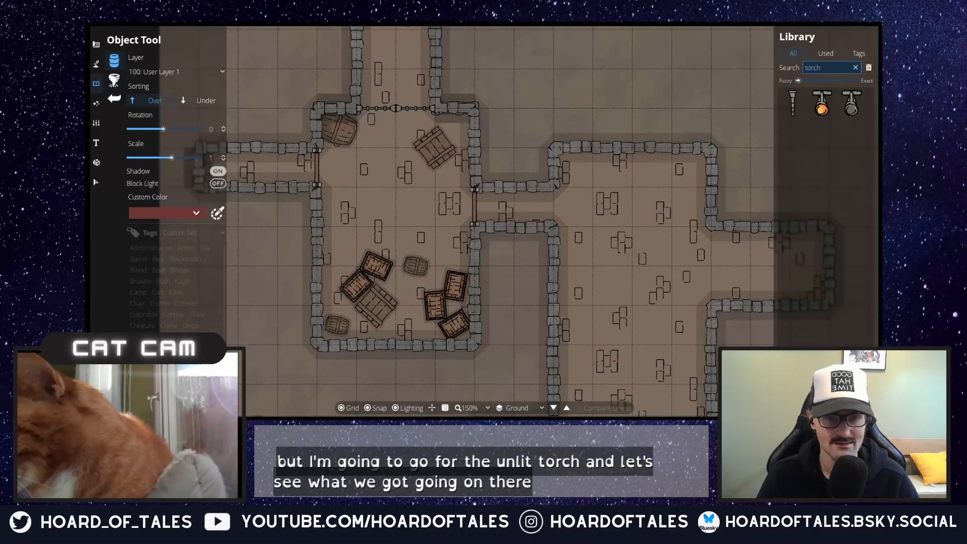
click(853, 102)
- Rotate the unlit torch to 90 degrees to suit the east wall of the crate room
scroll(432, 243, up, 4)
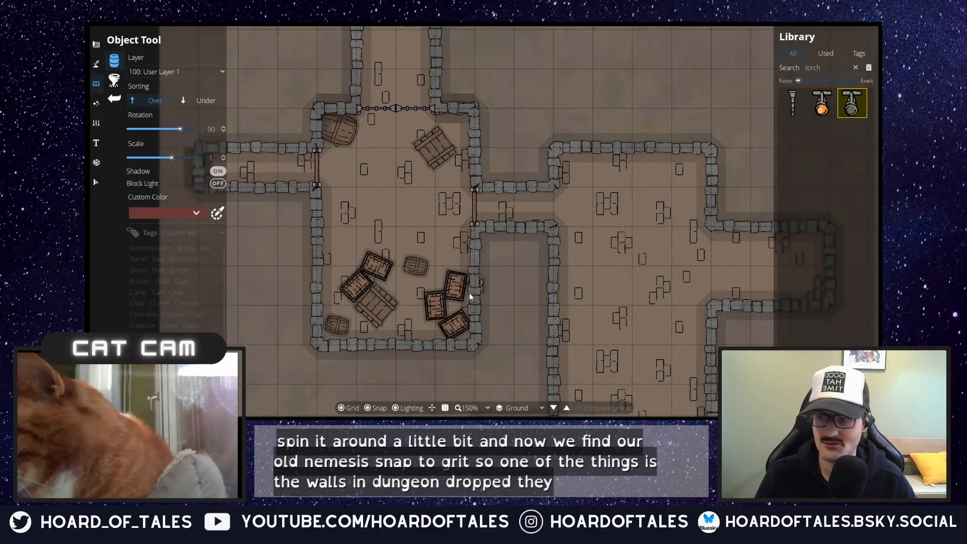
scroll(486, 253, down, 2)
scroll(487, 259, down, 2)
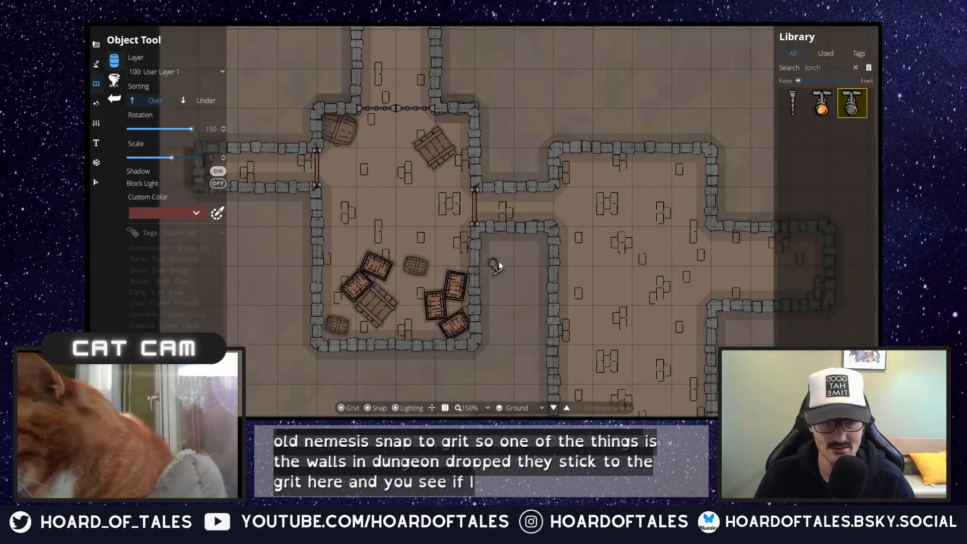
scroll(499, 262, up, 4)
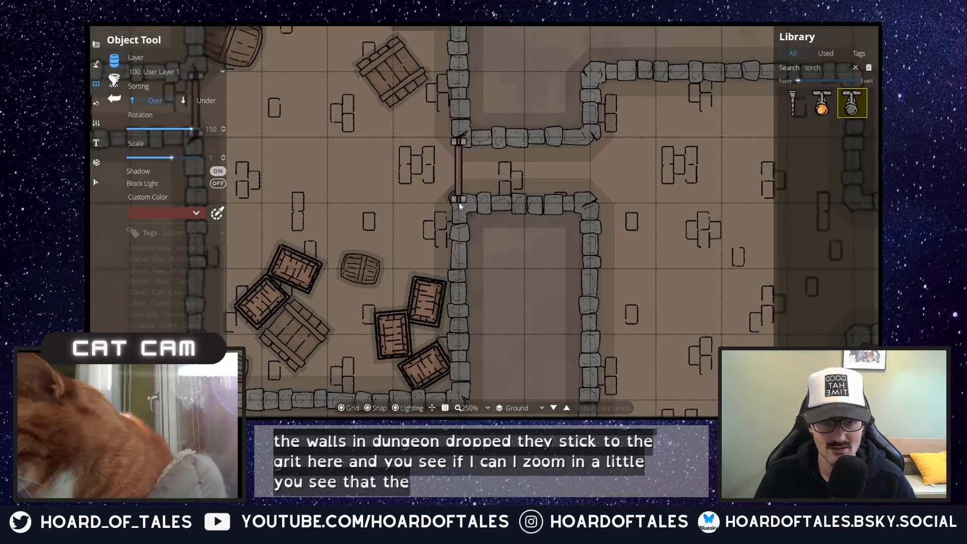
scroll(412, 234, up, 1)
scroll(412, 234, up, 3)
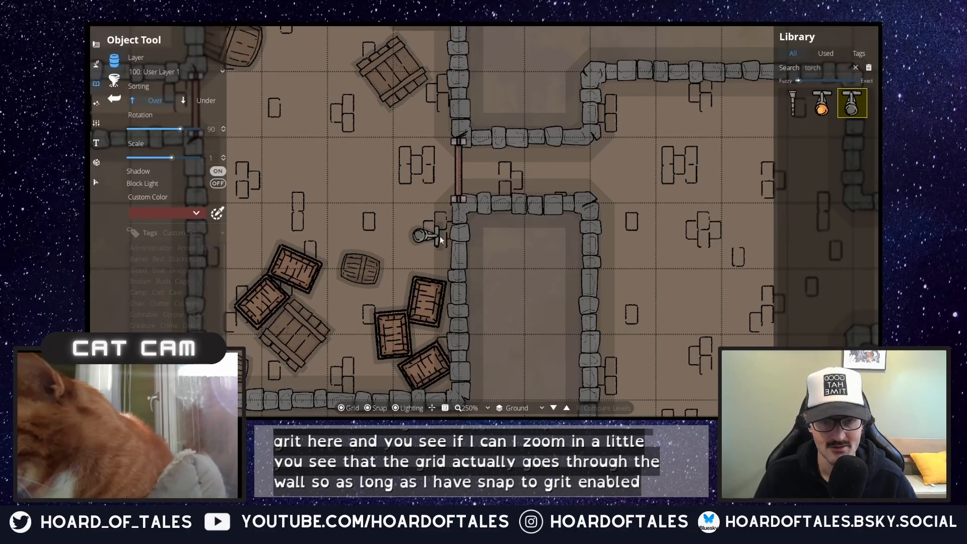
scroll(440, 236, down, 1)
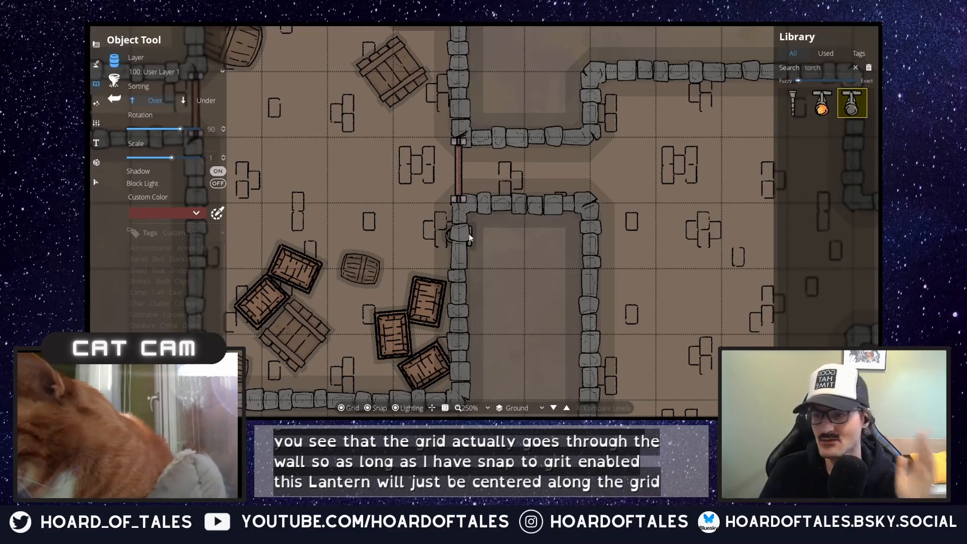
scroll(468, 228, down, 1)
scroll(468, 227, up, 1)
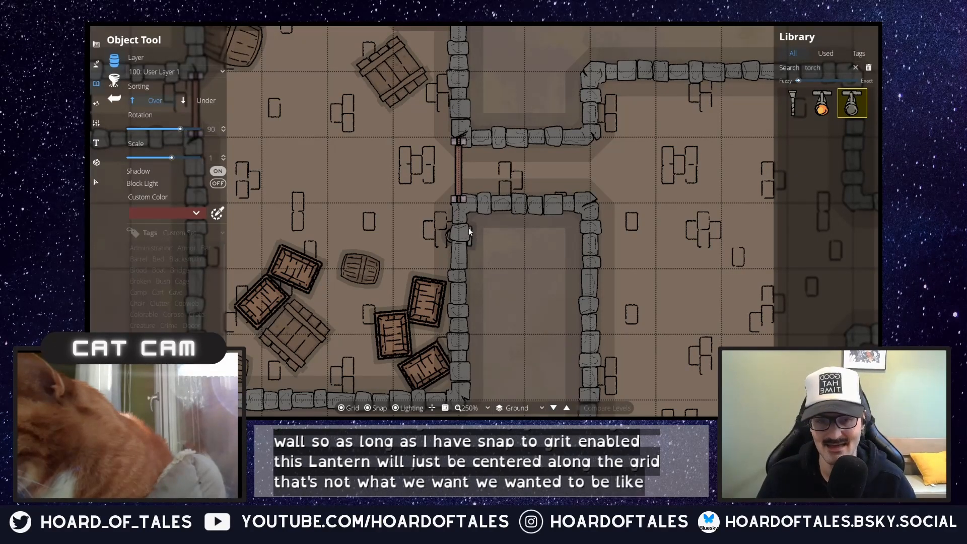
- Turn off grid snapping and set the torch's layer to 400: User Layer 4
click(367, 408)
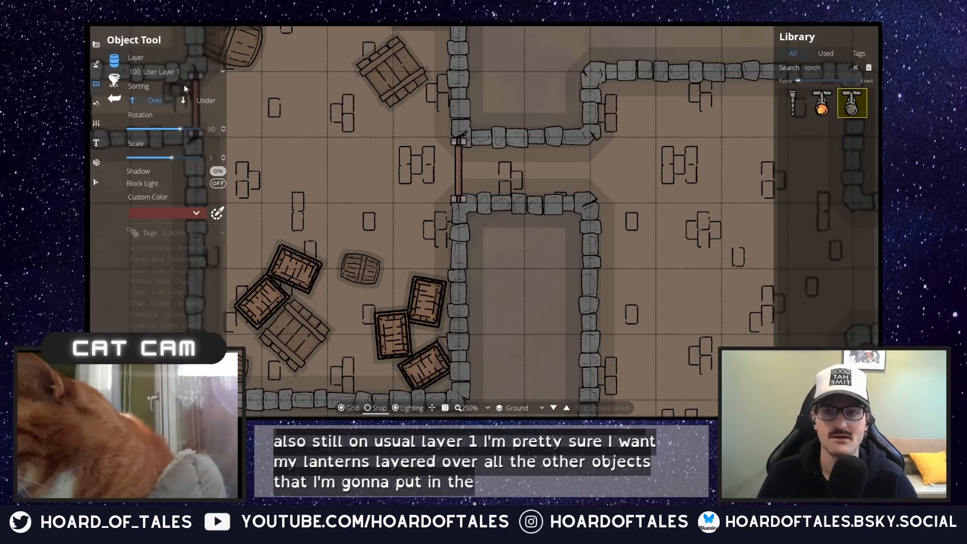
click(186, 71)
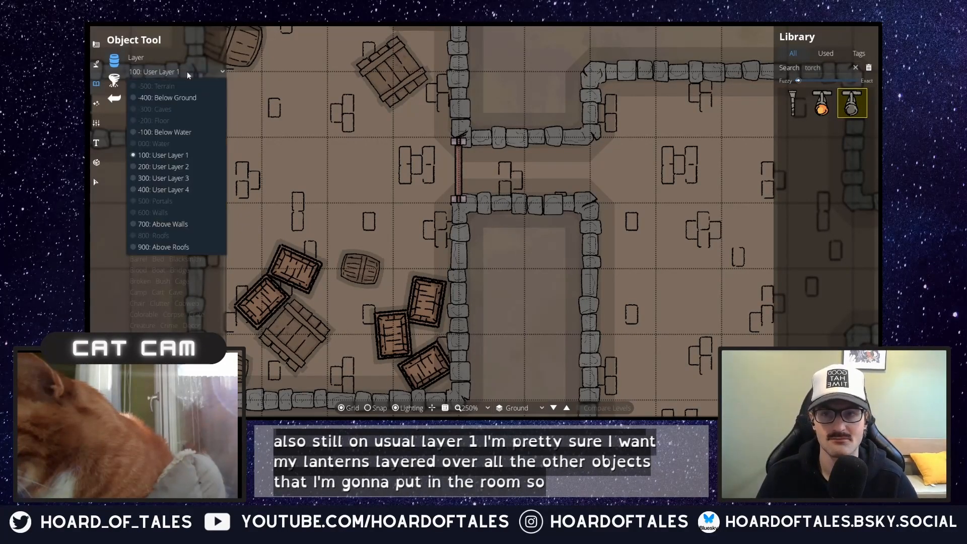
click(168, 191)
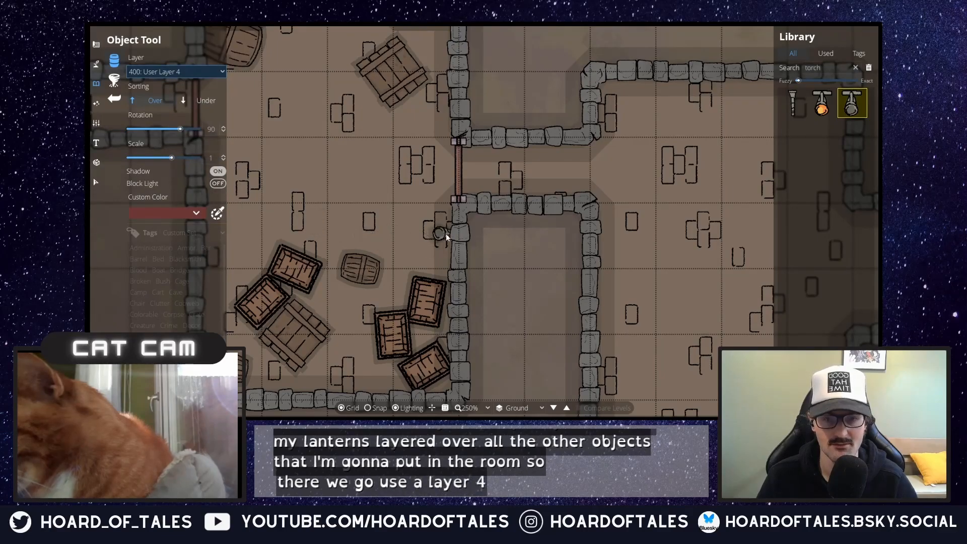
- Try the torch on layer 700: Above Walls, and return it to 400: User Layer 4
click(207, 71)
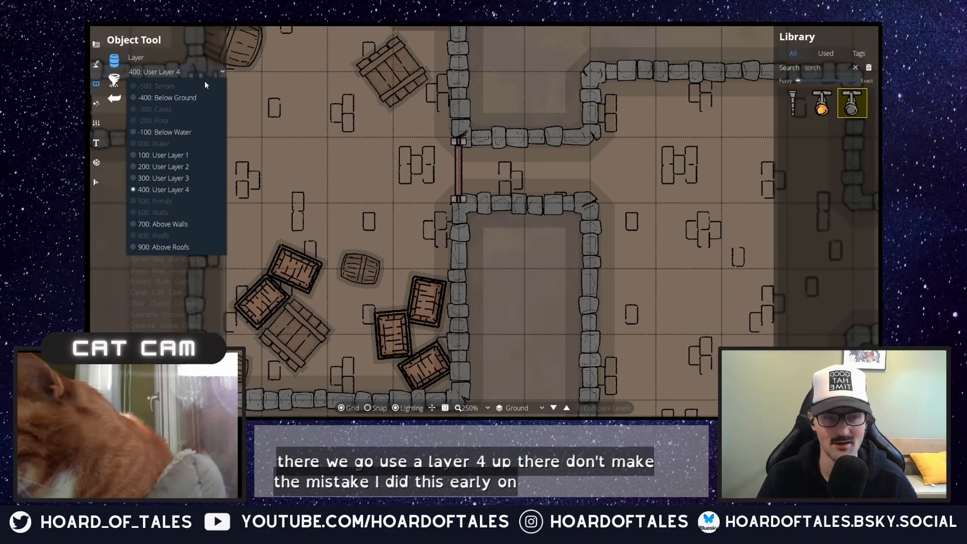
click(172, 225)
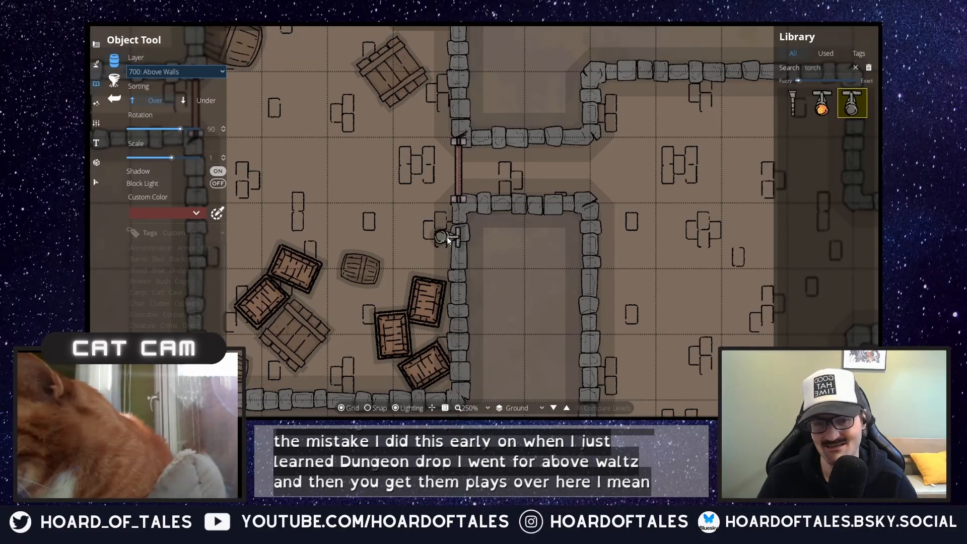
click(177, 73)
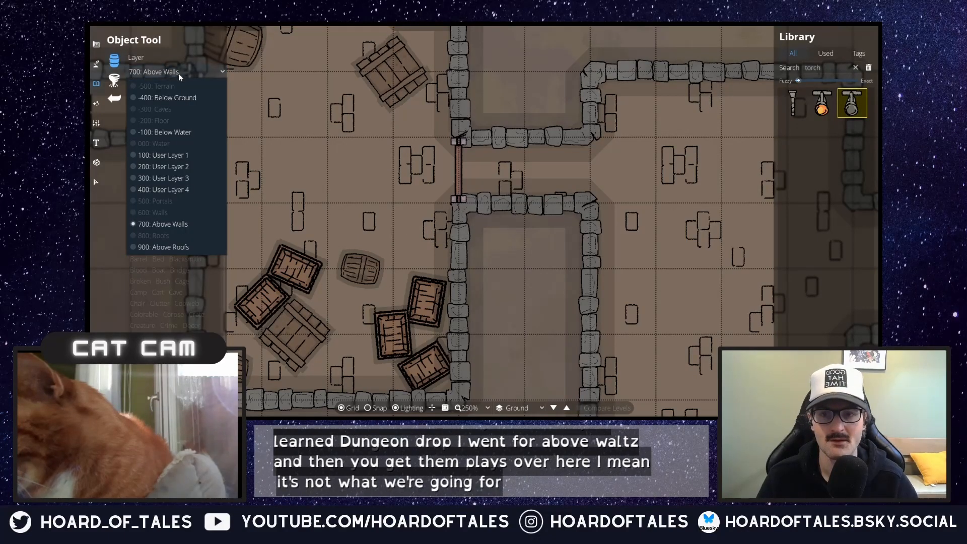
click(176, 191)
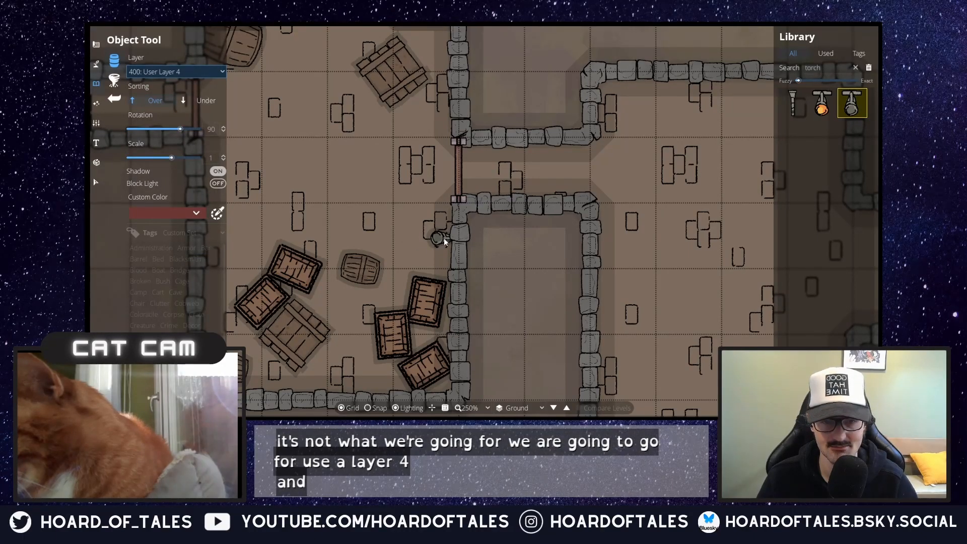
- Place an unlit torch on the crate room's east wall and another, turned to face the opposite way, just below the west door
click(443, 238)
drag(373, 196, 527, 245)
scroll(367, 215, down, 11)
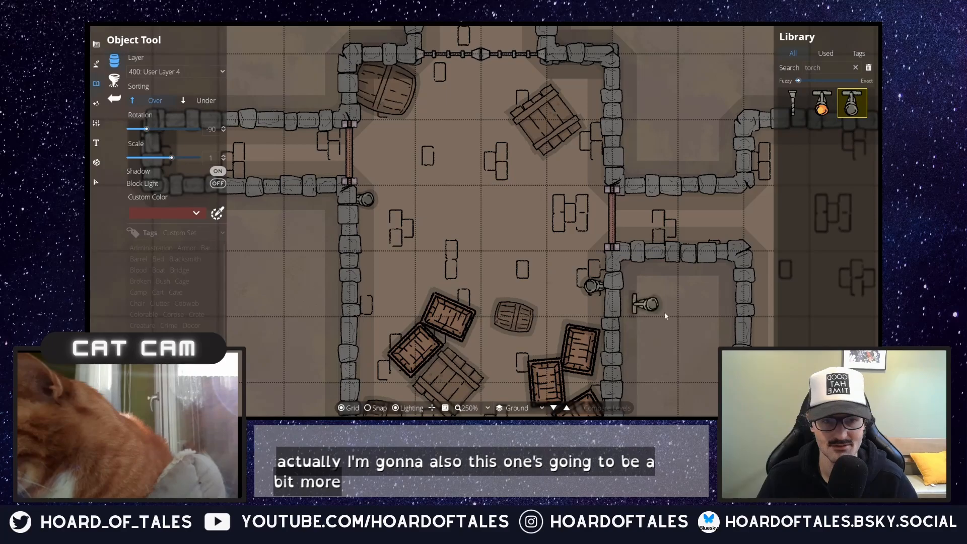
- Move the east wall torch up so it sits closer to the east door, and deselect it
click(97, 183)
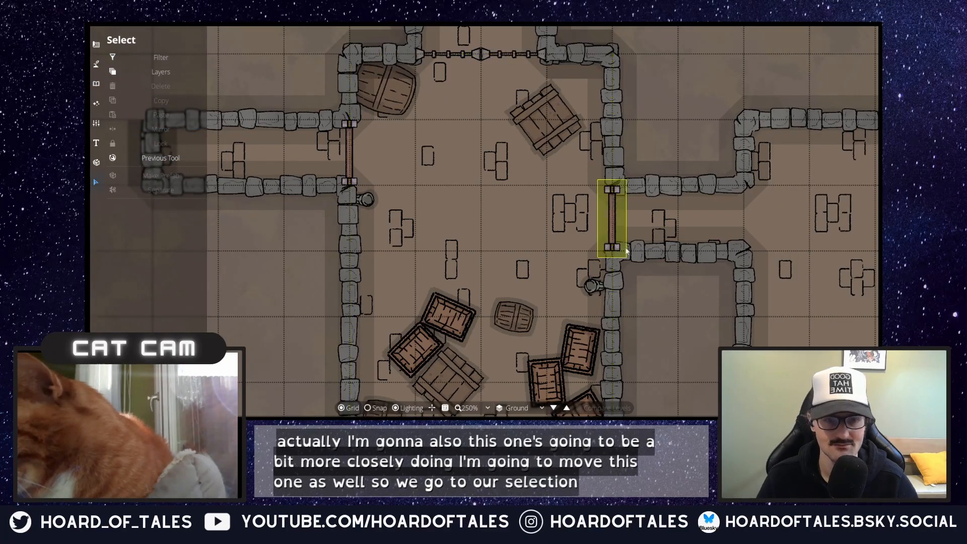
click(596, 285)
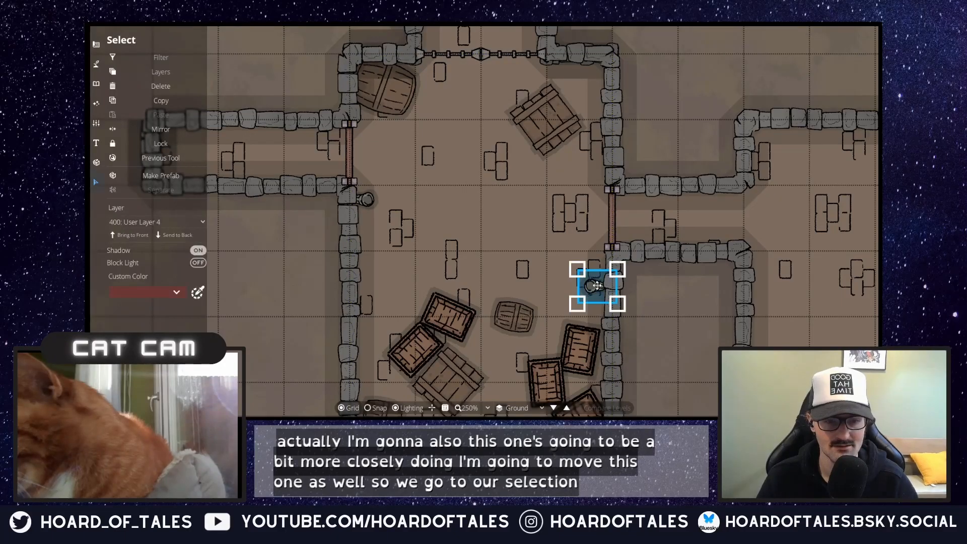
drag(597, 285, 598, 265)
click(651, 283)
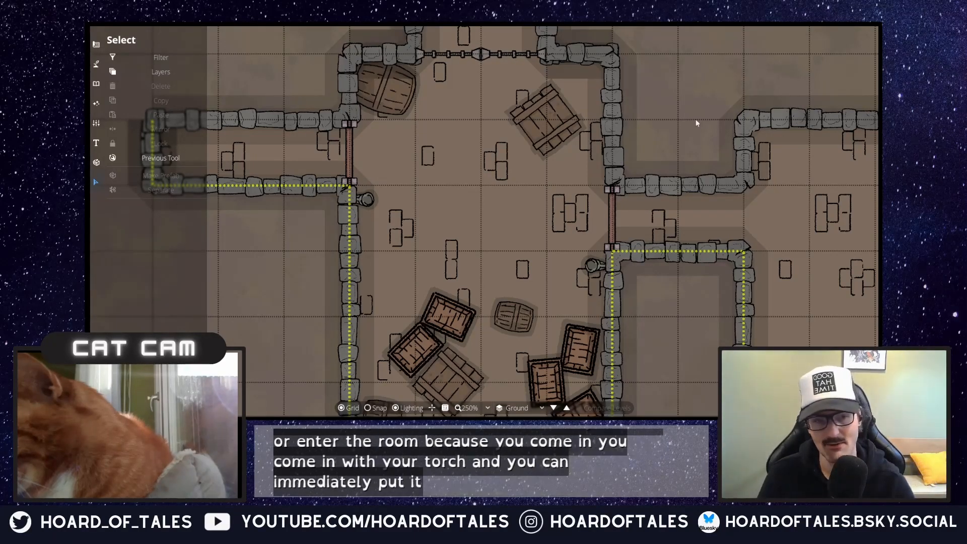
- Examine the crate room and the gated area north of it for places that need more detail
click(95, 61)
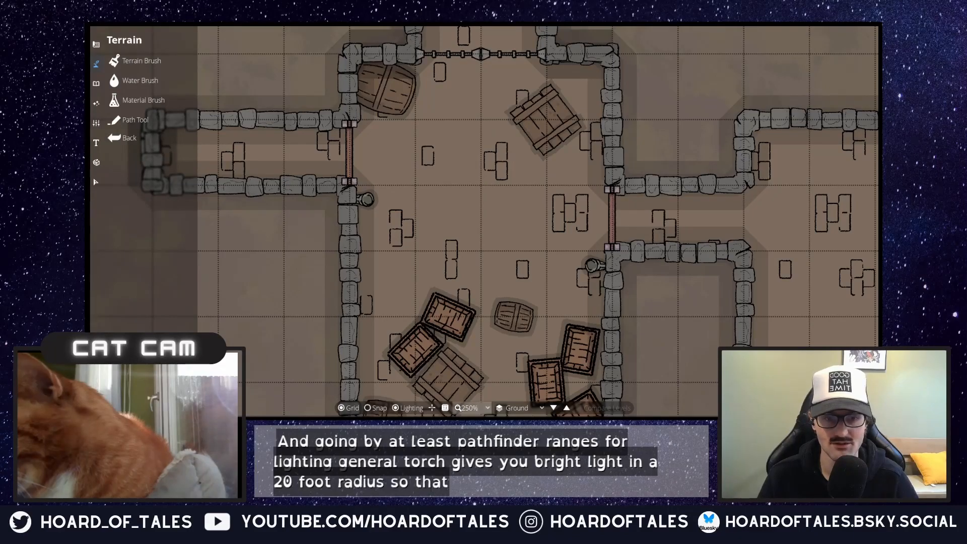
drag(685, 114, 690, 235)
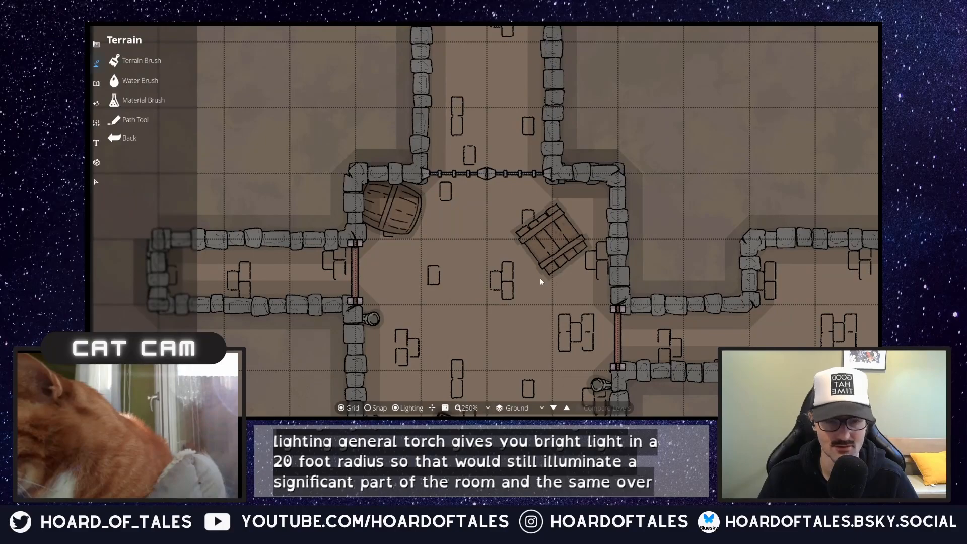
drag(540, 277, 537, 158)
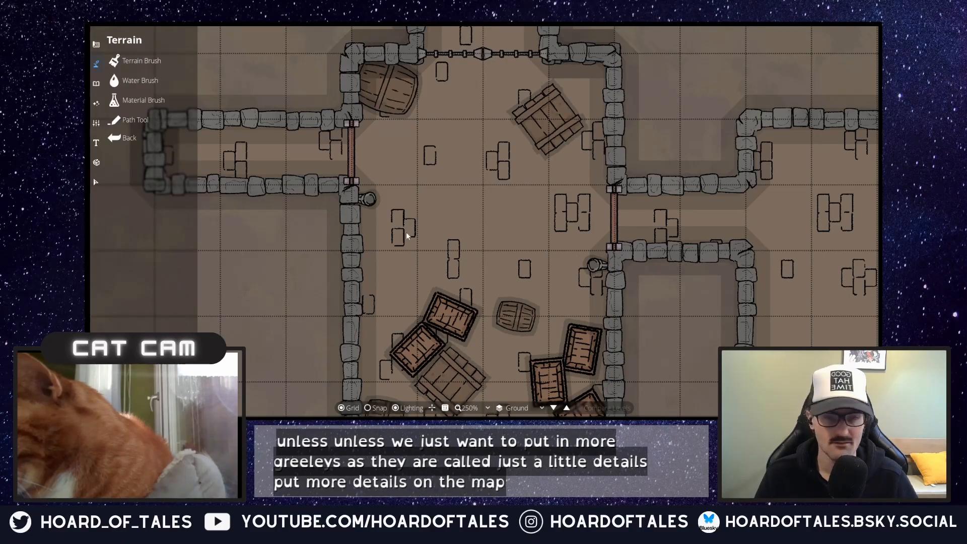
drag(433, 246, 437, 174)
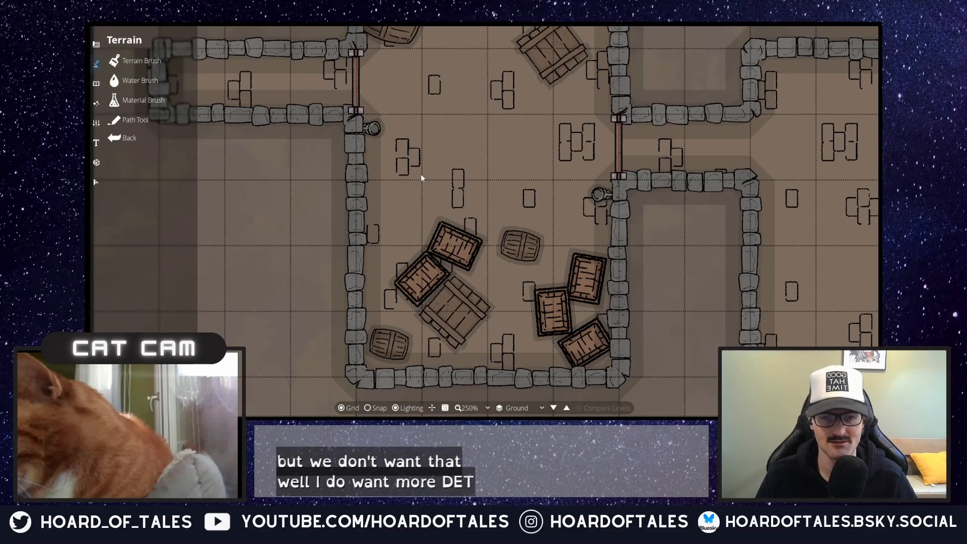
drag(479, 195, 434, 368)
drag(417, 256, 412, 122)
drag(427, 58, 399, 341)
drag(408, 237, 480, 276)
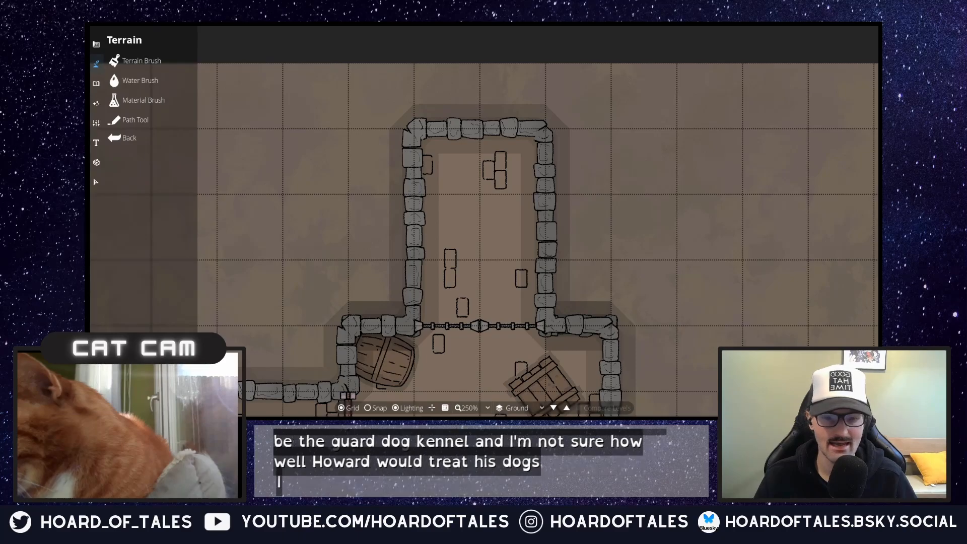
drag(627, 275, 594, 173)
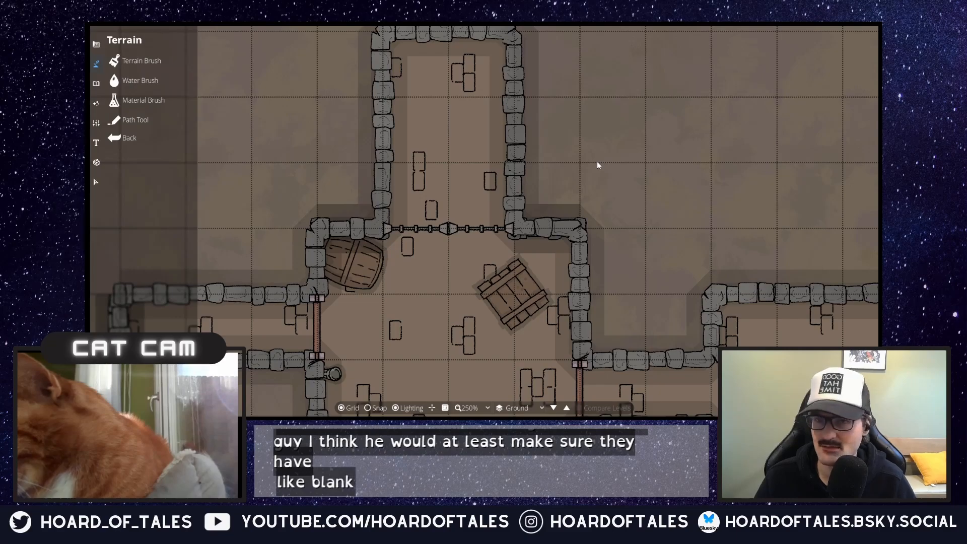
- Search the object library for "blanket" and "rug" assets for the gated area
drag(578, 129, 639, 197)
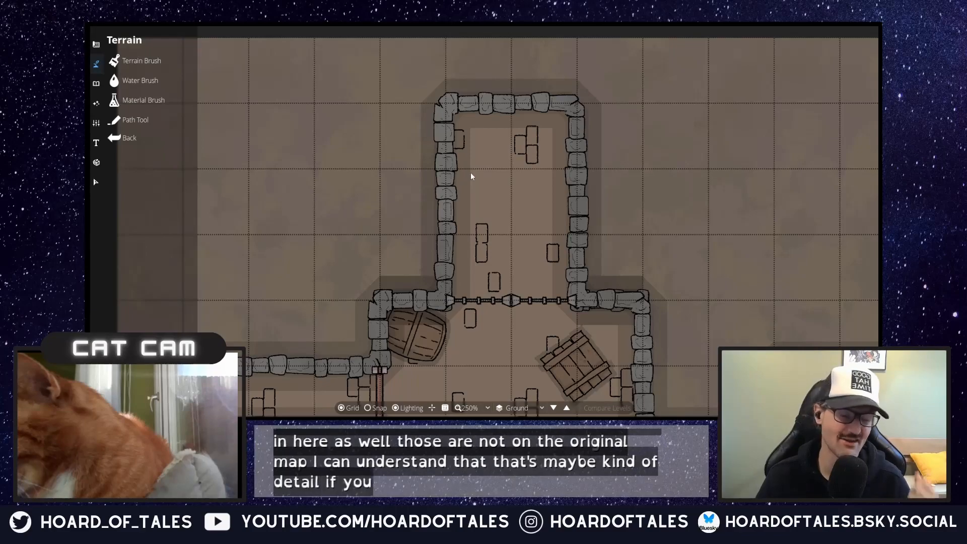
click(145, 121)
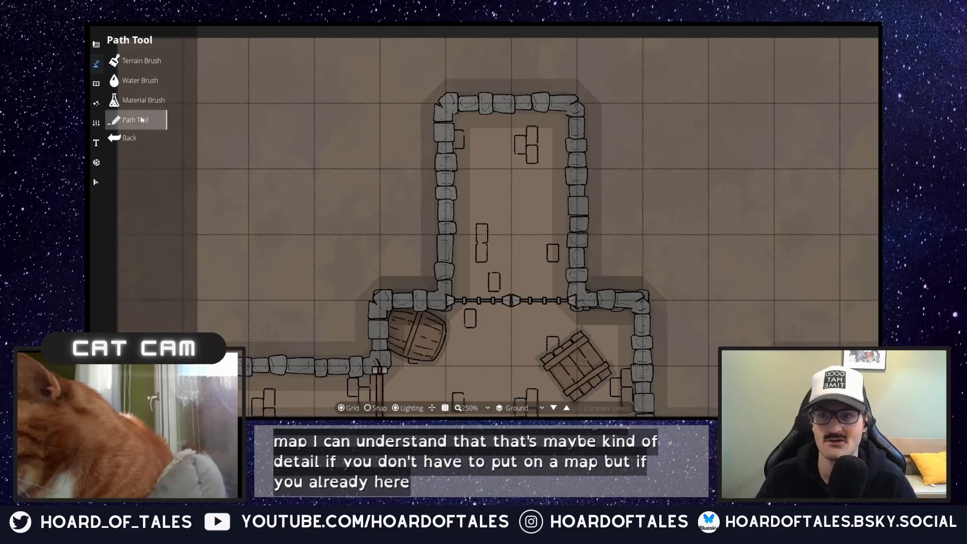
click(97, 82)
click(140, 60)
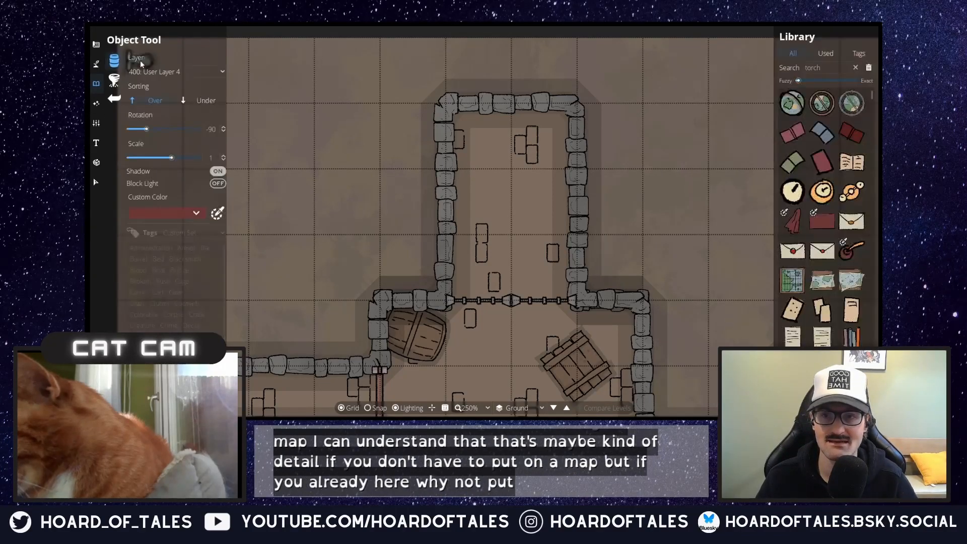
click(832, 66)
text(blanket)
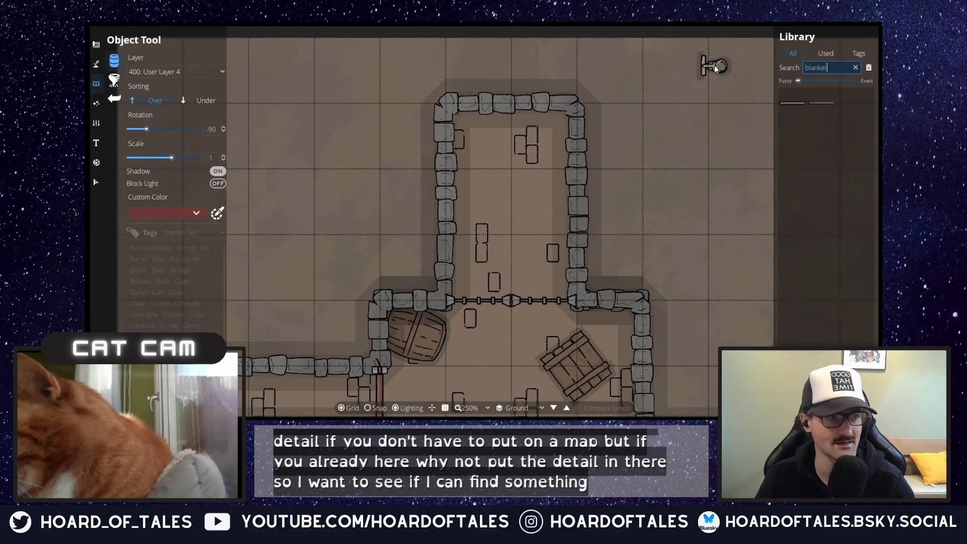
mouse_move(801, 104)
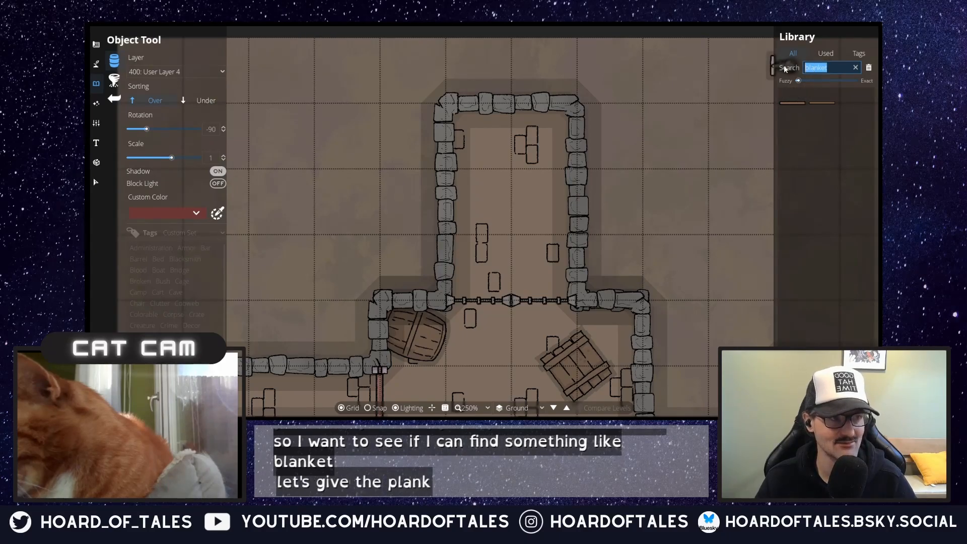
text(ru)
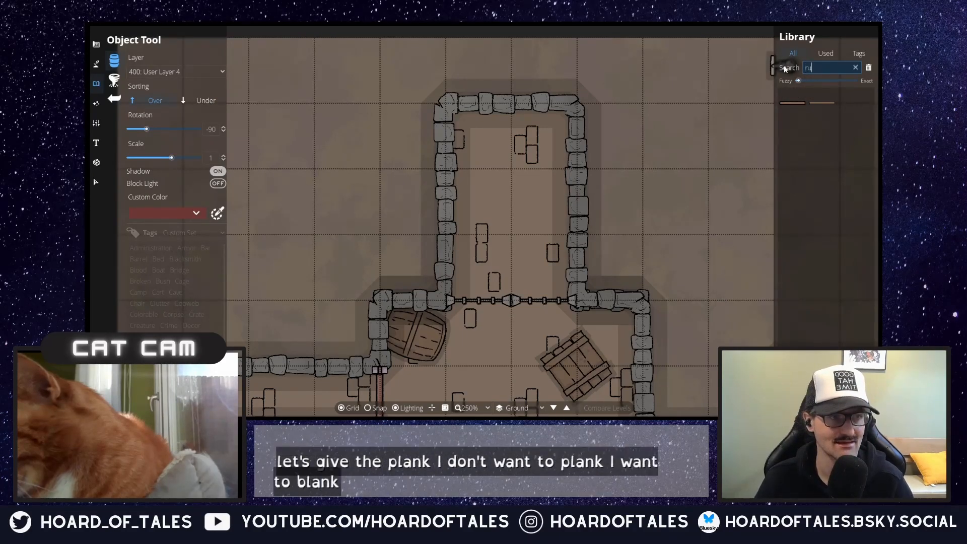
text(g)
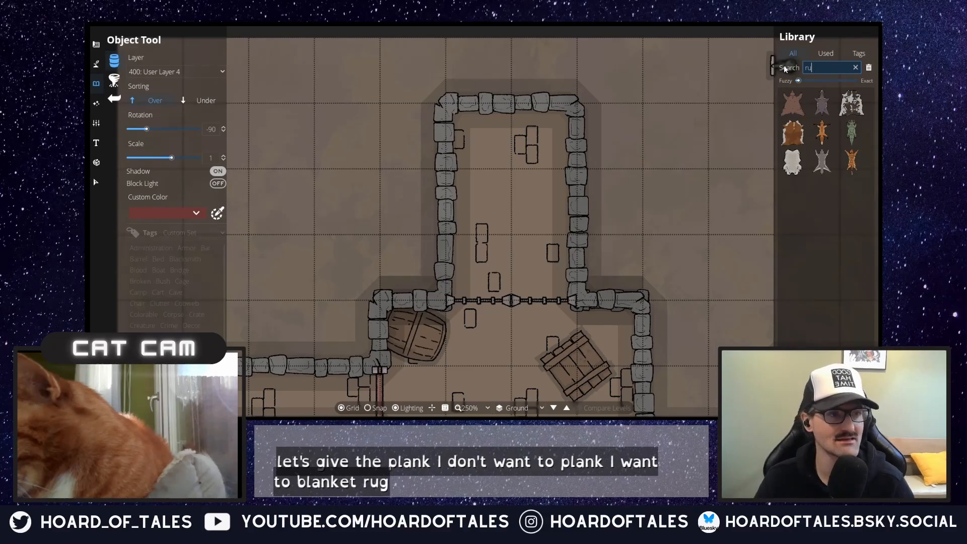
- Search the library for "carpet", choose the round Carpet 06, and set its layer to 100: User Layer 1
key(BackSpace)
key(BackSpace)
key(BackSpace)
text(carpet)
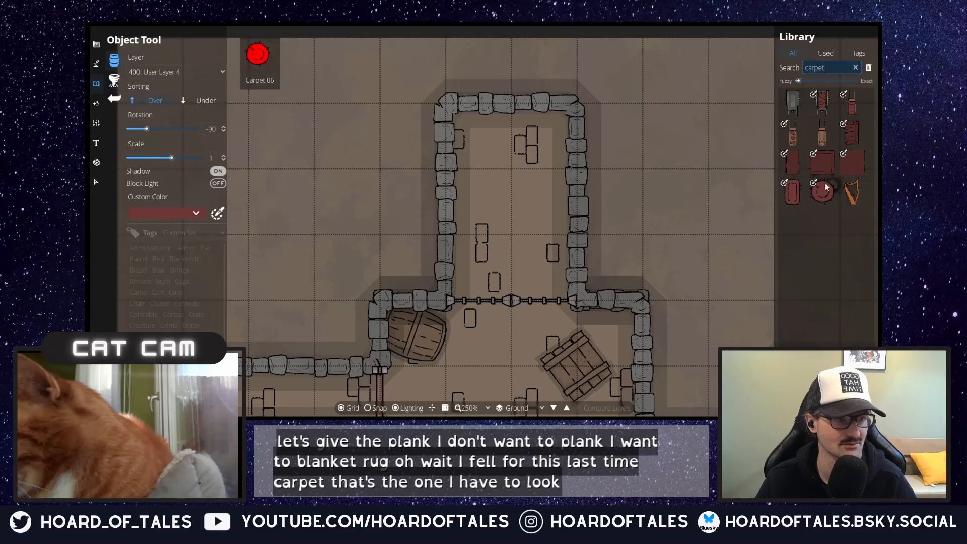
click(821, 191)
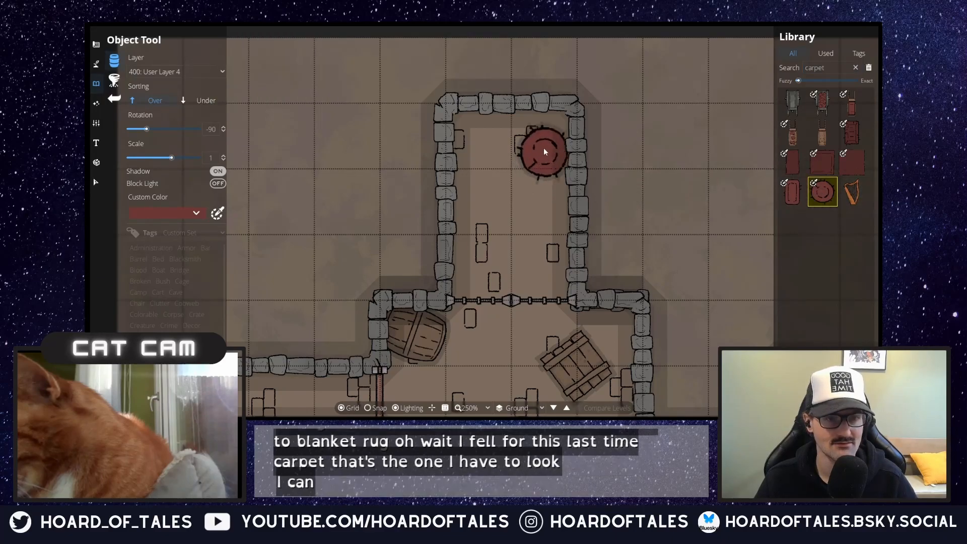
click(201, 71)
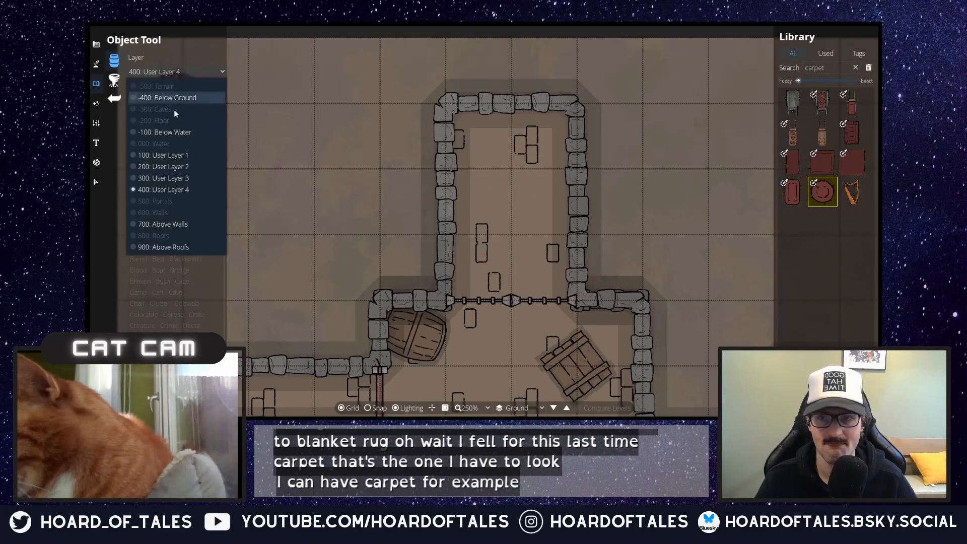
click(175, 155)
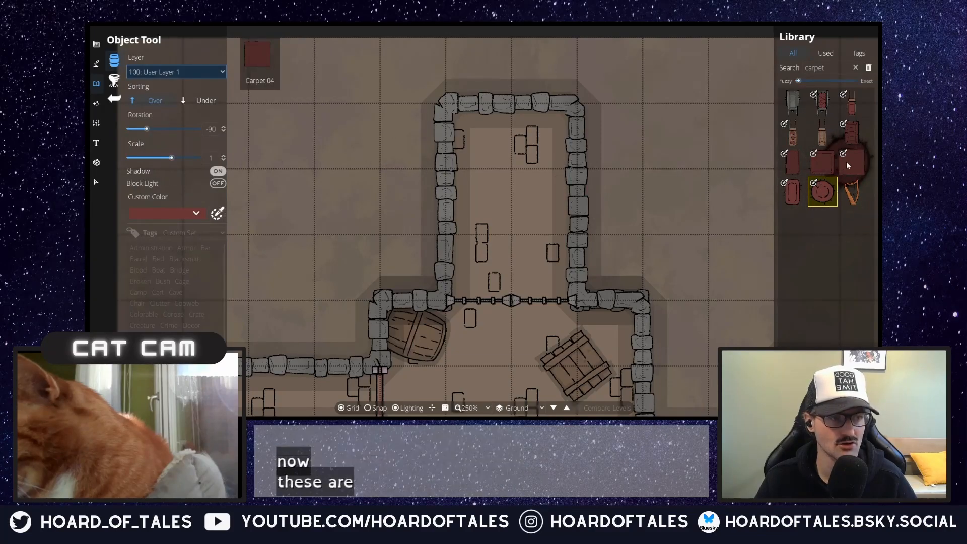
- Place the round carpet, coloured muted purple and with its shadow off, in the northeast corner of the gated area
mouse_move(813, 184)
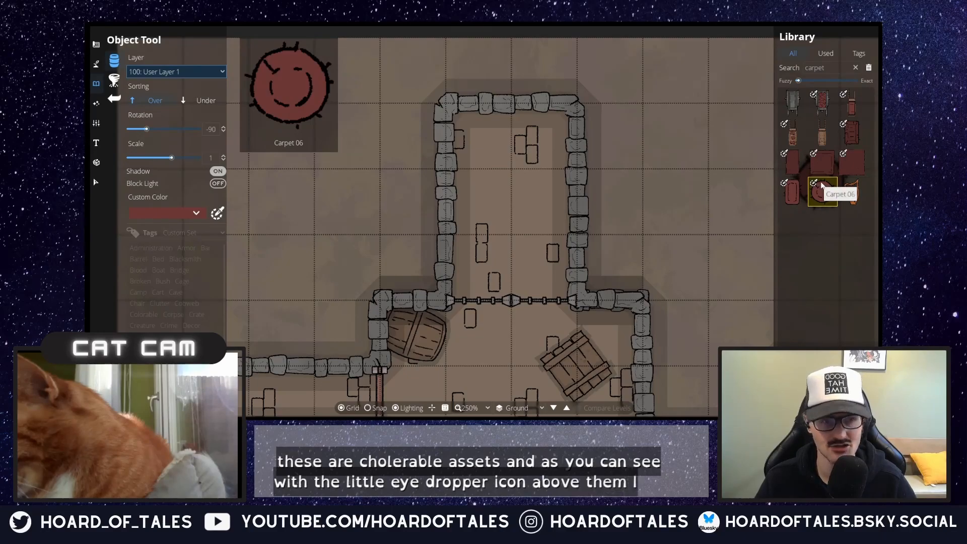
click(188, 213)
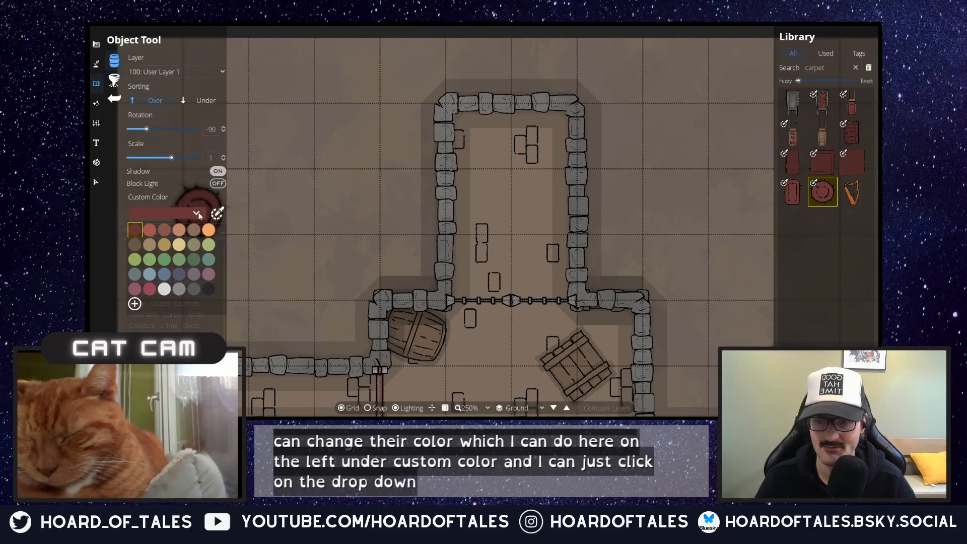
click(134, 303)
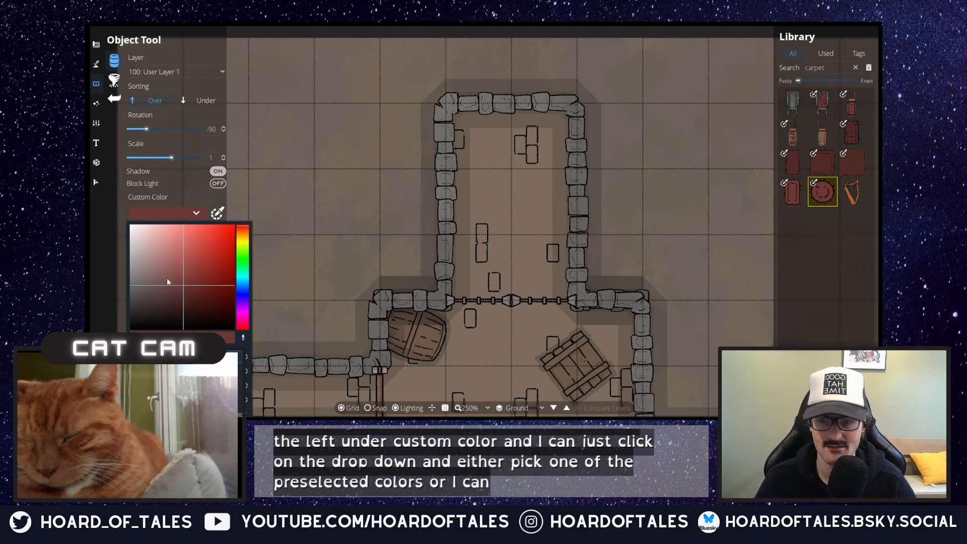
click(203, 194)
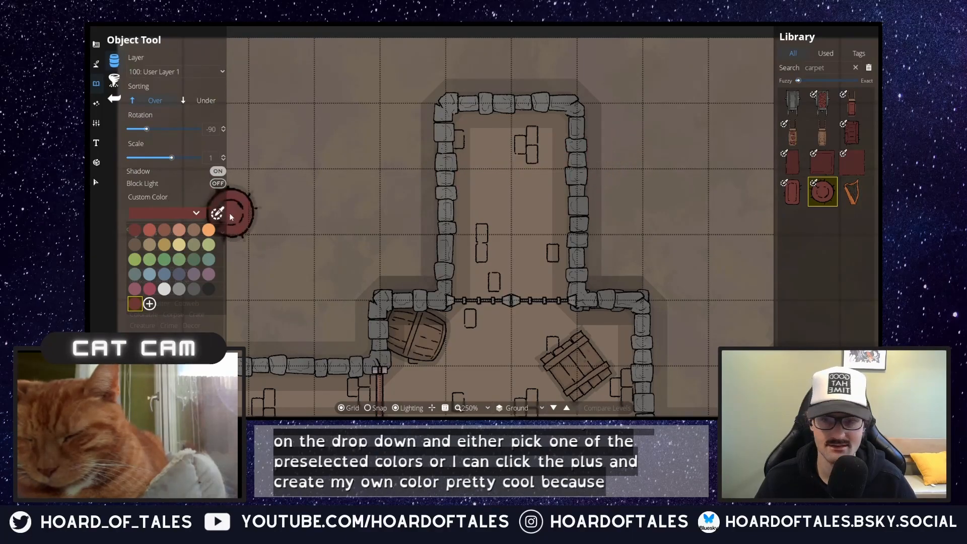
click(204, 274)
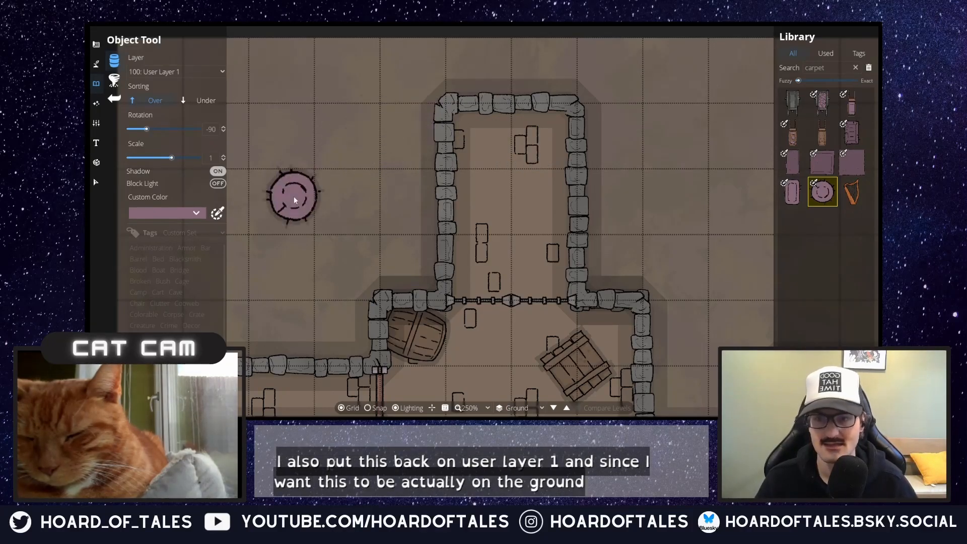
click(220, 171)
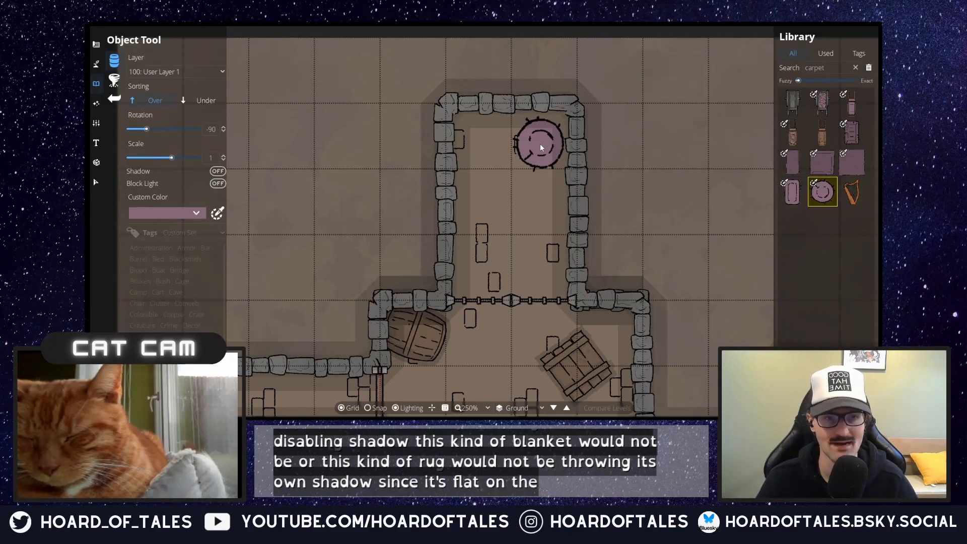
click(542, 146)
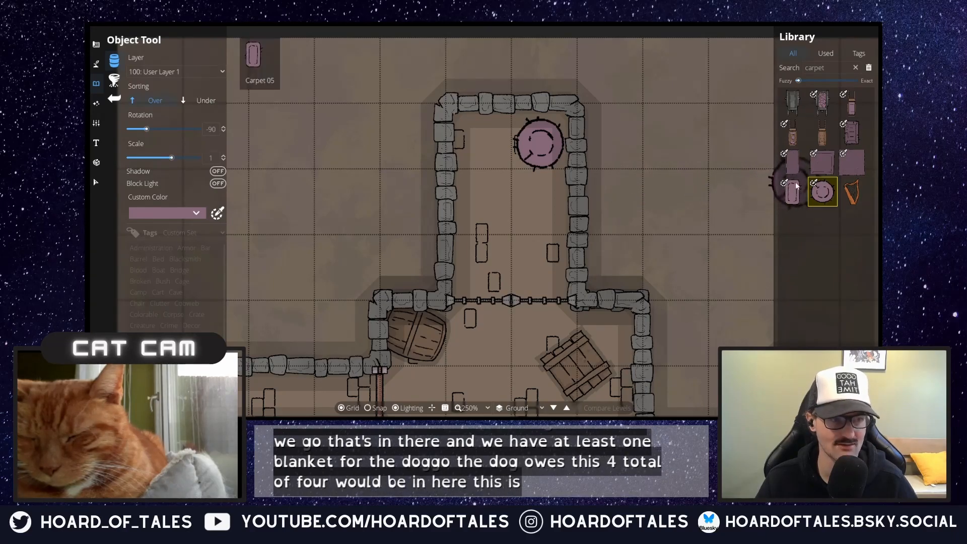
- Place the small fringed rectangular carpet, coloured ochre and rotated to -105, in the northwest corner of the gated area
click(842, 170)
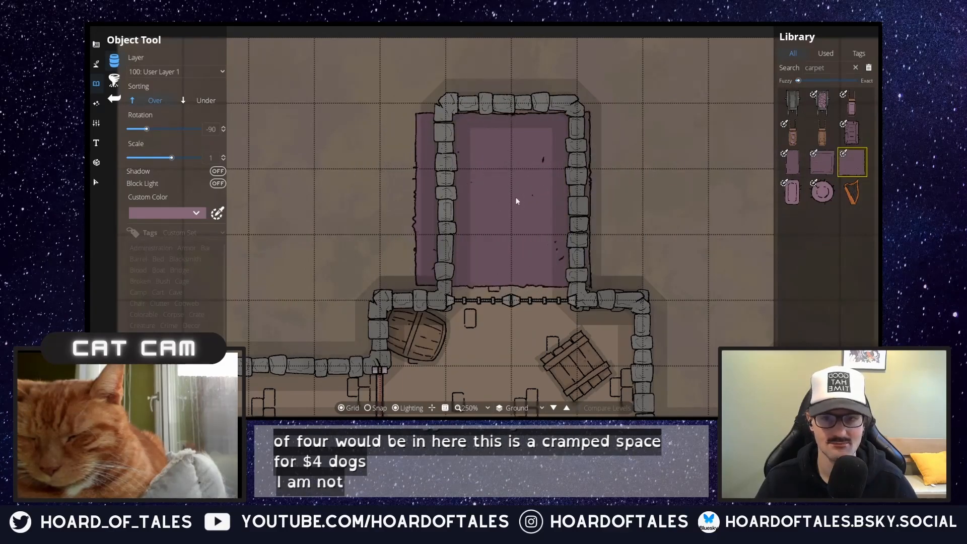
click(816, 166)
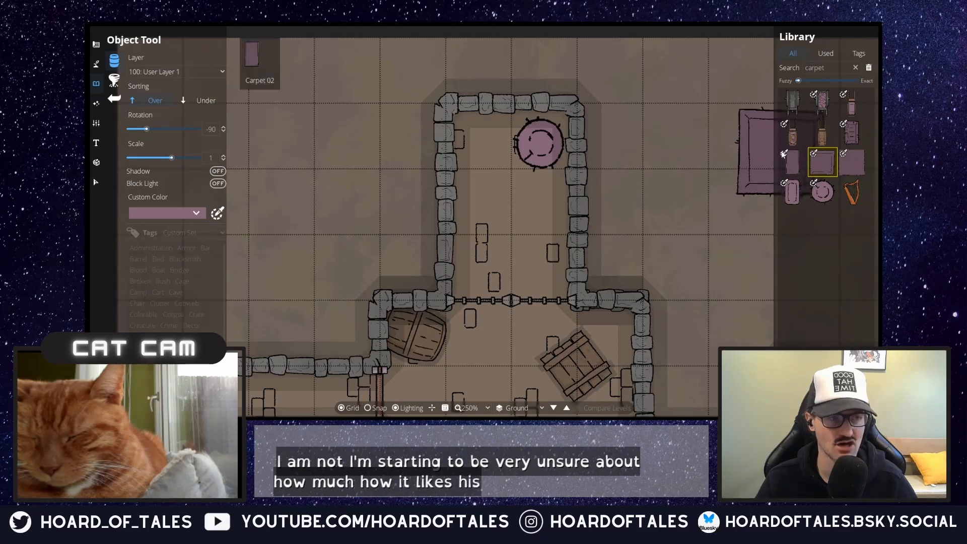
click(851, 132)
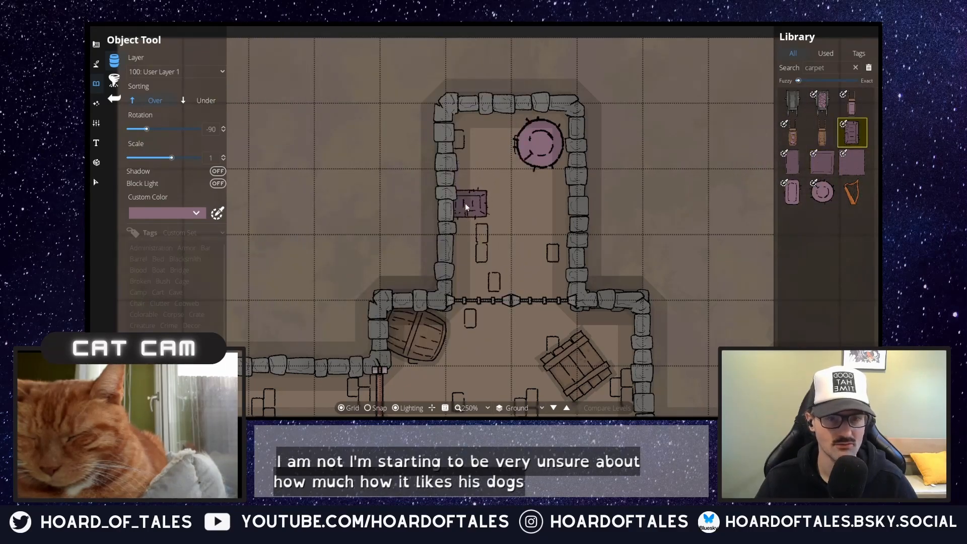
scroll(470, 204, up, 2)
scroll(486, 200, up, 1)
scroll(485, 141, down, 3)
click(180, 214)
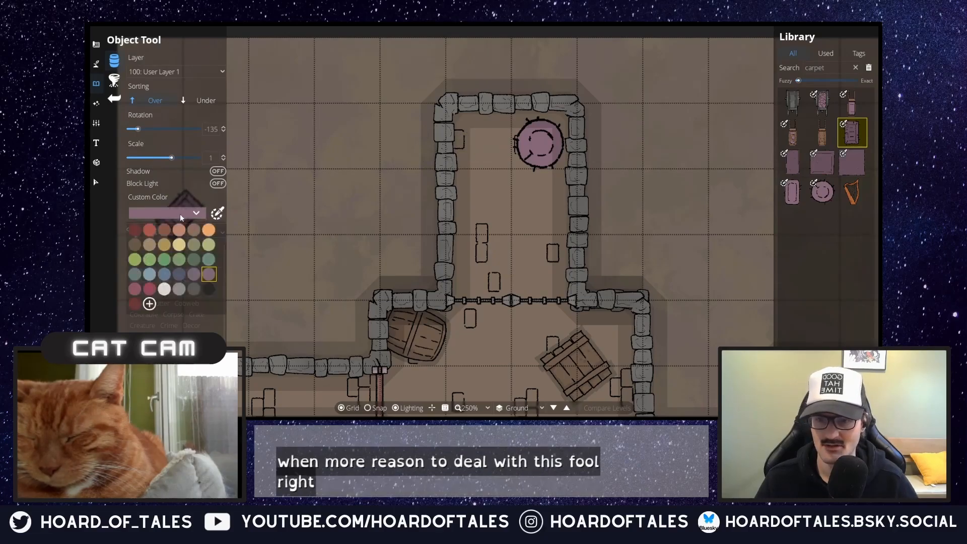
click(164, 245)
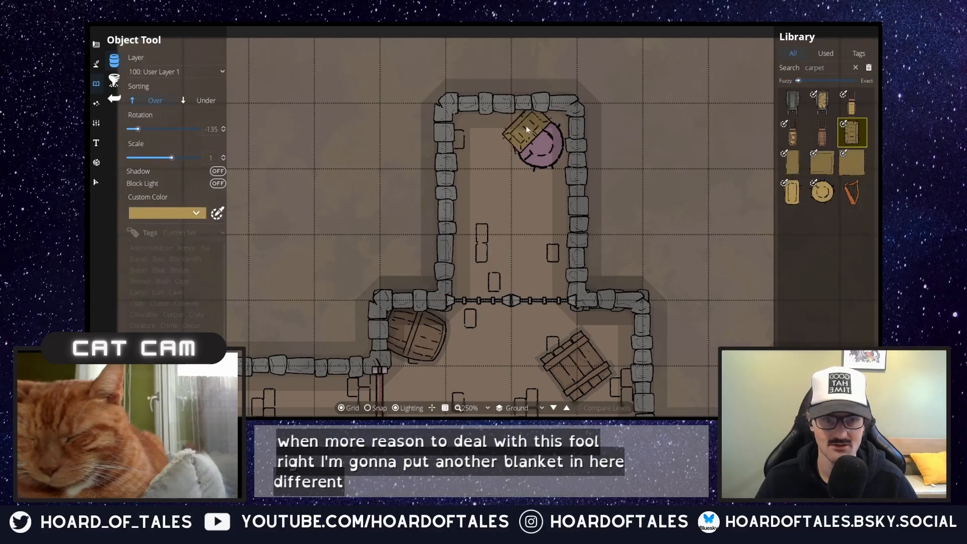
scroll(489, 141, up, 2)
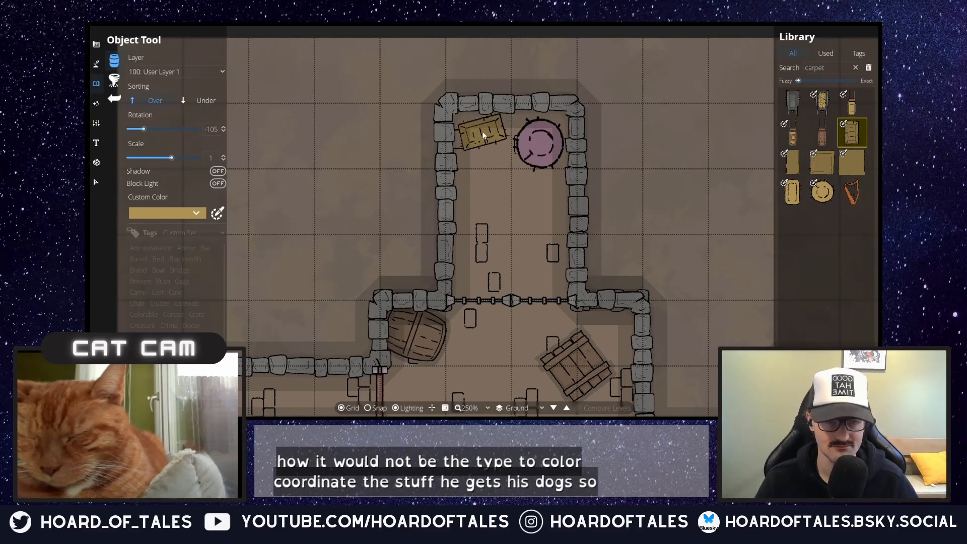
click(483, 135)
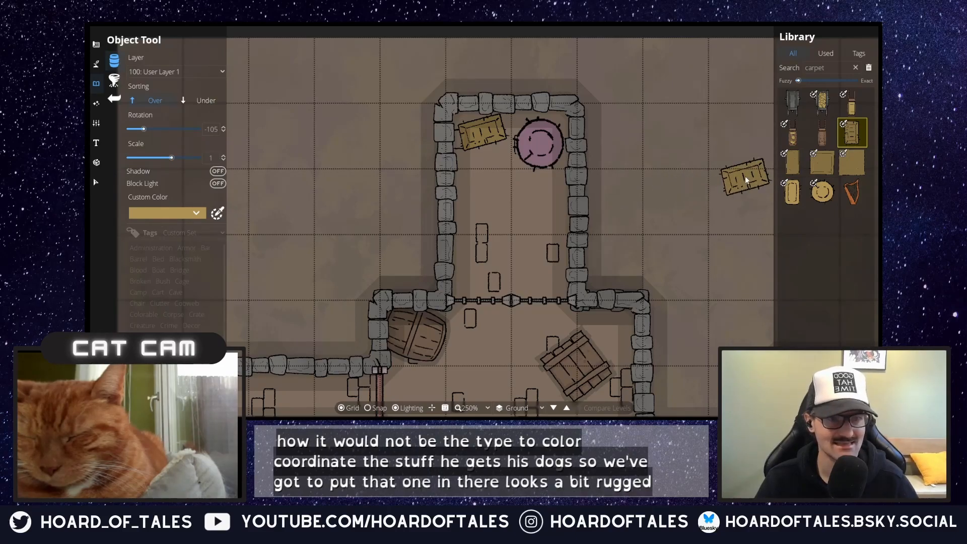
- Try Carpet 02, Carpet 04 and the round Carpet 06 in ochre, and recolour the round one blue
click(793, 162)
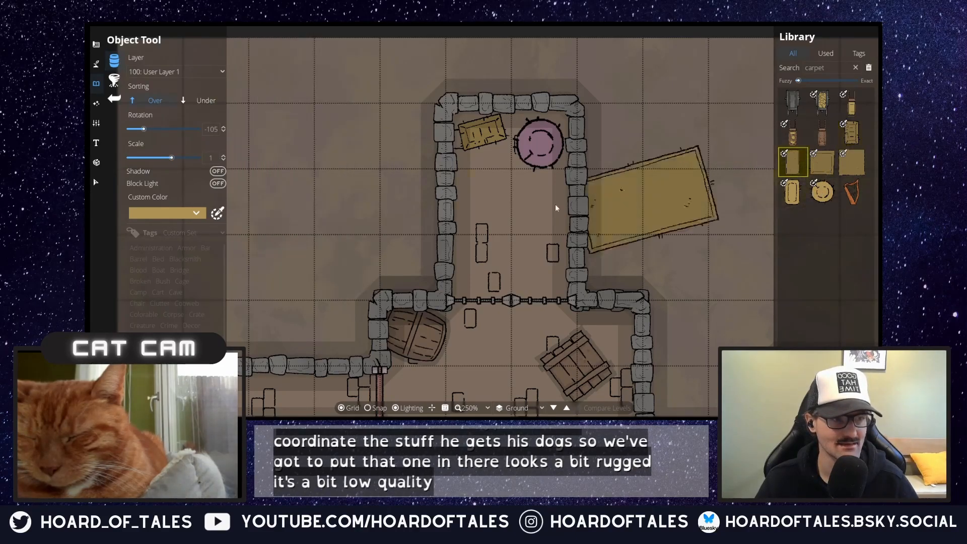
scroll(517, 205, up, 1)
mouse_move(783, 201)
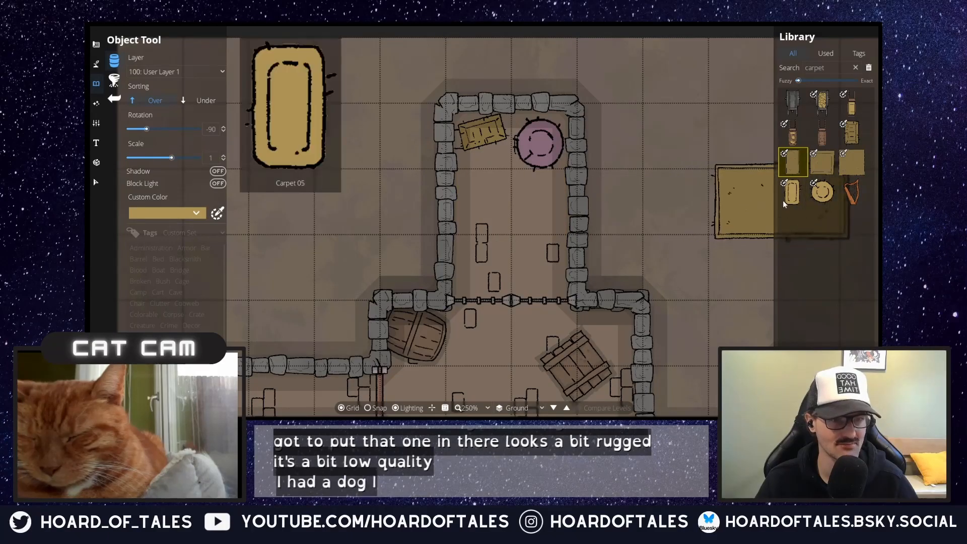
click(845, 164)
mouse_move(799, 175)
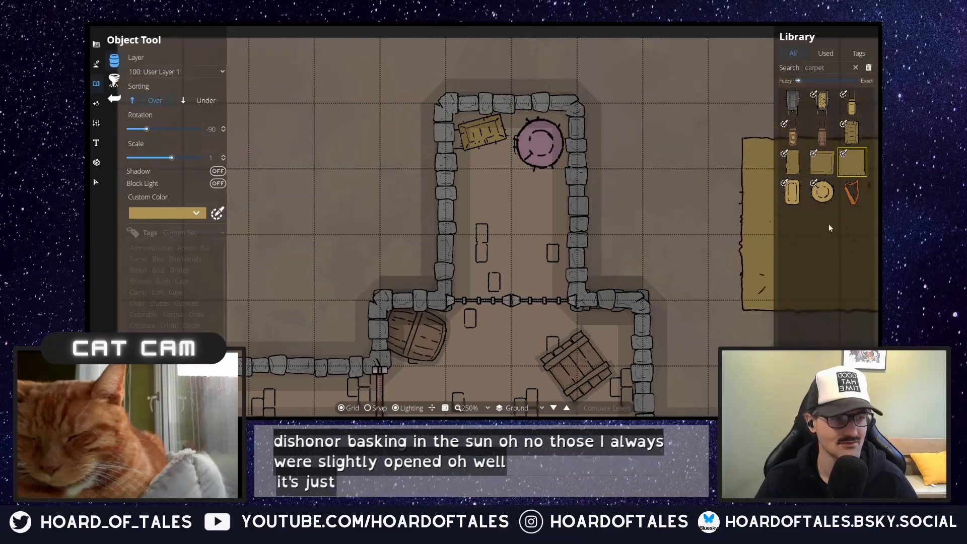
click(833, 196)
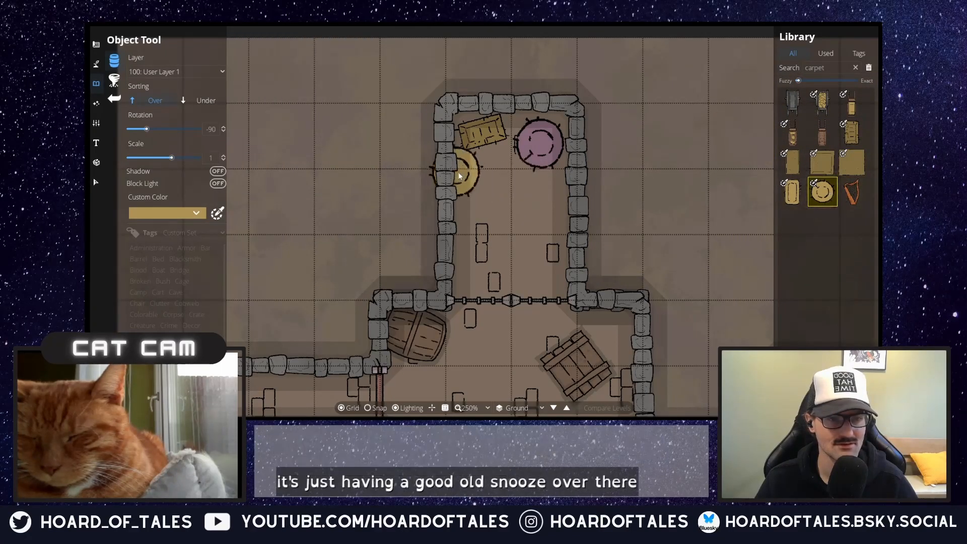
click(167, 214)
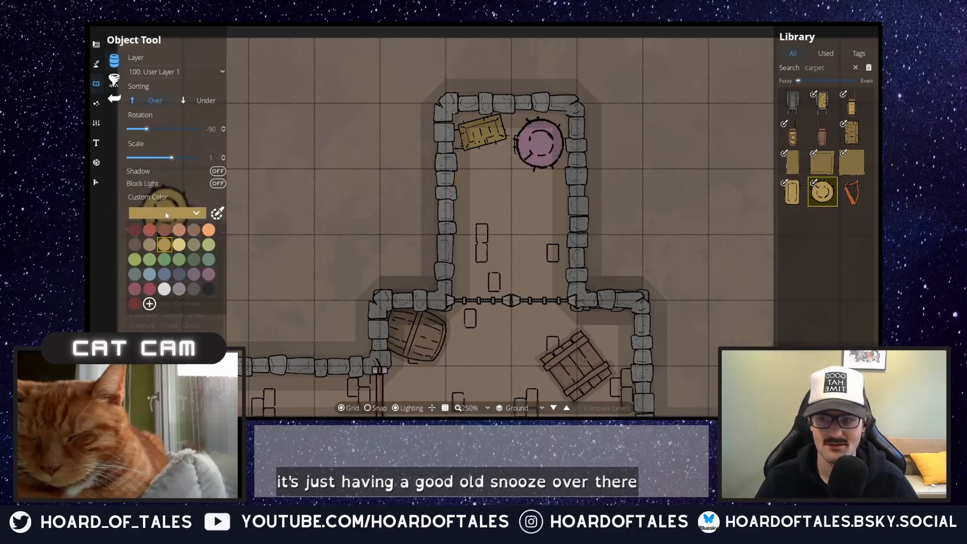
click(167, 271)
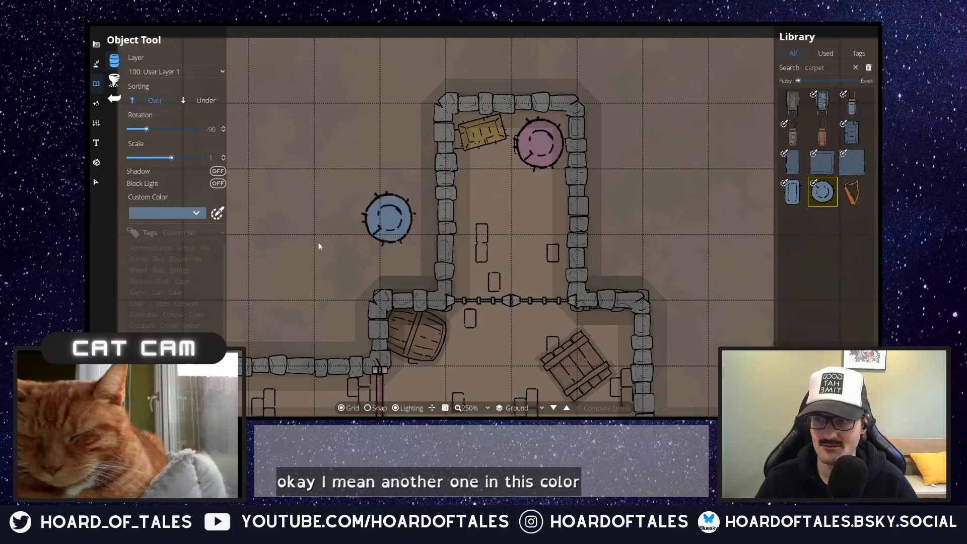
- Place a salmon rectangular carpet, scaled to 0.5 and rotated to -60, overlapping the two carpets at the gated area's north end
click(196, 212)
click(177, 232)
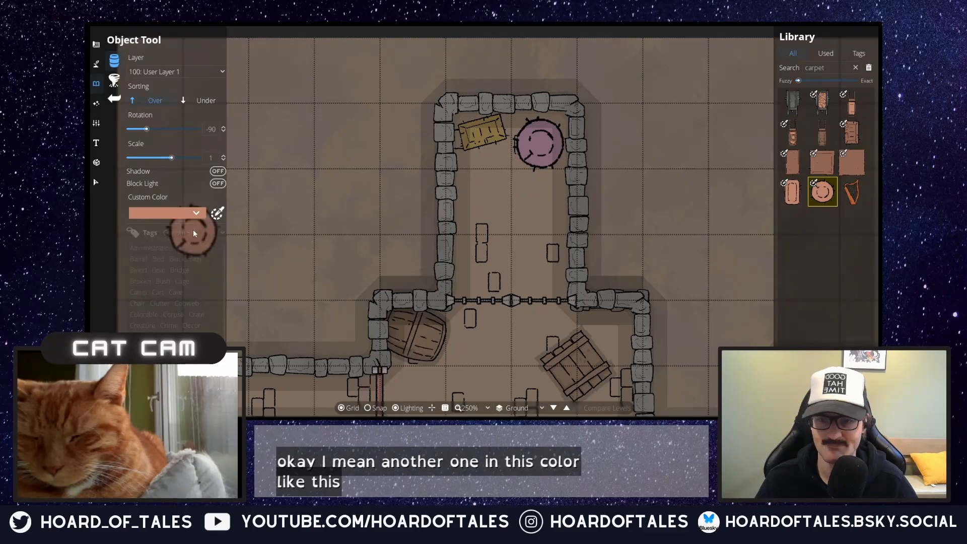
click(793, 162)
scroll(504, 226, up, 3)
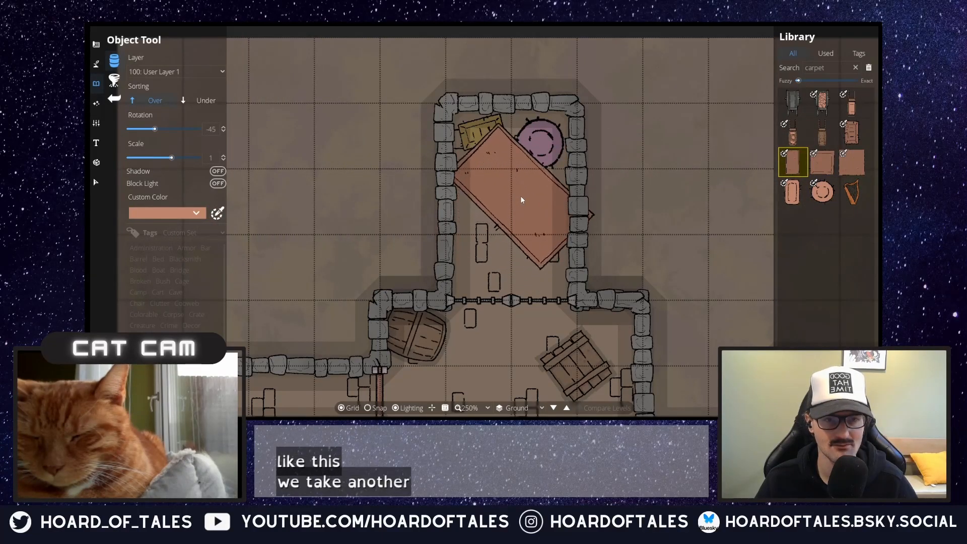
drag(216, 158, 185, 155)
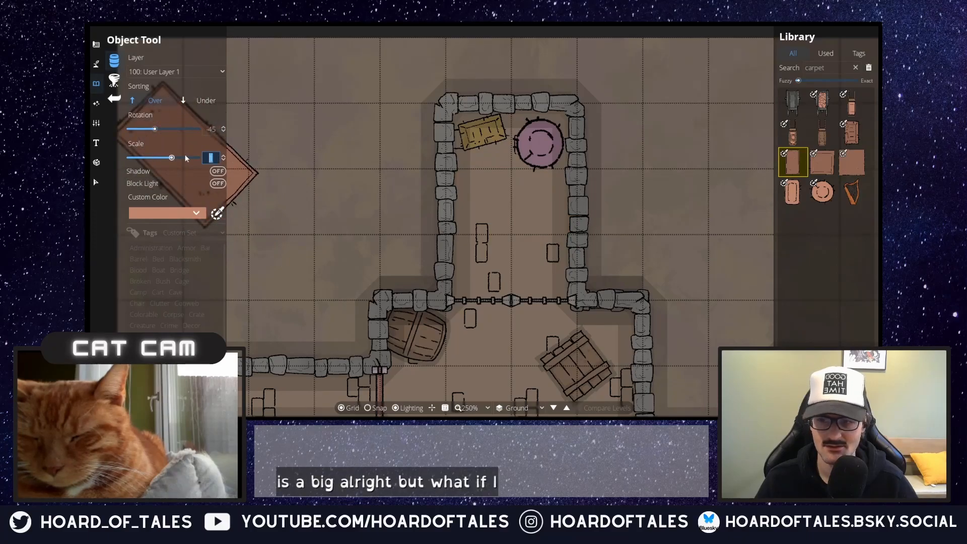
text(0.5)
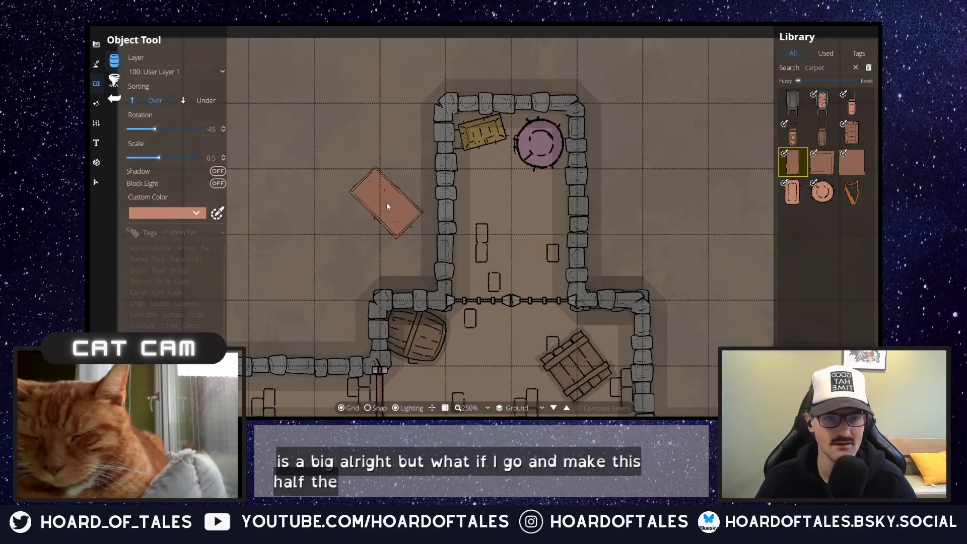
scroll(498, 170, down, 3)
scroll(488, 179, up, 2)
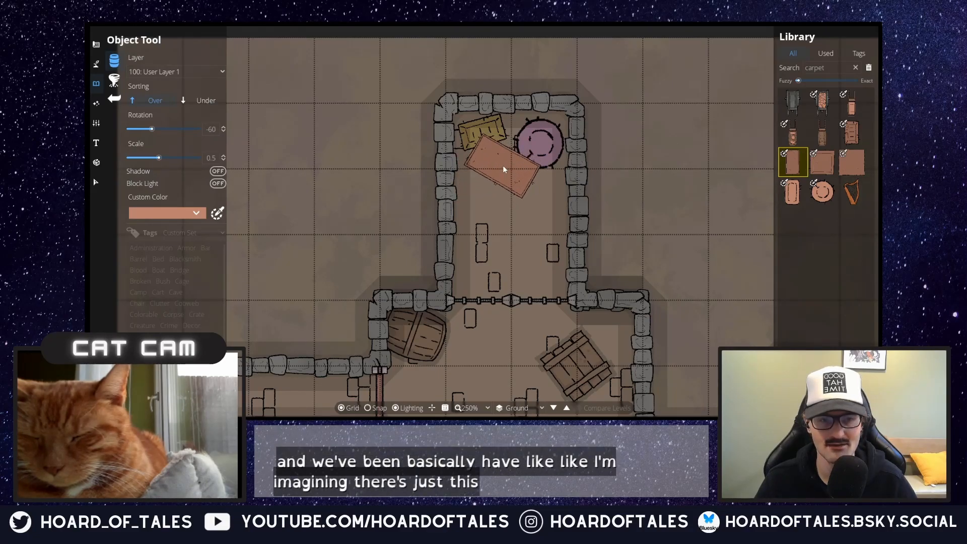
click(504, 168)
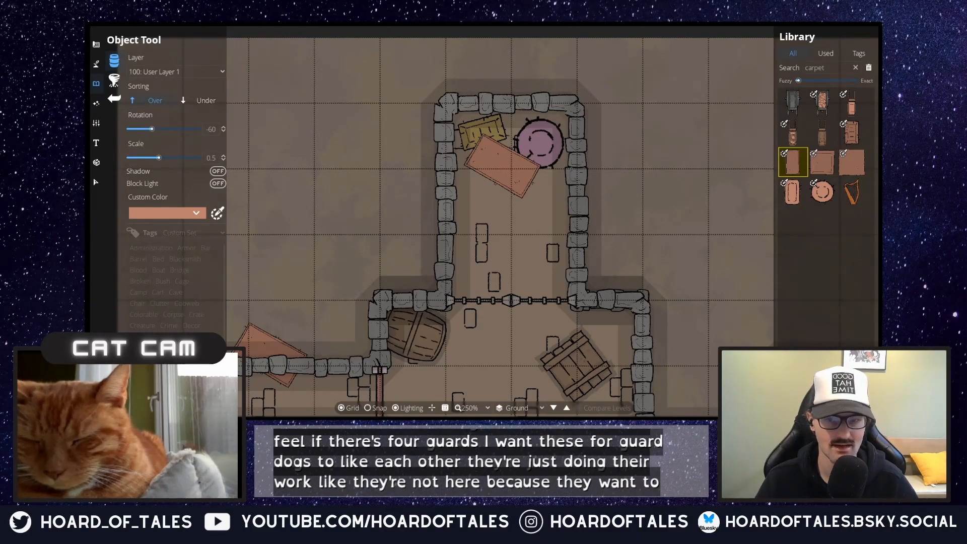
- Reopen the Object Tool, search the library for "water", and look through the objects for a drinking container
drag(667, 229, 608, 232)
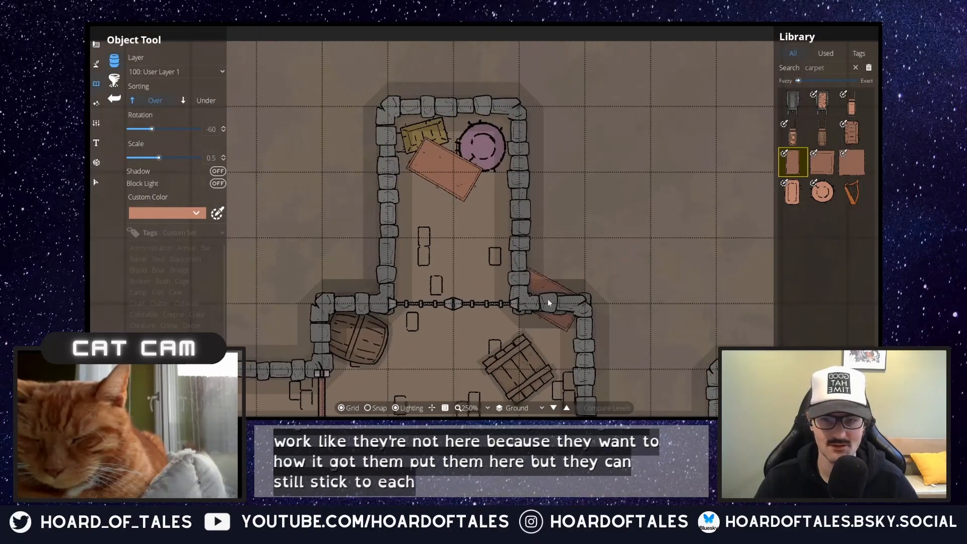
scroll(570, 266, down, 1)
drag(570, 266, 585, 201)
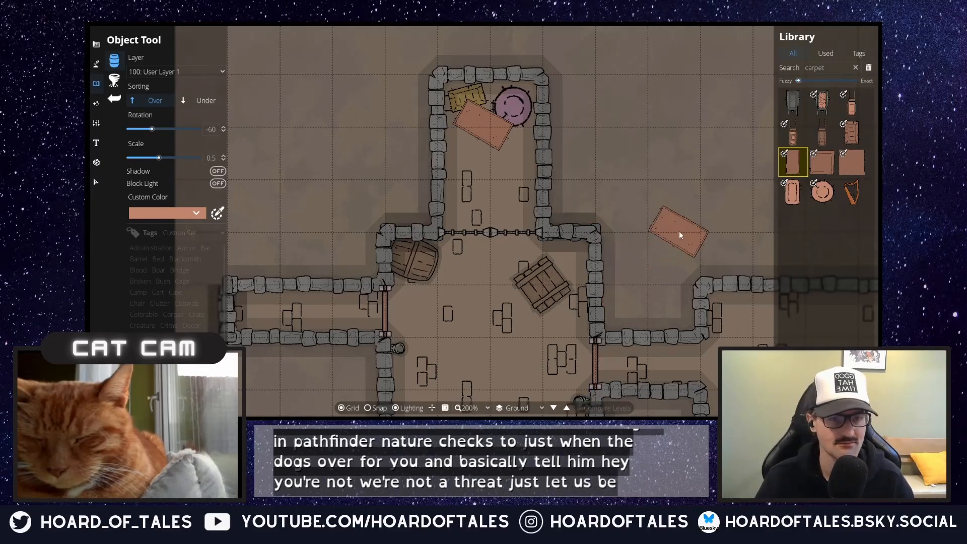
click(99, 71)
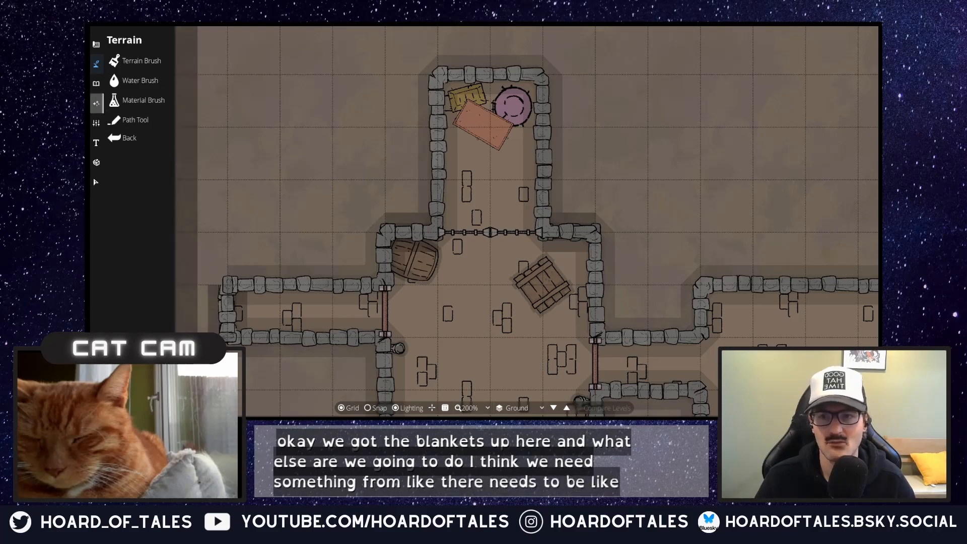
click(97, 84)
click(132, 61)
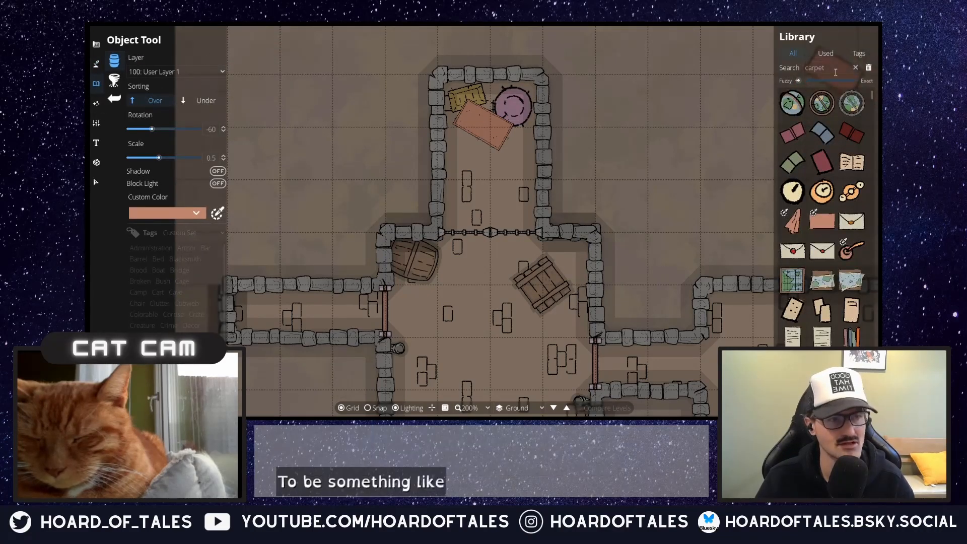
drag(834, 69, 754, 71)
text(water)
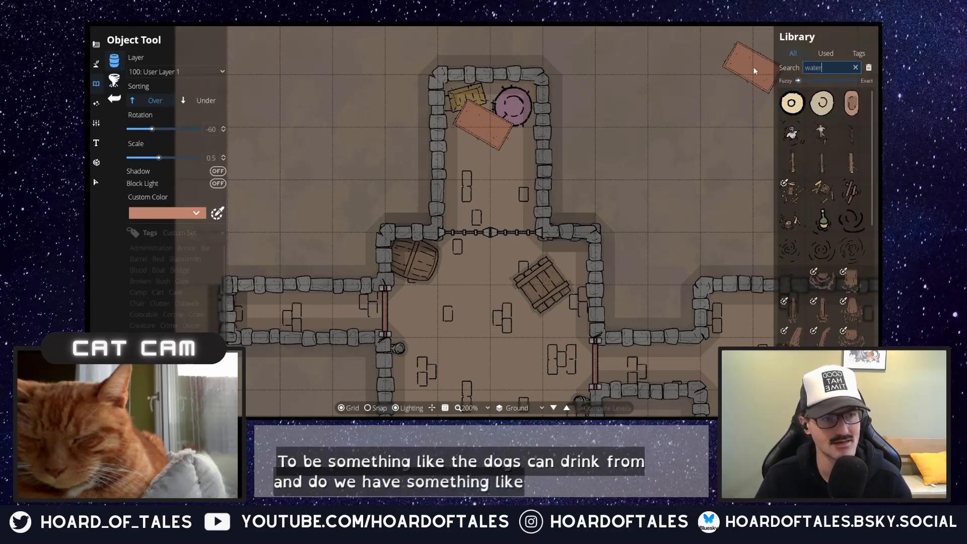
scroll(846, 263, down, 5)
scroll(847, 263, up, 5)
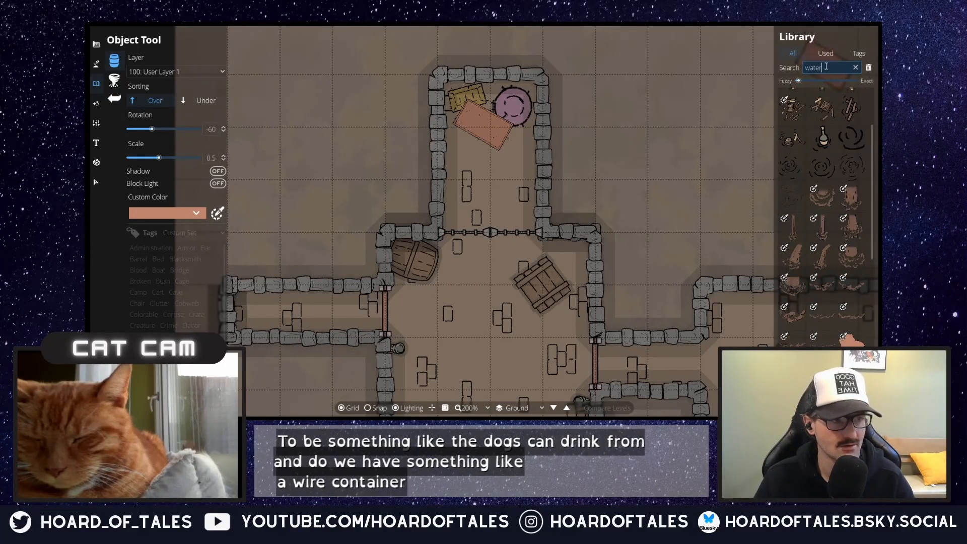
- Search the library for "trough" and choose the water-filled trough with protruding end supports, rotated to -90
drag(828, 67, 752, 73)
key(BackSpace)
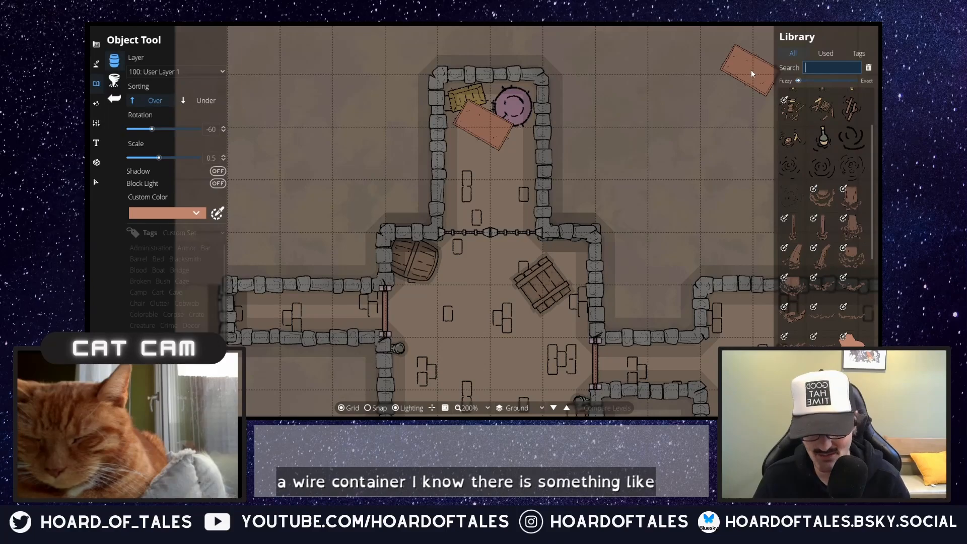
text(trough)
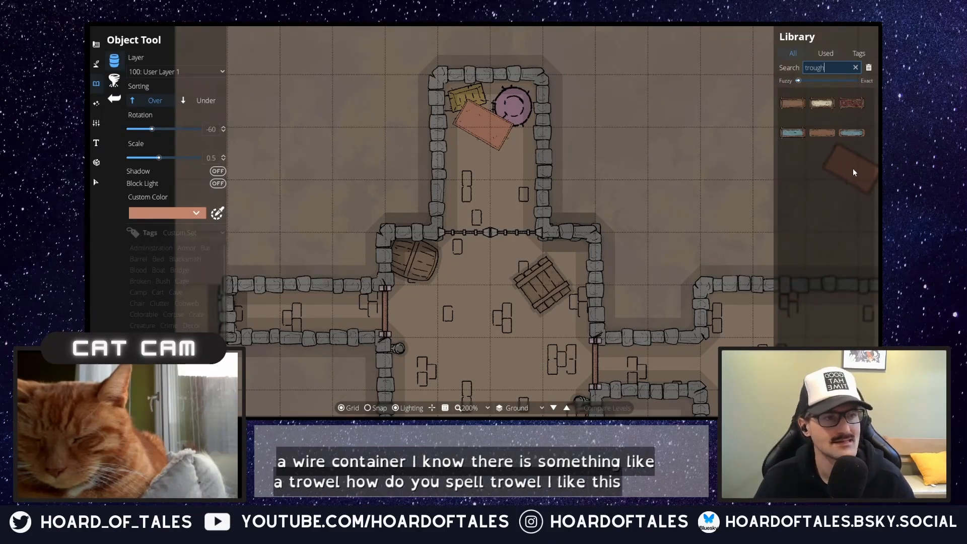
click(852, 132)
scroll(504, 184, down, 2)
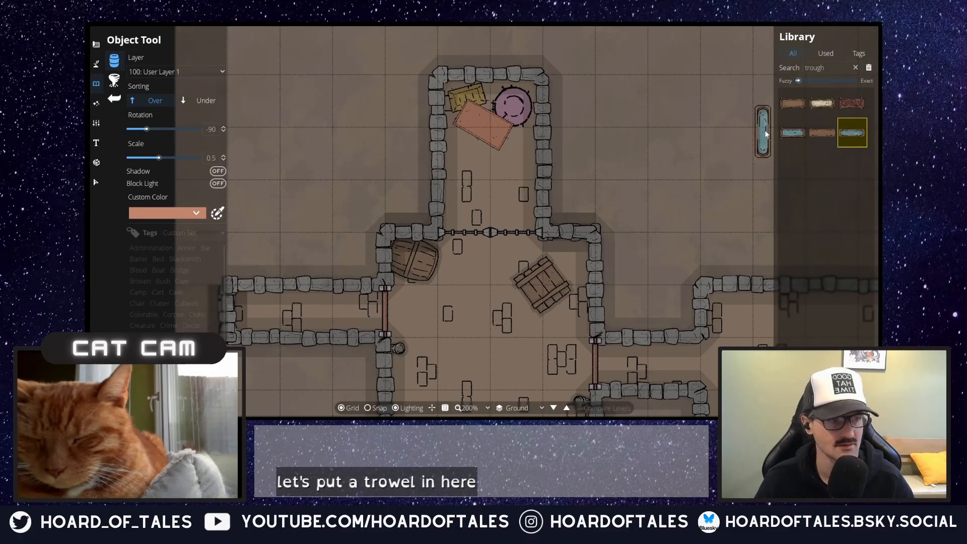
click(794, 132)
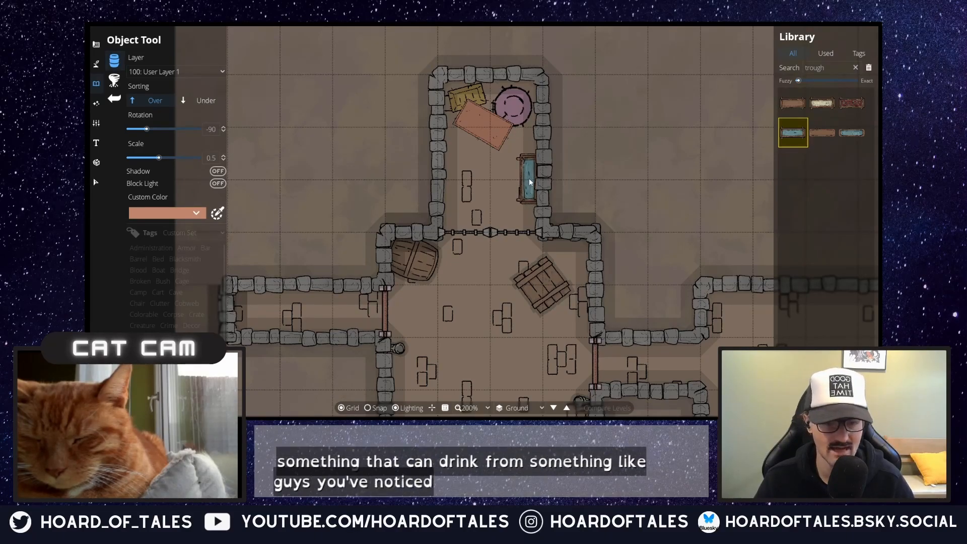
- Place the water trough flush against the west wall of the gated area, with grid snapping off
click(369, 409)
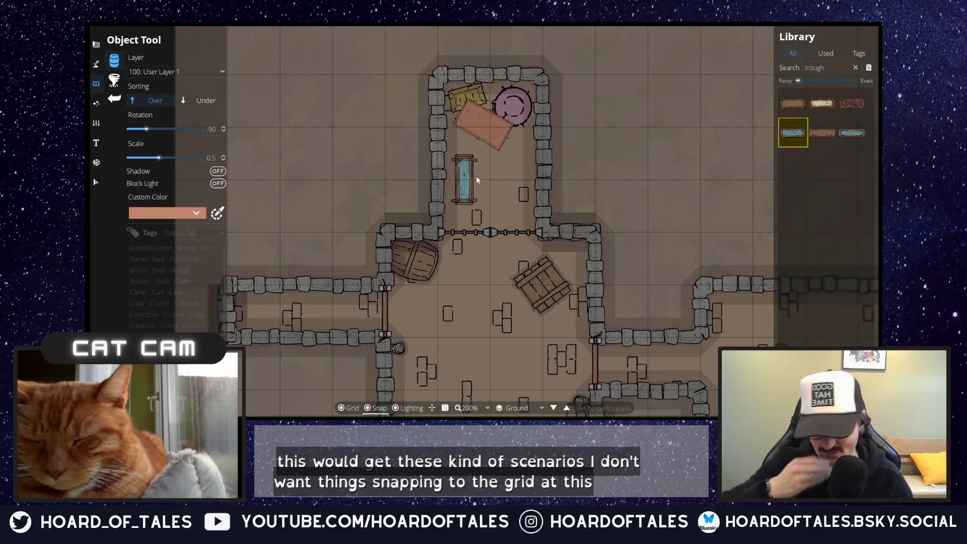
click(368, 409)
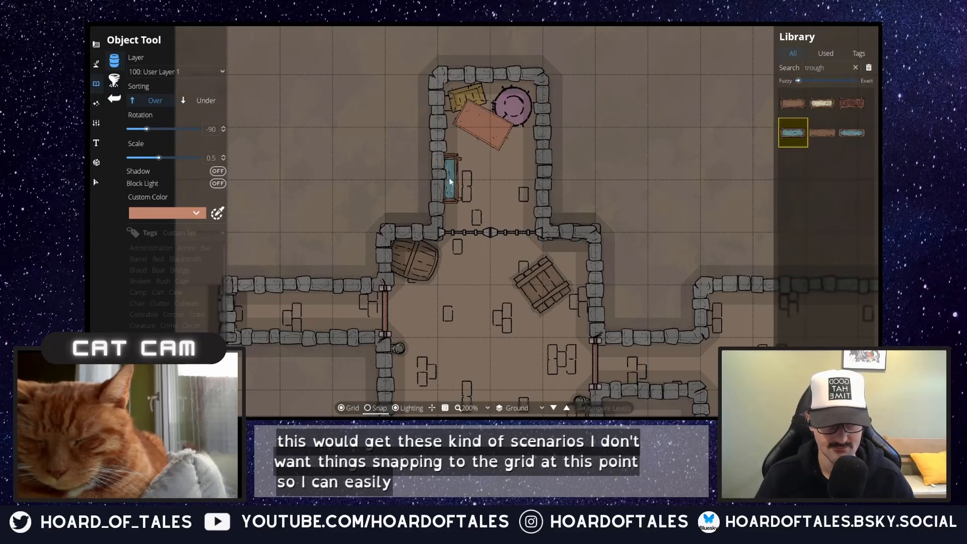
click(451, 183)
- Search the library for "bowl" and place the handleless bowl, rotated to -60, near the gated area's east wall
drag(608, 109, 607, 193)
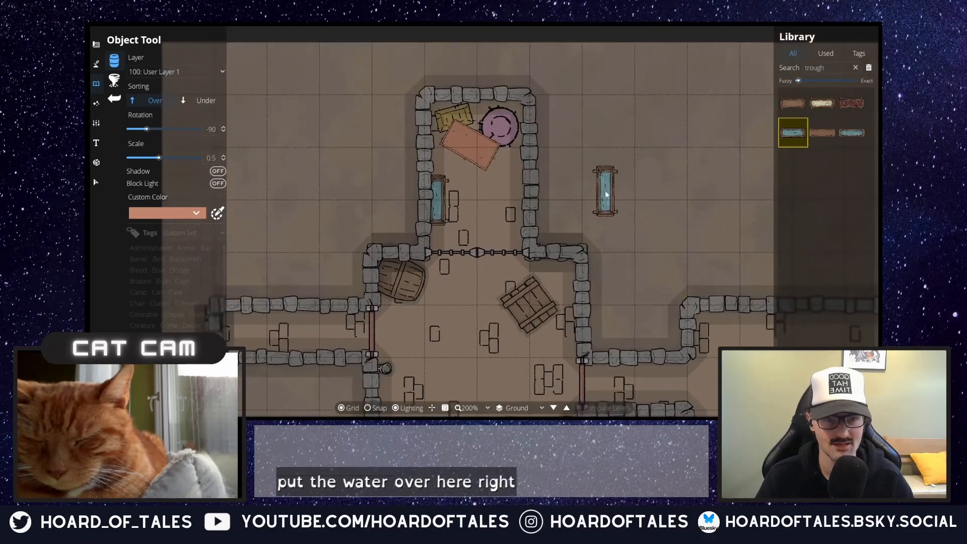
drag(844, 69, 695, 63)
text(bowl)
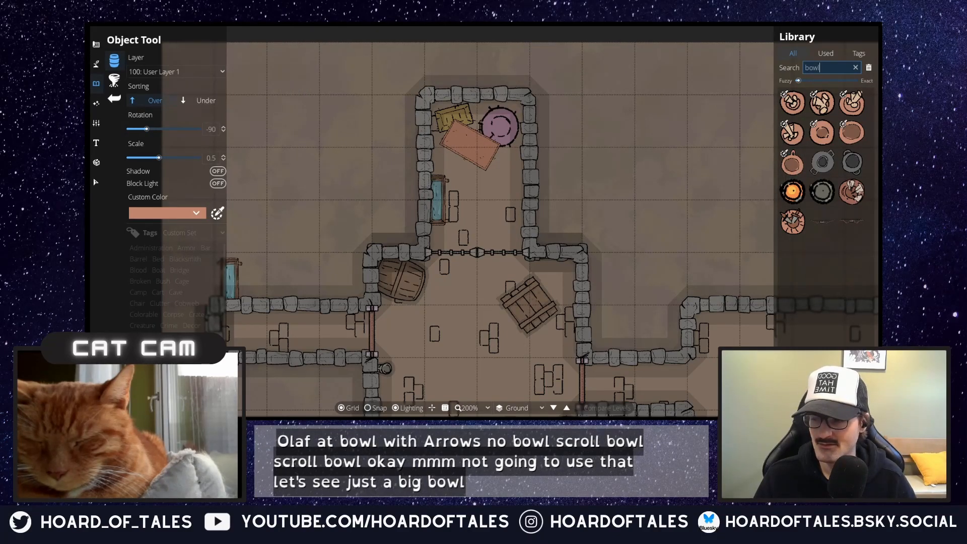
click(793, 161)
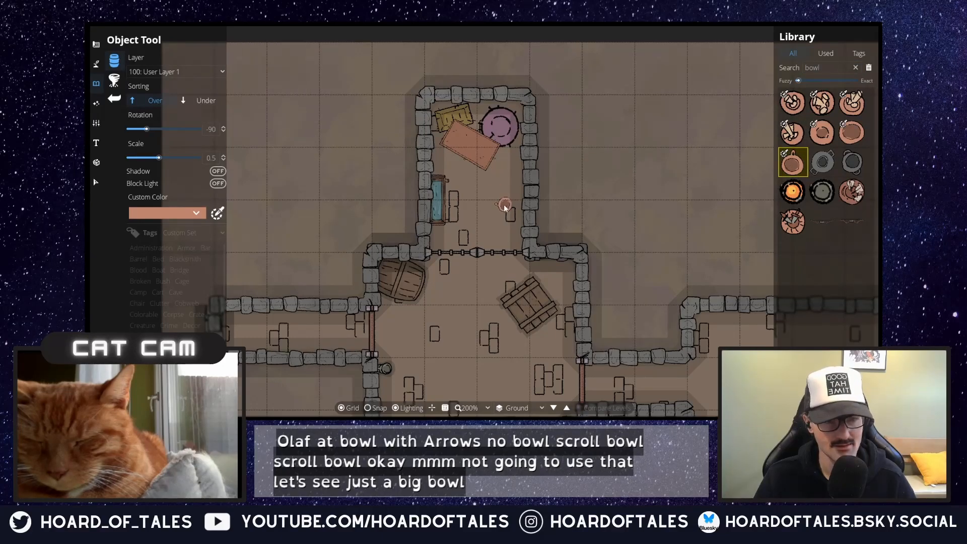
scroll(513, 204, up, 1)
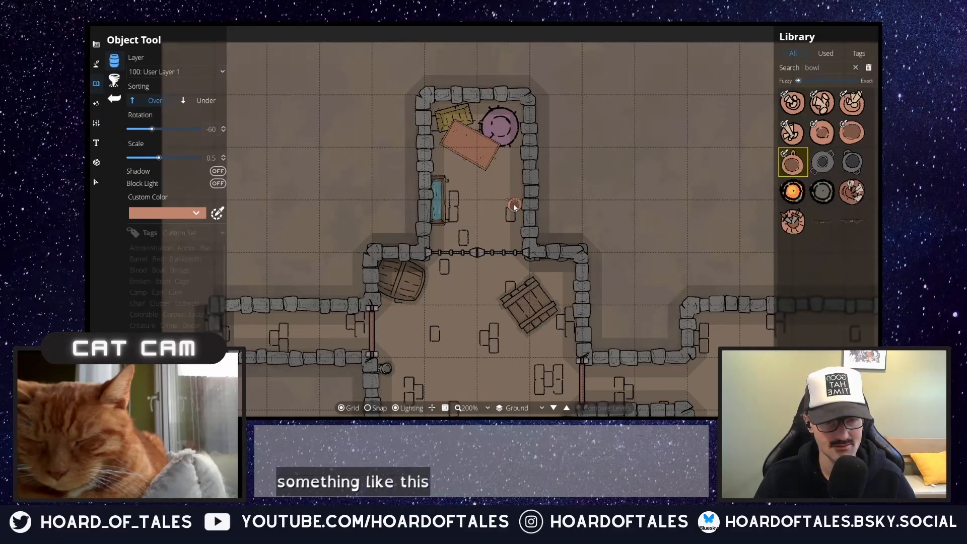
click(856, 140)
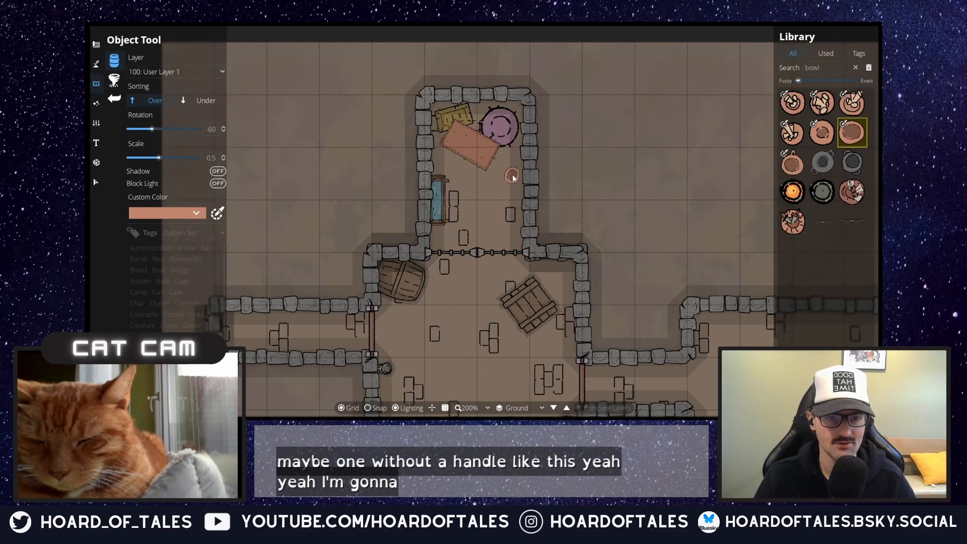
click(515, 191)
- Place a second bowl rotated to -135 just north of the first, and a third in the southwest corner below the trough
scroll(515, 186, down, 3)
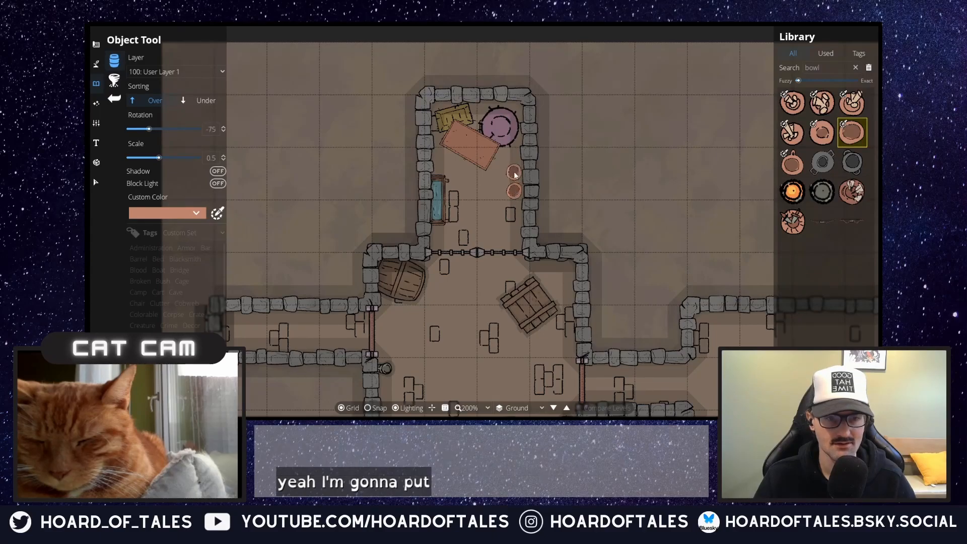
scroll(515, 174, down, 2)
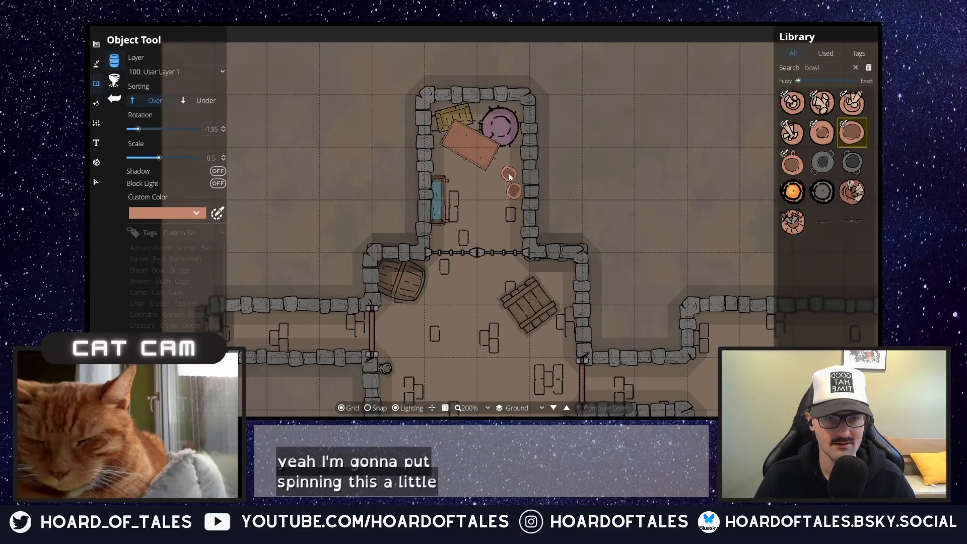
scroll(442, 237, up, 2)
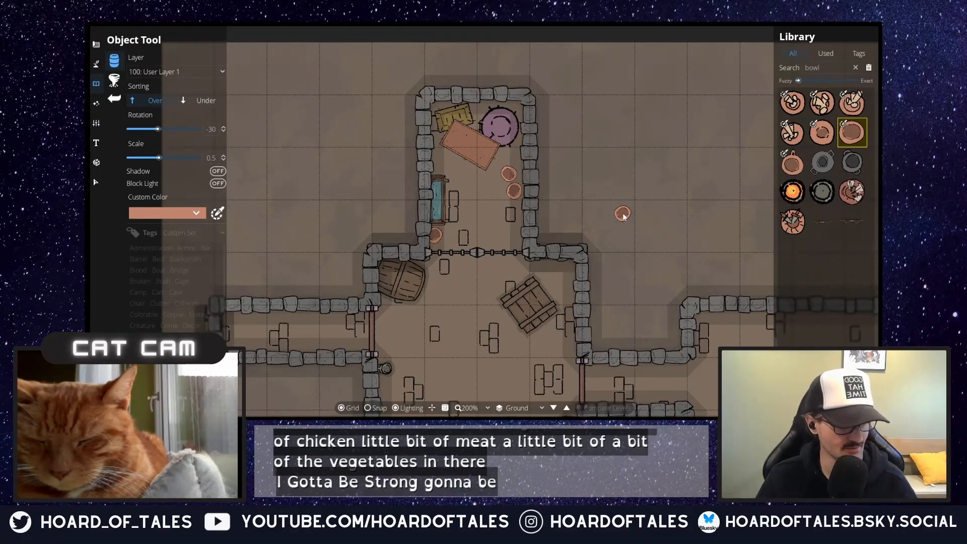
click(619, 244)
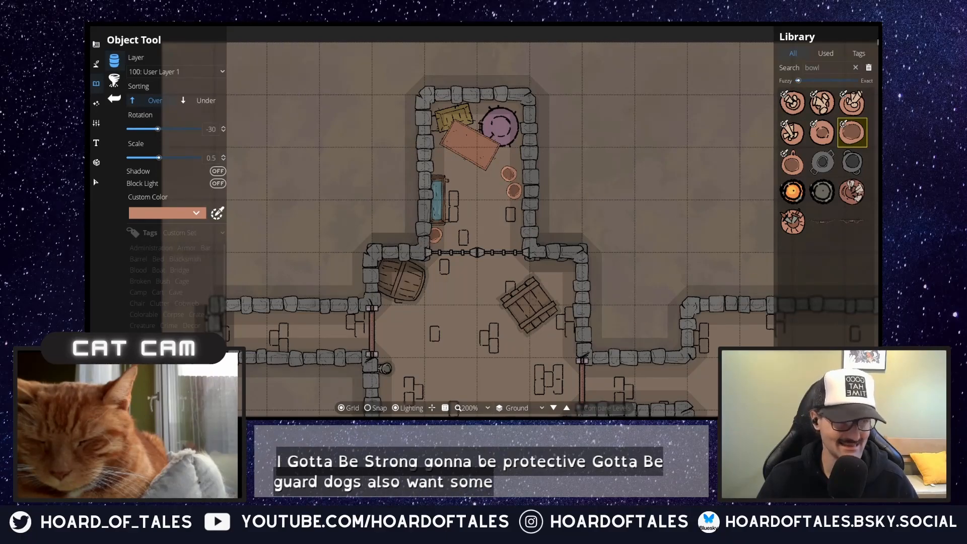
- Search the library for "stains", choose a single rounded blotch, and set its custom colour to brown
click(819, 68)
text(stains)
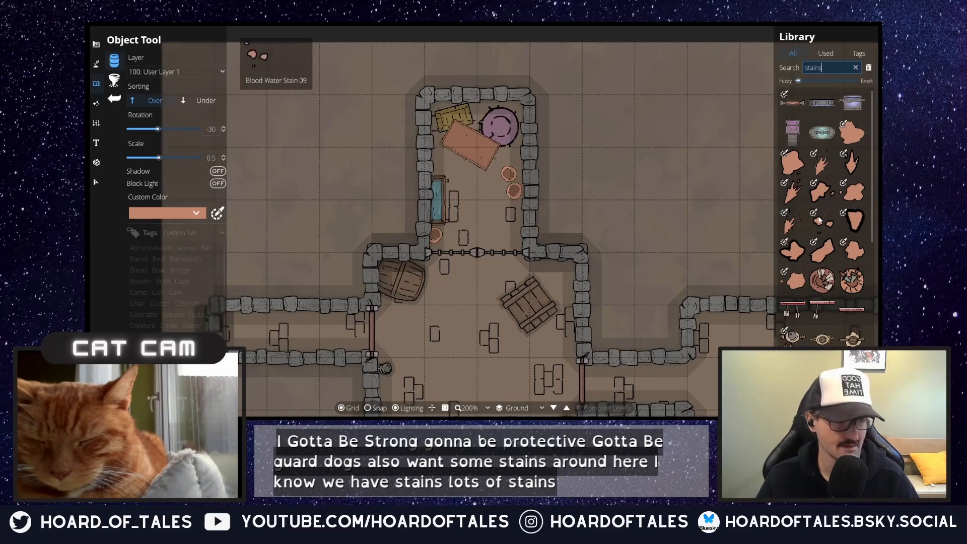
click(853, 191)
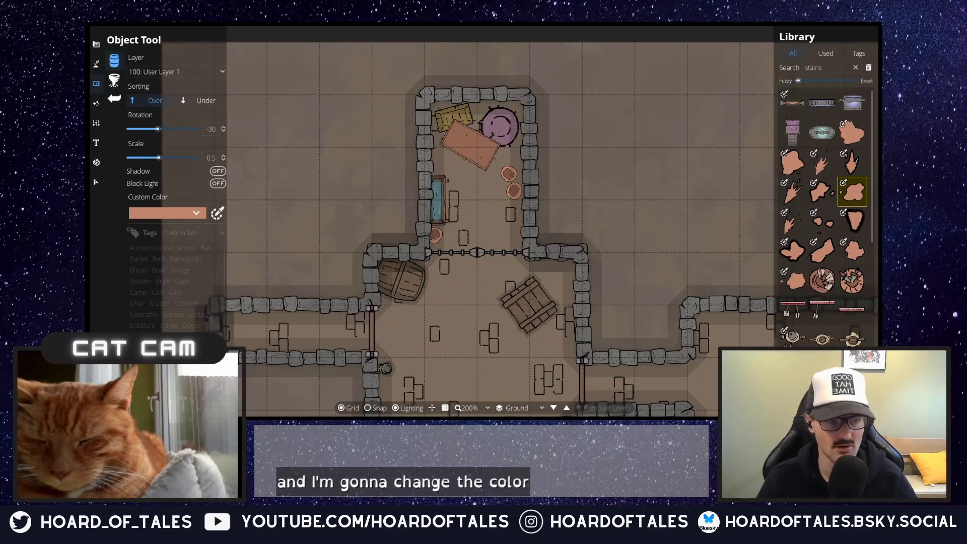
click(204, 212)
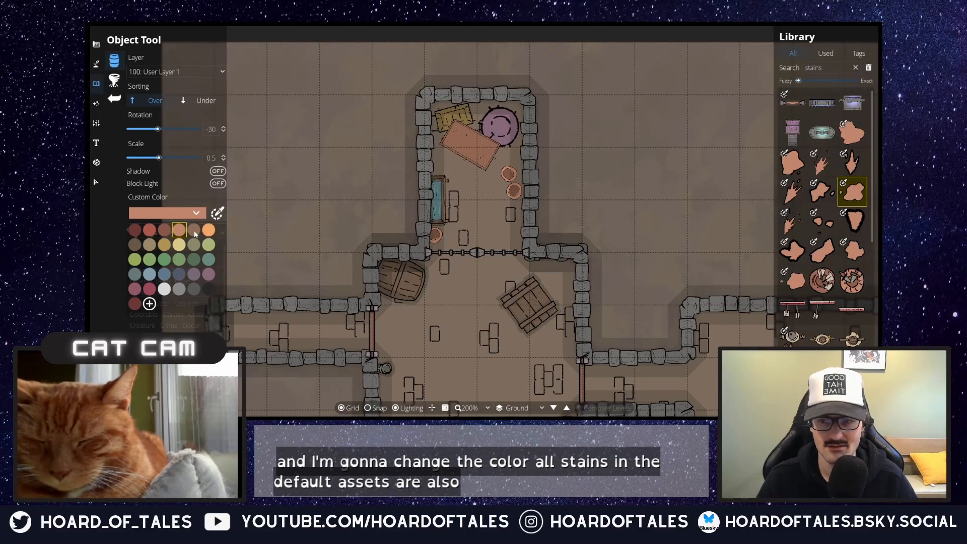
click(129, 241)
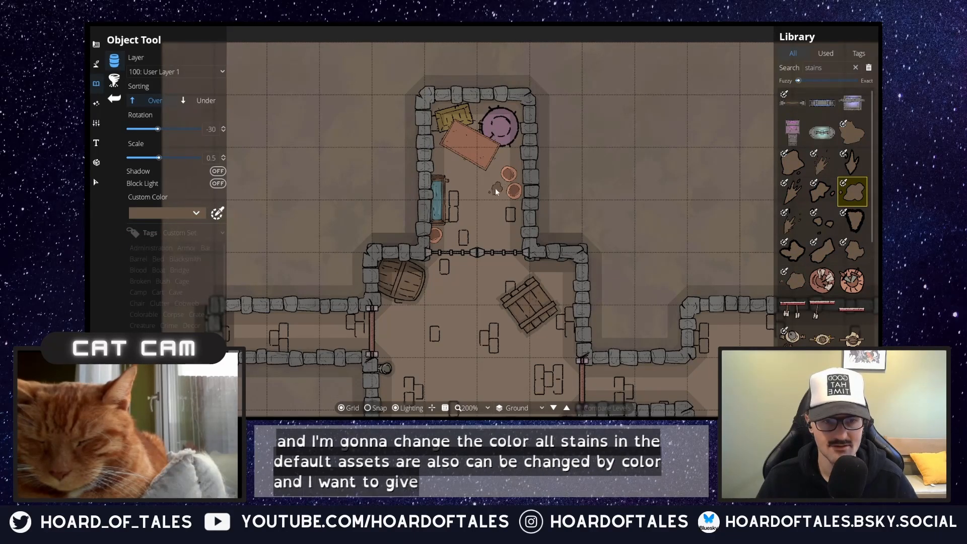
- Place small brown stains at varied rotations on the west and southeast ends of the salmon carpet
scroll(495, 190, up, 3)
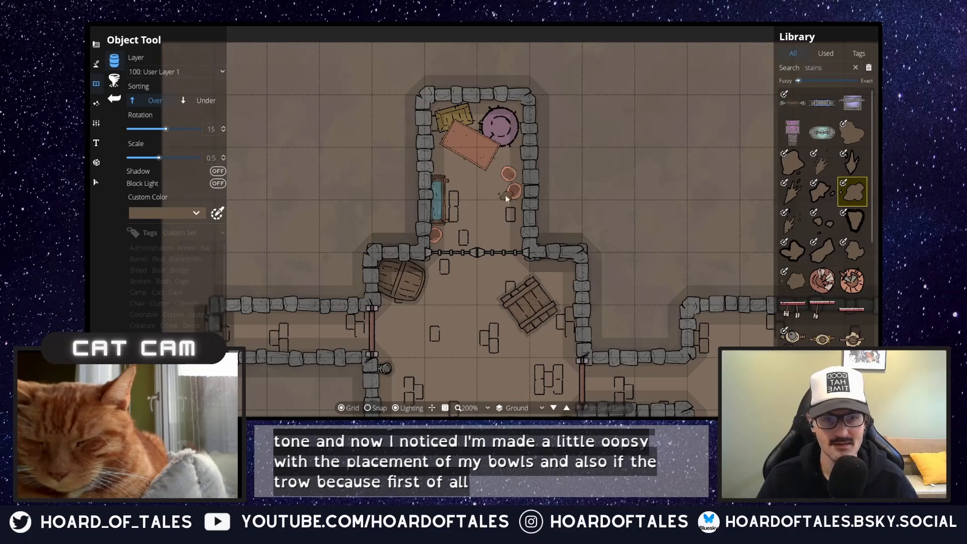
scroll(524, 177, down, 2)
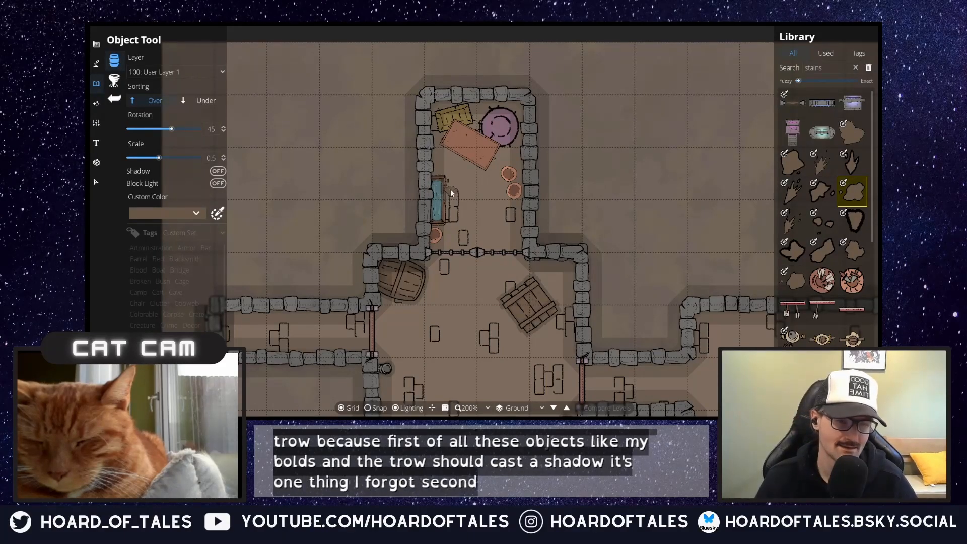
scroll(492, 148, up, 2)
scroll(443, 150, up, 1)
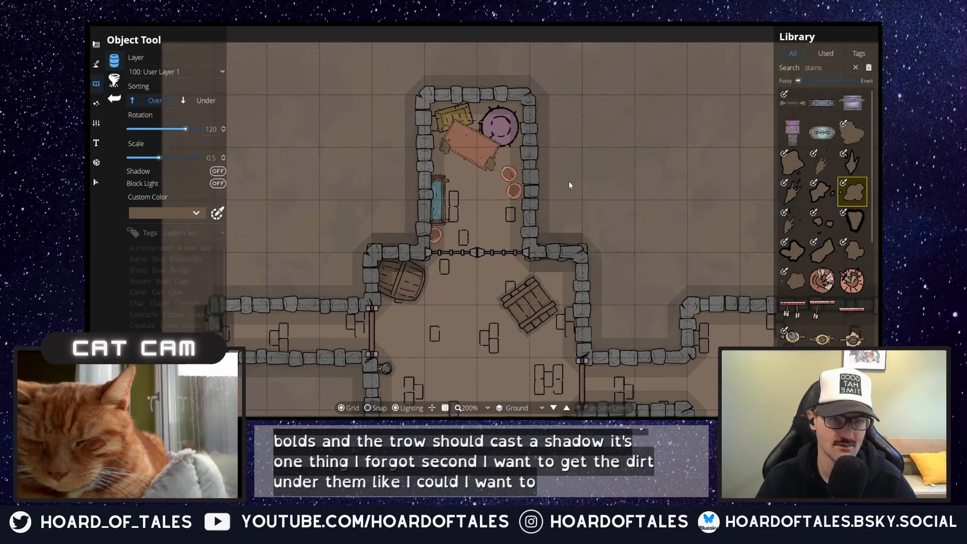
- Add small brown stains in different shapes to the dogs' blankets, using rotations such as 75 and 45
click(823, 162)
scroll(510, 127, down, 3)
click(824, 218)
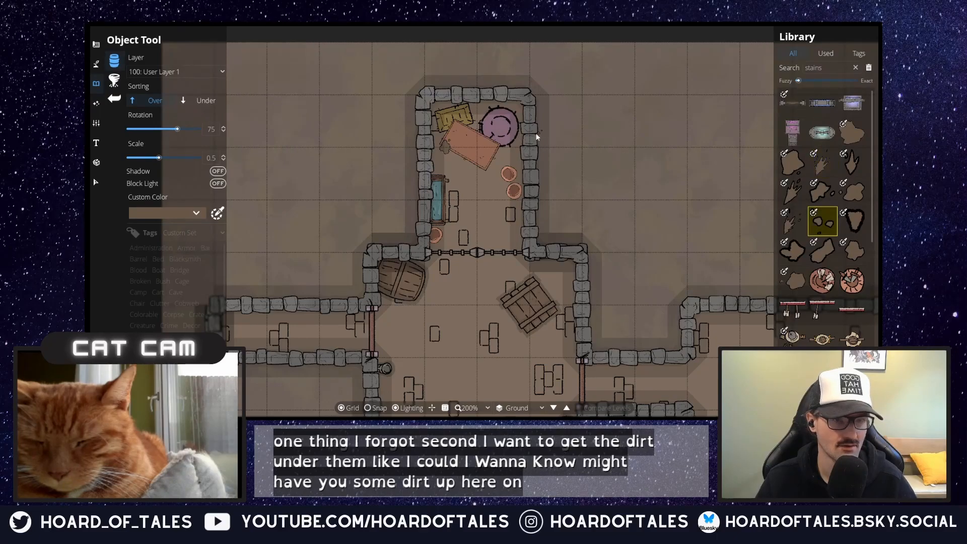
click(852, 191)
scroll(468, 121, down, 1)
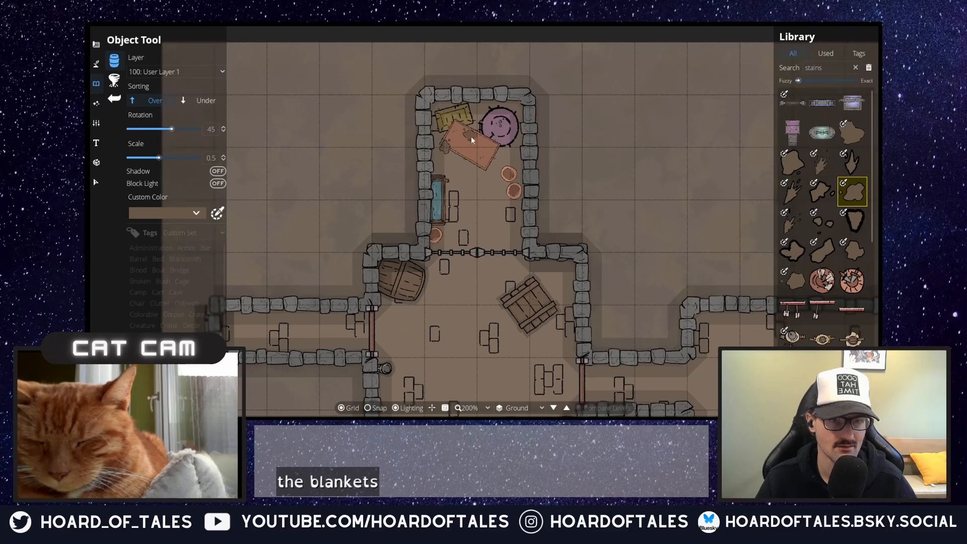
click(825, 222)
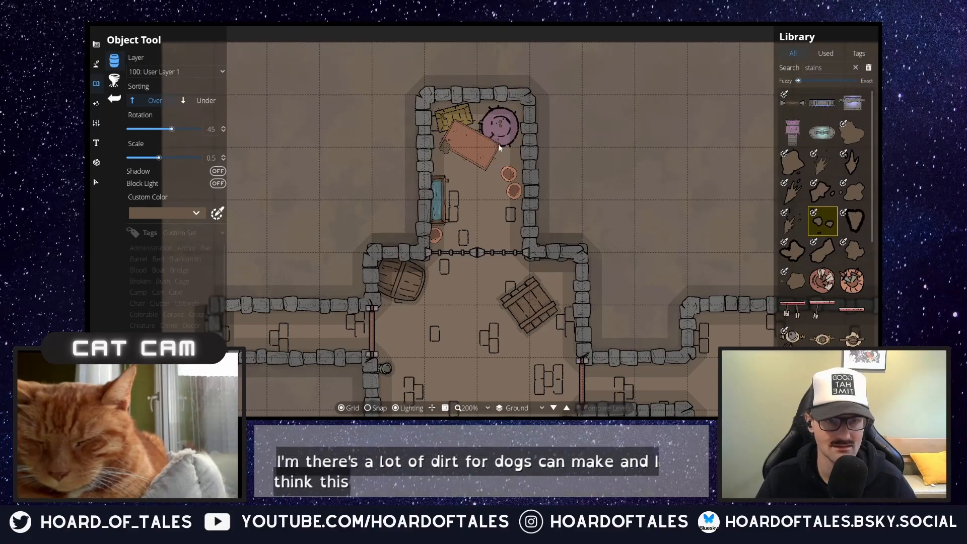
- Move the water trough and the three bowls to 200: User Layer 2 and enable their shadow
drag(595, 206, 446, 144)
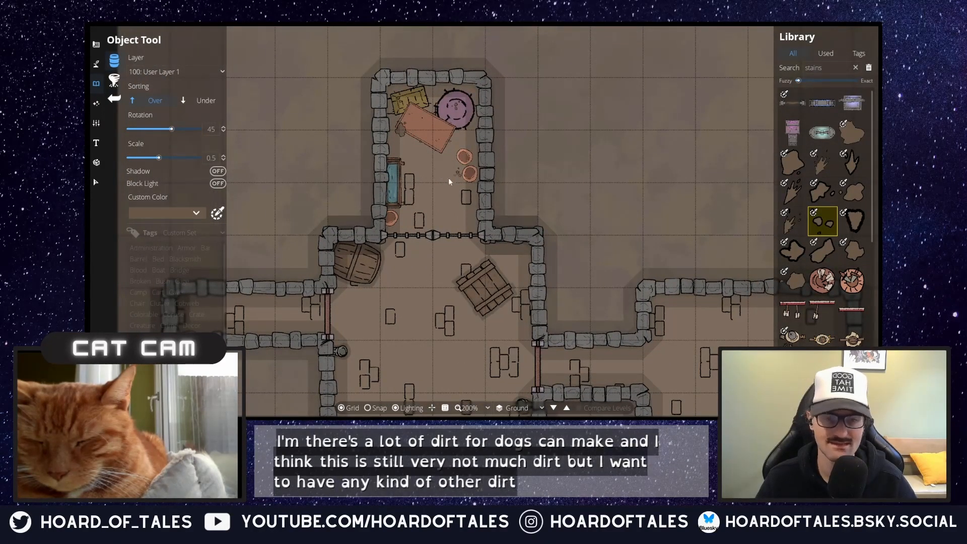
click(96, 182)
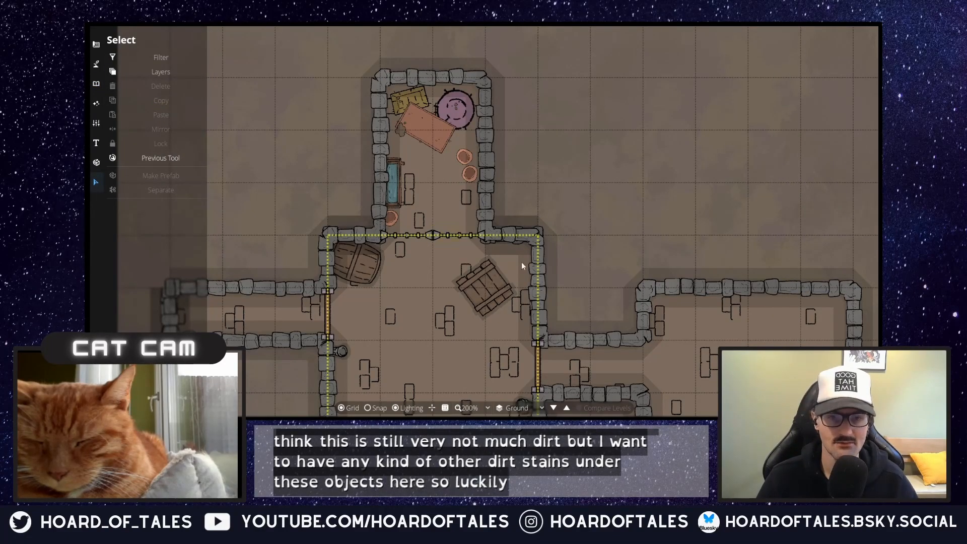
click(395, 215)
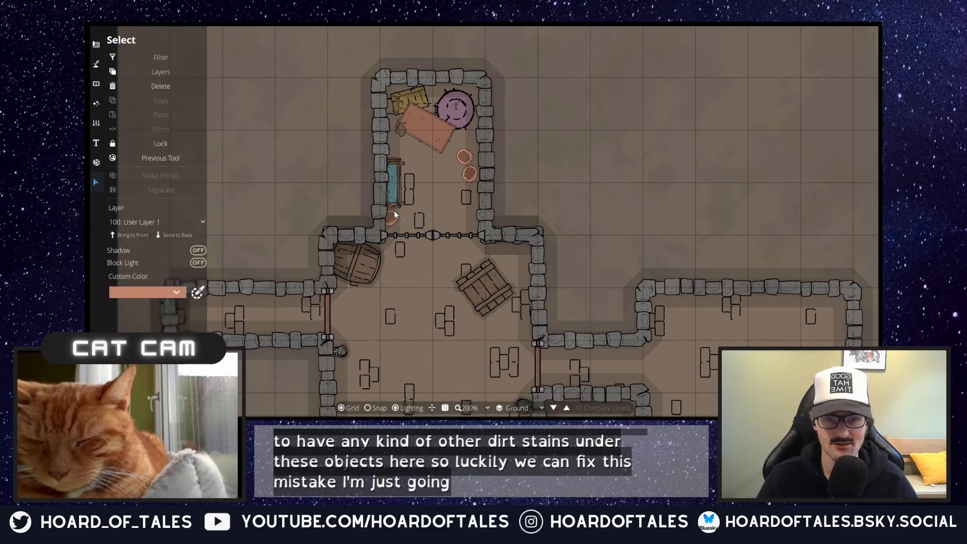
shift+click(398, 180)
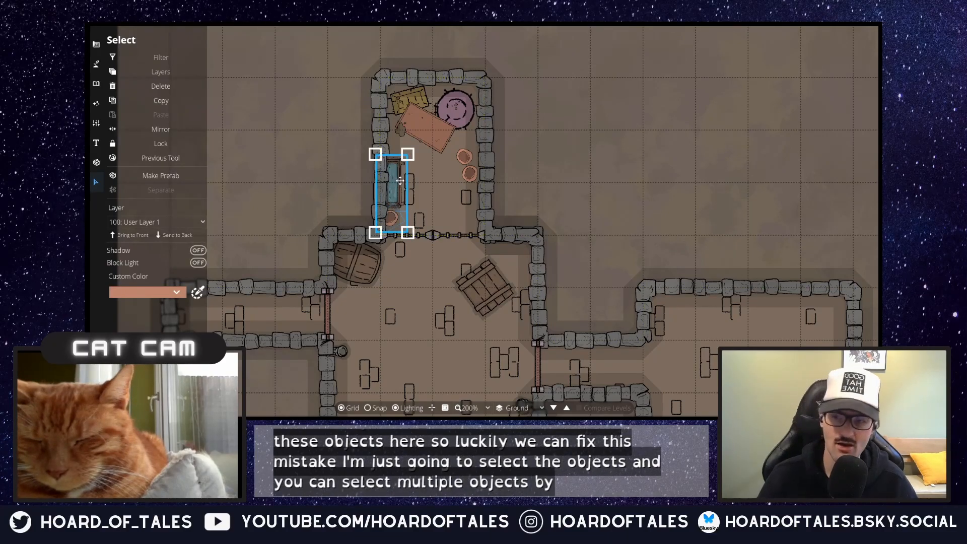
shift+click(464, 158)
shift+click(471, 172)
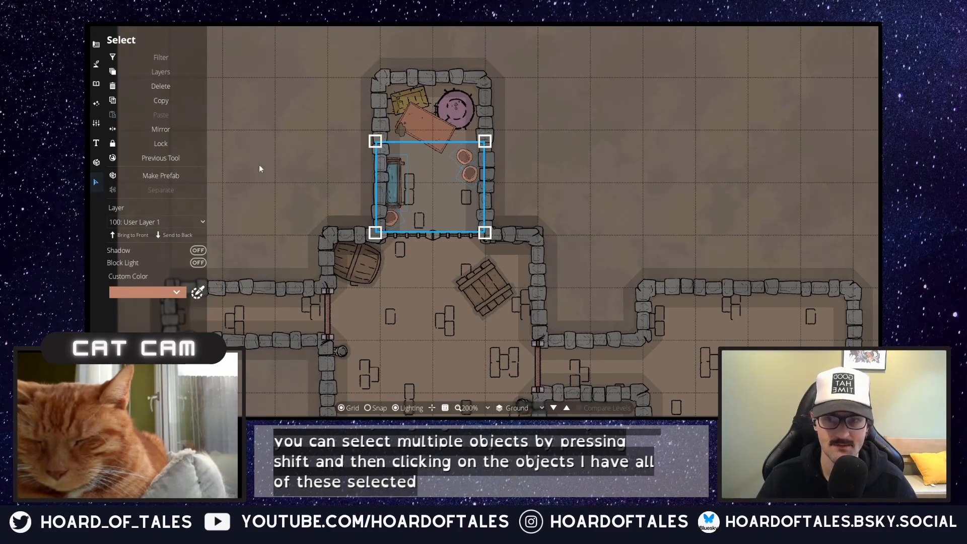
click(174, 221)
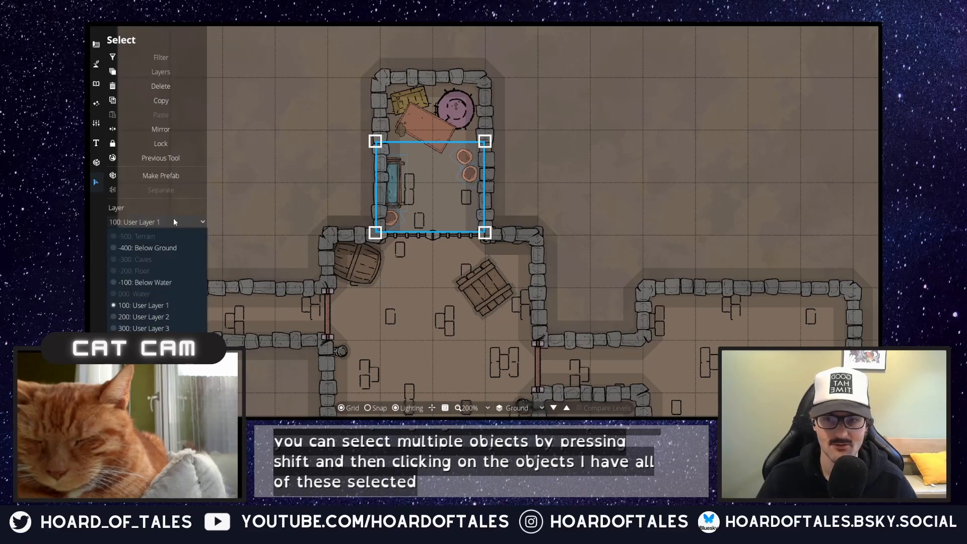
click(145, 321)
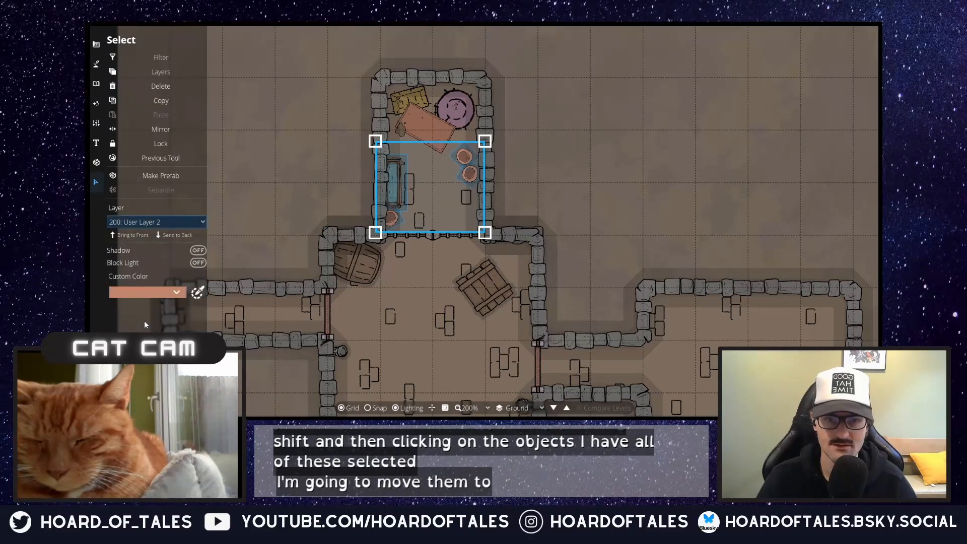
click(197, 251)
click(579, 190)
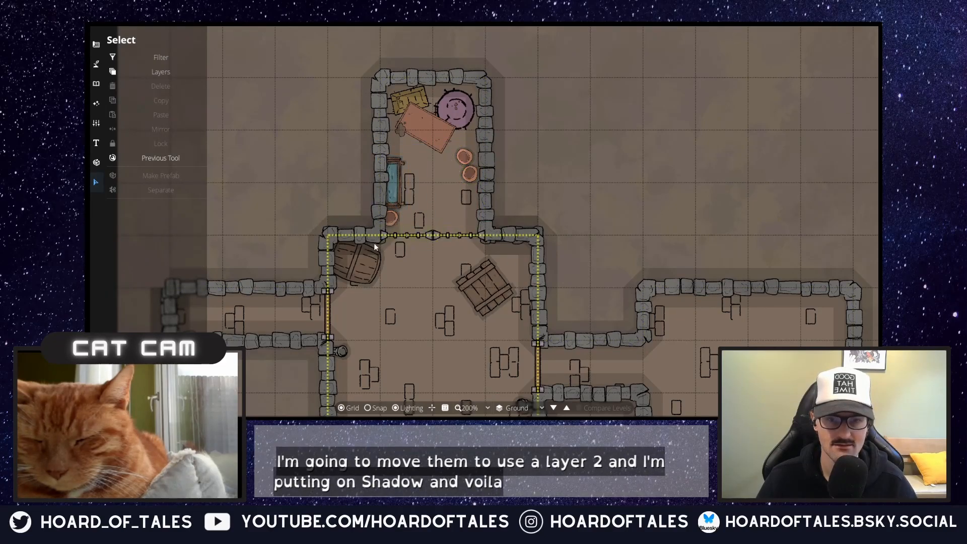
- Resume placing stain objects and add a brown splatter beside the two east bowls, setting the rotation to -180
click(97, 64)
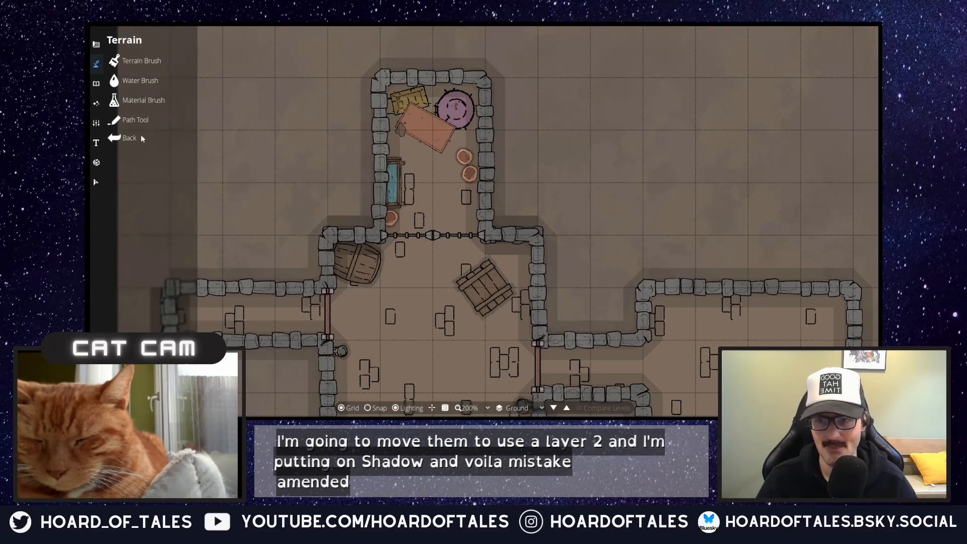
click(97, 84)
click(135, 61)
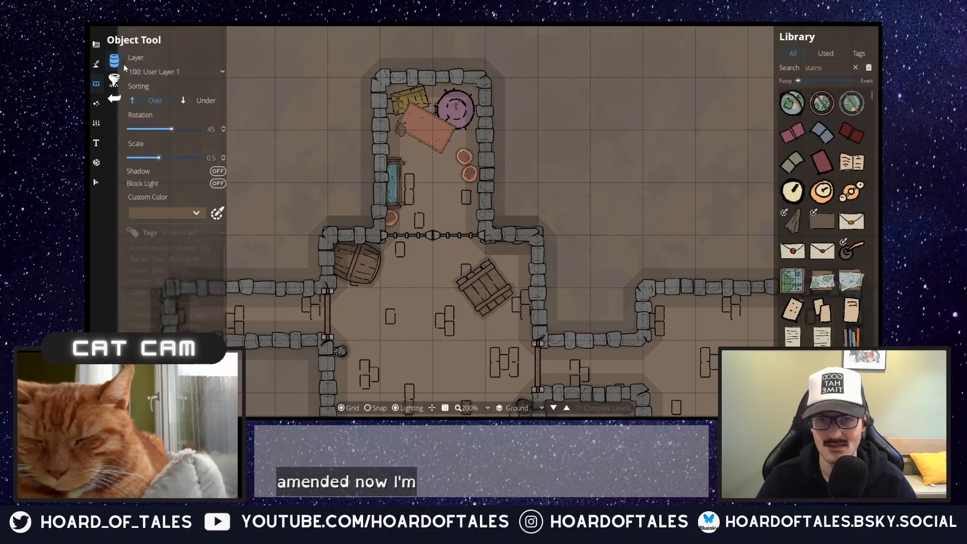
click(826, 67)
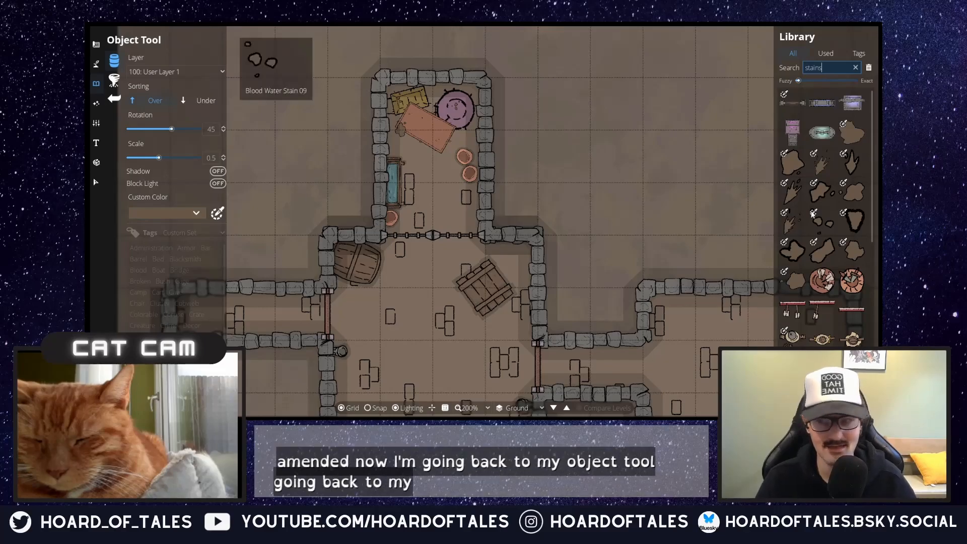
click(829, 250)
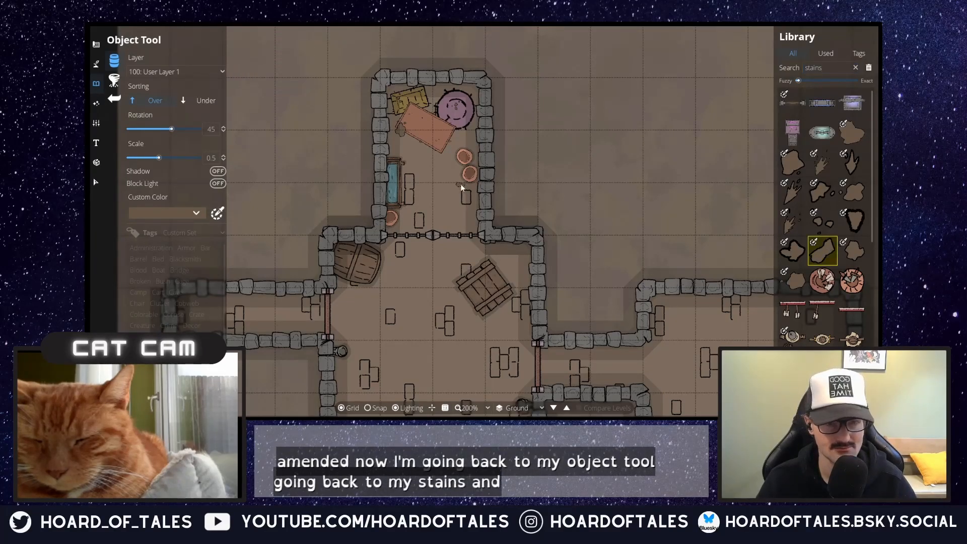
click(794, 223)
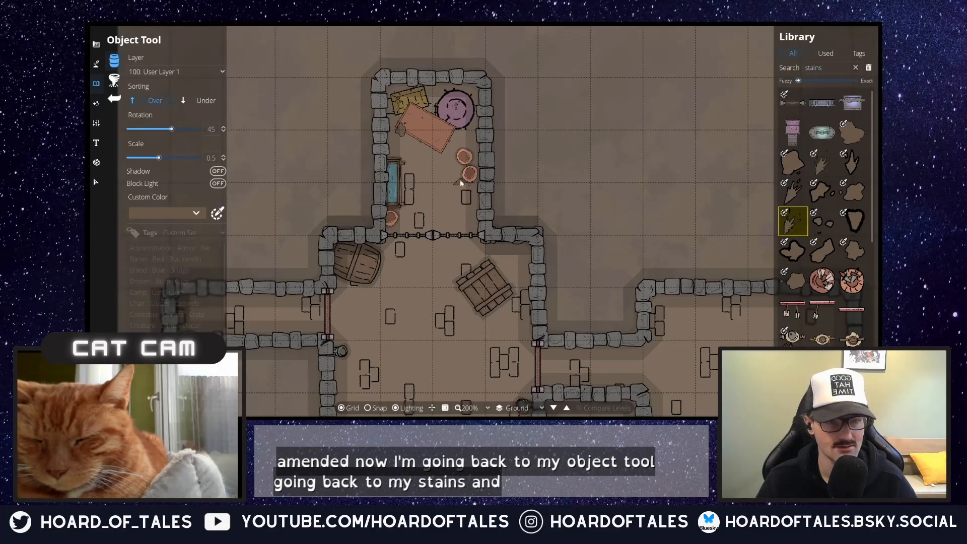
scroll(460, 170, up, 1)
scroll(460, 171, up, 2)
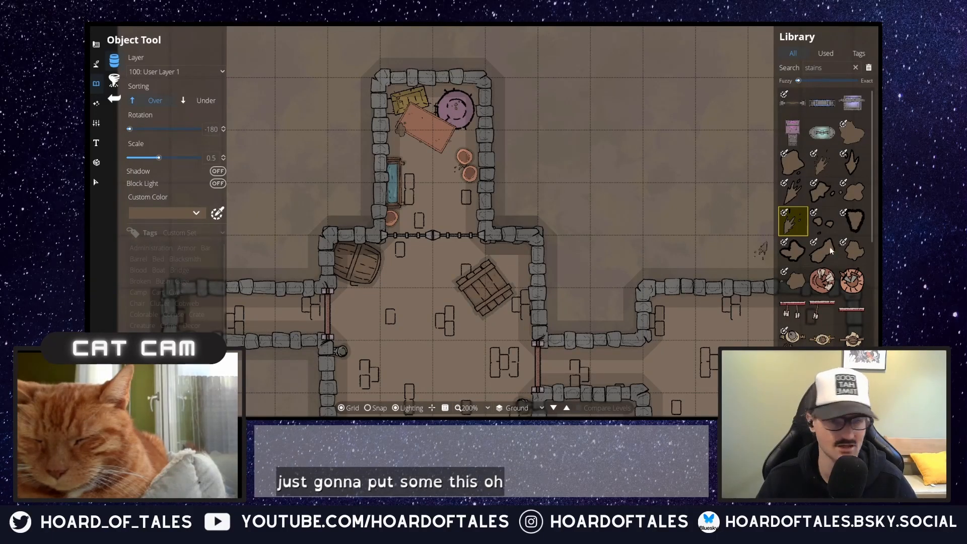
- Place a rounded brown stain under the southwest bowl and choose another blotch shape for the floor below the east bowls
click(852, 192)
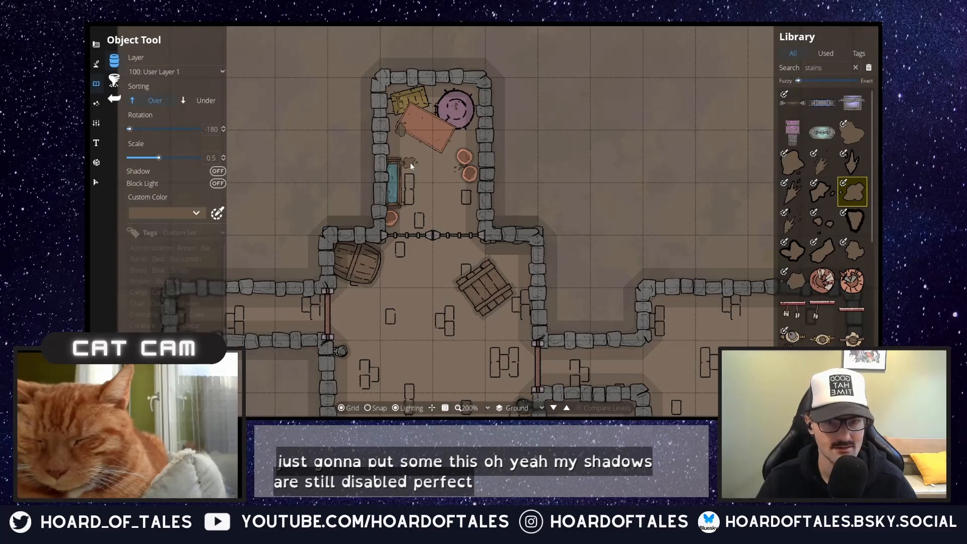
click(396, 226)
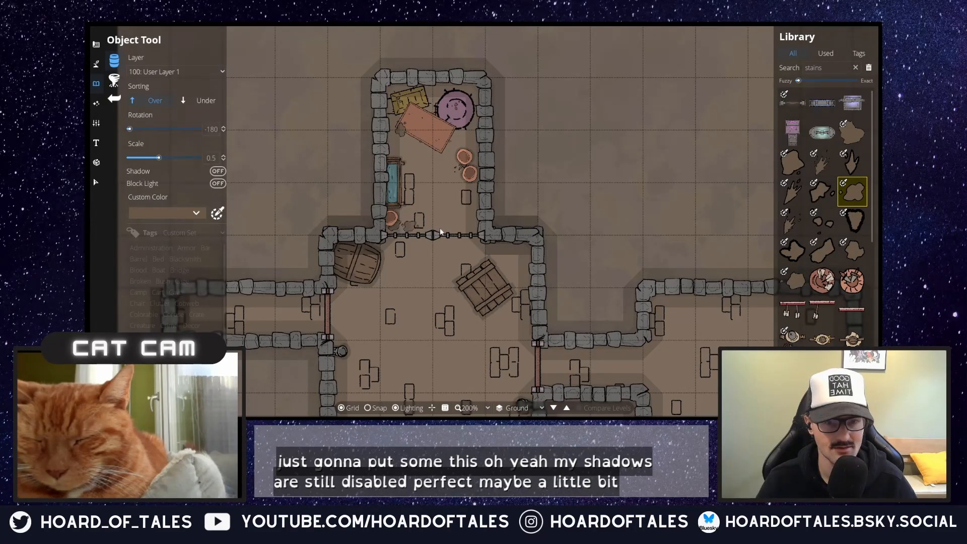
click(852, 251)
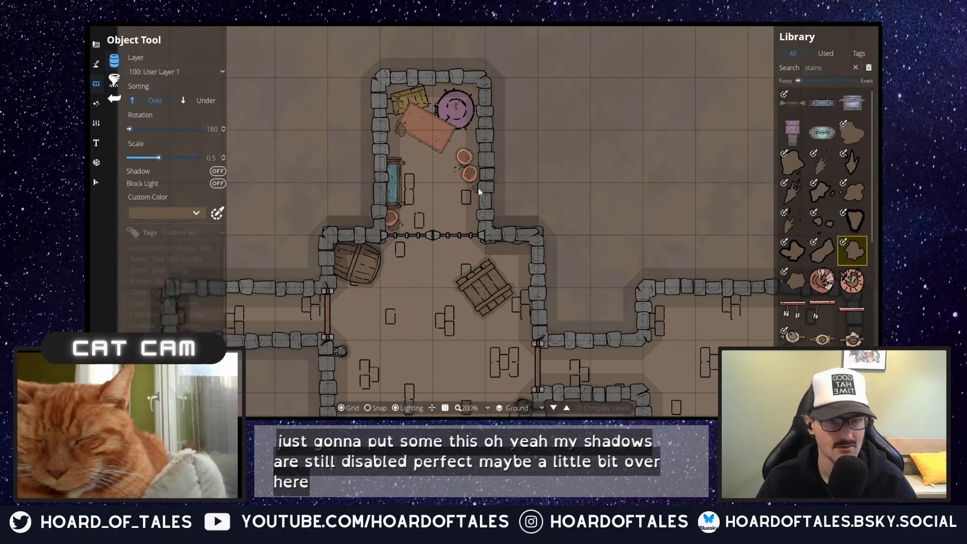
- Place a larger brown splatter stain rotated to -135 in the gated area's southeast corner
drag(610, 187, 649, 174)
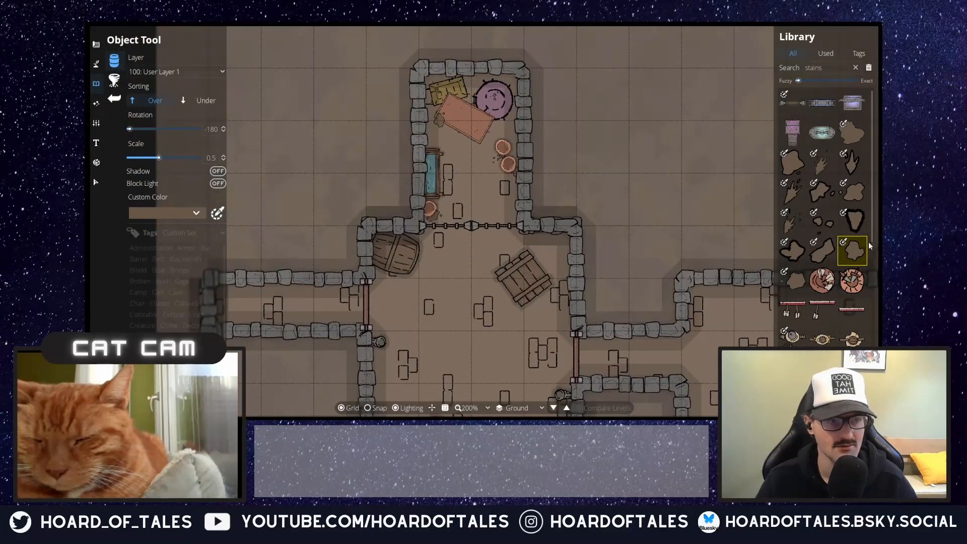
click(823, 162)
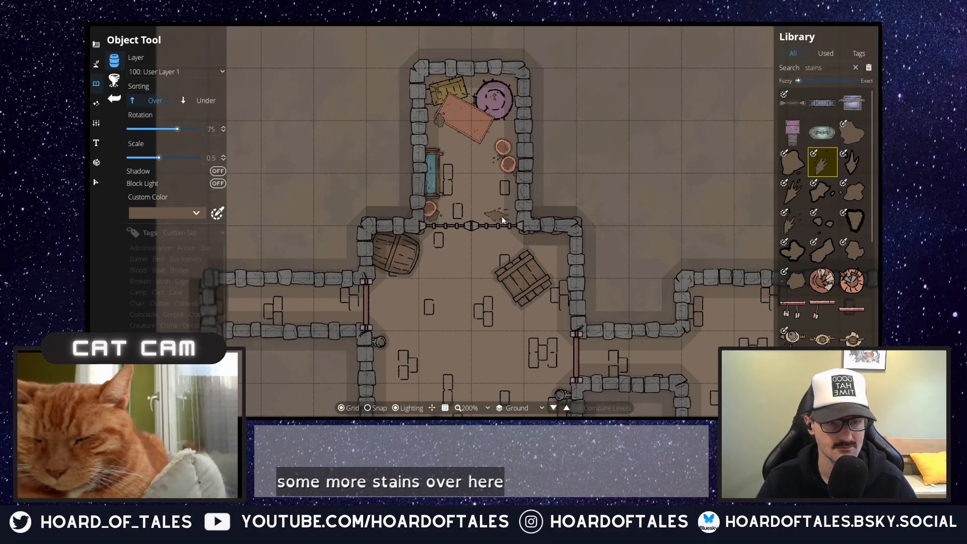
scroll(503, 223, up, 1)
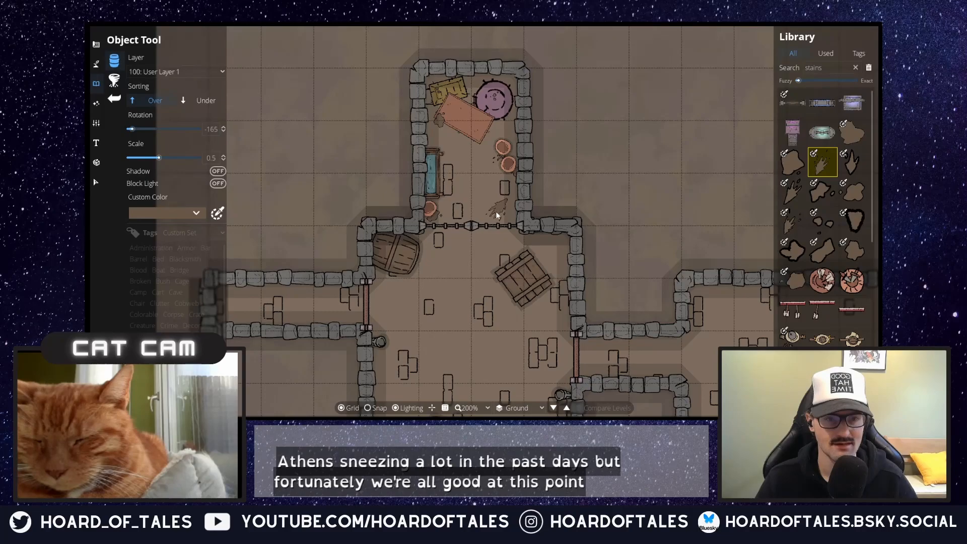
scroll(496, 210, up, 2)
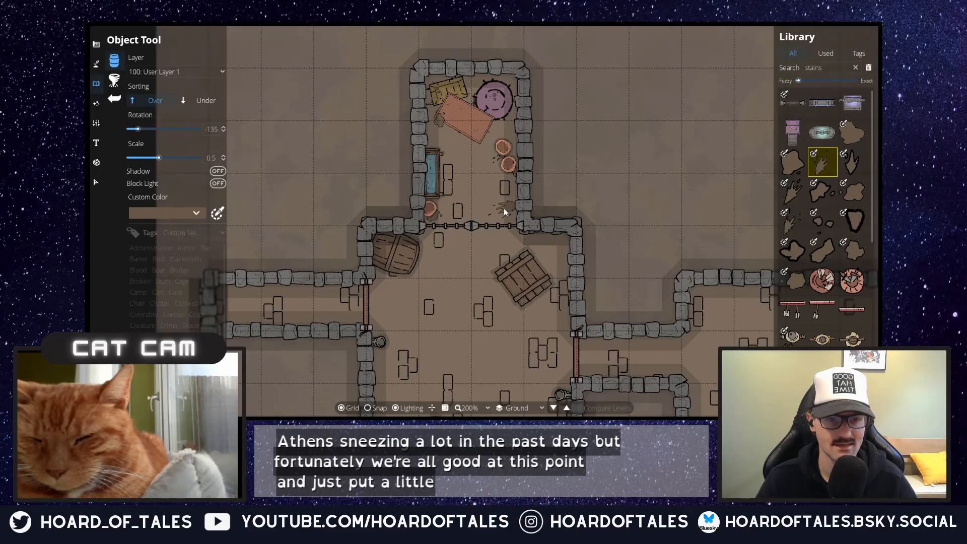
click(504, 208)
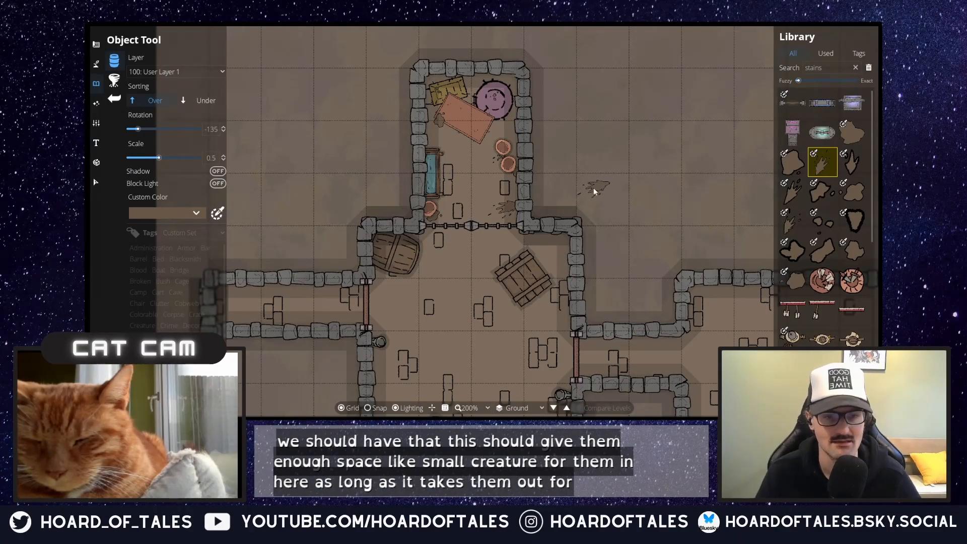
- Move all the crates and barrels in the room south of the gate to 200: User Layer 2
drag(591, 185, 573, 47)
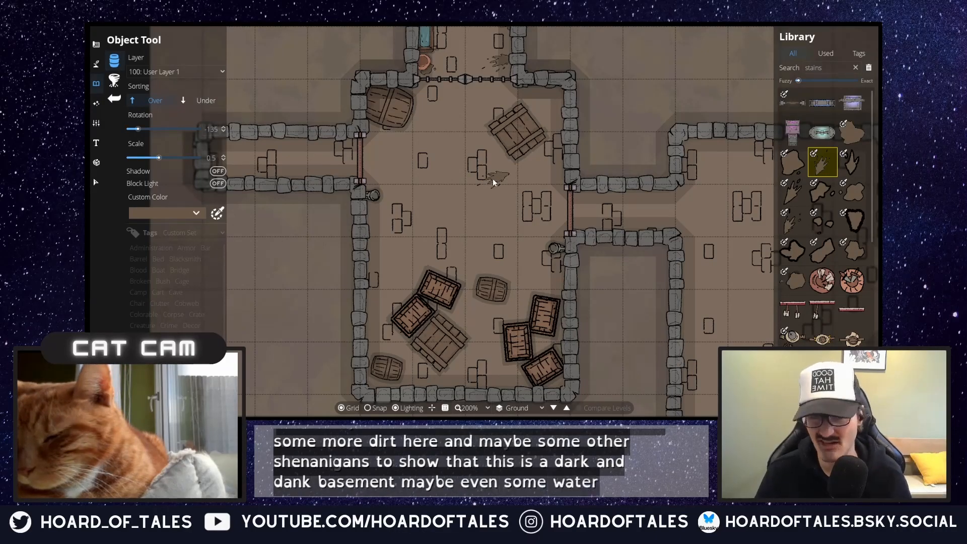
click(96, 182)
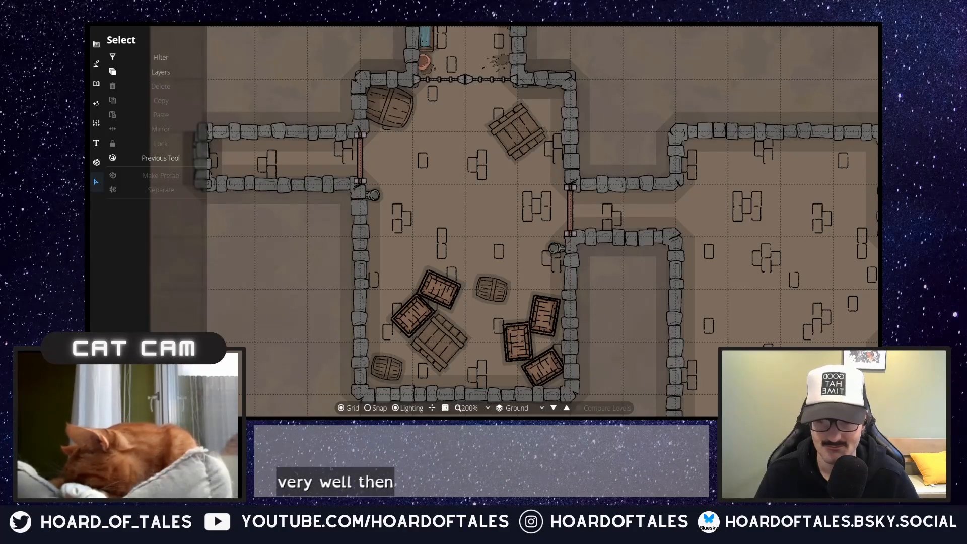
click(384, 371)
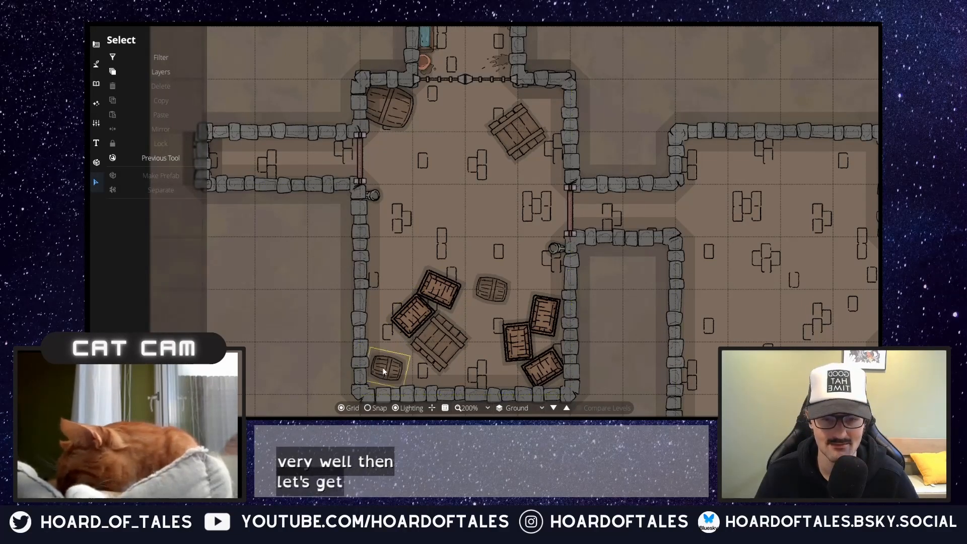
click(384, 372)
shift+click(416, 318)
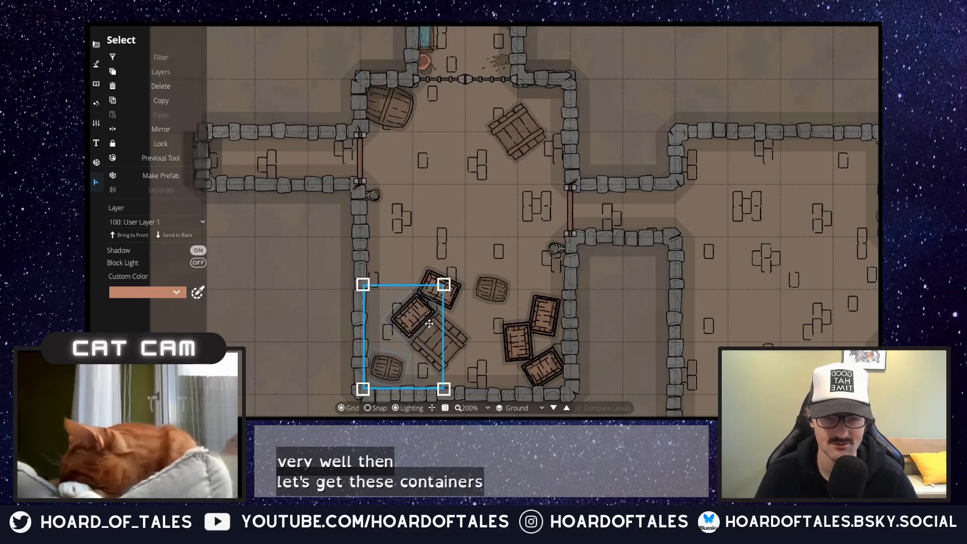
shift+click(451, 341)
shift+click(441, 287)
shift+click(491, 290)
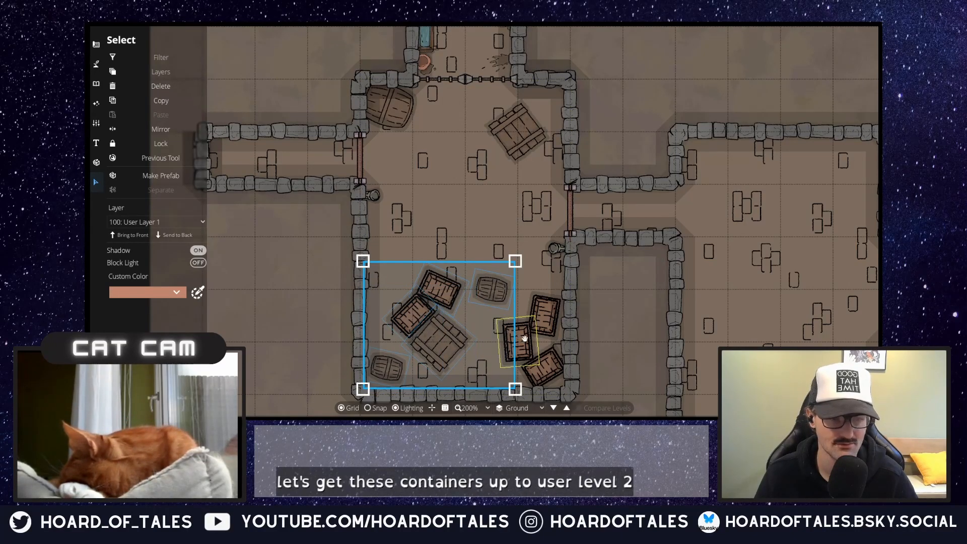
shift+click(524, 339)
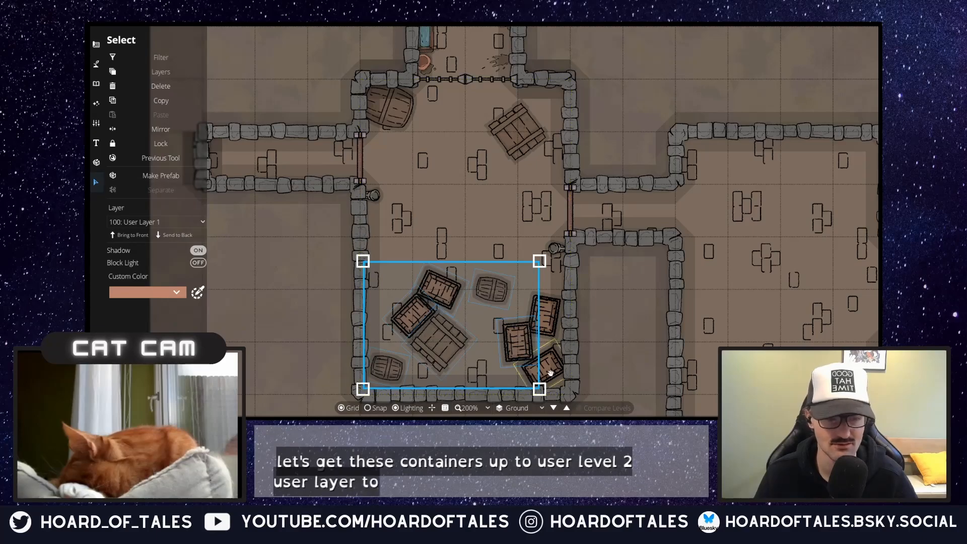
shift+click(543, 368)
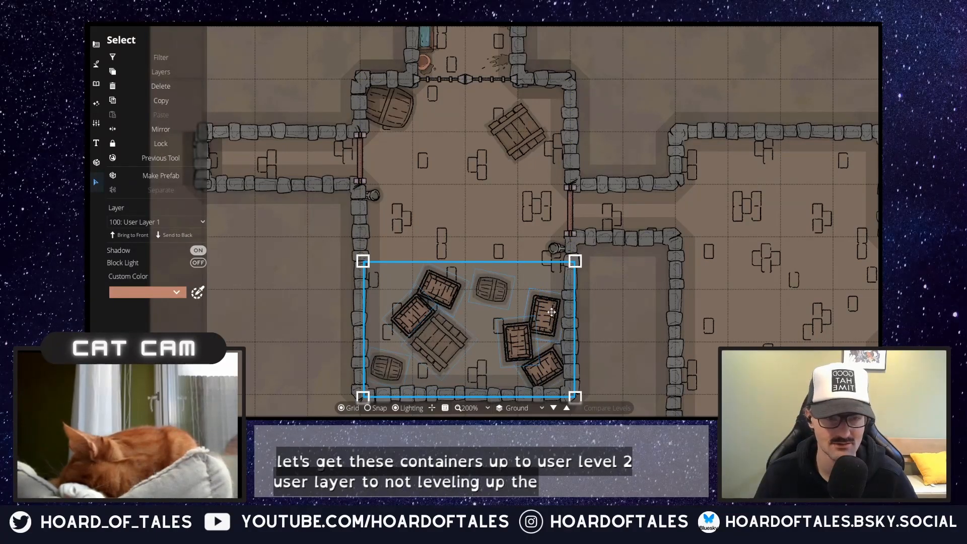
shift+click(519, 128)
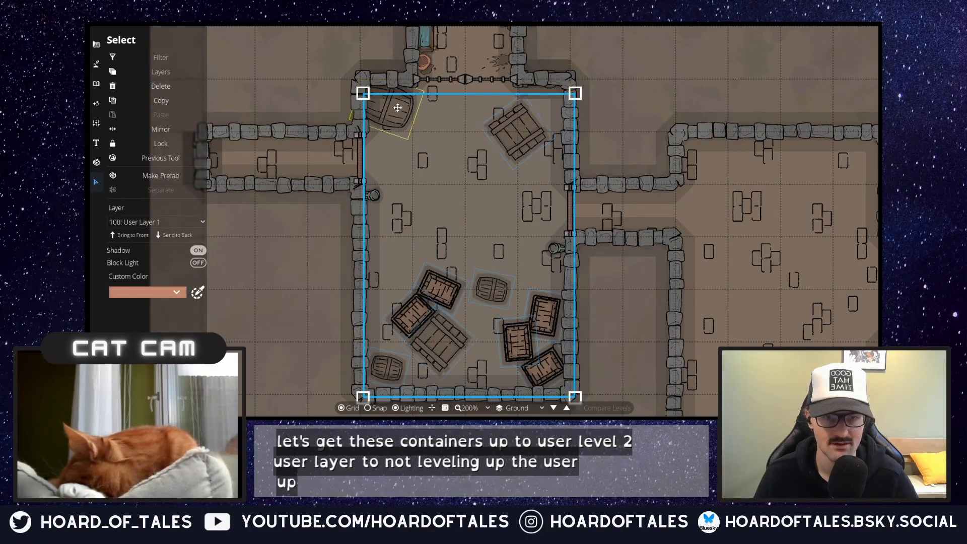
shift+click(389, 107)
click(131, 222)
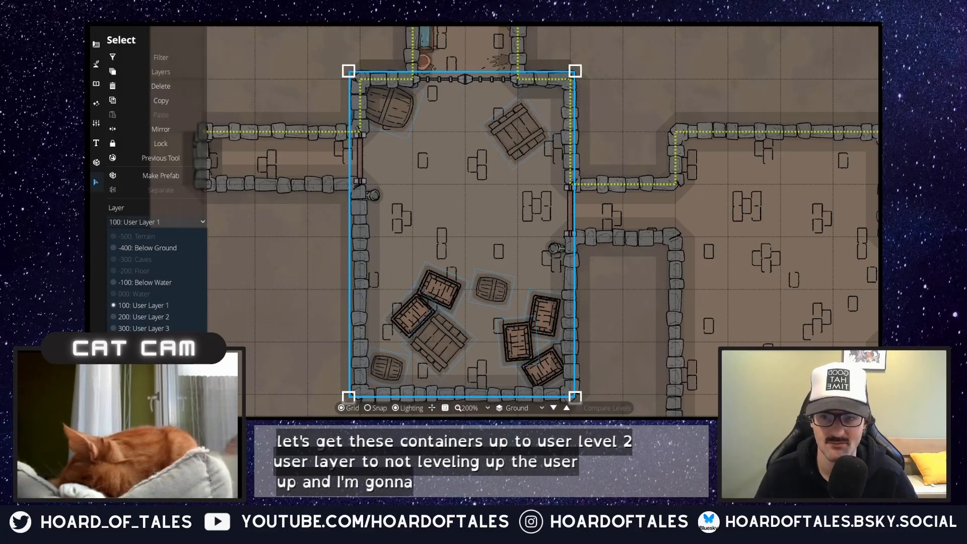
click(159, 322)
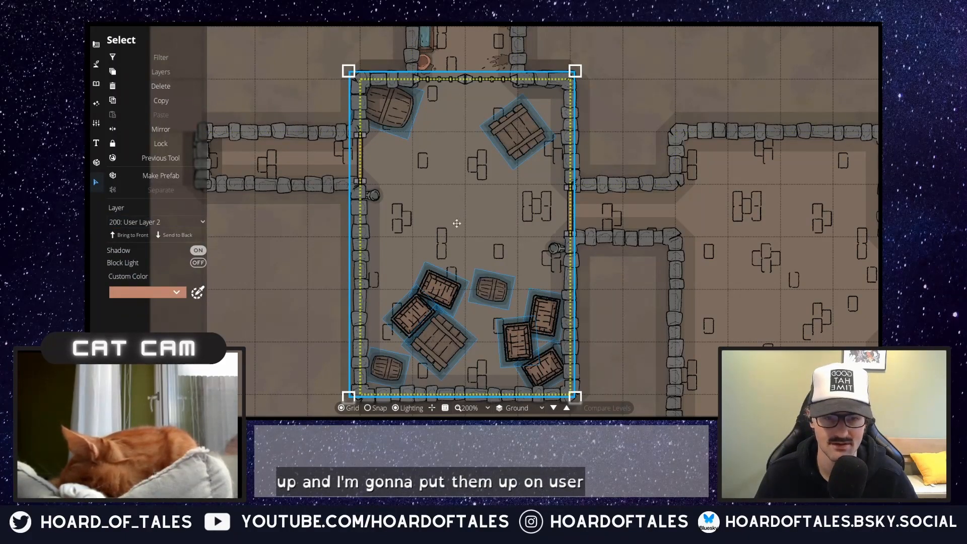
- Return to placing objects and search the object library for "puddle", replacing it with "water"
click(96, 45)
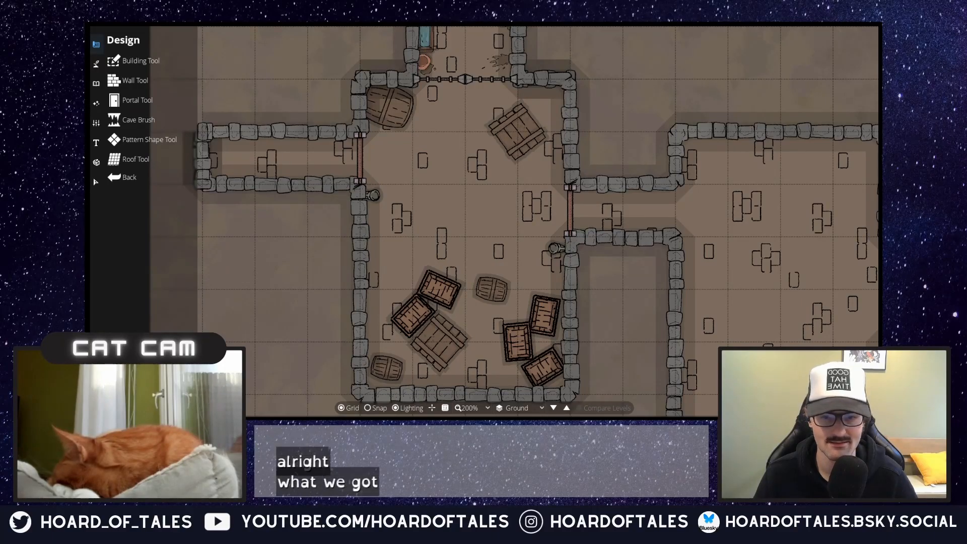
click(96, 65)
click(131, 59)
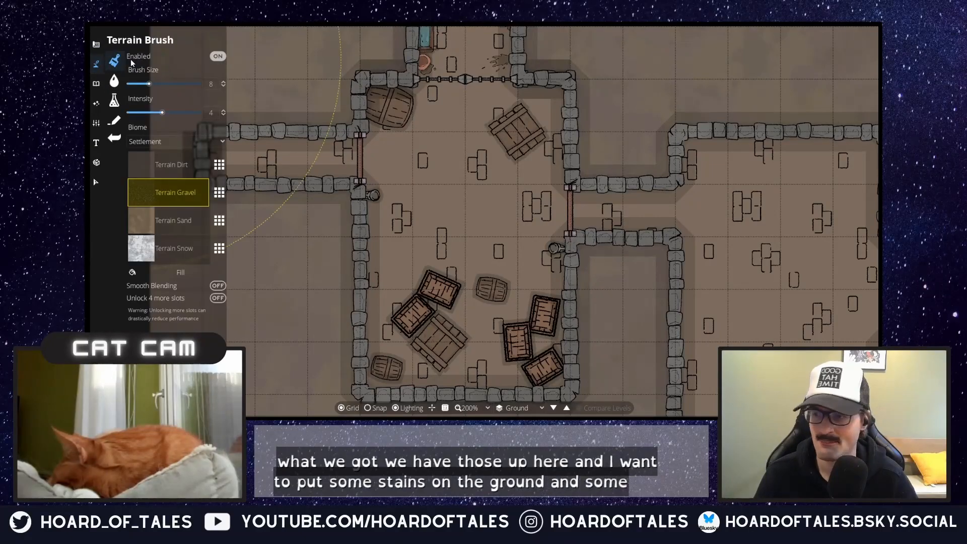
click(96, 83)
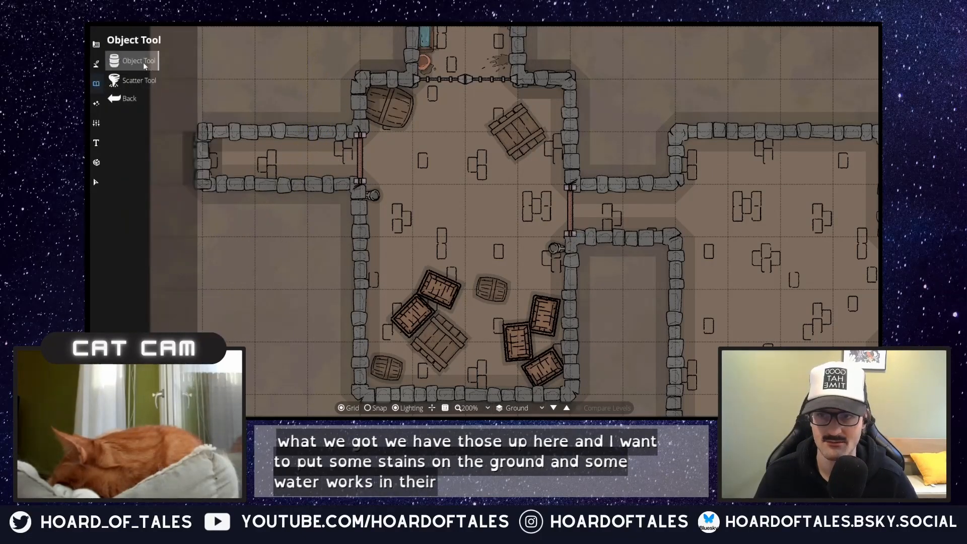
click(835, 69)
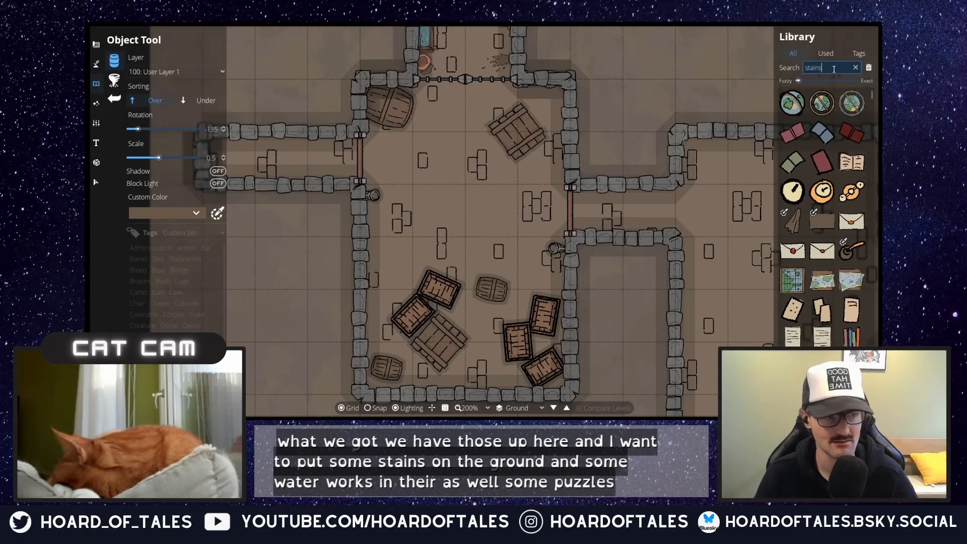
key(ctrl+a)
text(p)
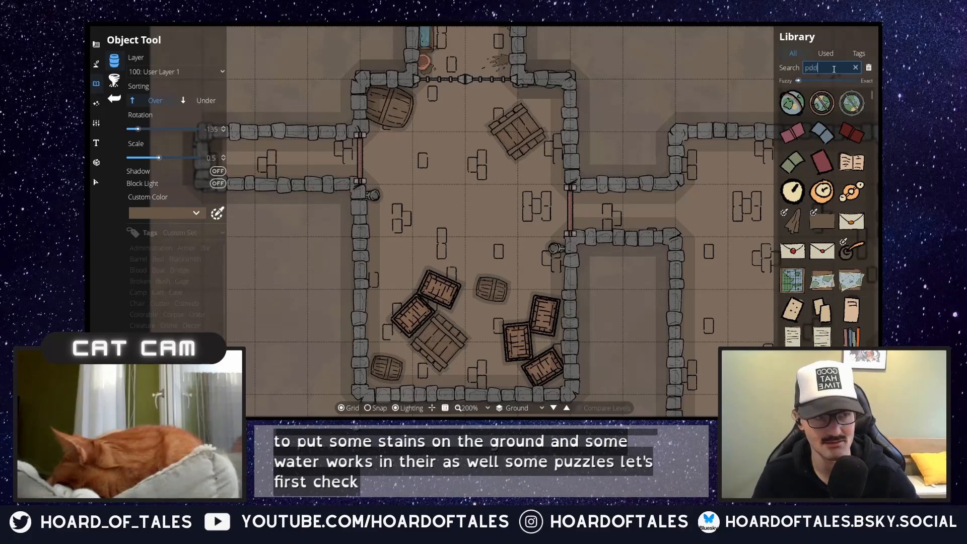
text(uddle)
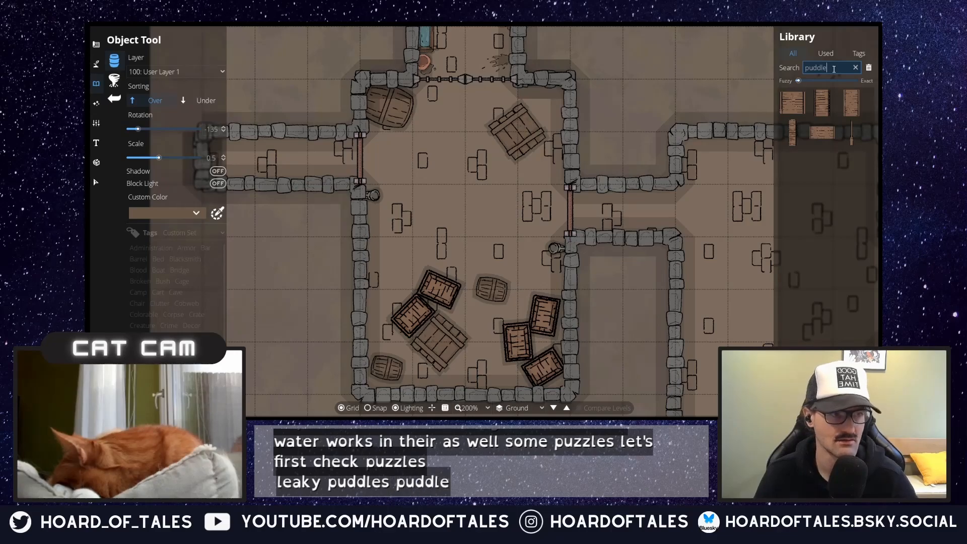
key(BackSpace)
text(water)
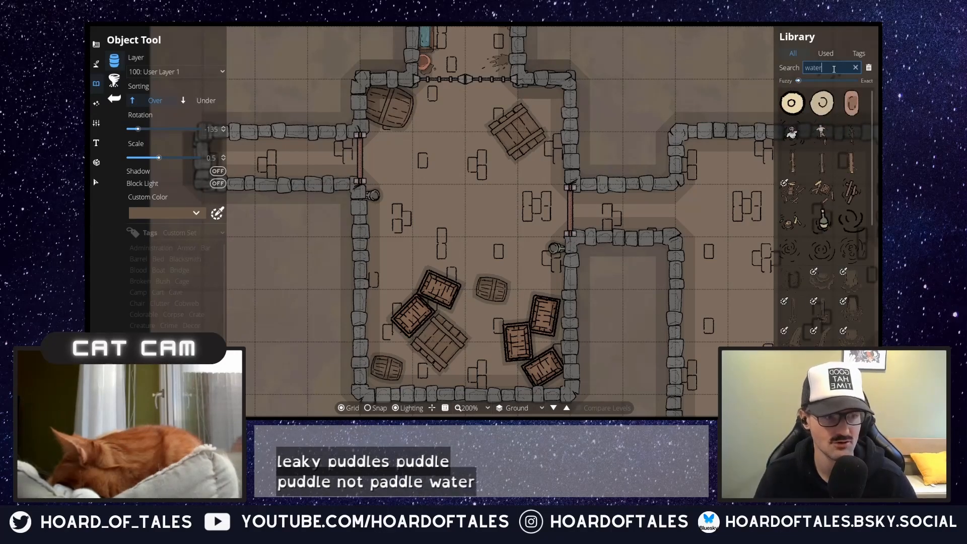
- Place the Grate 07 object in the middle of the gated area's floor with grid snapping turned on
scroll(826, 308, down, 5)
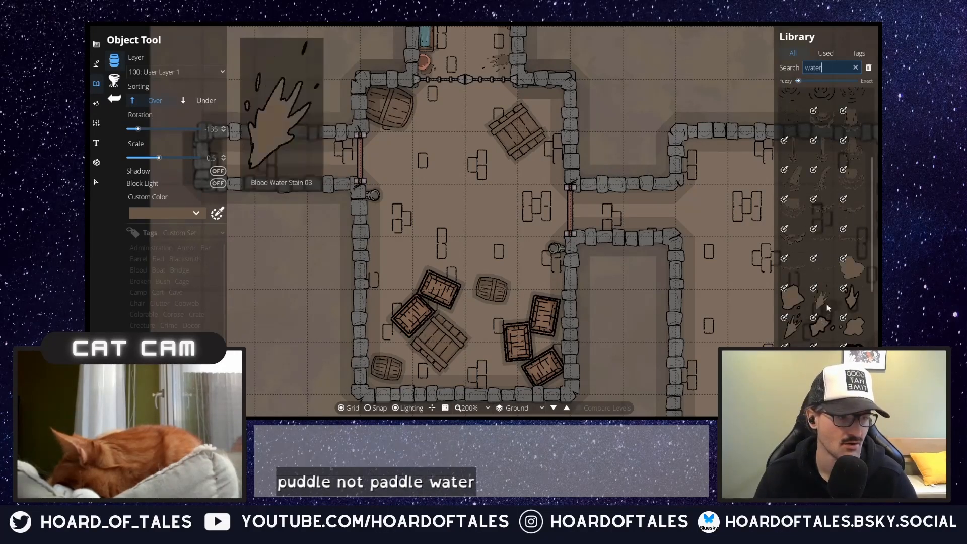
mouse_move(842, 271)
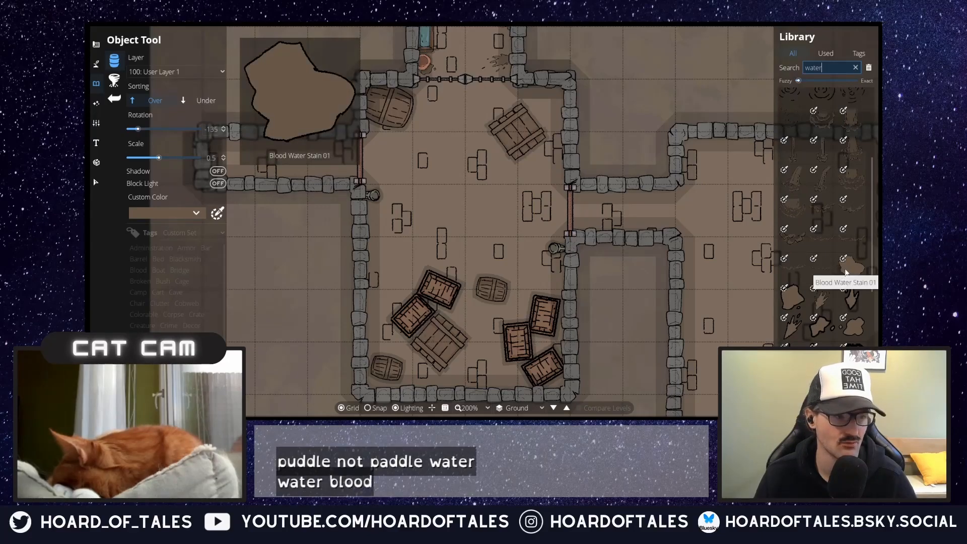
mouse_move(797, 292)
scroll(852, 249, down, 5)
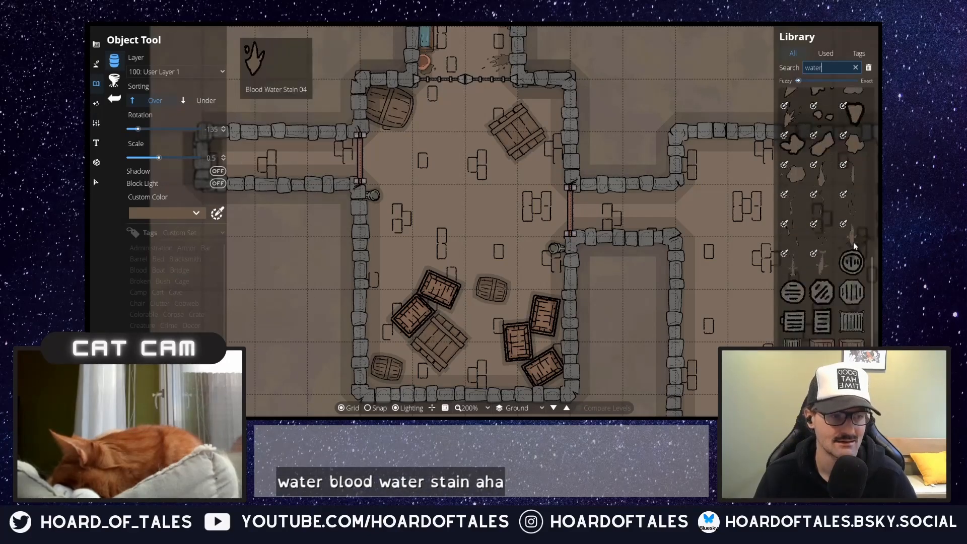
mouse_move(853, 246)
mouse_move(794, 309)
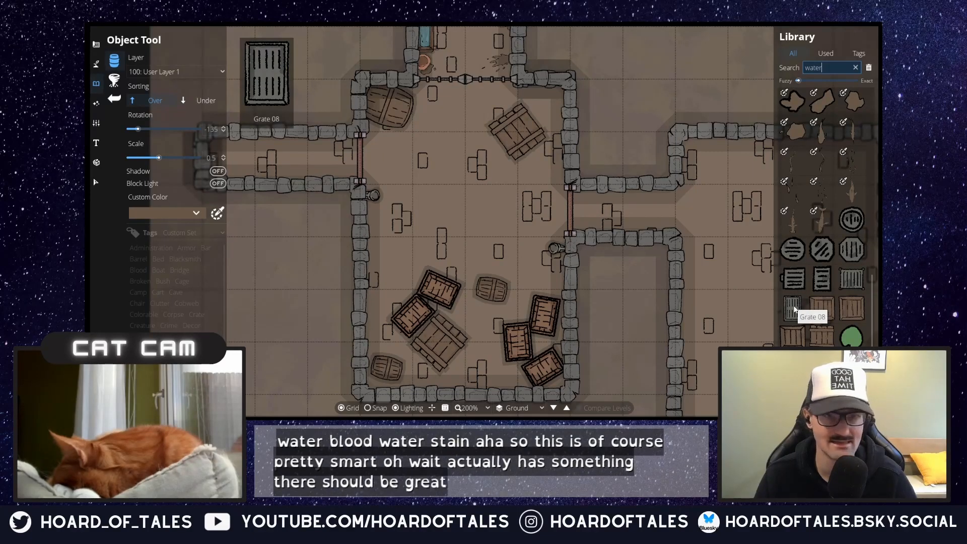
click(849, 281)
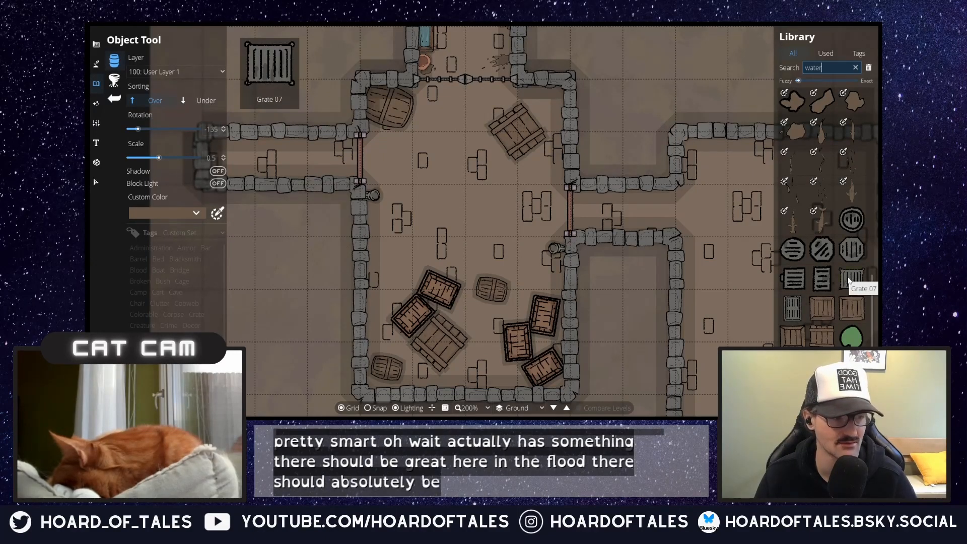
drag(652, 74, 624, 244)
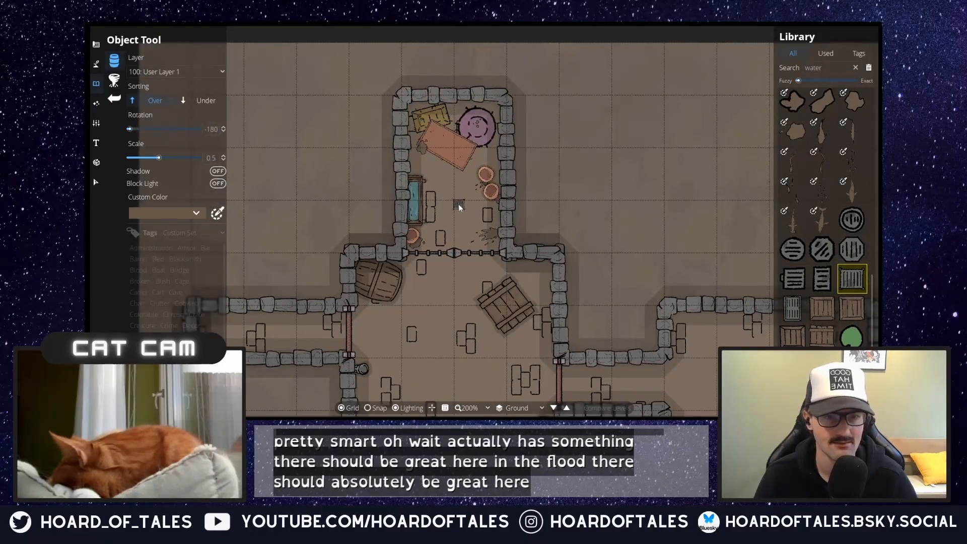
scroll(454, 201, up, 1)
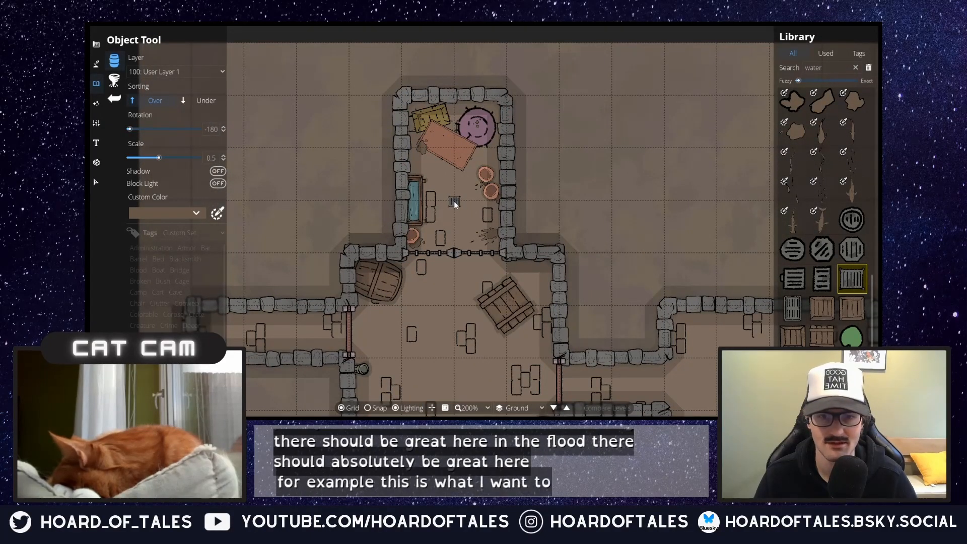
click(367, 408)
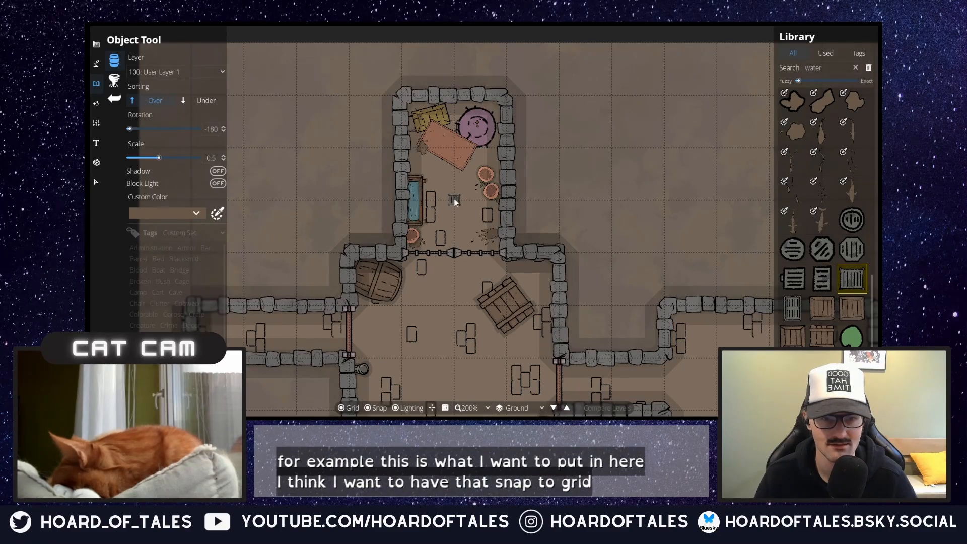
- Place three Grate 08 objects in a north-south line down the middle of the room south of the gate
drag(630, 220, 630, 83)
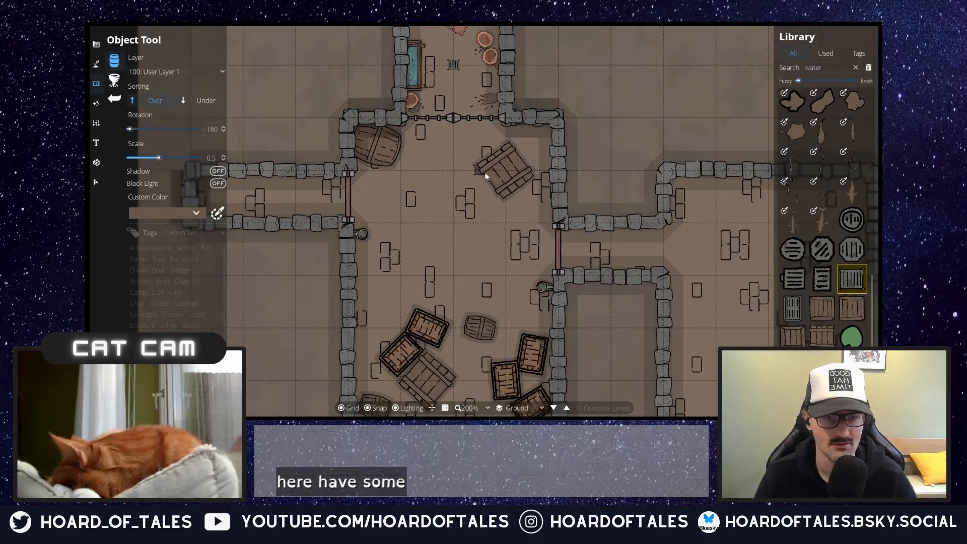
click(784, 305)
drag(458, 247, 472, 118)
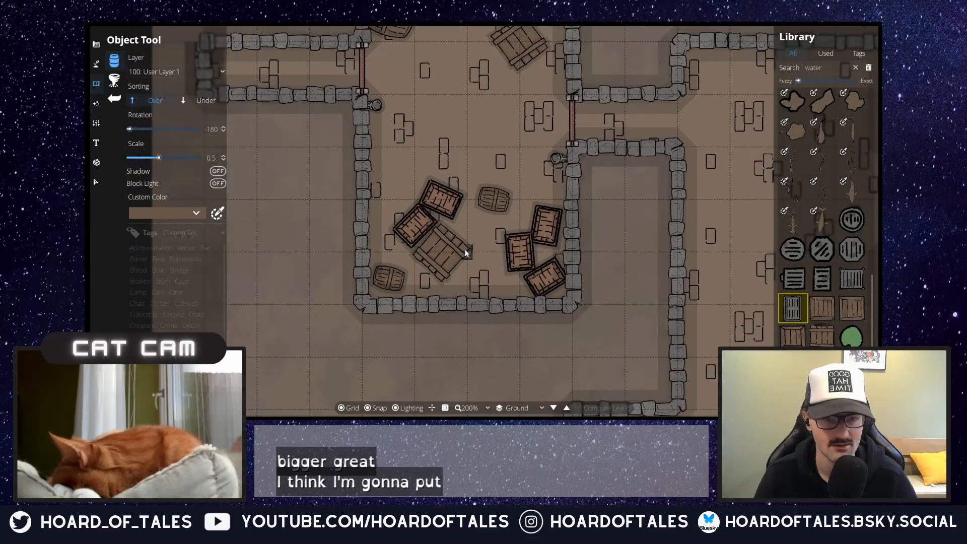
click(469, 152)
drag(496, 150, 479, 248)
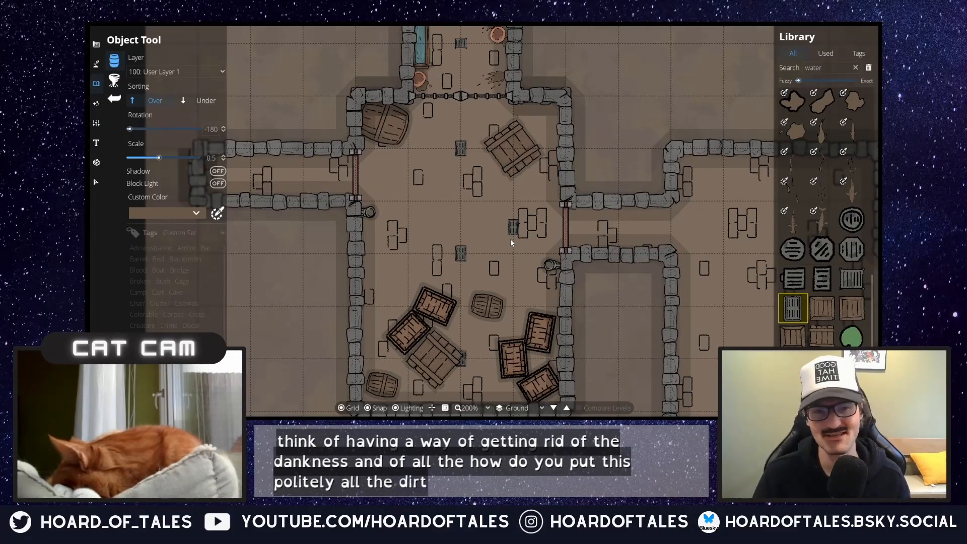
drag(664, 231, 643, 191)
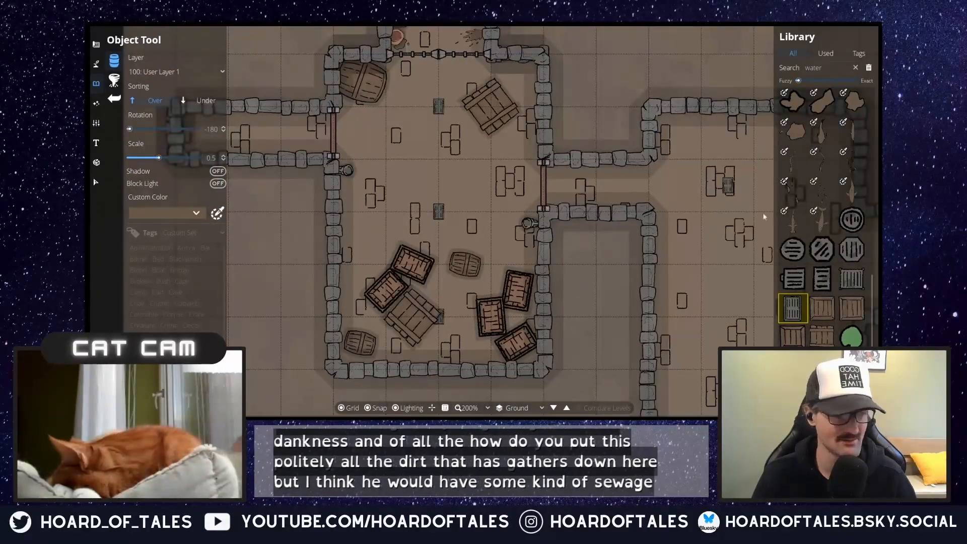
- Choose Blood Water Stain 01 for a puddle and set its custom color to a muted grey-blue after trying light blue and brown
scroll(826, 143, up, 5)
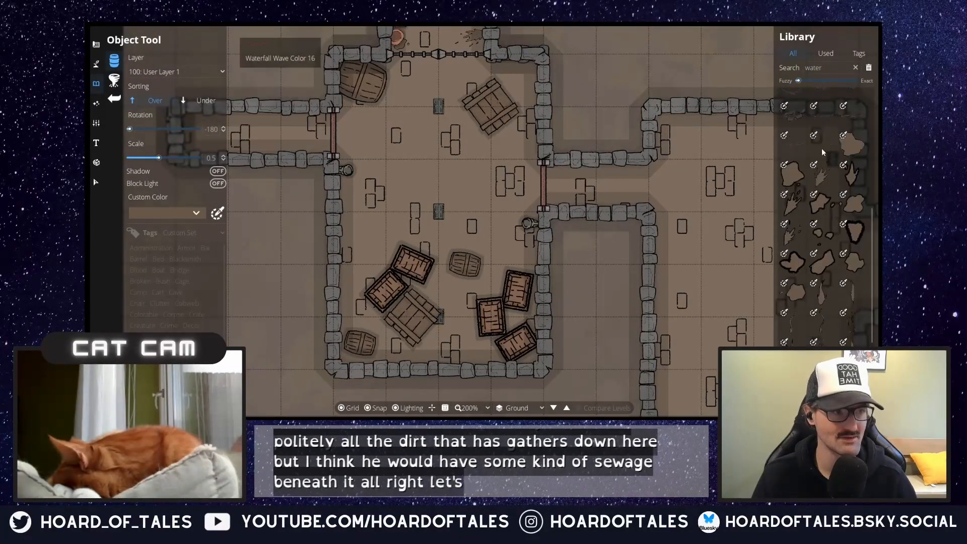
click(852, 143)
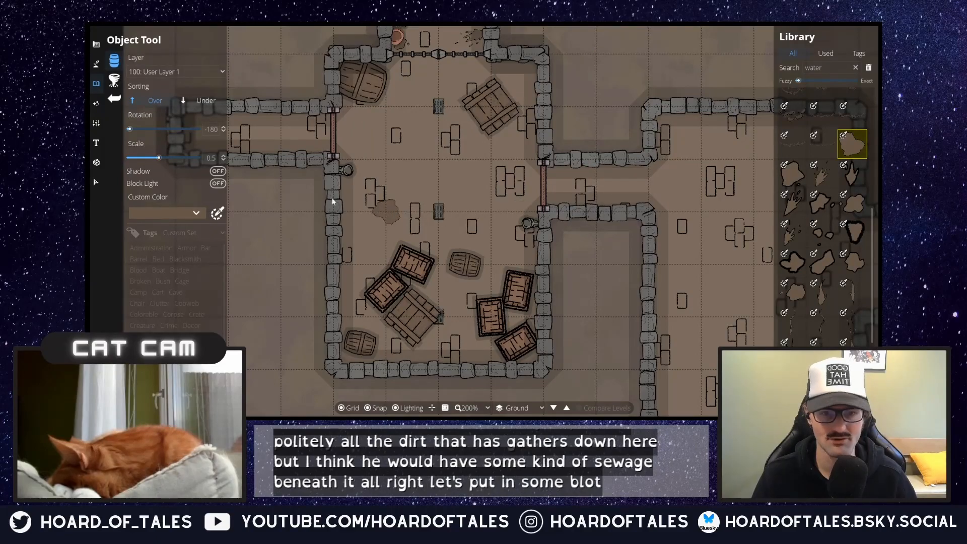
click(187, 212)
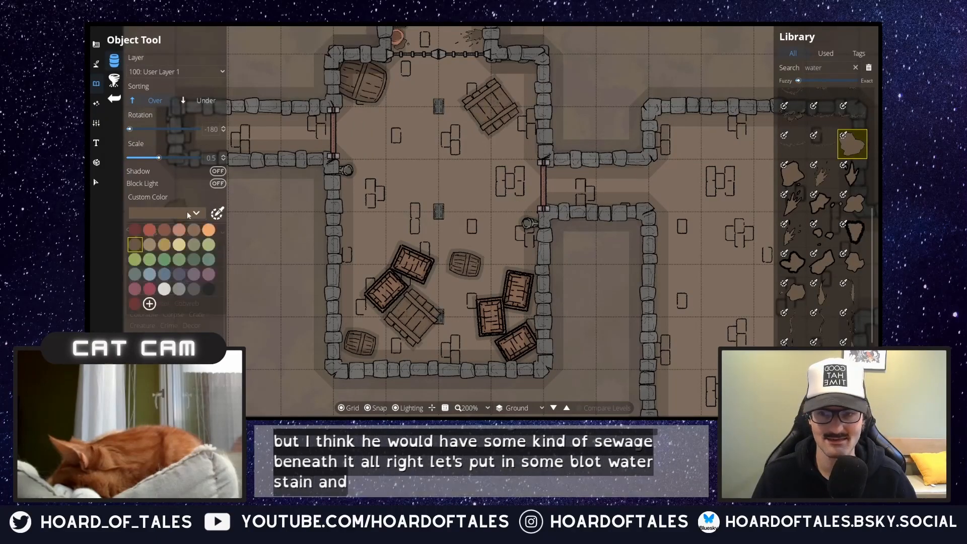
click(150, 275)
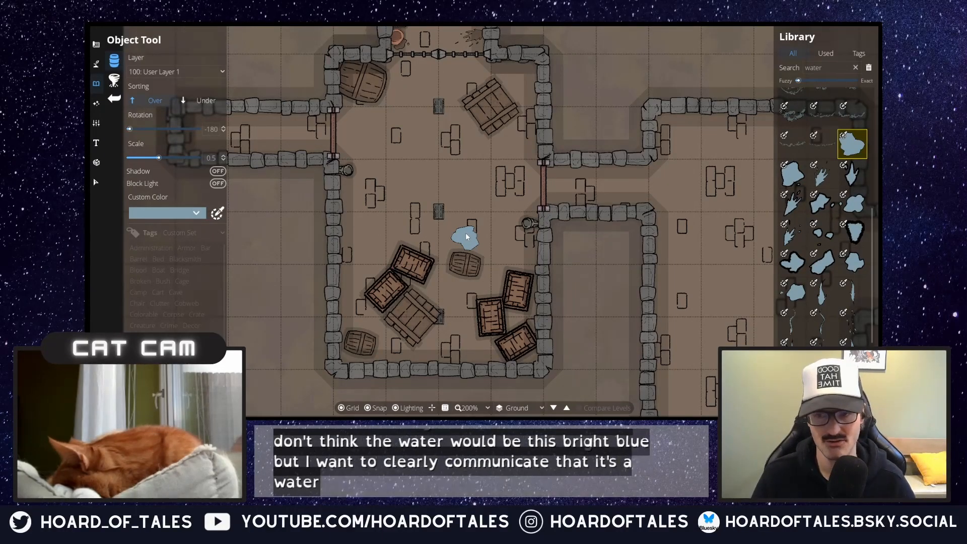
click(189, 214)
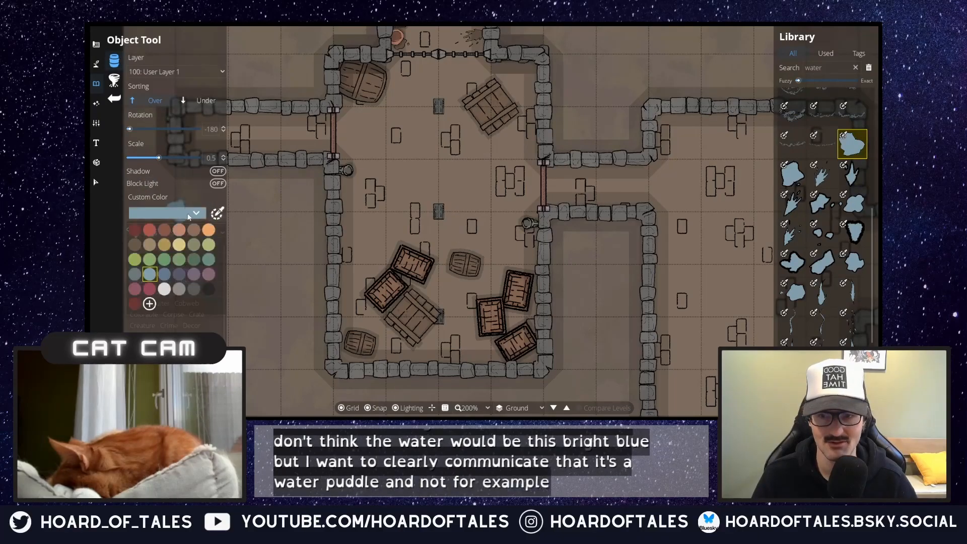
click(194, 229)
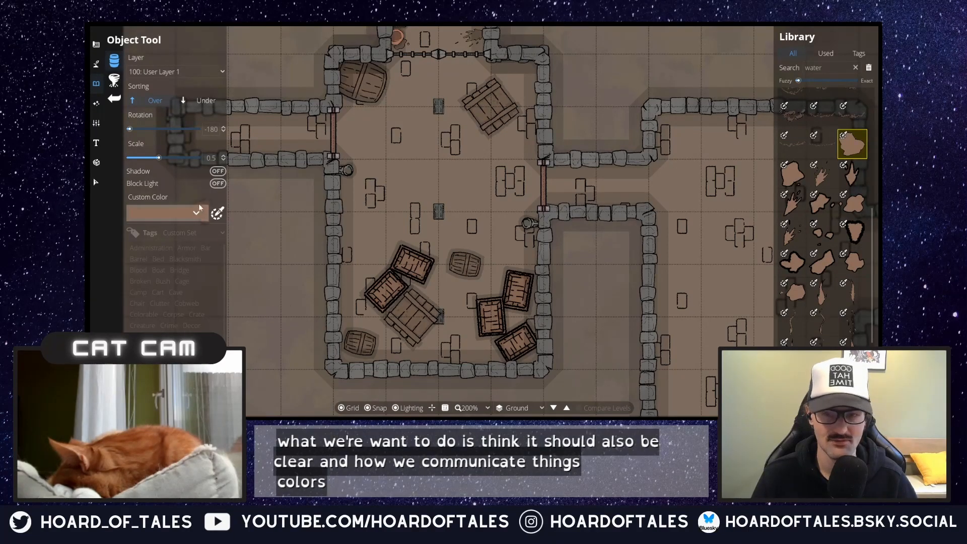
click(177, 213)
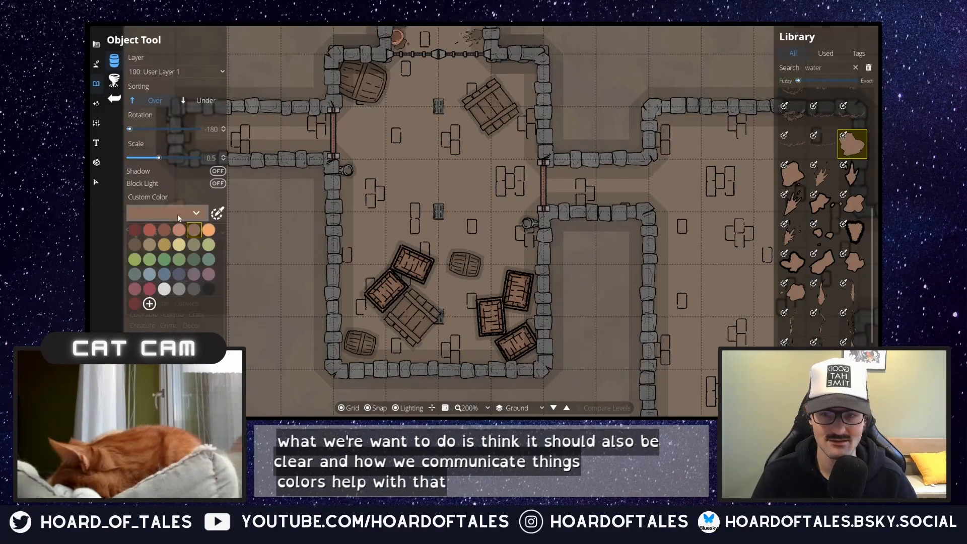
click(133, 274)
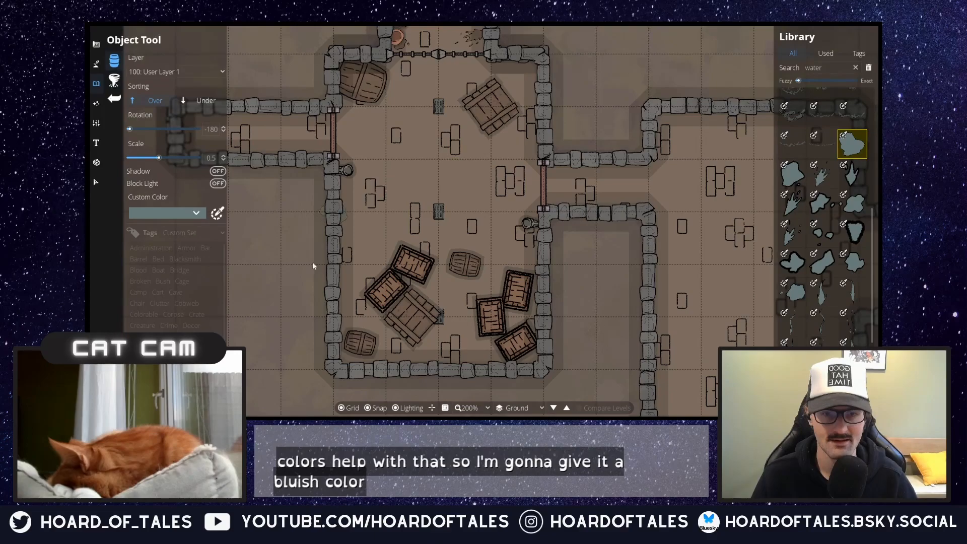
- With snapping off, place grey-blue puddles west of the room's central grate, beside that grate and under the southwest crates, varying the stain shape
click(368, 408)
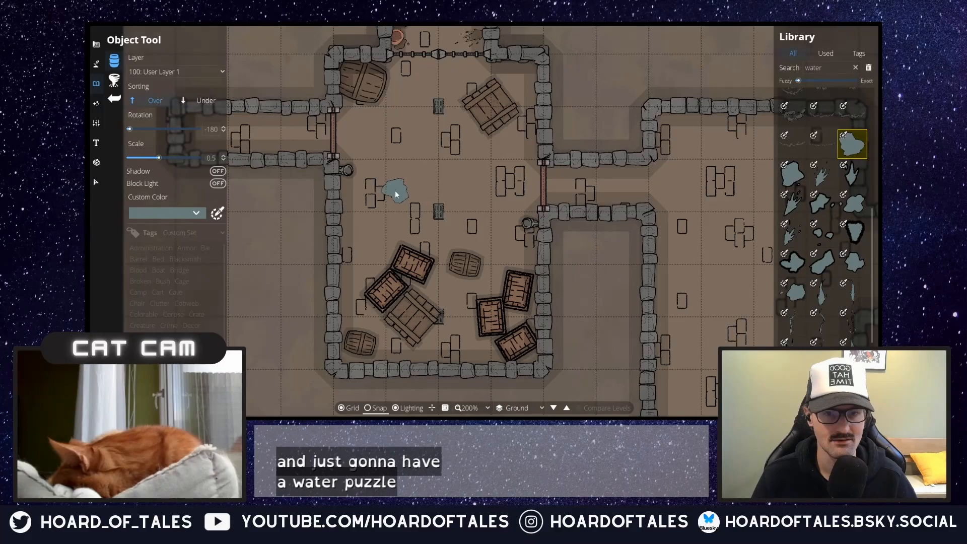
click(396, 195)
click(784, 178)
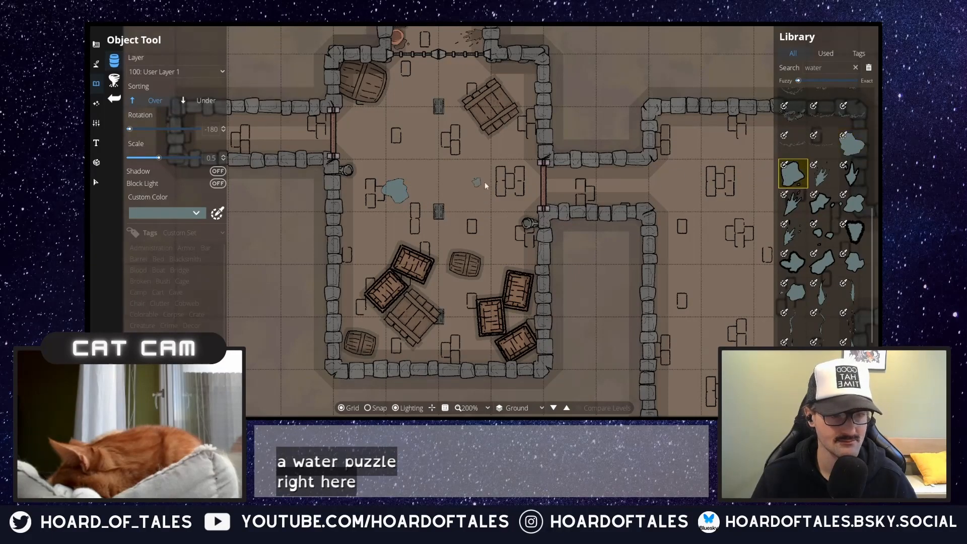
click(447, 213)
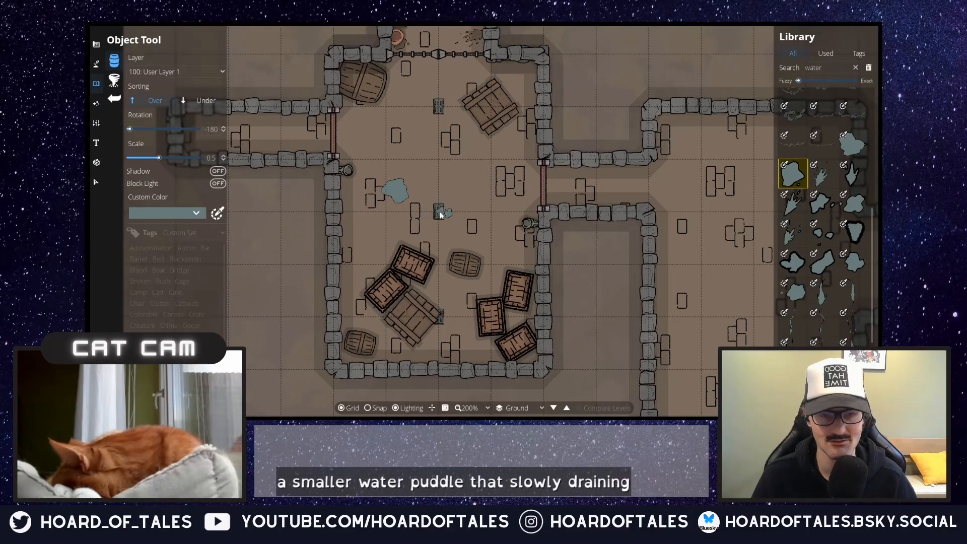
click(803, 298)
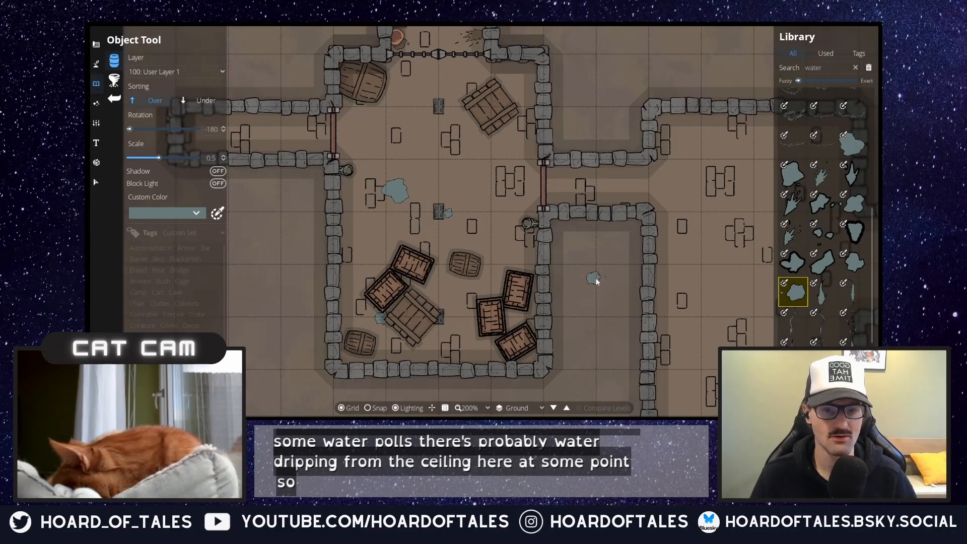
- Choose the Blood Water Stain 01 shape and set its custom color to a floor-matching brown for mud, after trying reddish tones
scroll(830, 217, up, 3)
mouse_move(859, 256)
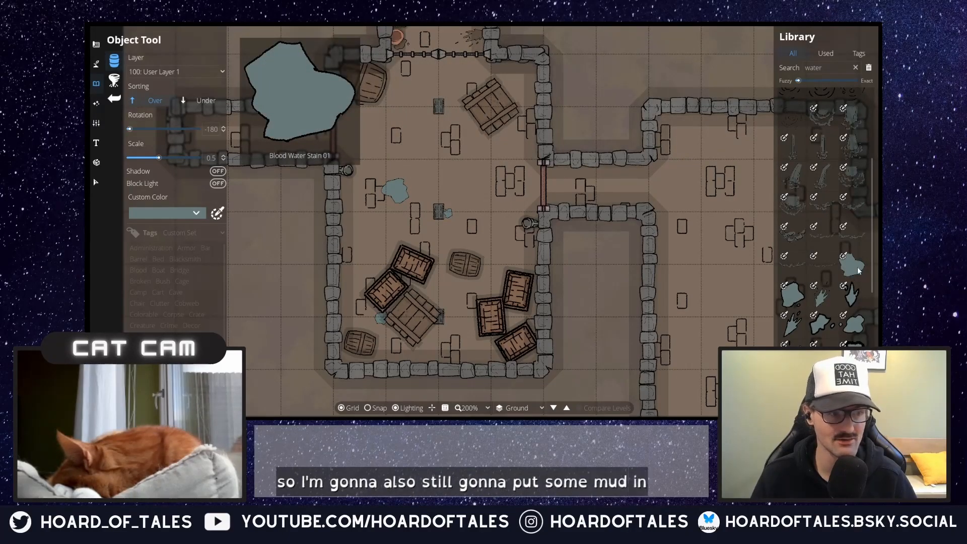
click(859, 271)
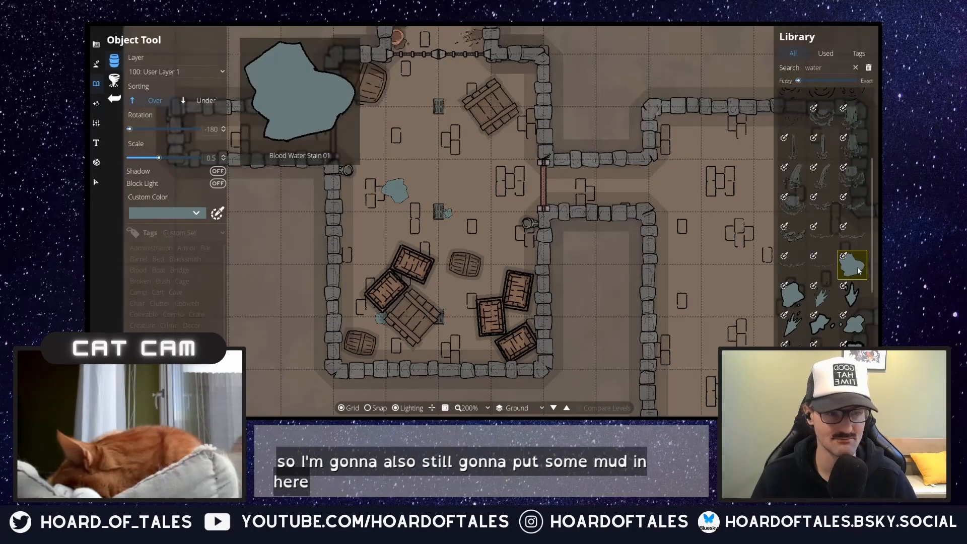
click(199, 214)
click(194, 232)
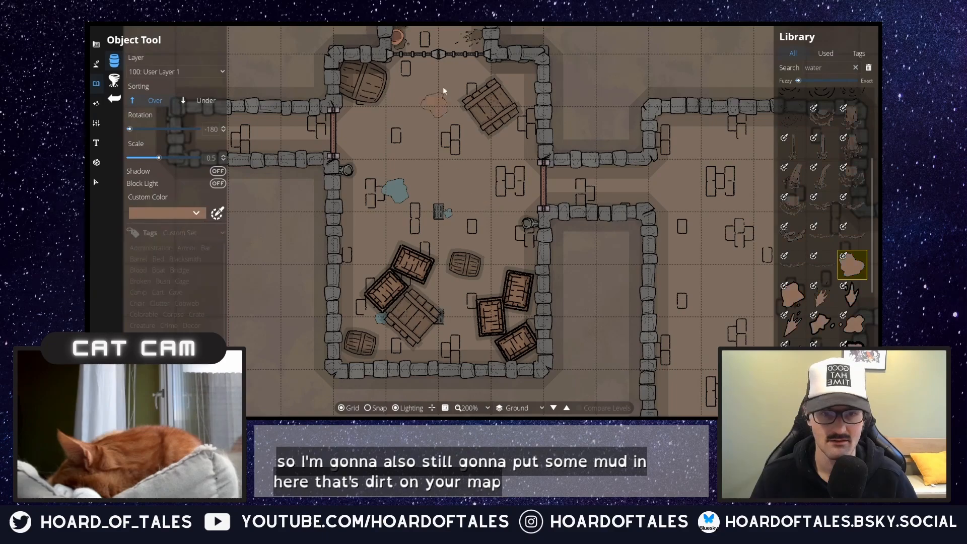
click(185, 209)
click(192, 232)
click(160, 217)
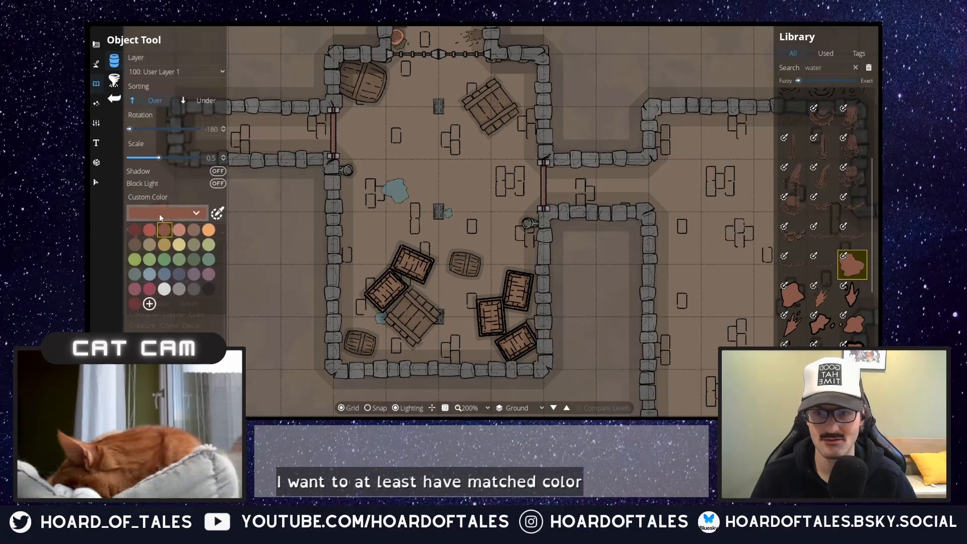
click(135, 230)
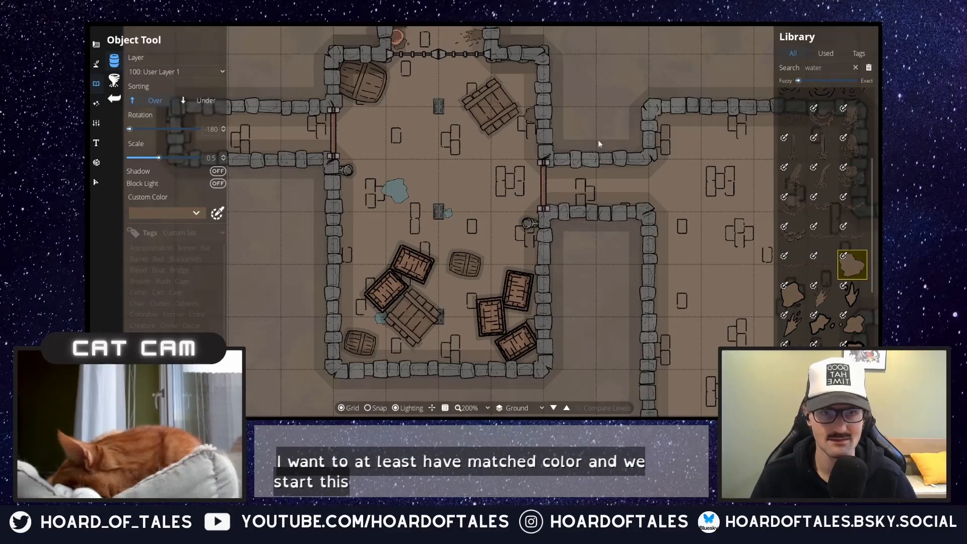
- Place a brown splatter stain rotated to -180 just south of the northeast crate and a smaller stain west of the southwest crates
click(823, 294)
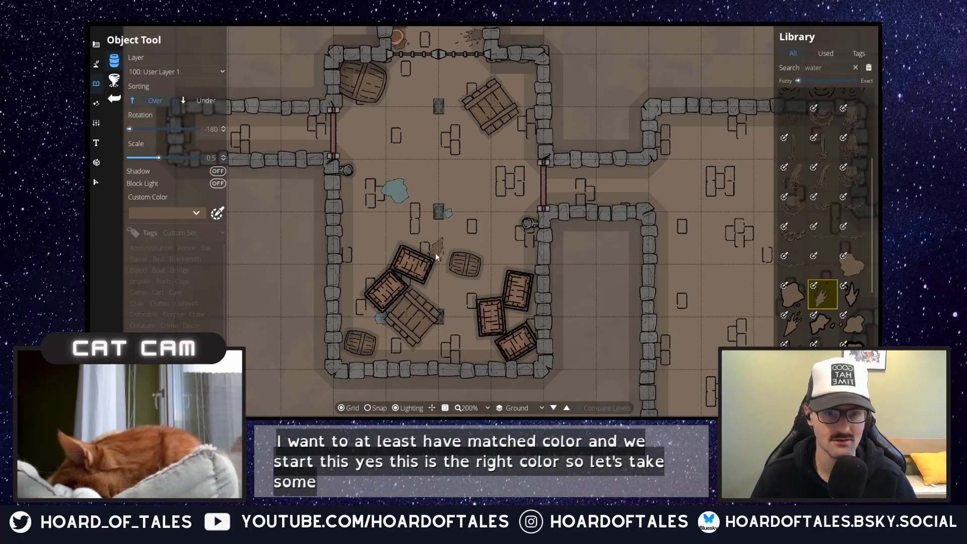
scroll(438, 251, down, 3)
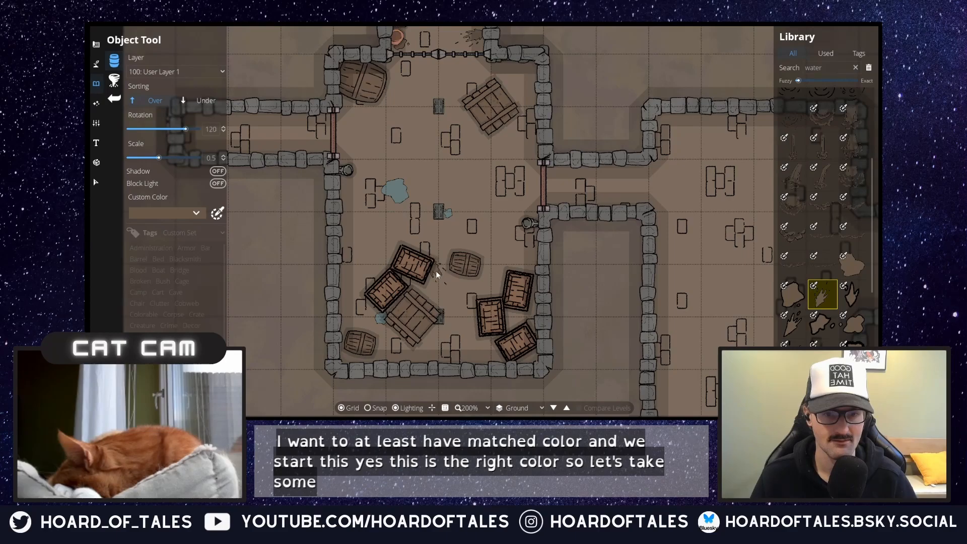
scroll(493, 285, up, 4)
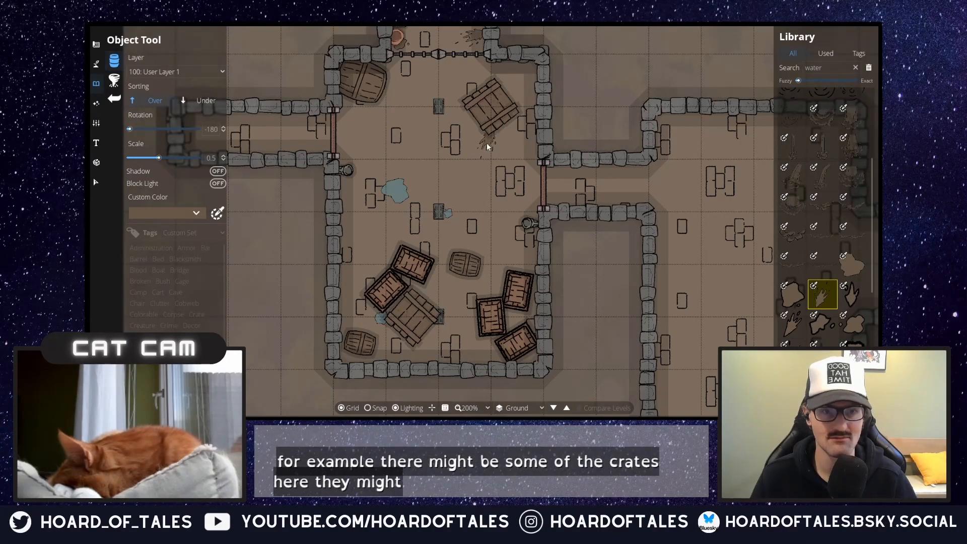
click(487, 144)
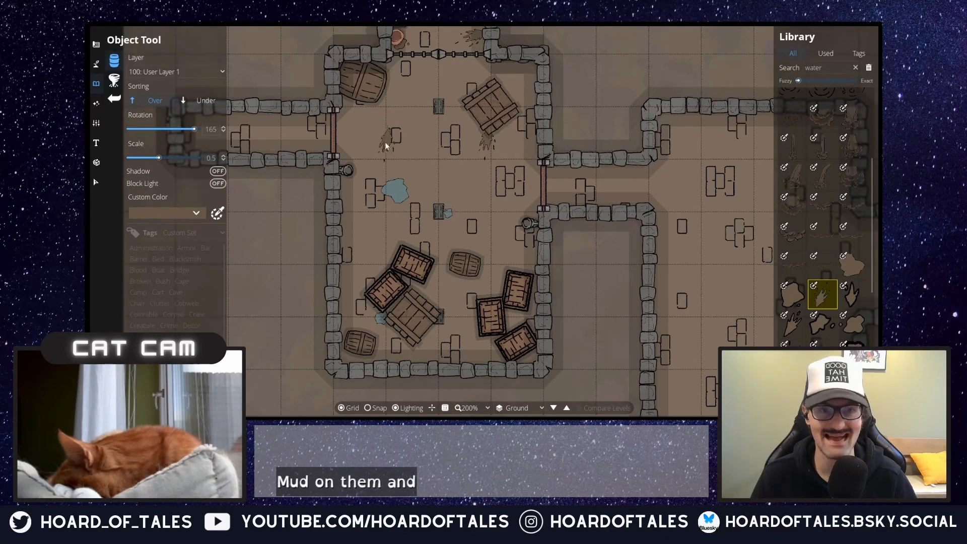
click(793, 354)
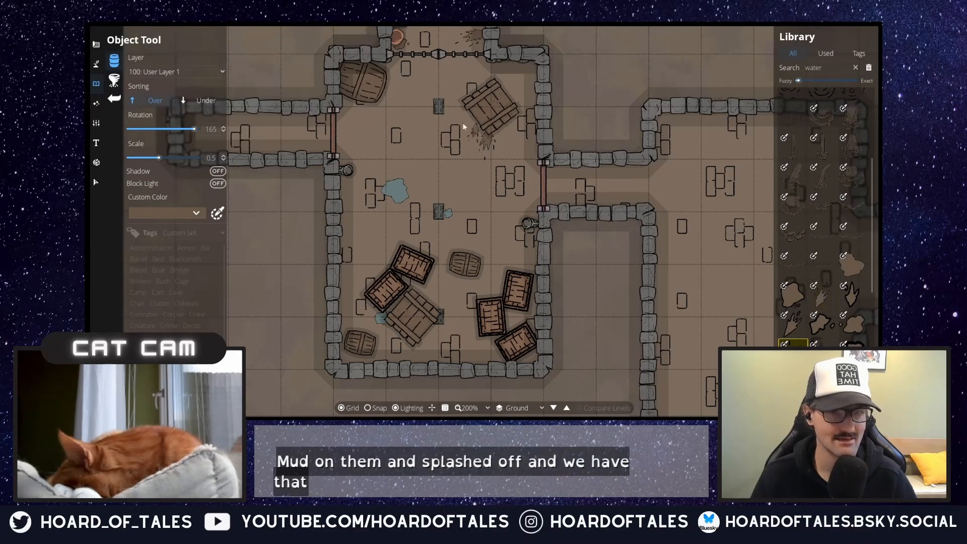
scroll(379, 107, down, 2)
scroll(380, 107, down, 2)
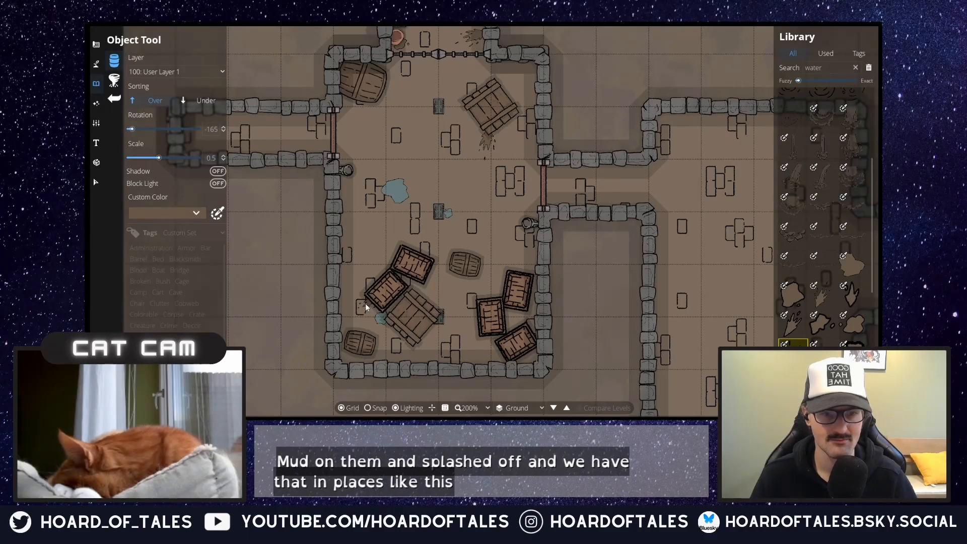
- Place the hand-shaped brown splatter stain, rotated to -75, on the floor just inside the room's east door
click(821, 299)
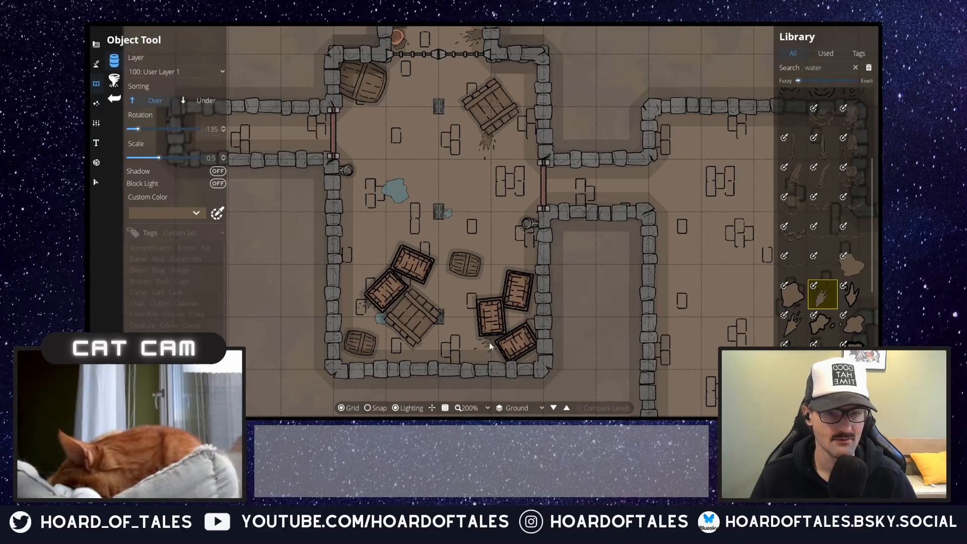
scroll(525, 202, up, 1)
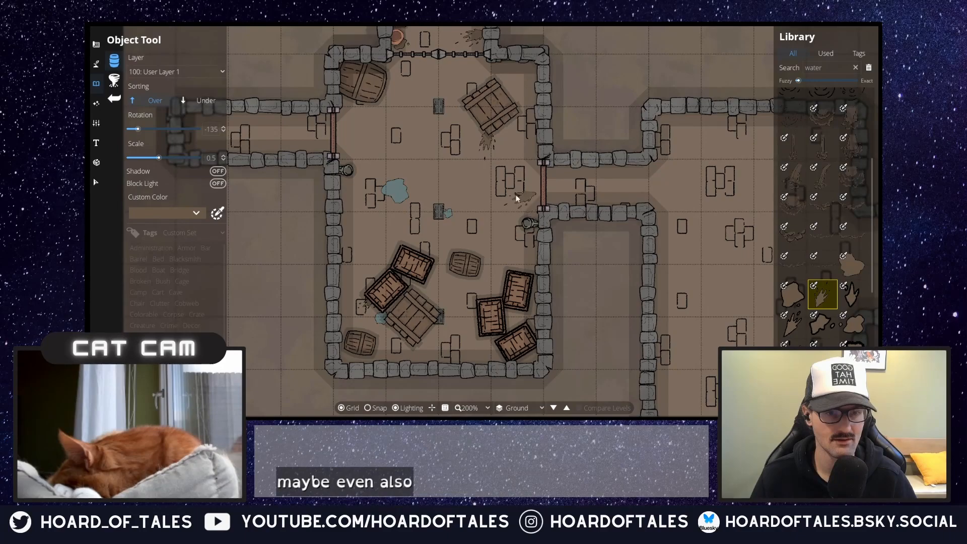
scroll(530, 195, up, 2)
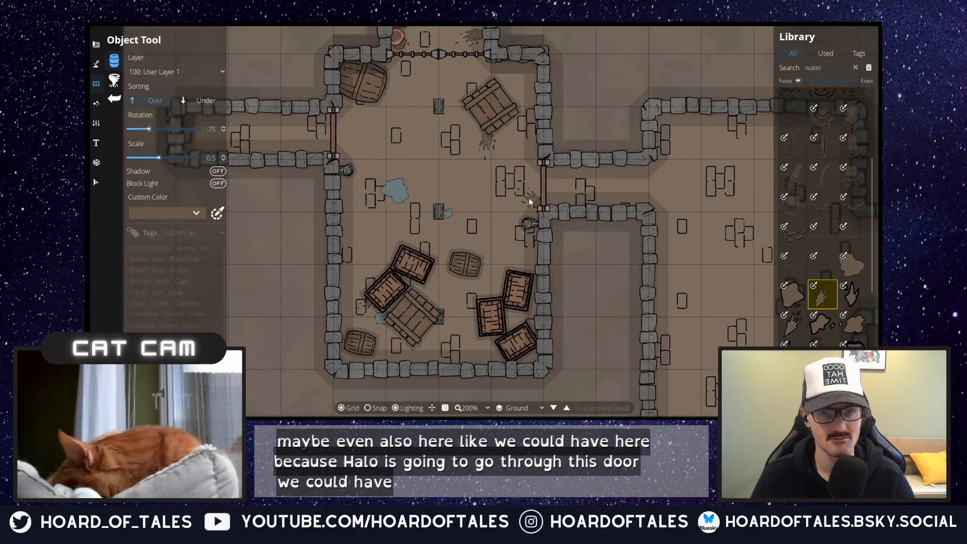
click(531, 199)
- Add mud splatters in the west hallway, one near its far end at -75 rotation and one beside the door at -165
drag(439, 203, 591, 256)
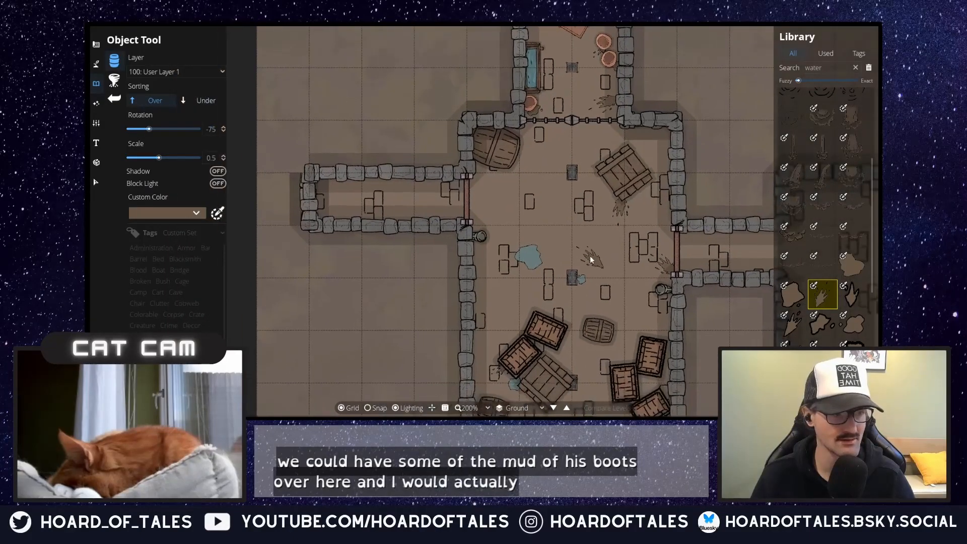
click(346, 204)
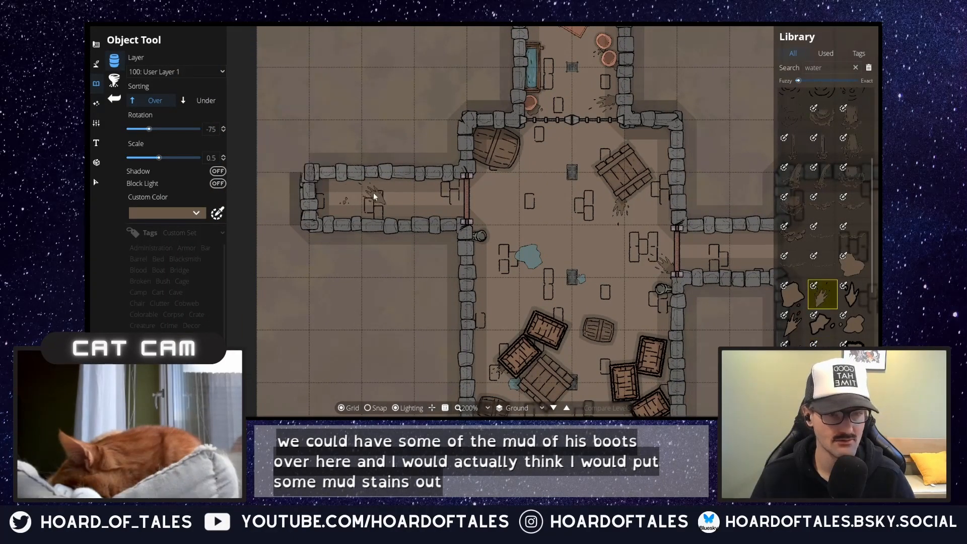
scroll(438, 191, down, 3)
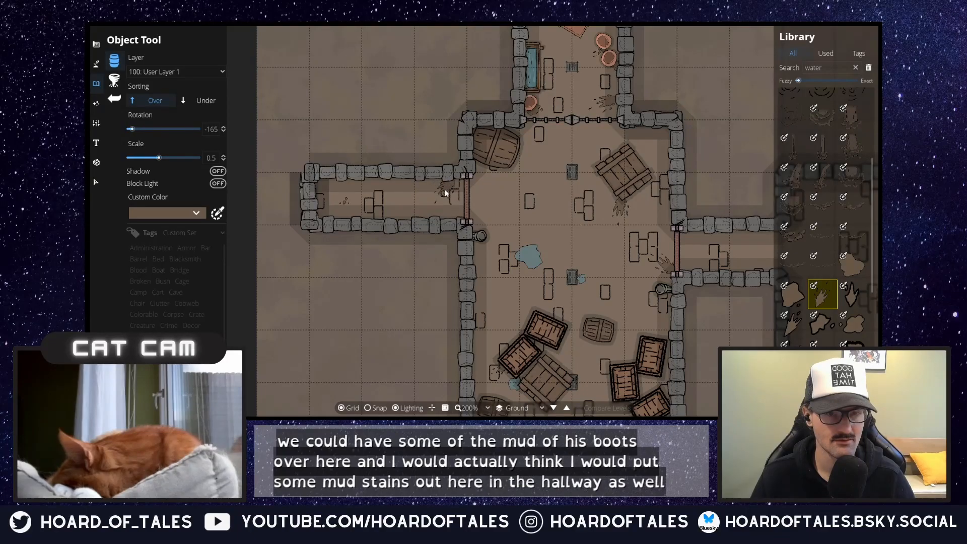
click(445, 191)
- Review the crate room, the gated area and the east passage for fighting space and movement routes
drag(525, 231, 381, 194)
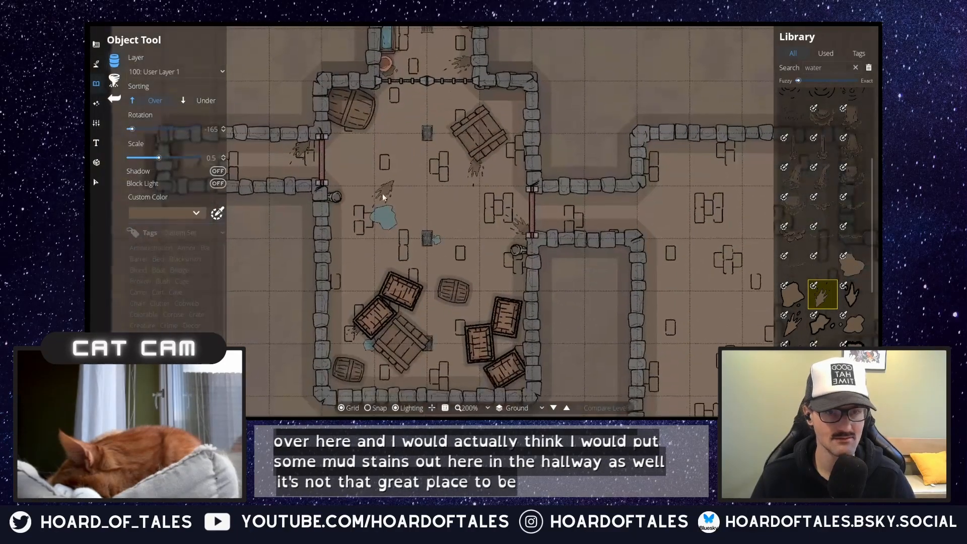
scroll(404, 207, down, 3)
scroll(409, 180, up, 2)
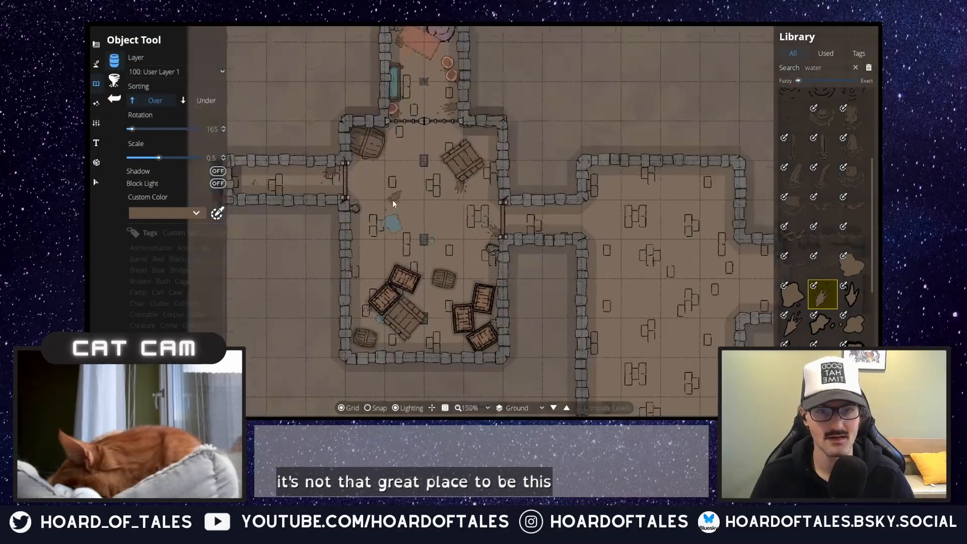
scroll(426, 188, up, 2)
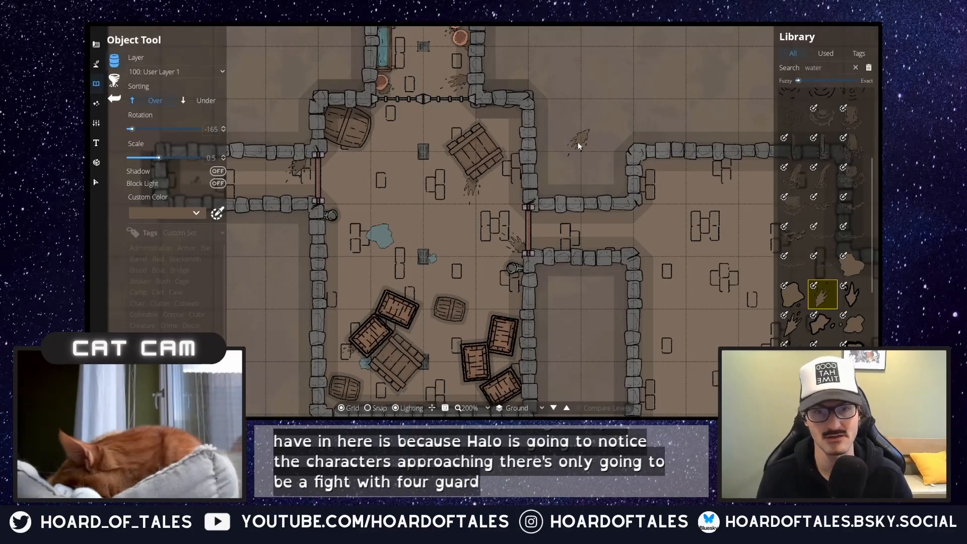
drag(614, 160, 650, 129)
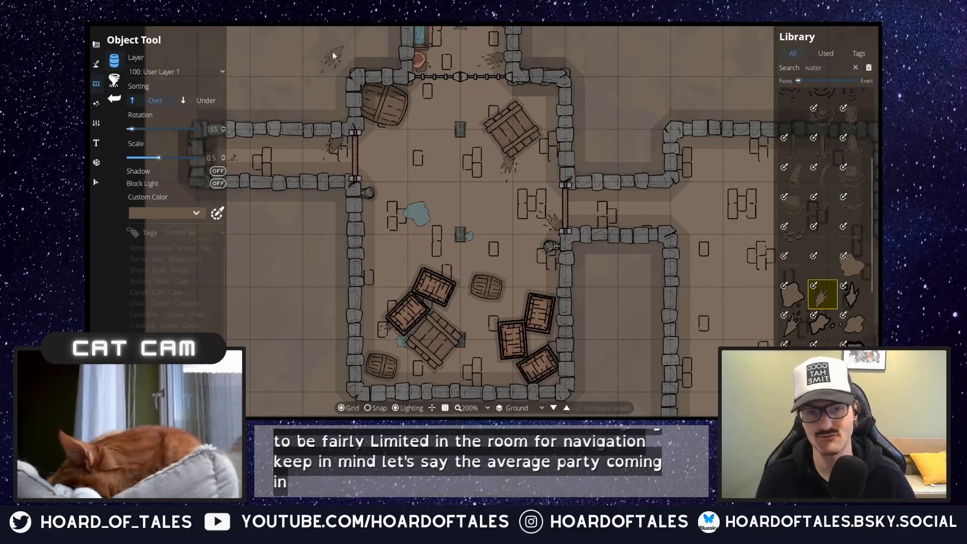
drag(619, 104, 622, 195)
scroll(502, 63, up, 1)
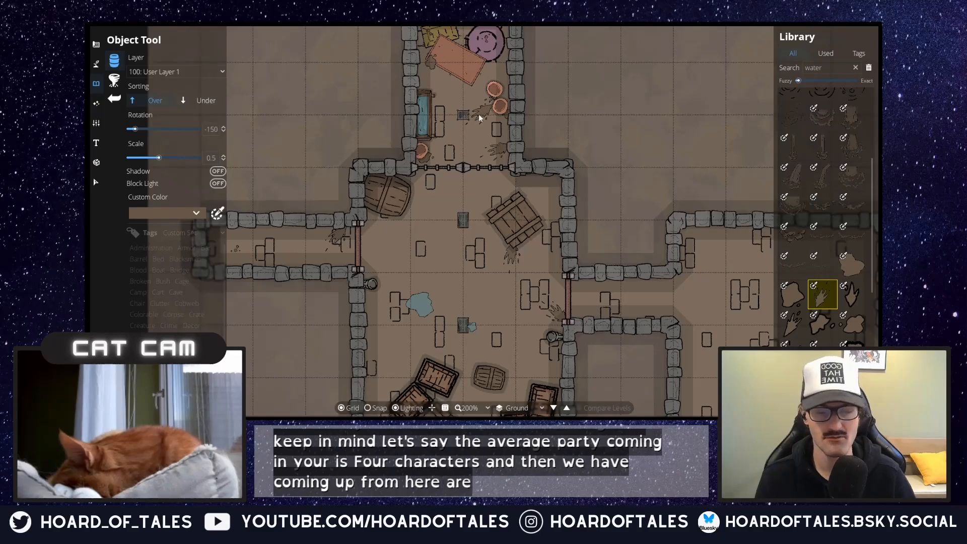
drag(597, 157, 631, 77)
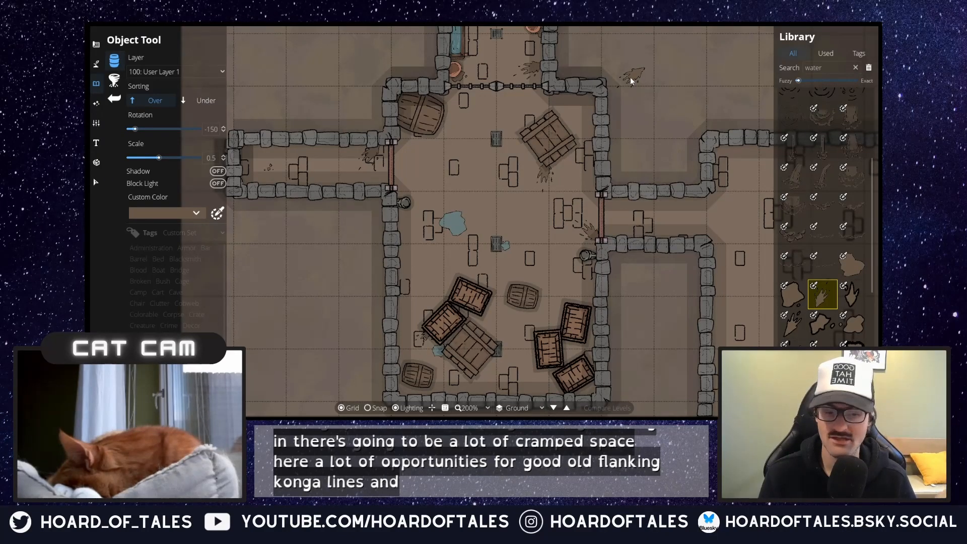
drag(474, 247, 486, 148)
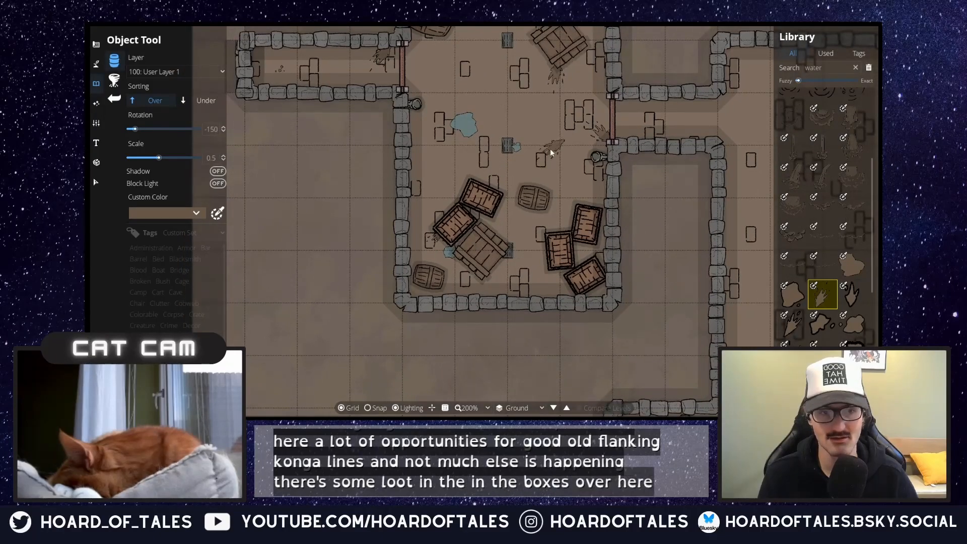
drag(551, 150, 328, 237)
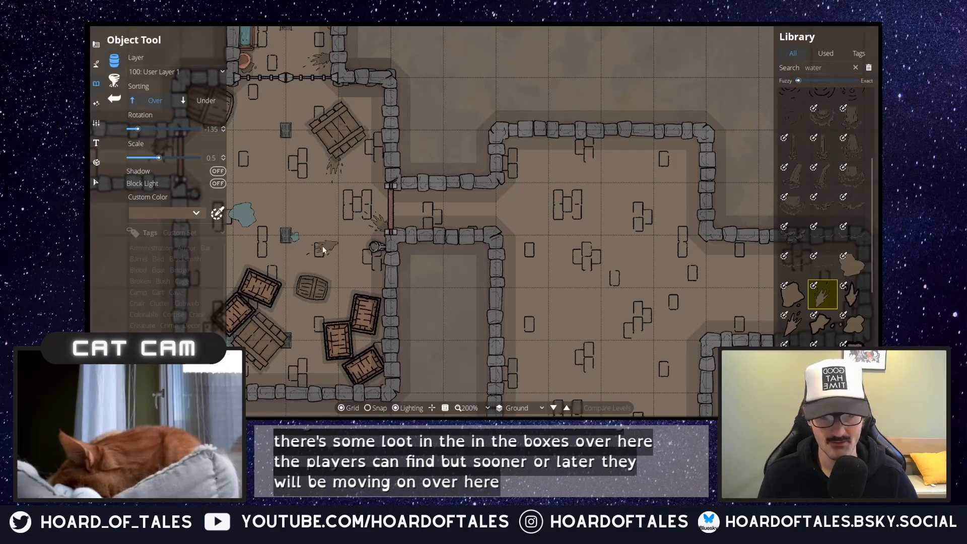
drag(322, 243, 500, 244)
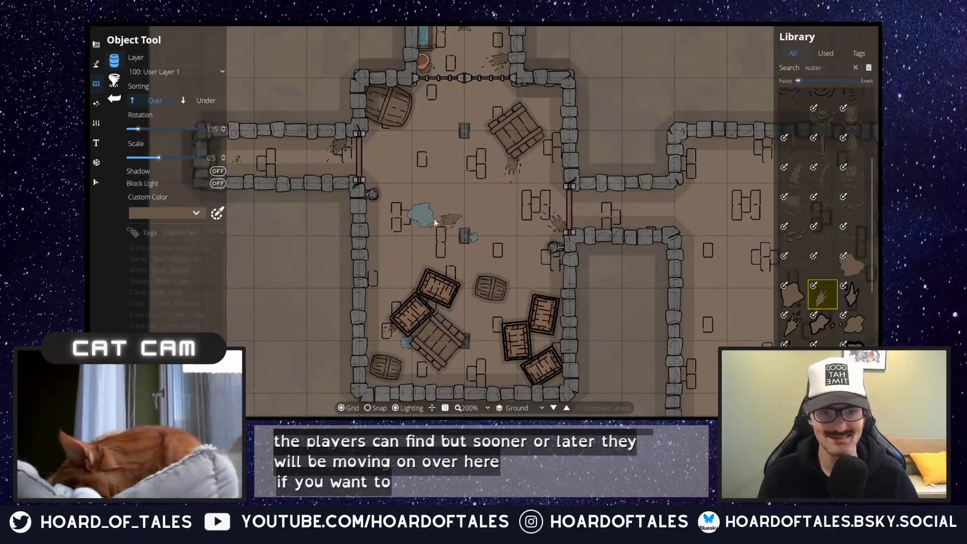
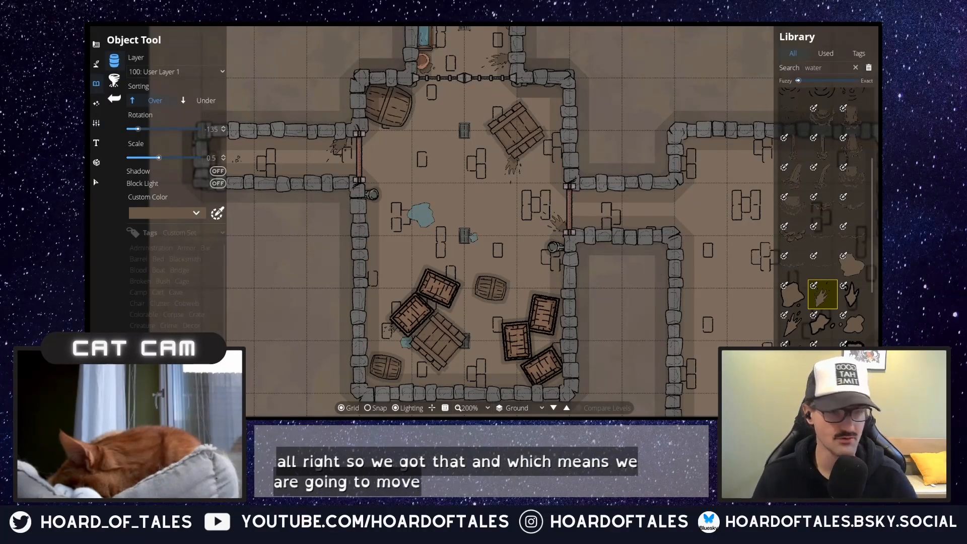
- Examine the unfurnished hallway, large eastern room and its side corridors across the whole map to plan their contents
drag(583, 259, 286, 263)
drag(471, 283, 519, 92)
scroll(540, 195, down, 3)
scroll(540, 195, down, 1)
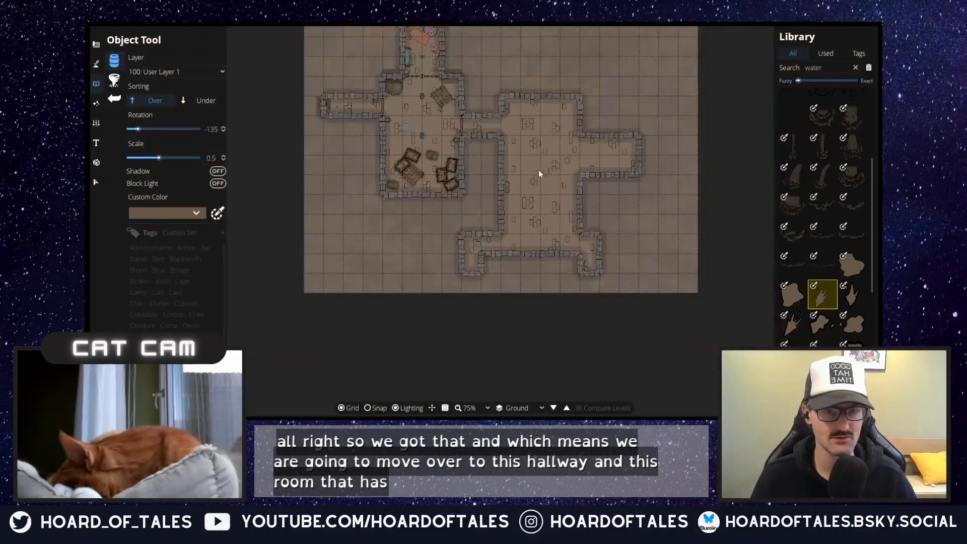
scroll(536, 165, down, 1)
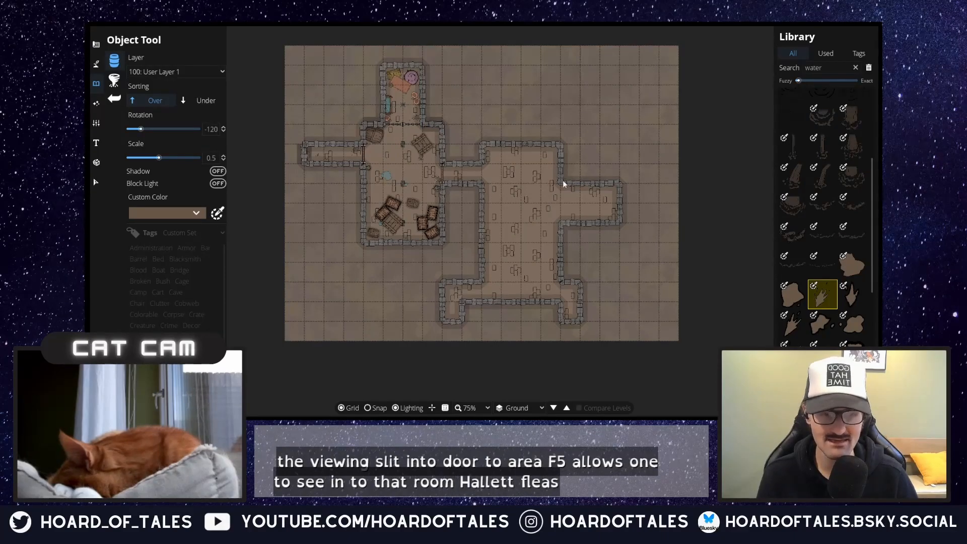
drag(571, 199, 478, 163)
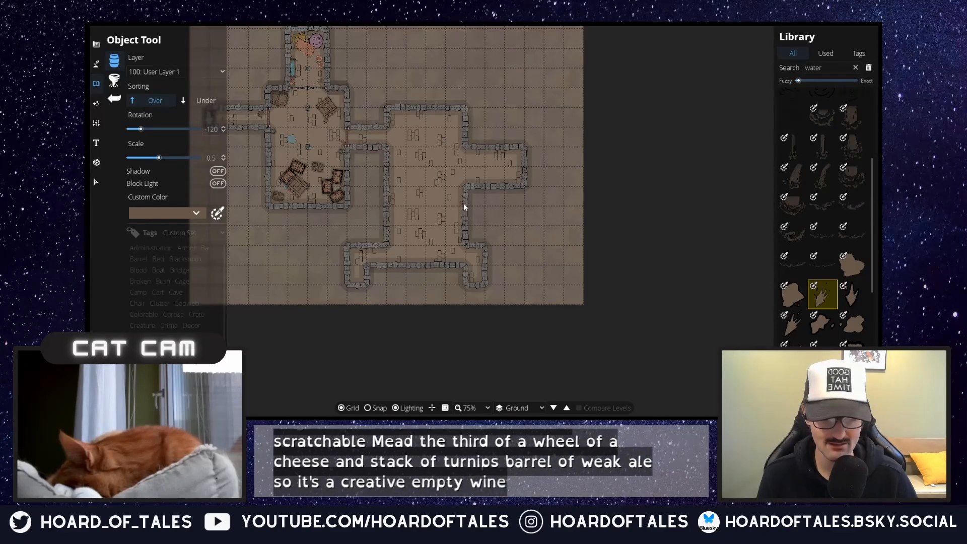
drag(463, 203, 467, 125)
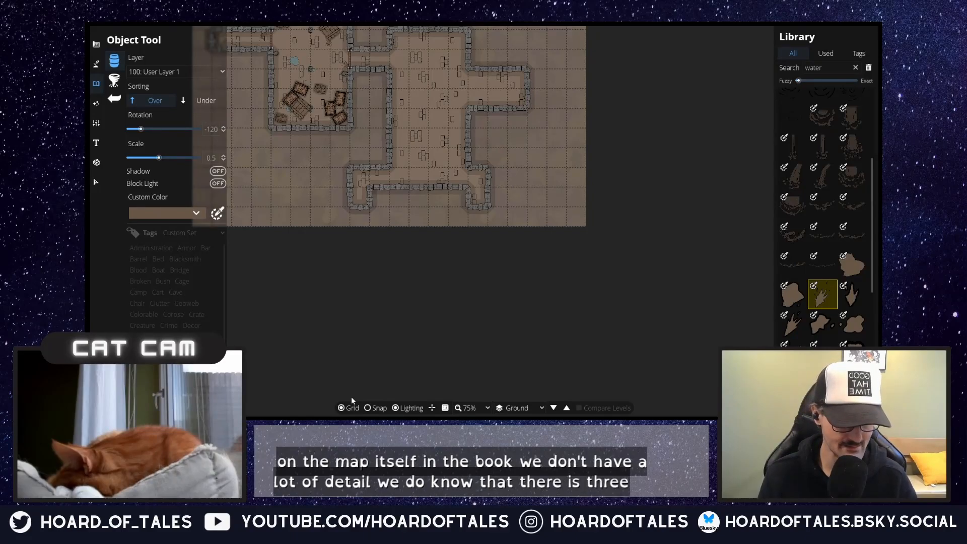
drag(493, 160, 512, 209)
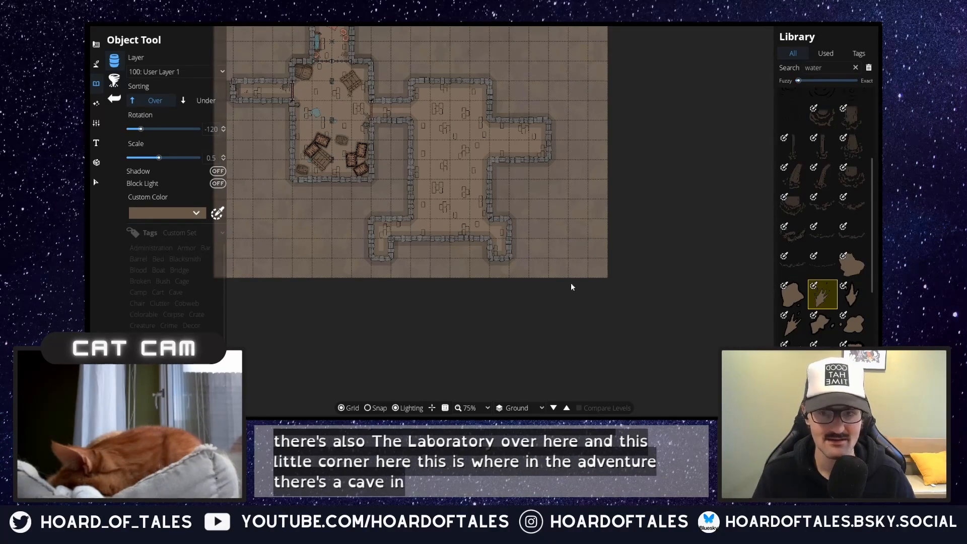
- Try to dig a small cave at the southeast side corridor of the large eastern room with the Cave Brush
click(96, 64)
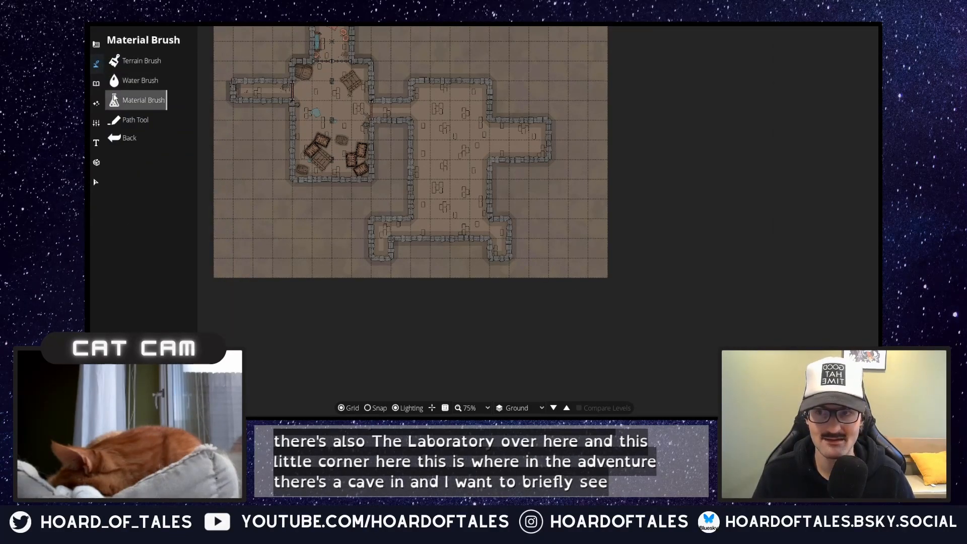
click(97, 45)
click(138, 119)
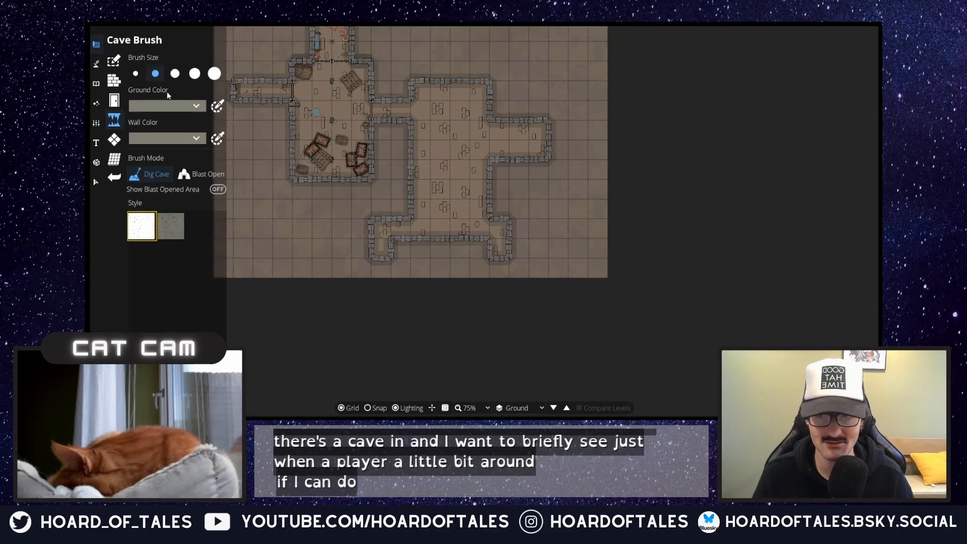
click(198, 175)
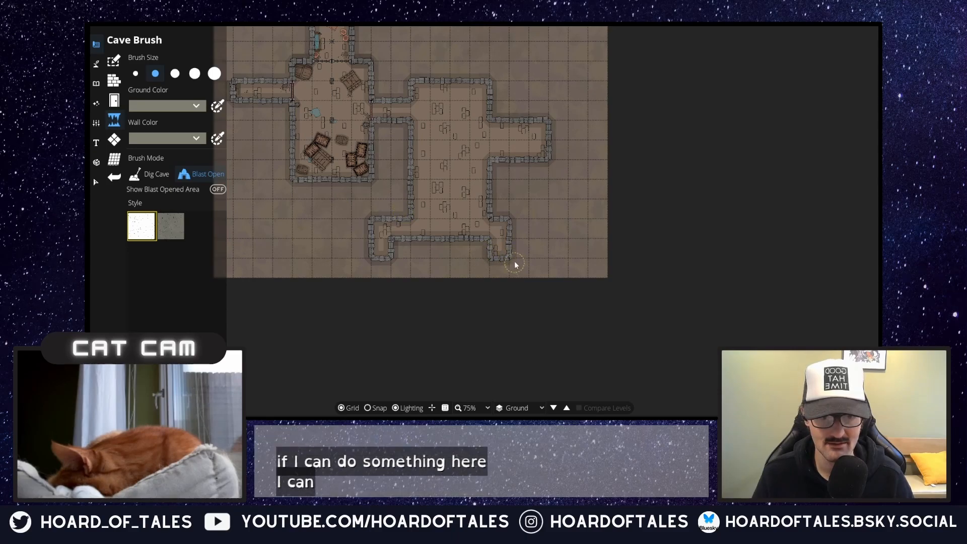
click(166, 176)
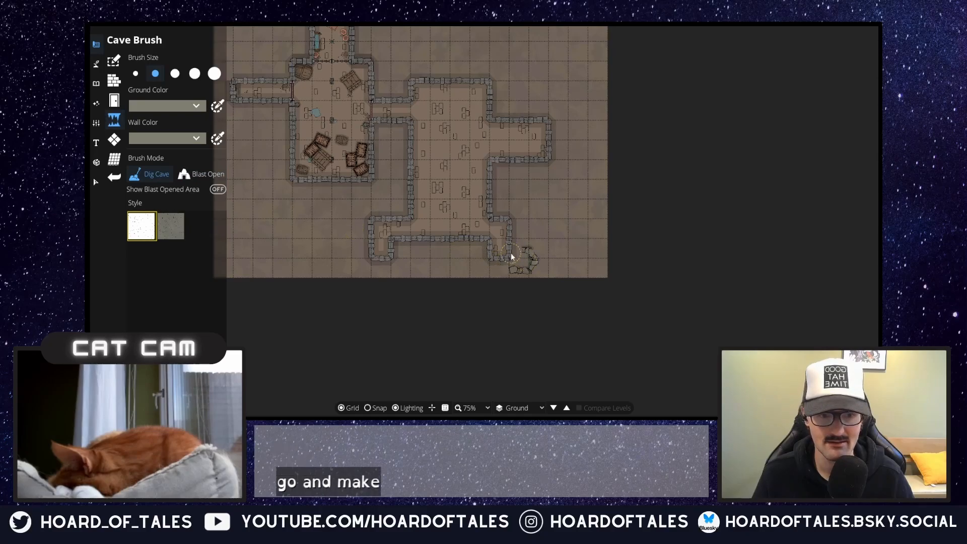
mouse_move(513, 256)
mouse_down()
mouse_move(501, 261)
mouse_move(509, 265)
mouse_up()
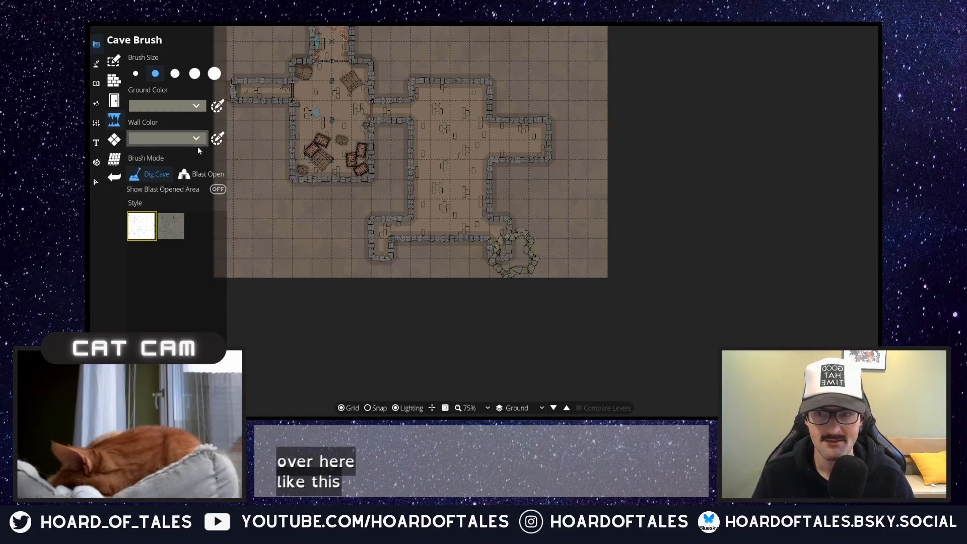
click(203, 174)
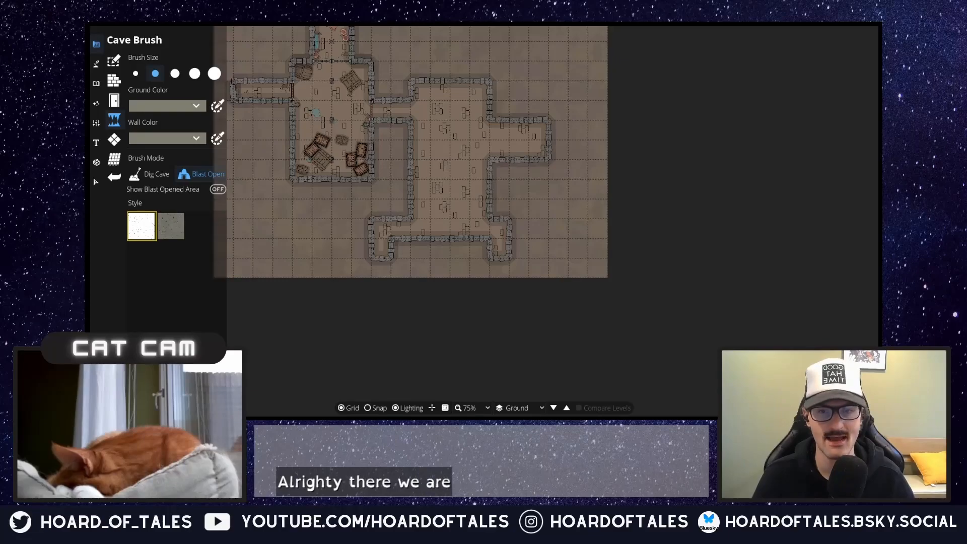
- Search the object library for "bed" and set the object scale to 1
drag(414, 220, 502, 326)
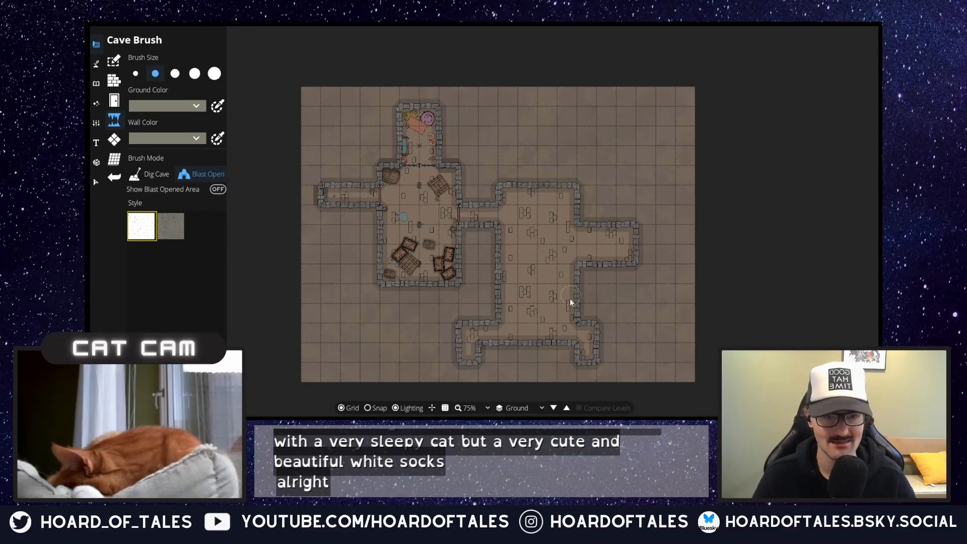
scroll(557, 287, up, 1)
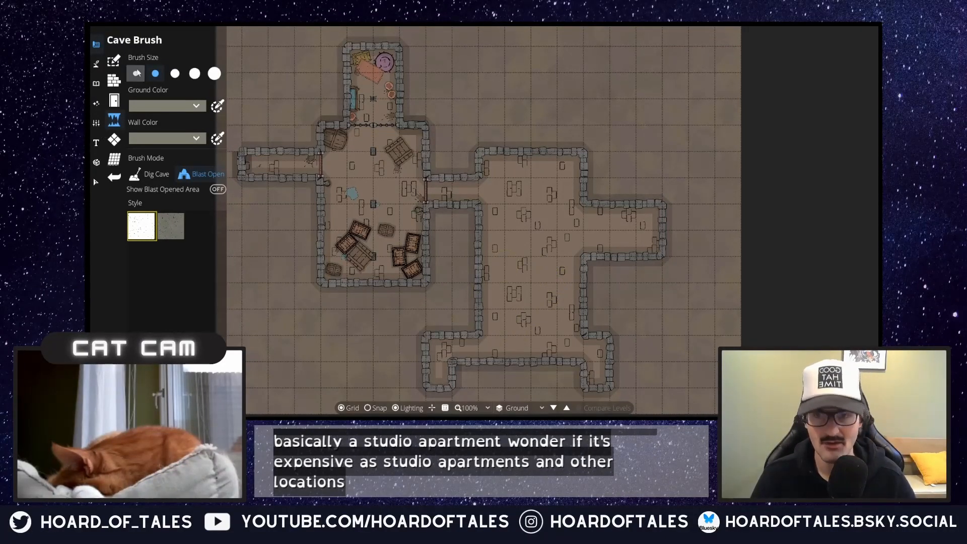
click(97, 66)
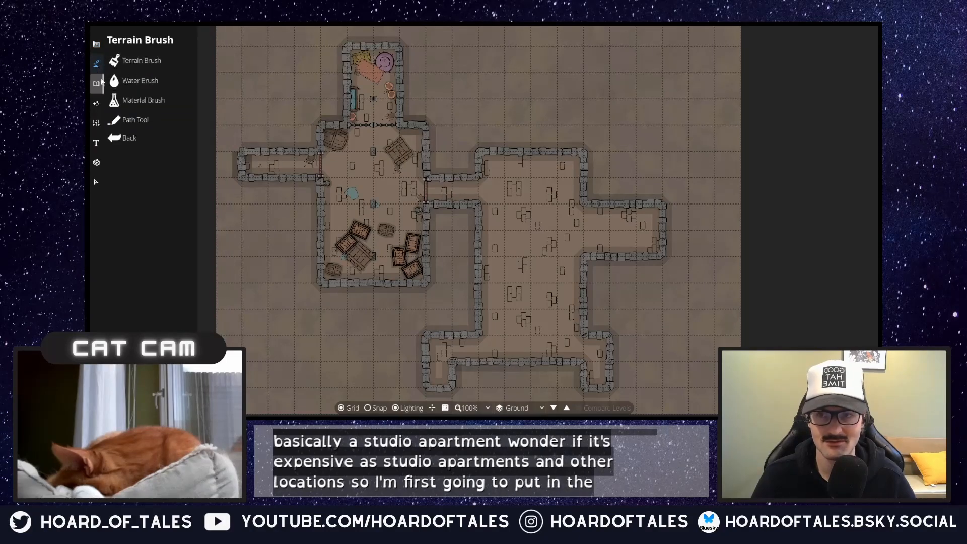
click(102, 81)
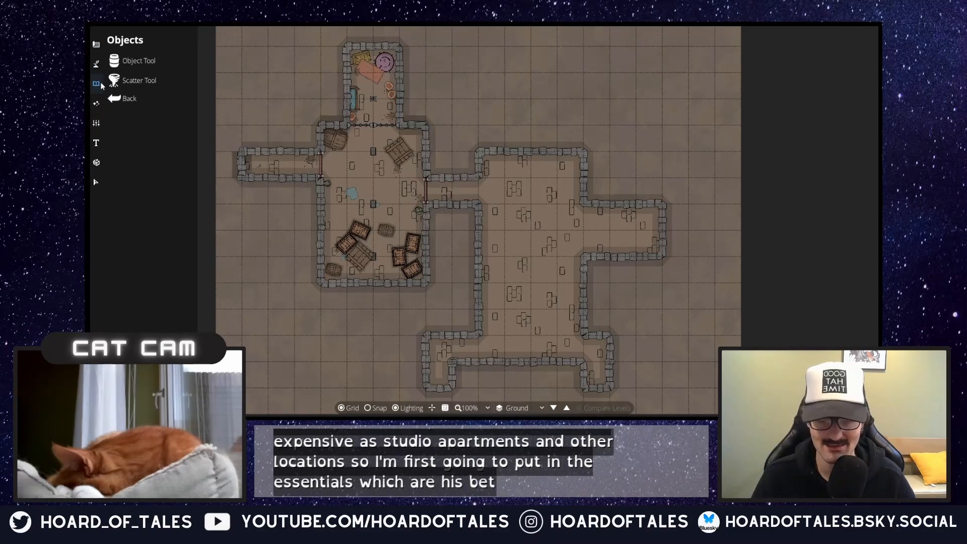
click(135, 61)
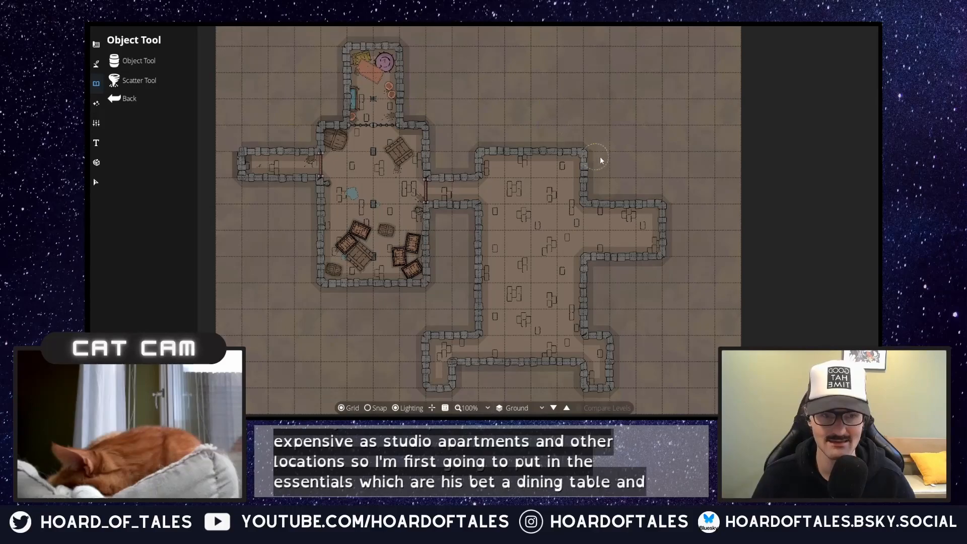
click(146, 65)
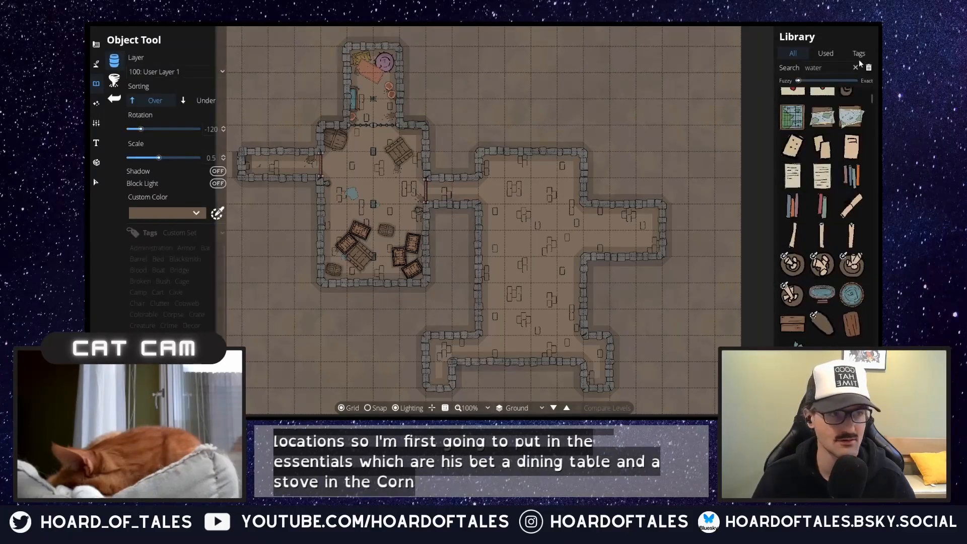
text(bed)
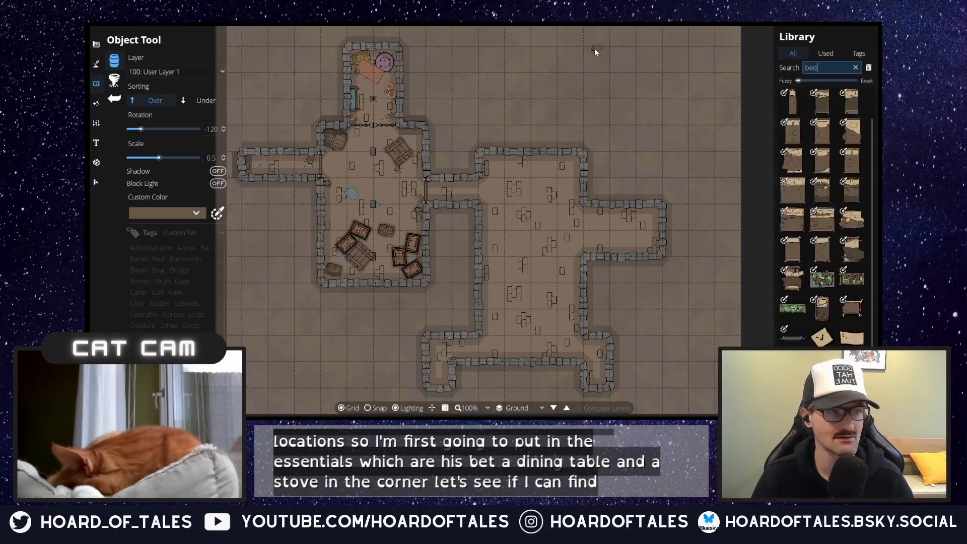
click(787, 192)
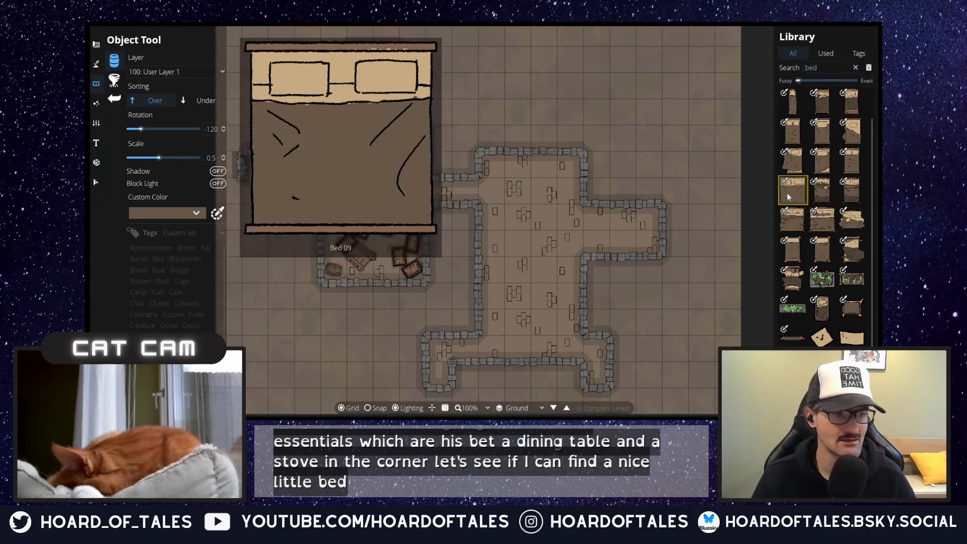
click(212, 157)
text(1)
key(Return)
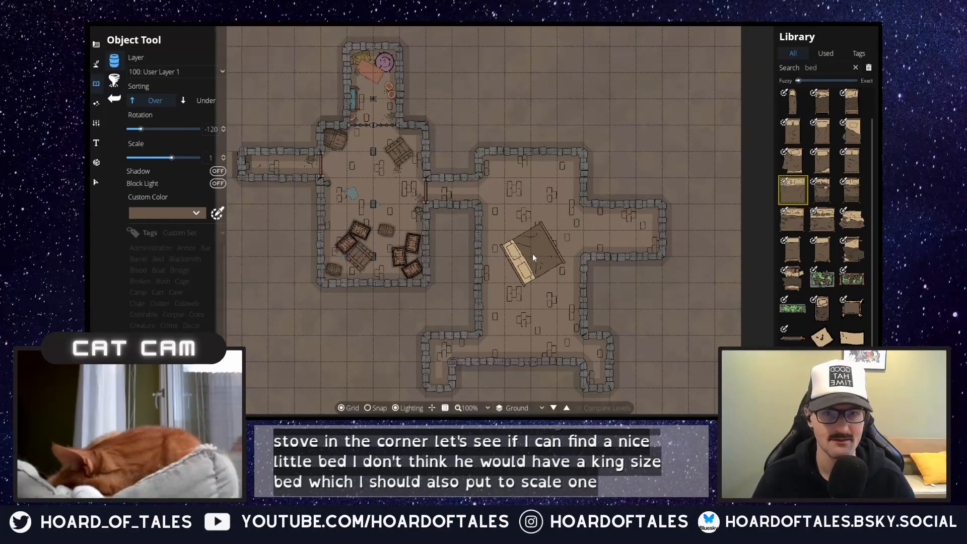
- Compare several bed styles over the large eastern room and choose the messy bed with the rumpled blanket, rotated to -180
scroll(533, 253, up, 5)
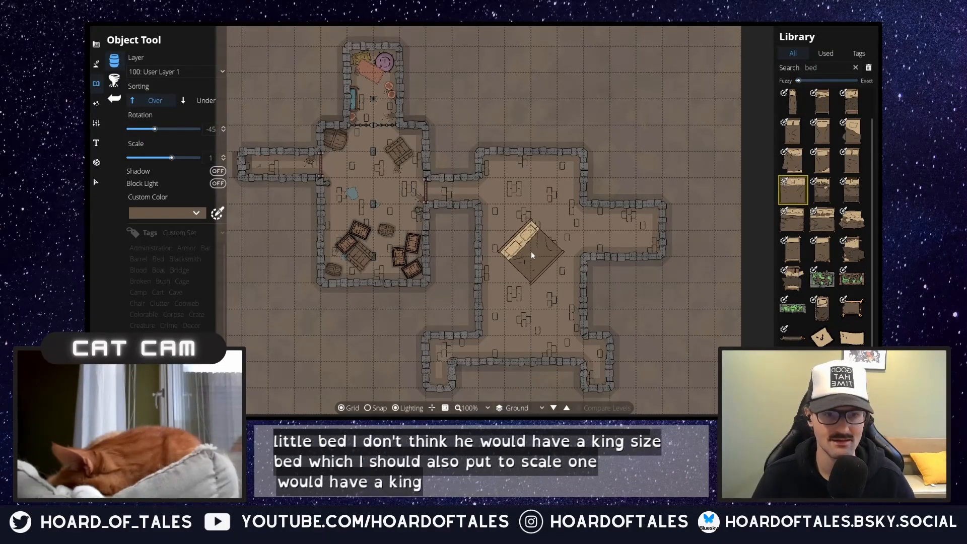
click(792, 222)
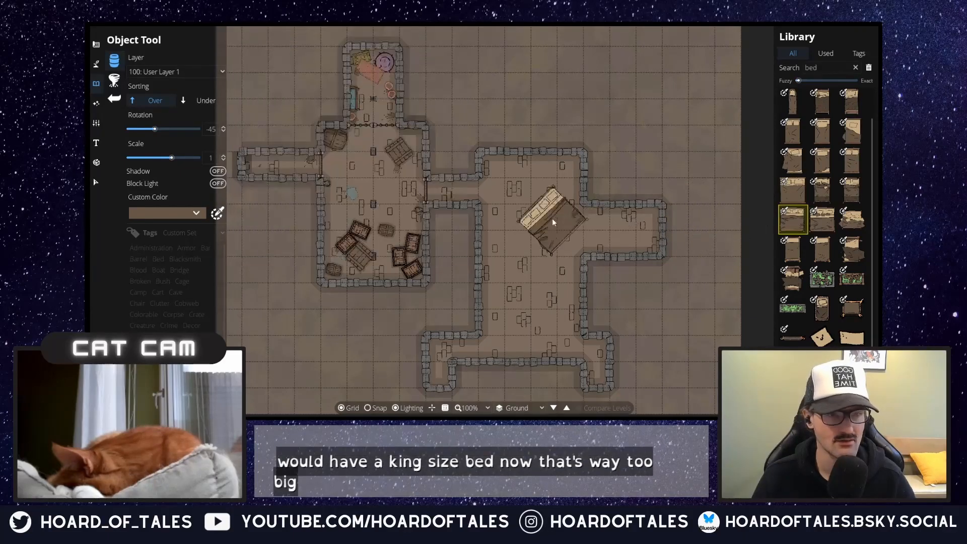
scroll(502, 225, up, 3)
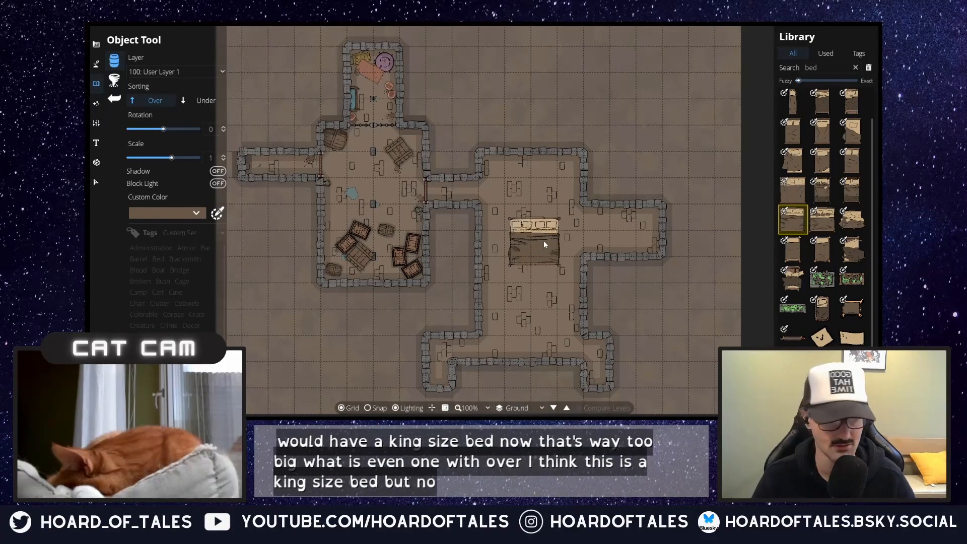
click(823, 249)
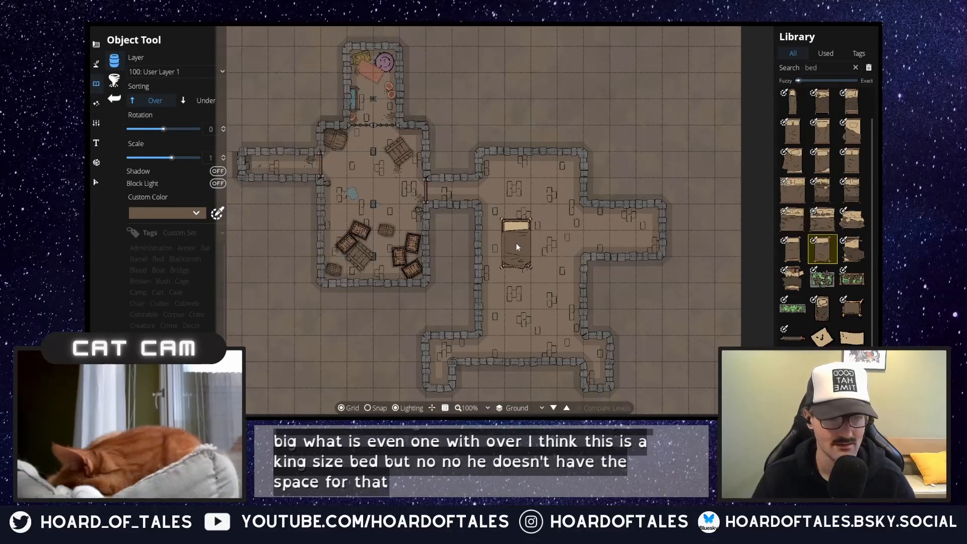
mouse_move(844, 251)
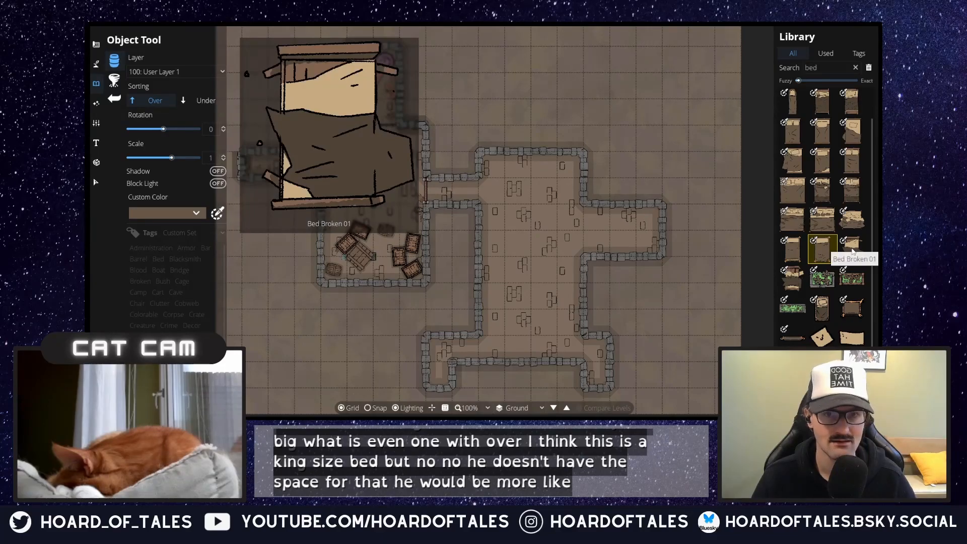
mouse_move(798, 285)
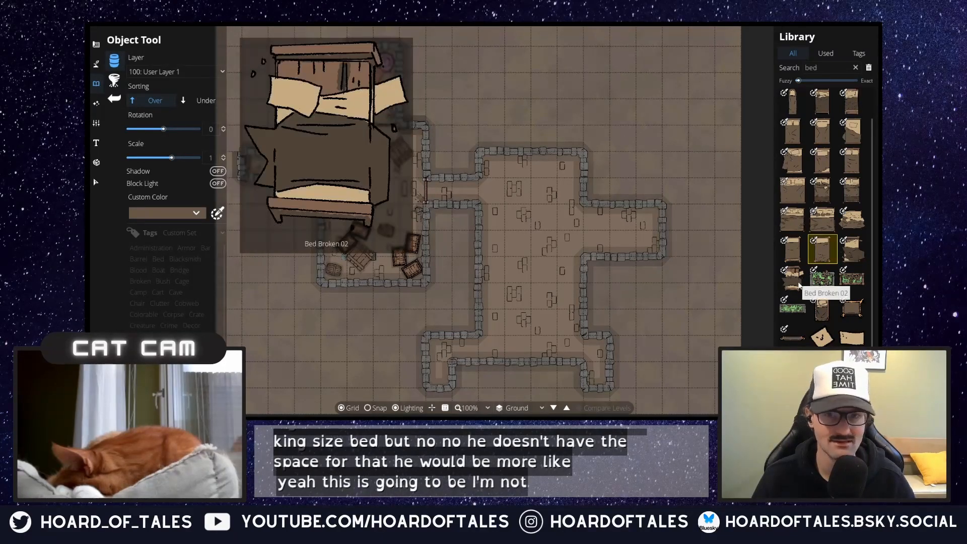
mouse_move(803, 266)
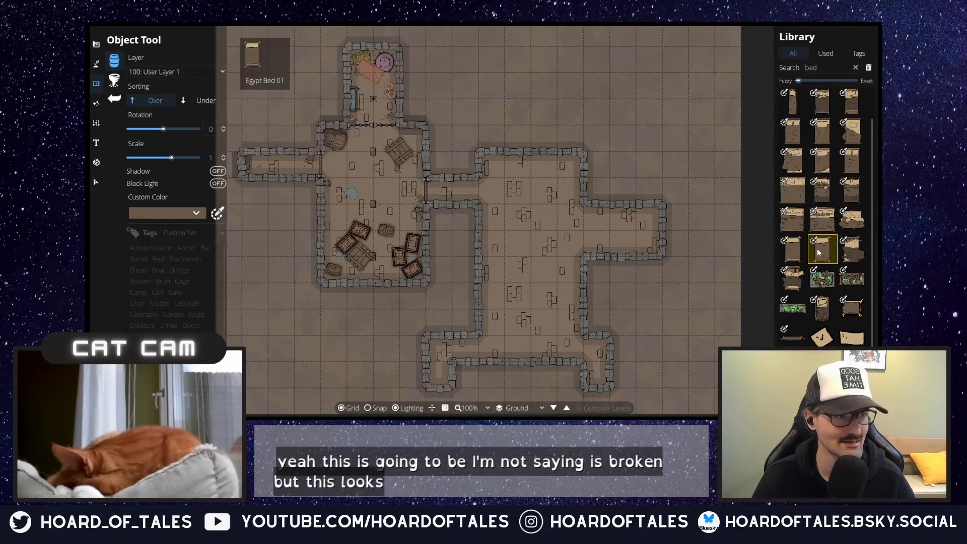
click(854, 137)
scroll(473, 241, down, 12)
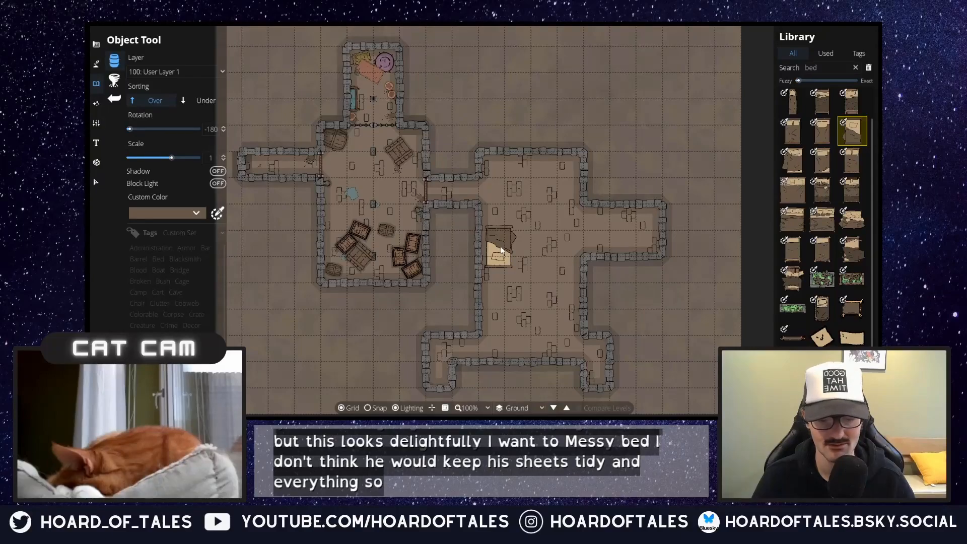
- Give the messy bed a dark red blanket and place it at -165 rotation beside the large eastern room's west wall
click(163, 213)
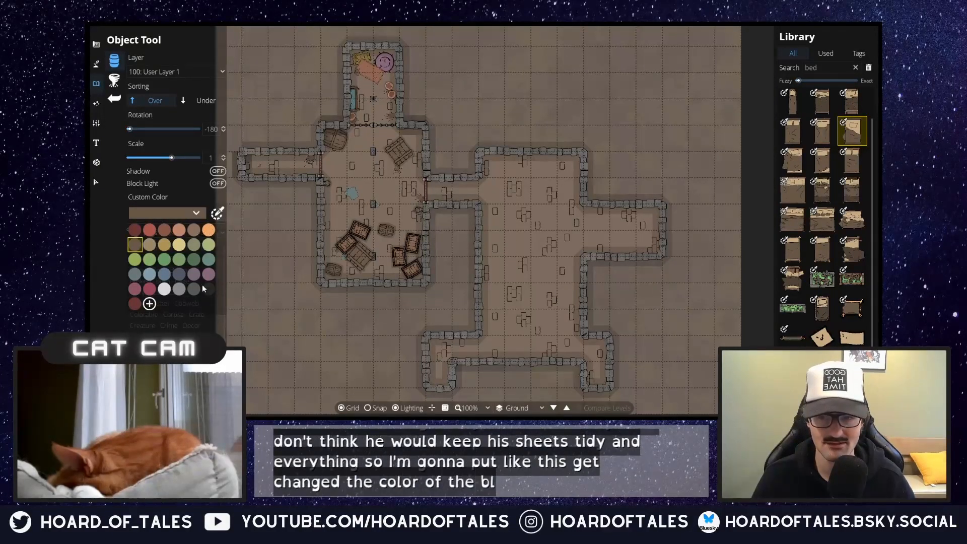
click(208, 246)
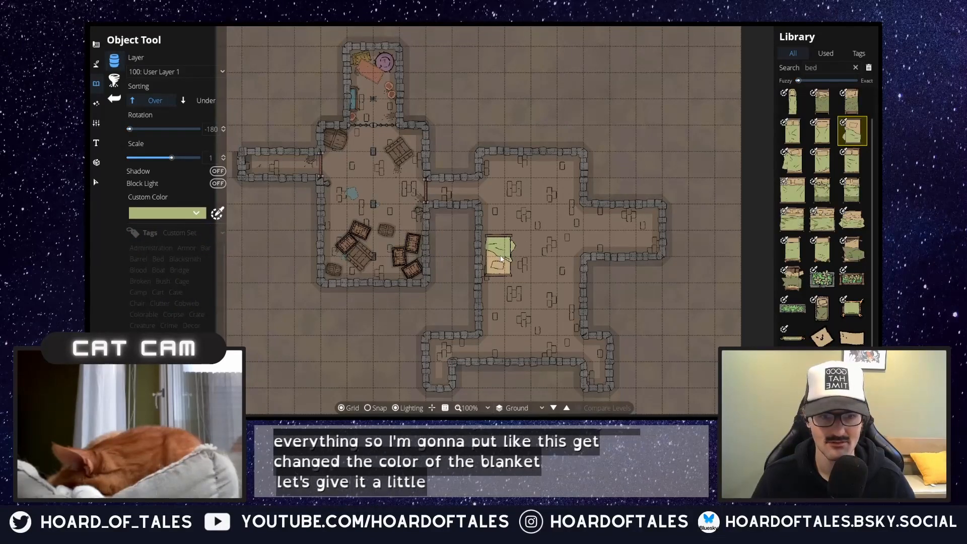
click(186, 212)
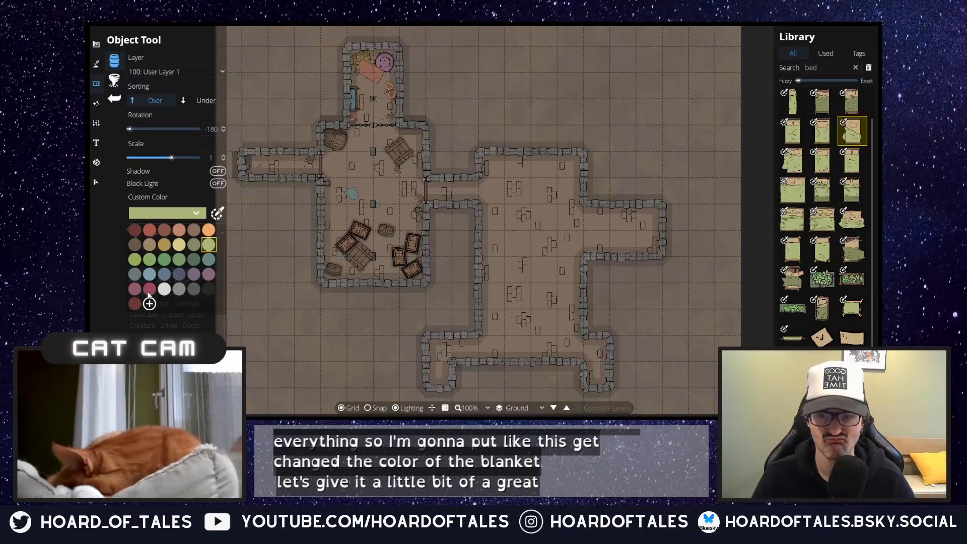
click(209, 288)
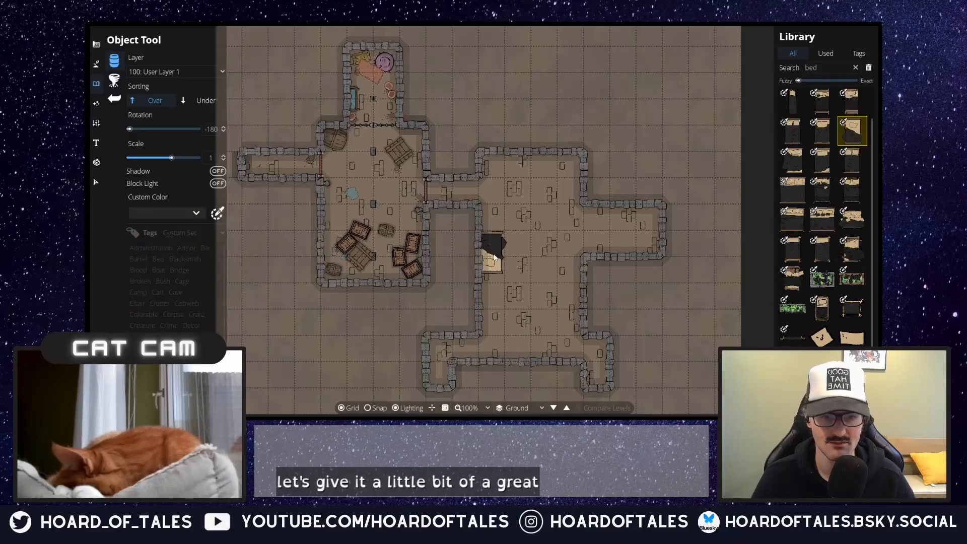
click(183, 211)
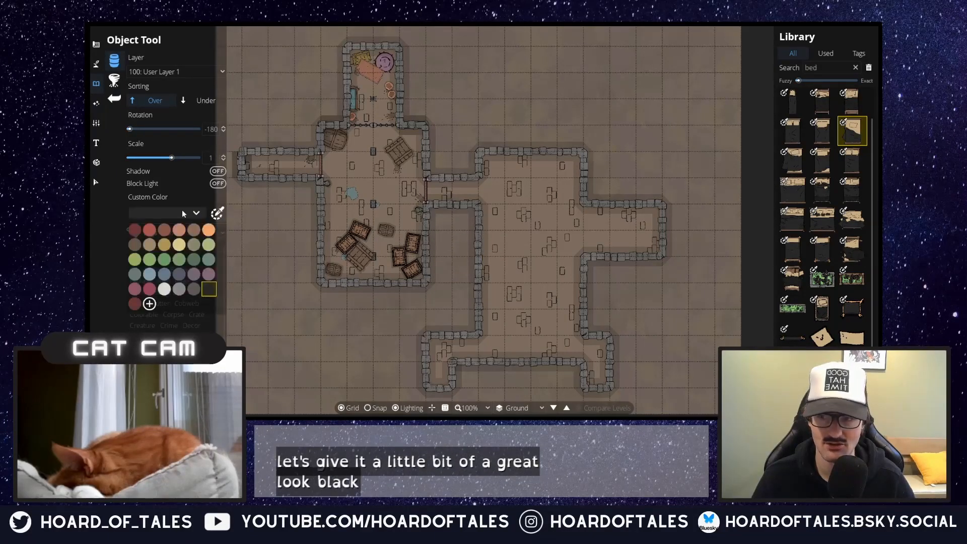
click(132, 231)
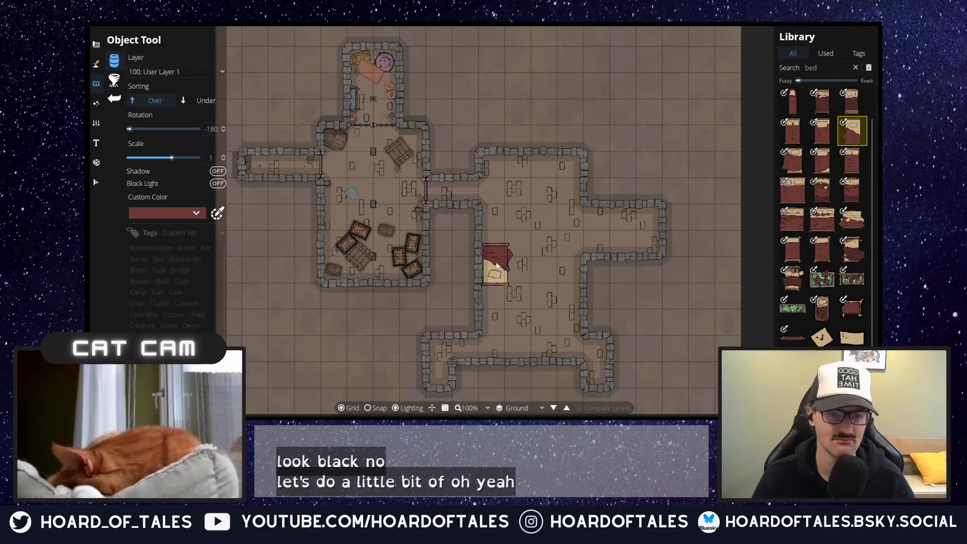
scroll(498, 258, up, 1)
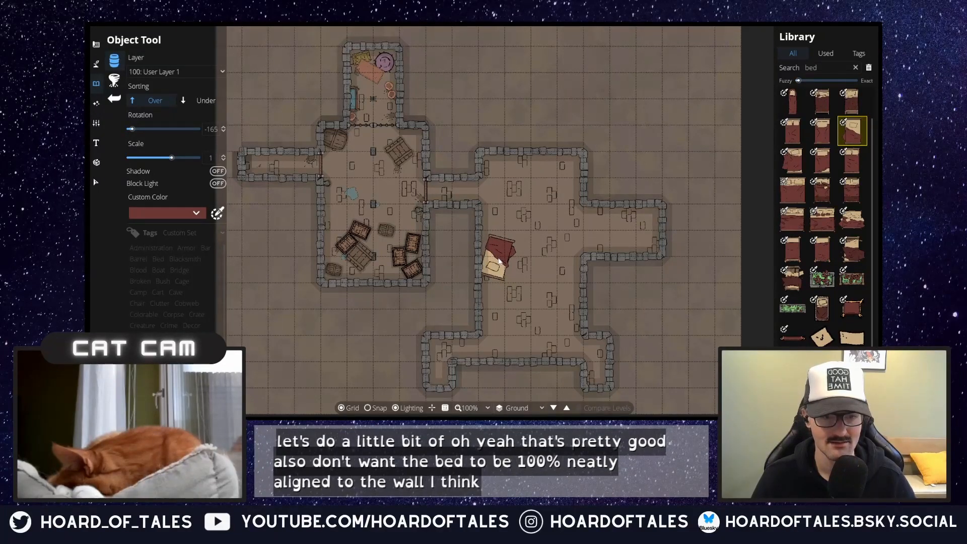
click(497, 261)
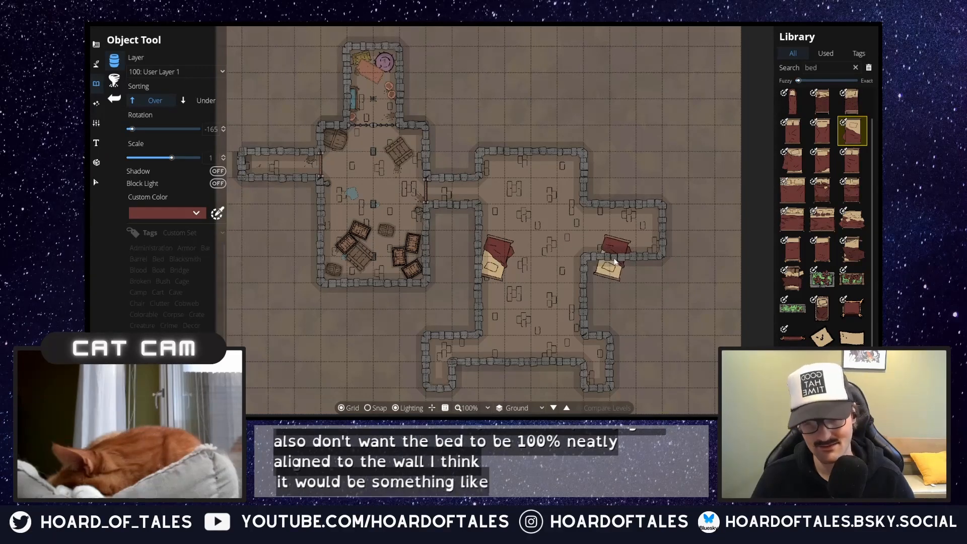
- Search the object library for "table" and turn on the shadow for the red bed in the large eastern room
drag(826, 68, 752, 79)
text(table)
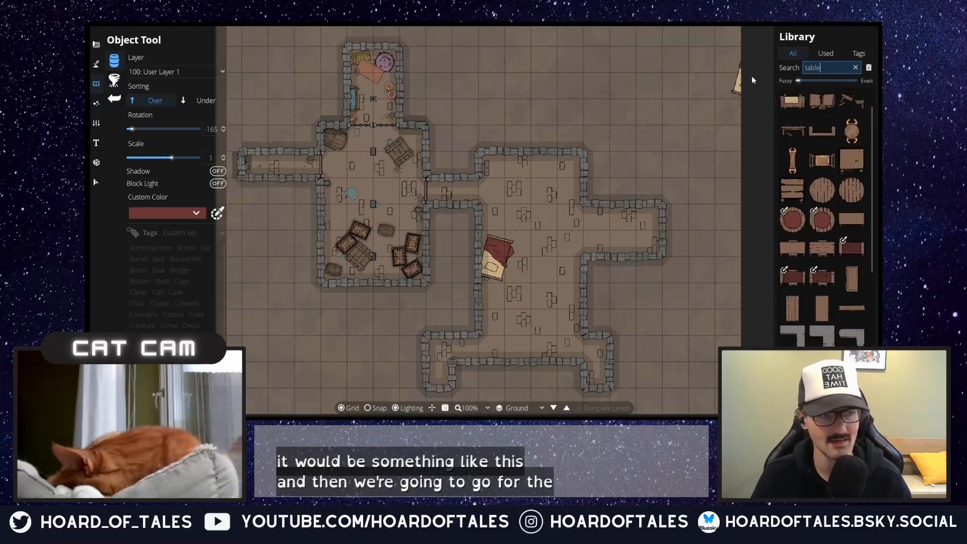
click(97, 183)
click(494, 258)
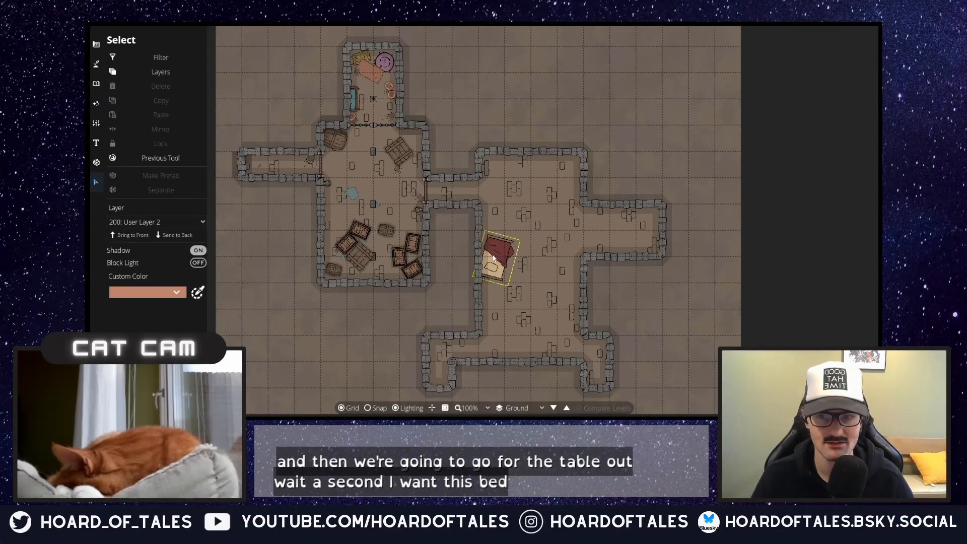
click(493, 258)
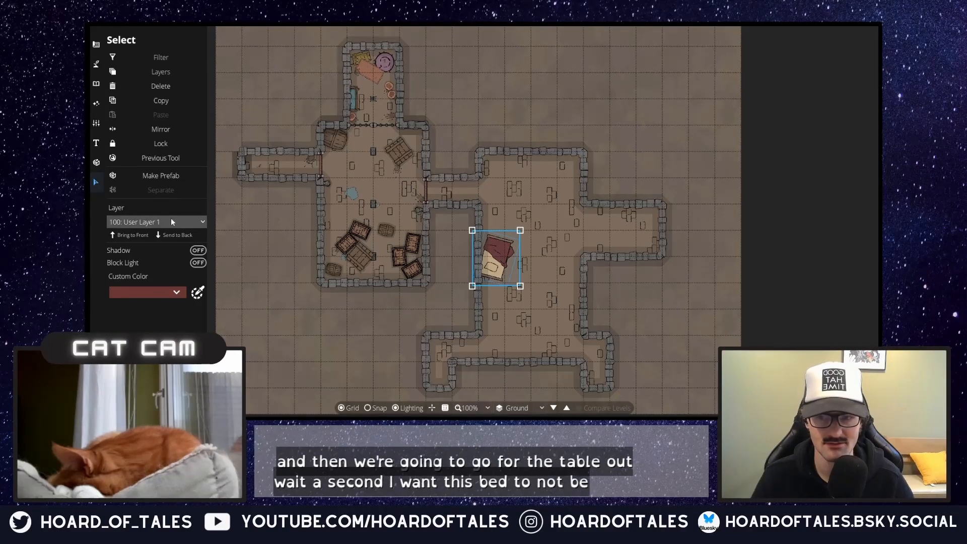
click(198, 250)
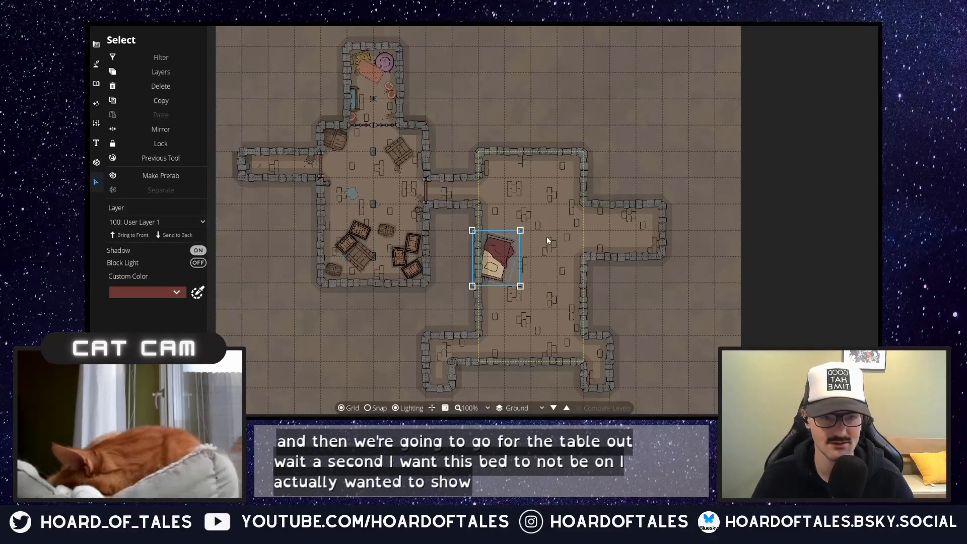
- Return to the Object Tool and turn on the shadow for newly placed objects
click(96, 62)
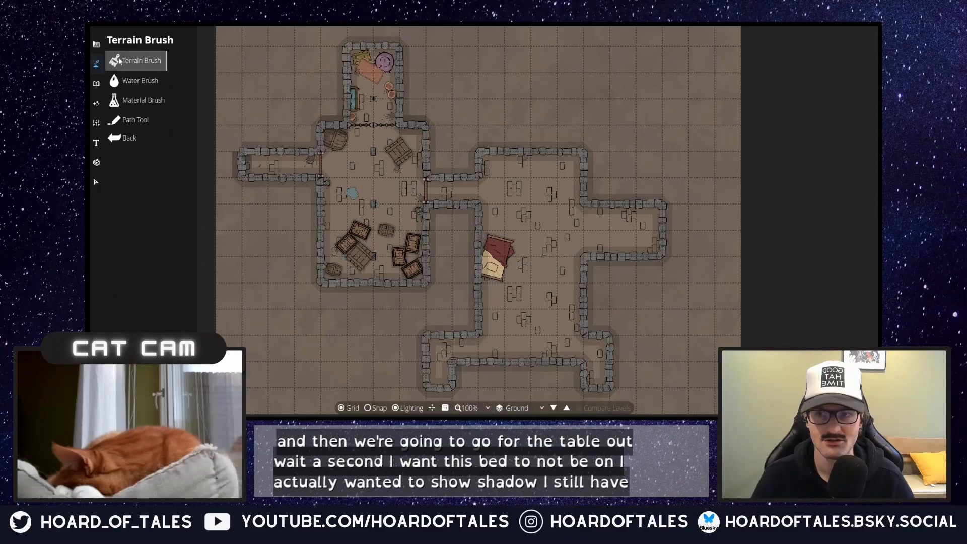
click(97, 82)
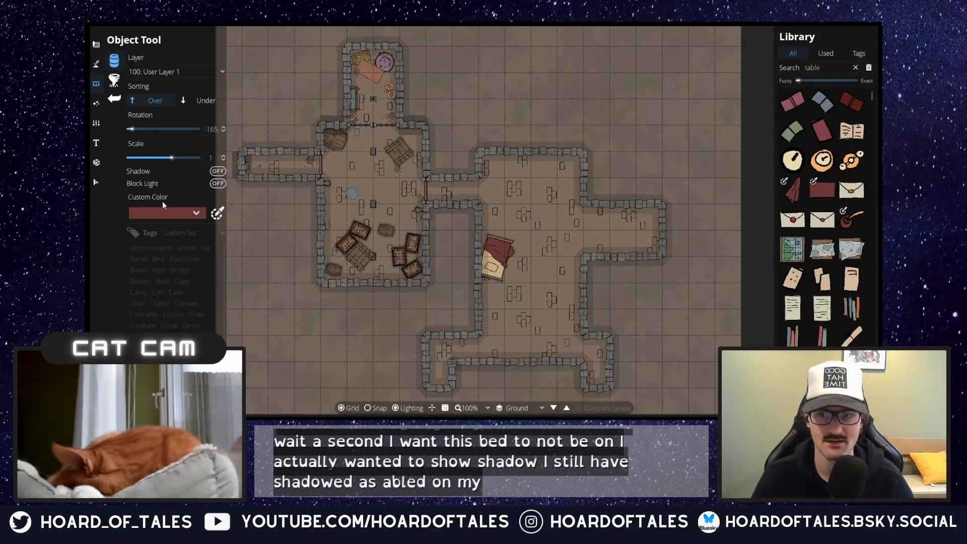
click(217, 171)
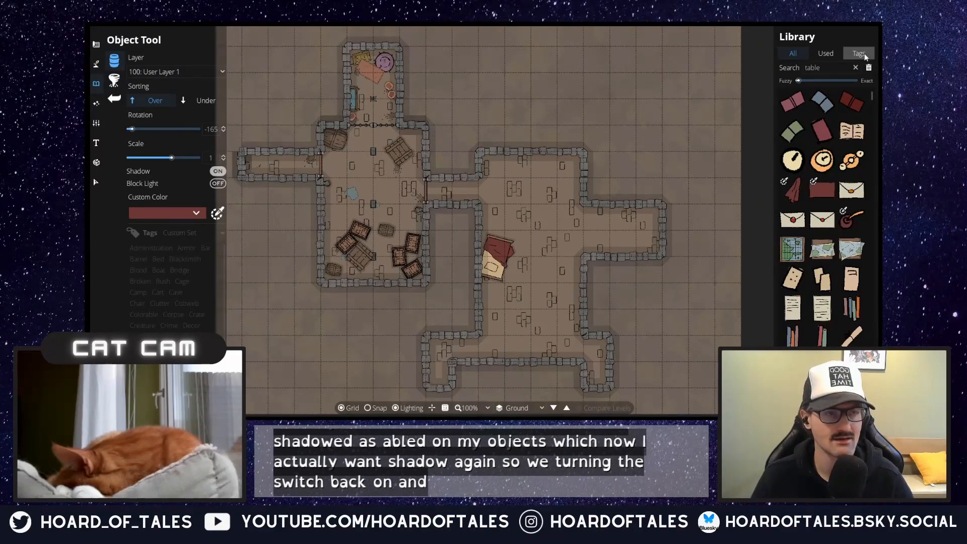
- Choose the rectangular plank table Small Table 08 from the "table" objects and set its rotation to -90
click(815, 71)
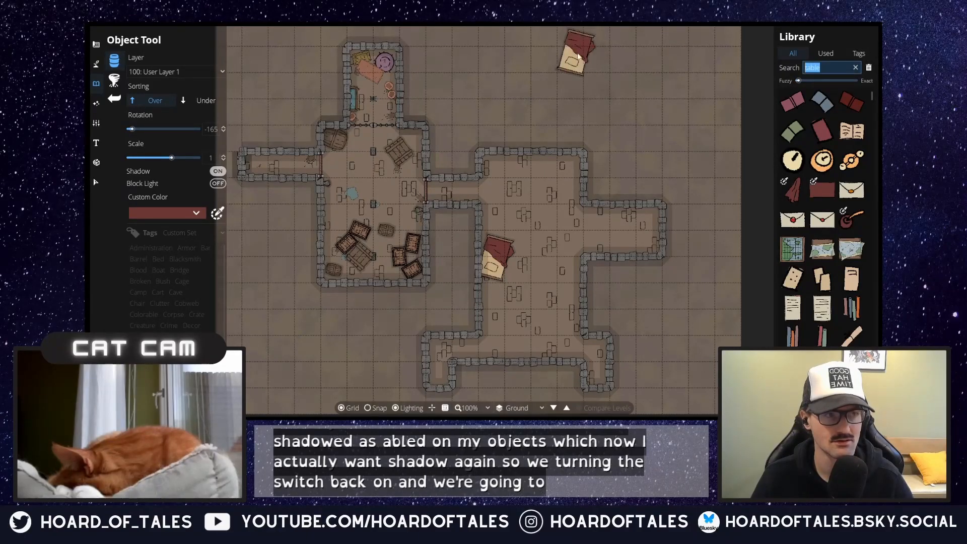
key(Return)
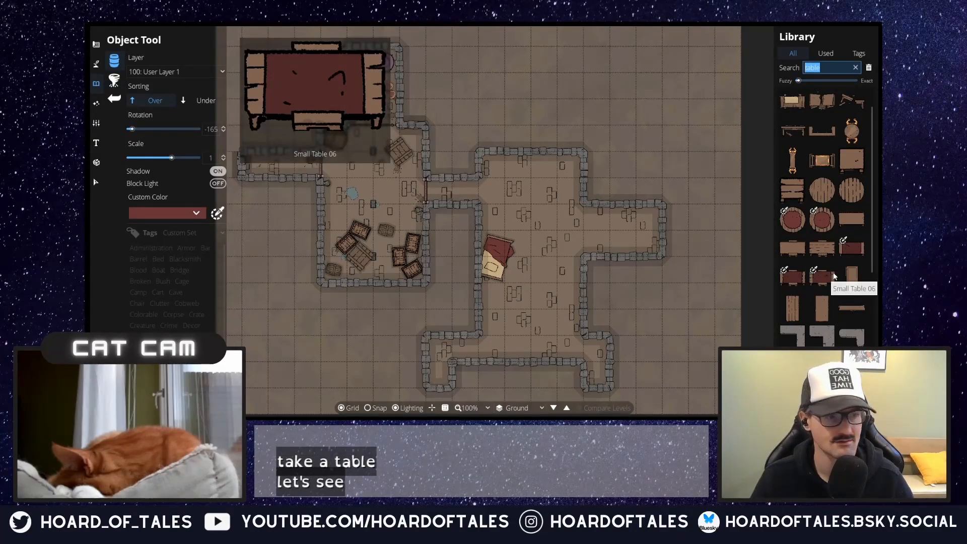
click(791, 309)
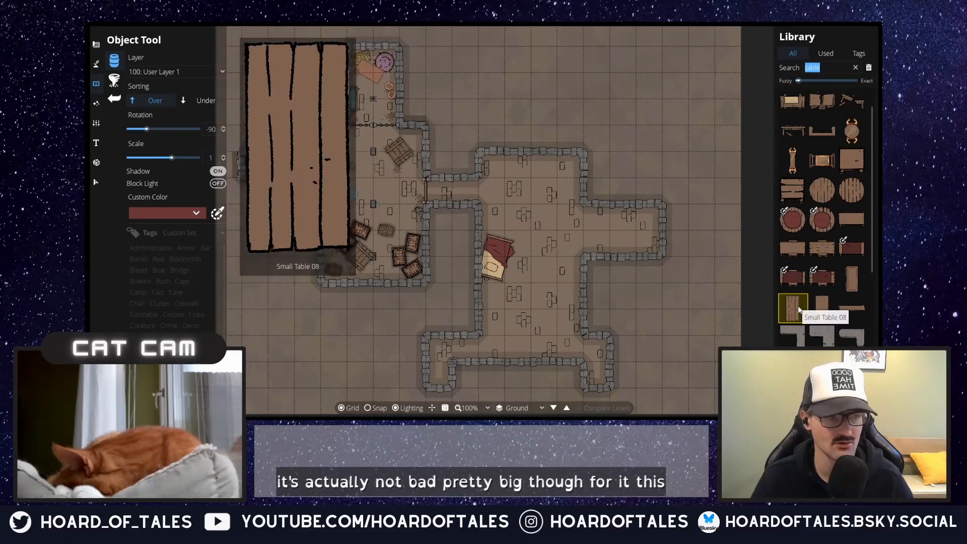
scroll(819, 302, up, 1)
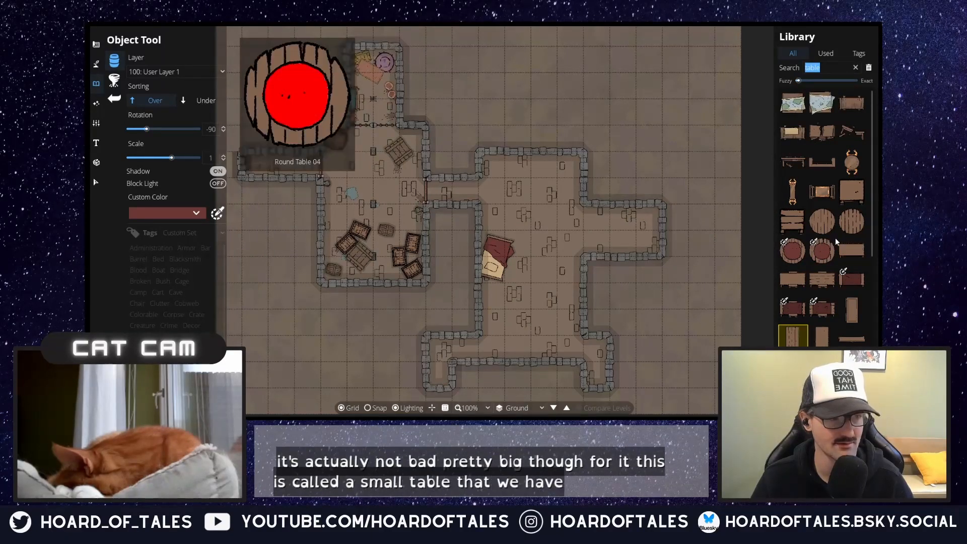
click(851, 107)
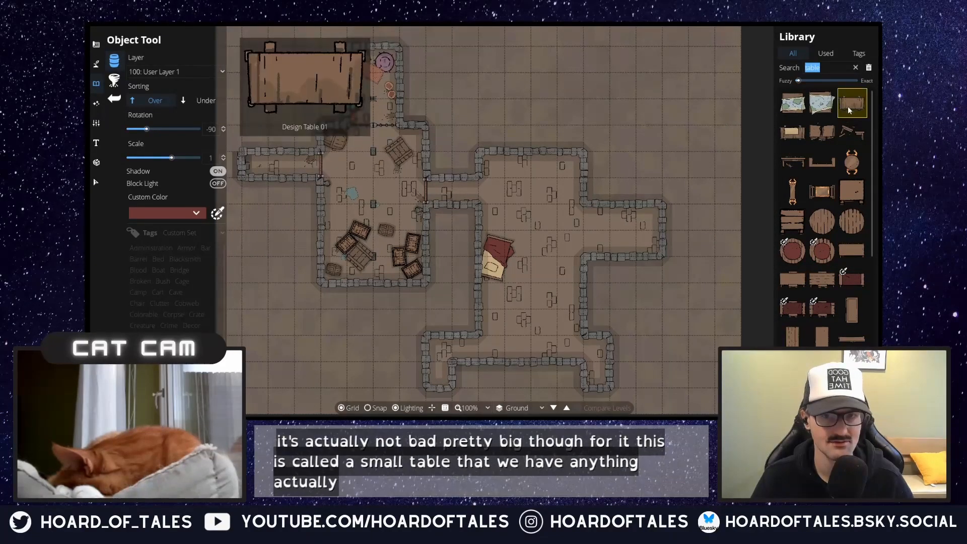
scroll(524, 192, up, 2)
scroll(522, 192, up, 5)
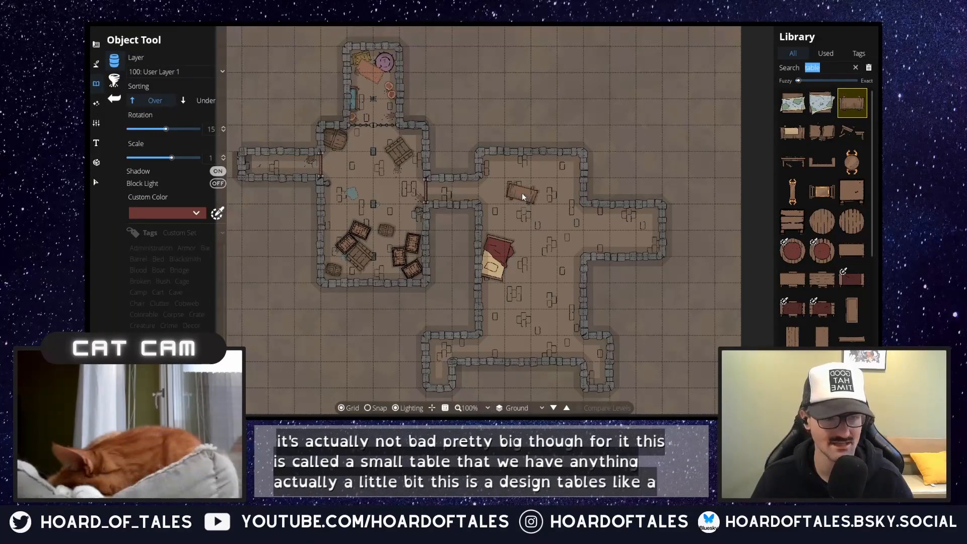
- Place a round wooden table, snapped to the grid, in the northern part of the large eastern room
click(860, 225)
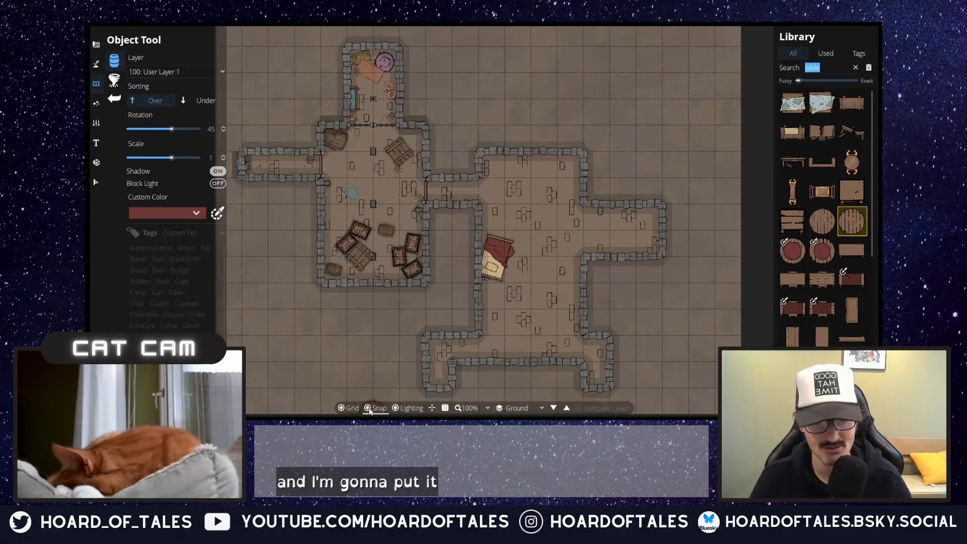
click(528, 204)
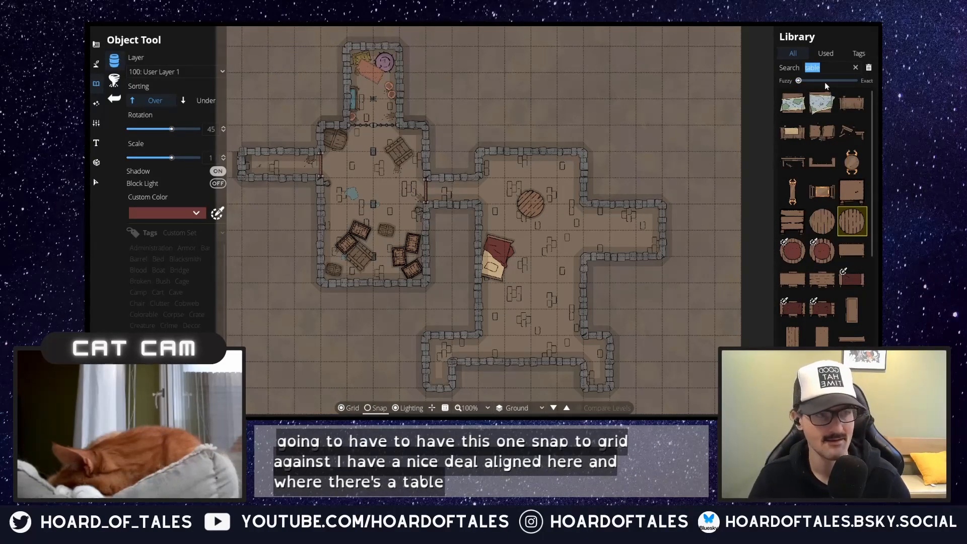
- Search the library for "chairs" and place two small wooden chairs at the round table, one to its west and one rotated 30° to its southeast
click(824, 67)
text(chairs)
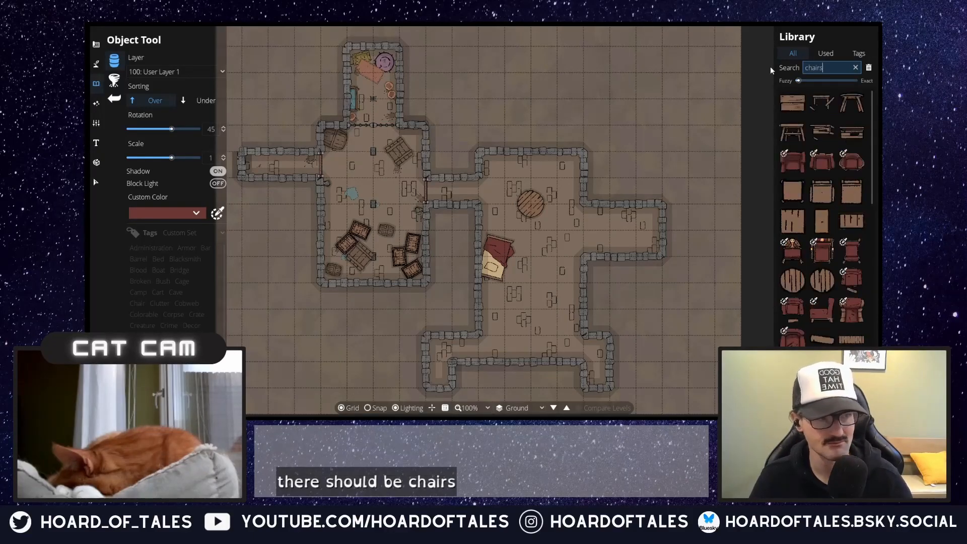
click(788, 229)
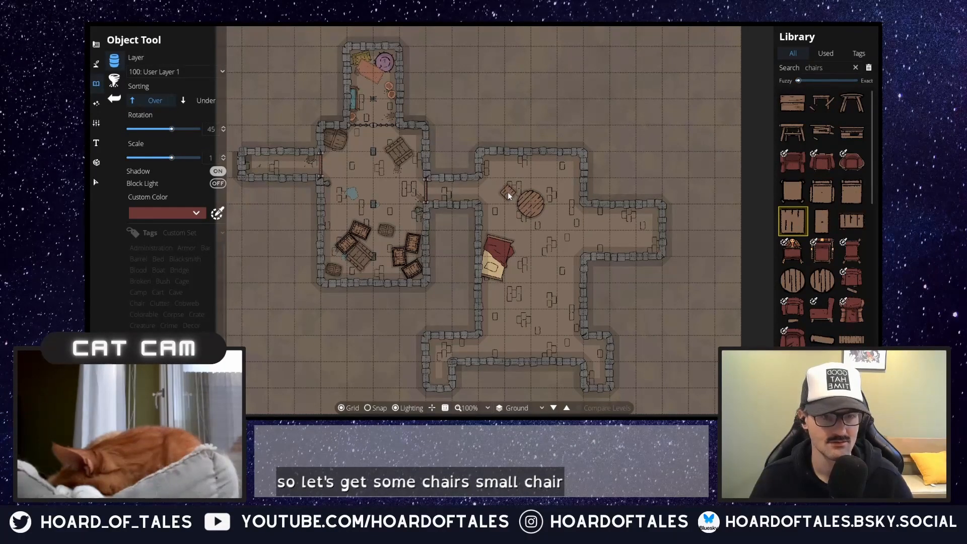
scroll(505, 205, down, 3)
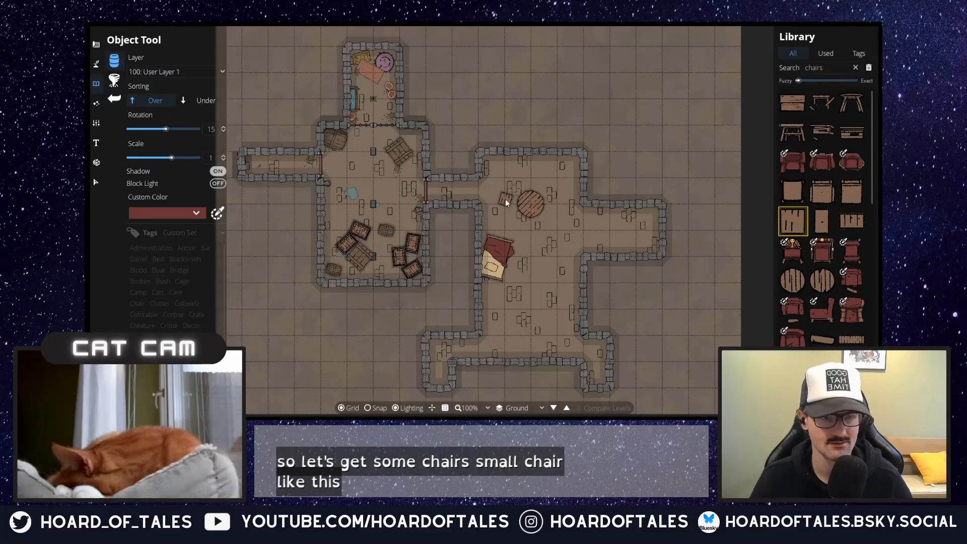
click(507, 201)
scroll(554, 217, up, 3)
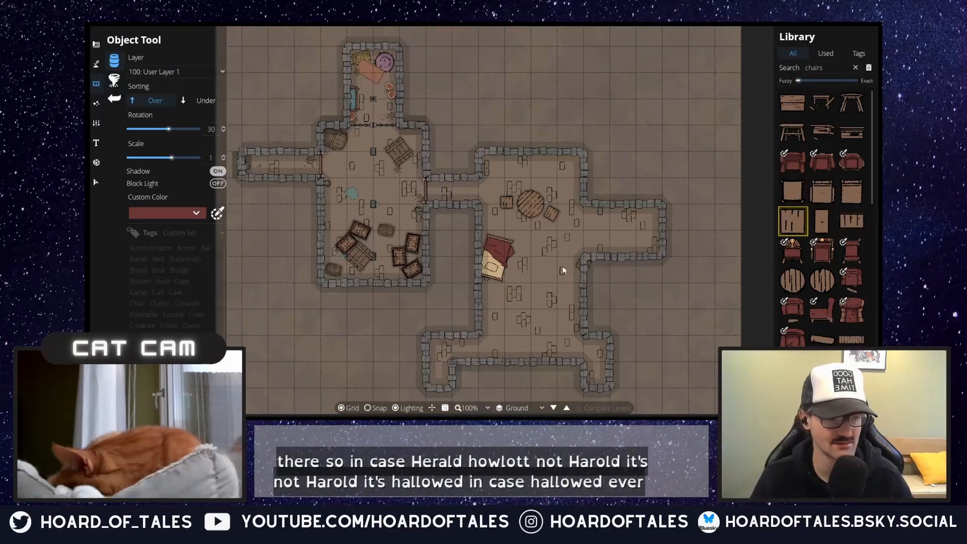
- Clear the library search and filter the objects by the dining tag
drag(830, 68, 734, 66)
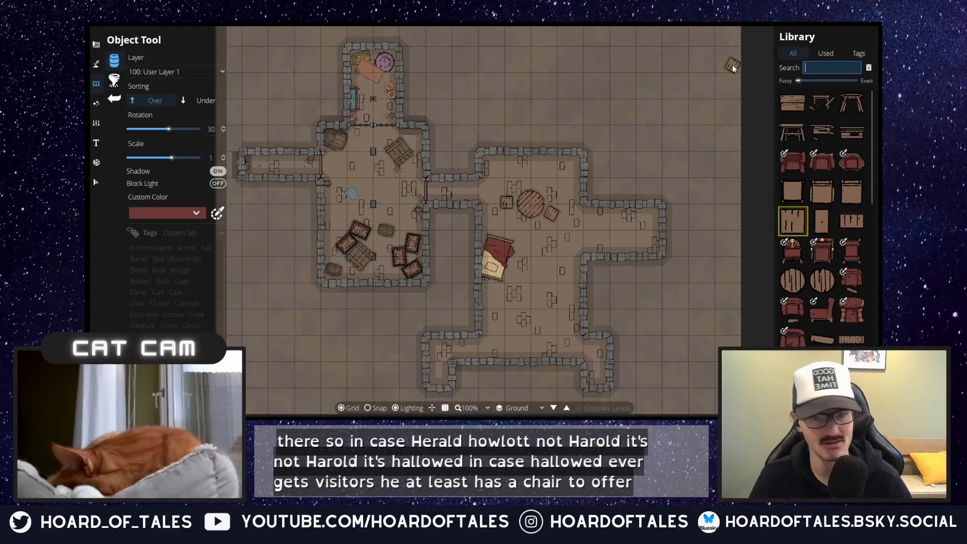
click(120, 271)
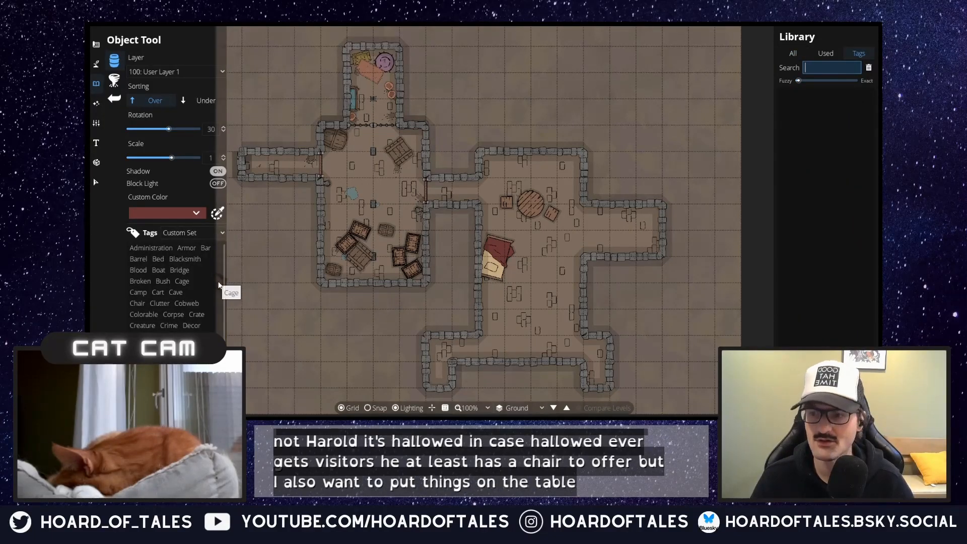
click(189, 336)
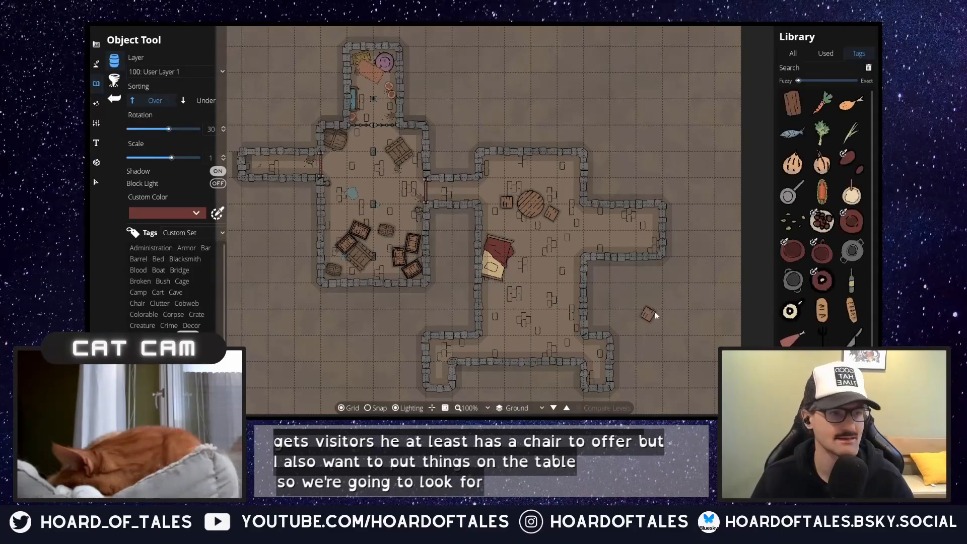
scroll(836, 227, down, 1)
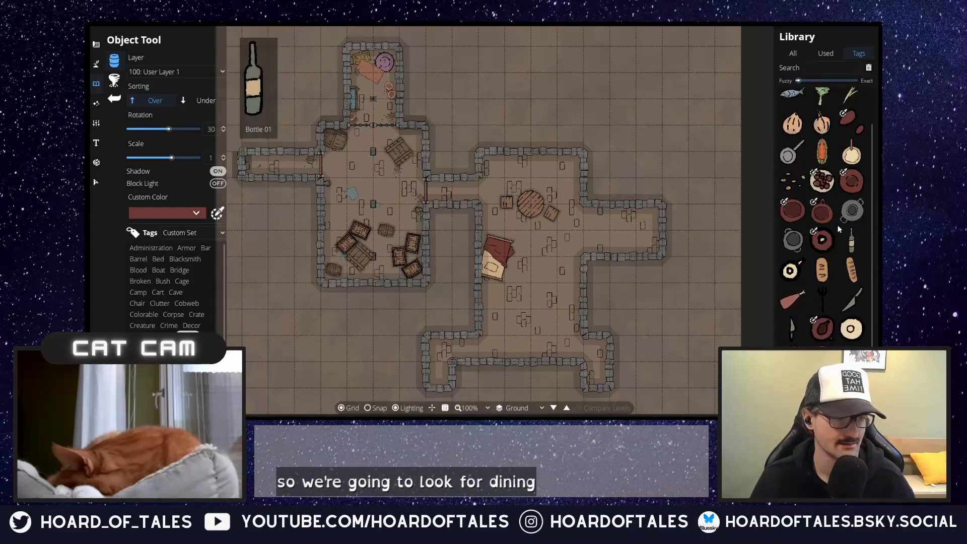
click(822, 163)
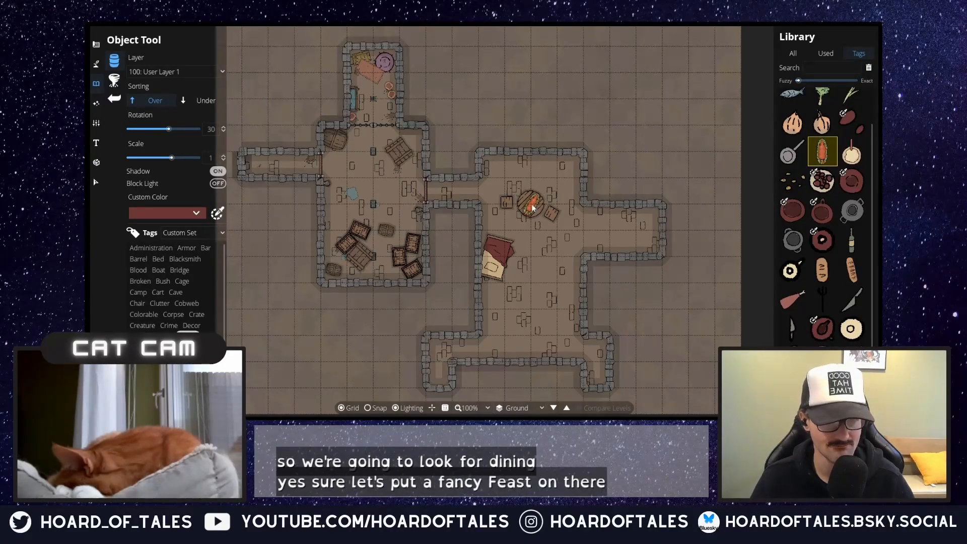
scroll(836, 242, down, 1)
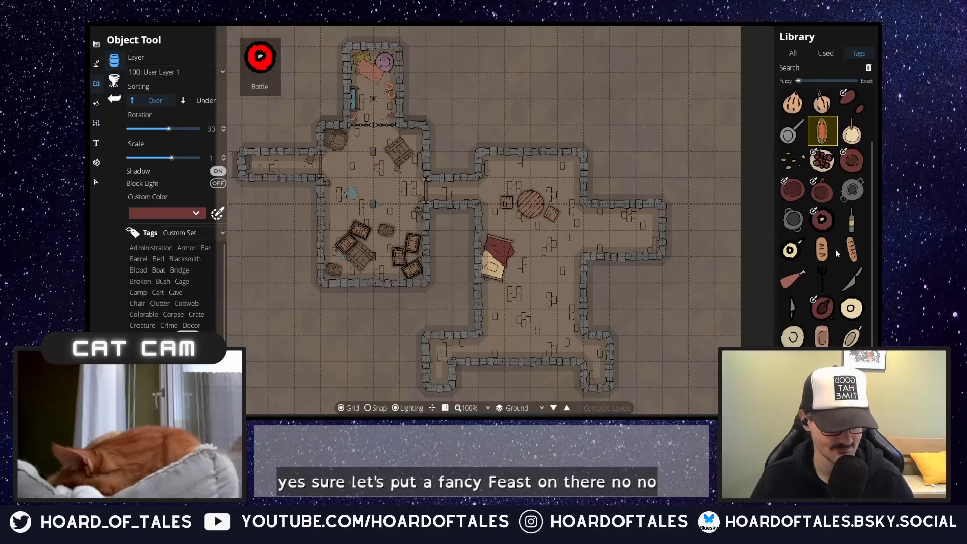
scroll(837, 257, up, 2)
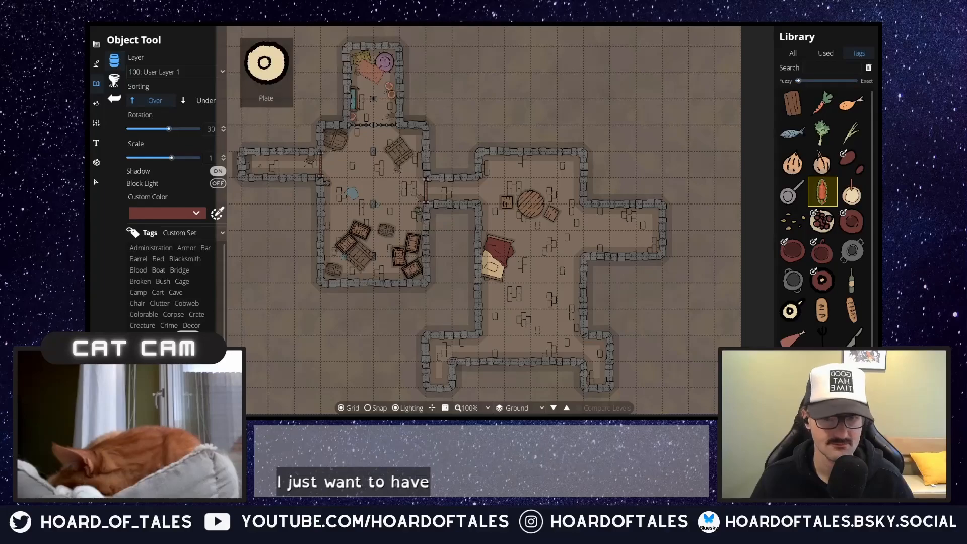
- Place a plate without a shadow on the west side of the round table
click(824, 371)
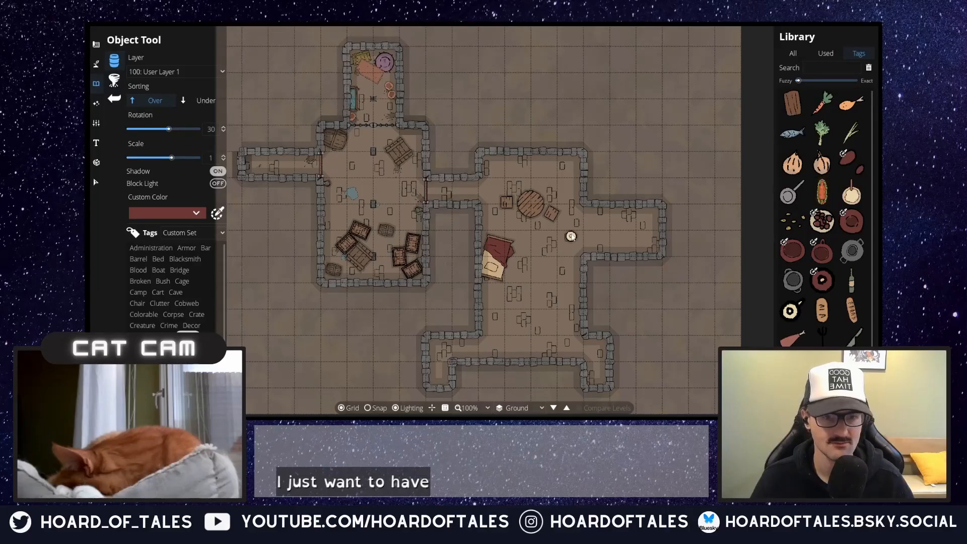
click(526, 204)
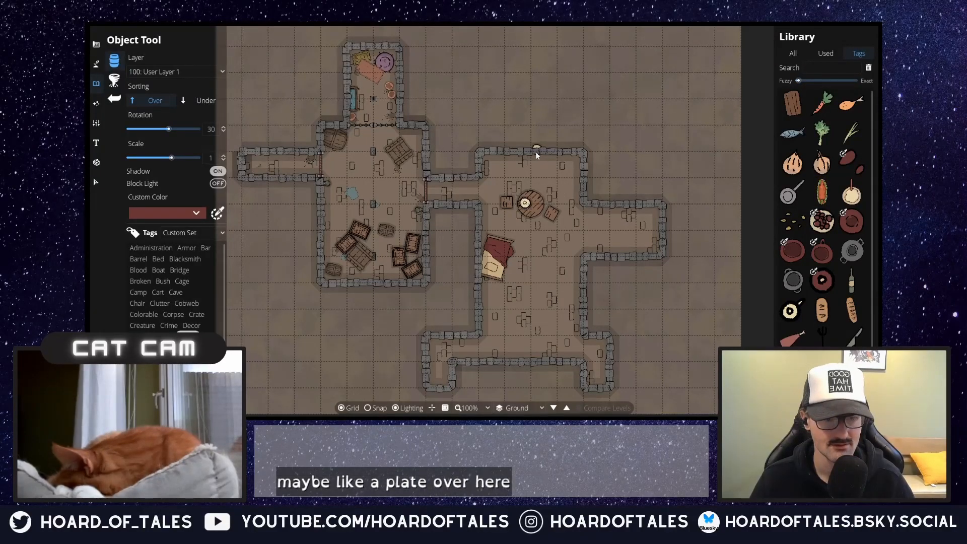
scroll(532, 174, up, 5)
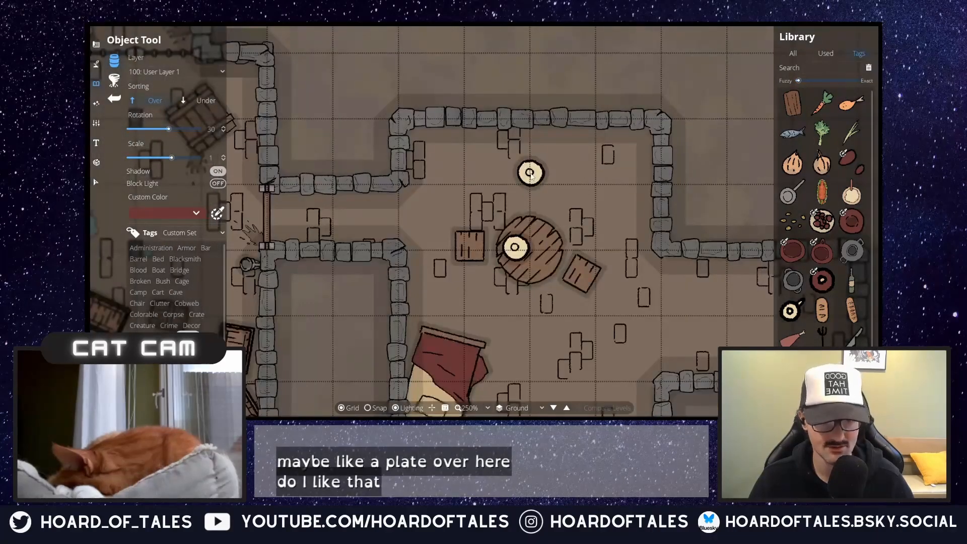
scroll(531, 173, down, 1)
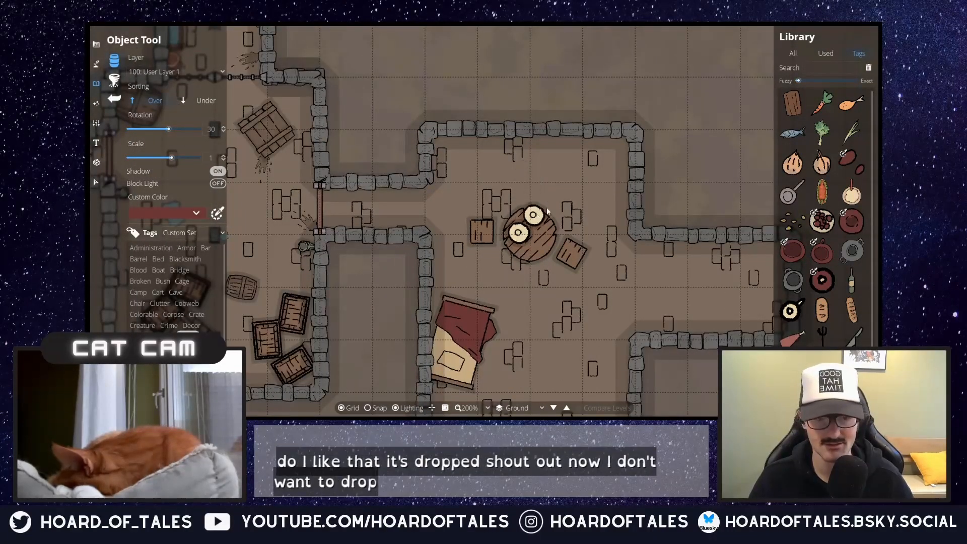
click(218, 171)
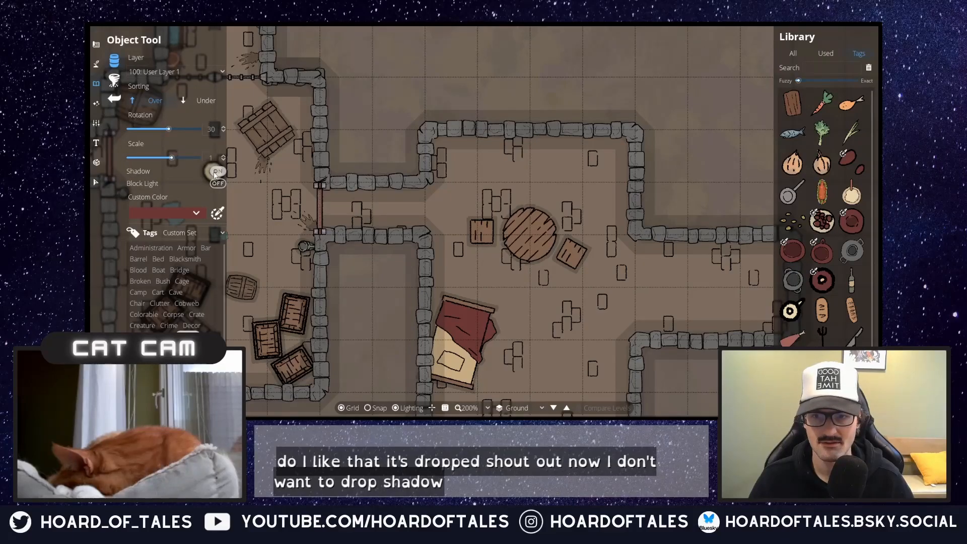
click(518, 233)
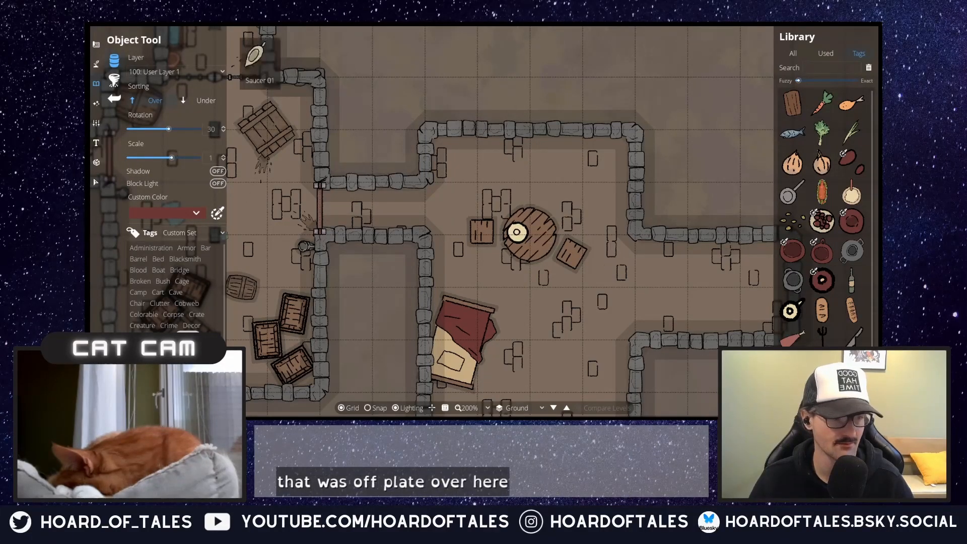
- Place a fork rotated 90° on the round table, just north of the plate
click(822, 336)
scroll(518, 224, up, 2)
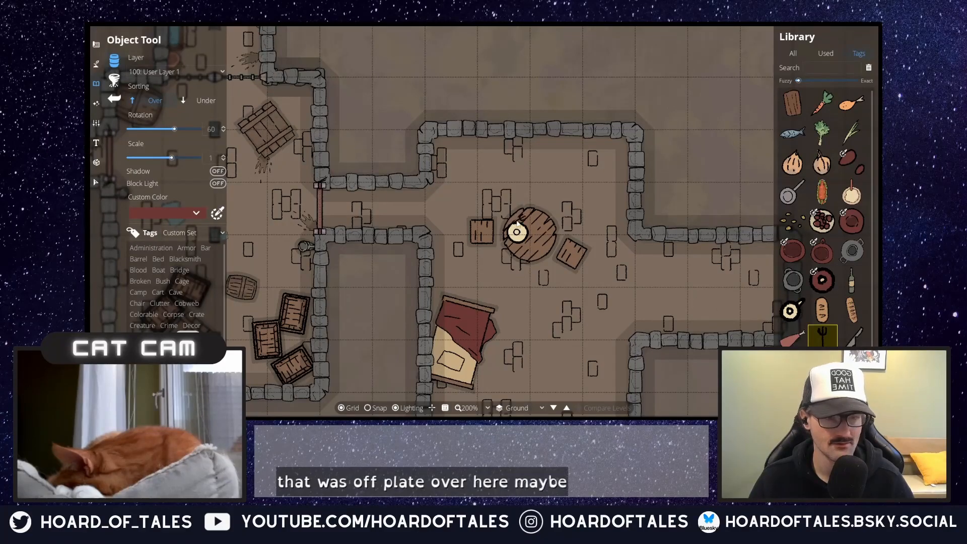
scroll(518, 224, up, 3)
scroll(523, 223, down, 1)
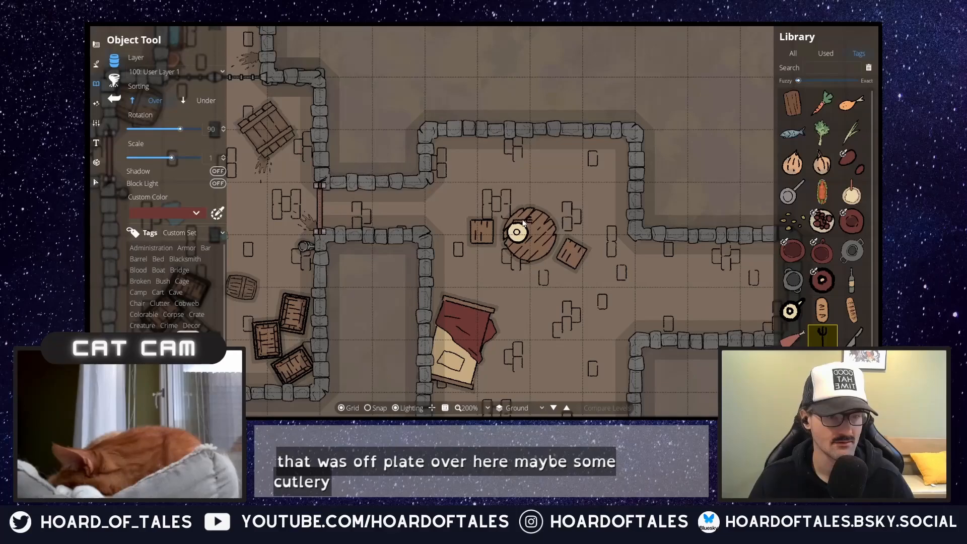
click(523, 223)
- Place the smaller Knife 02, rotated 105°, on the round table just south of the plate
click(852, 337)
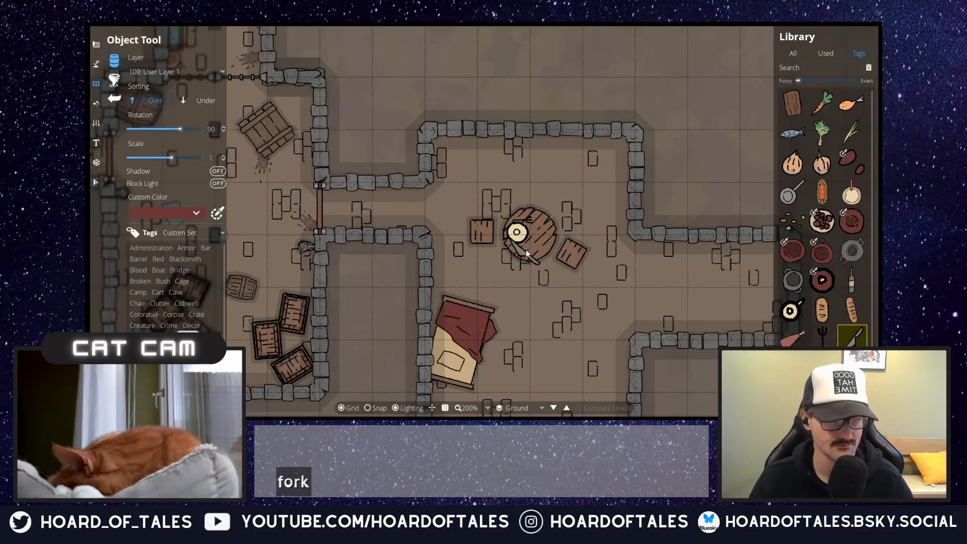
scroll(527, 249, down, 4)
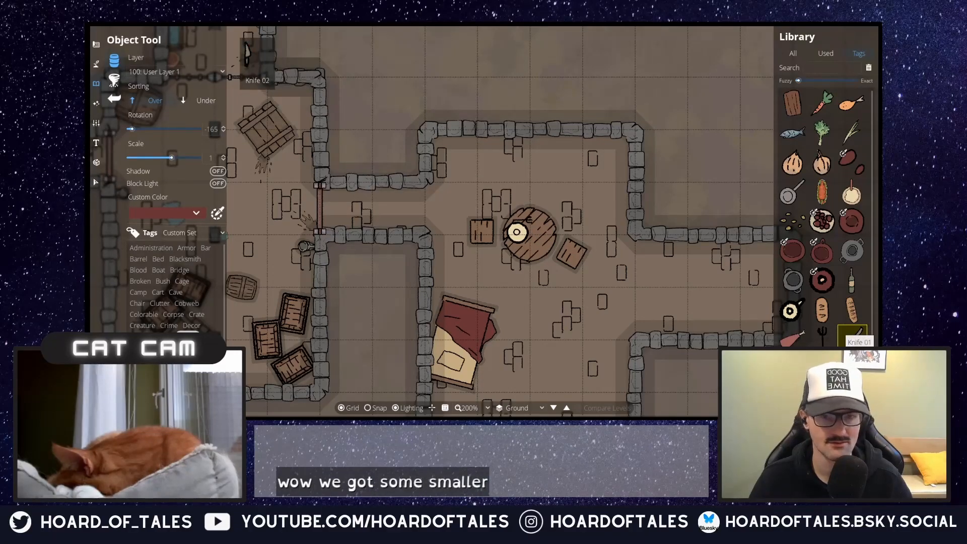
scroll(524, 246, up, 14)
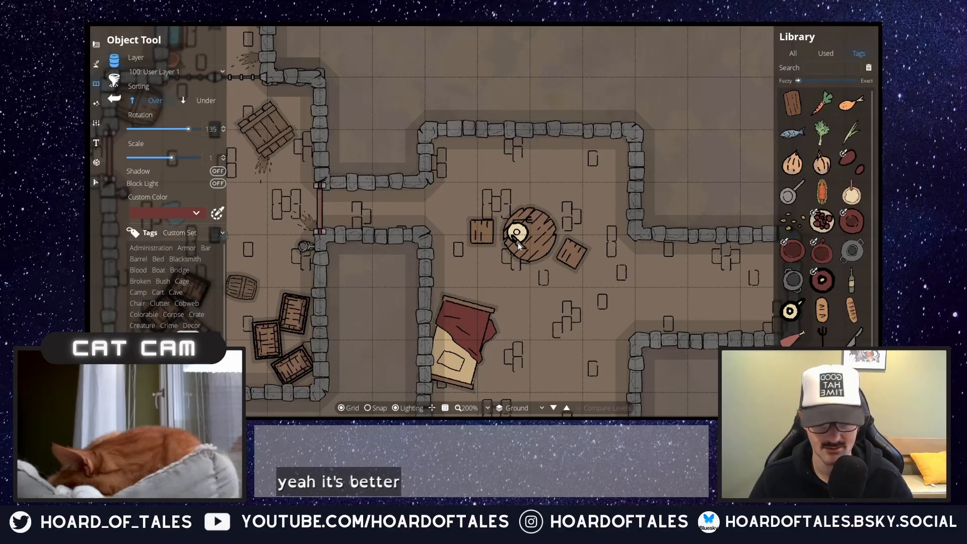
scroll(520, 248, down, 1)
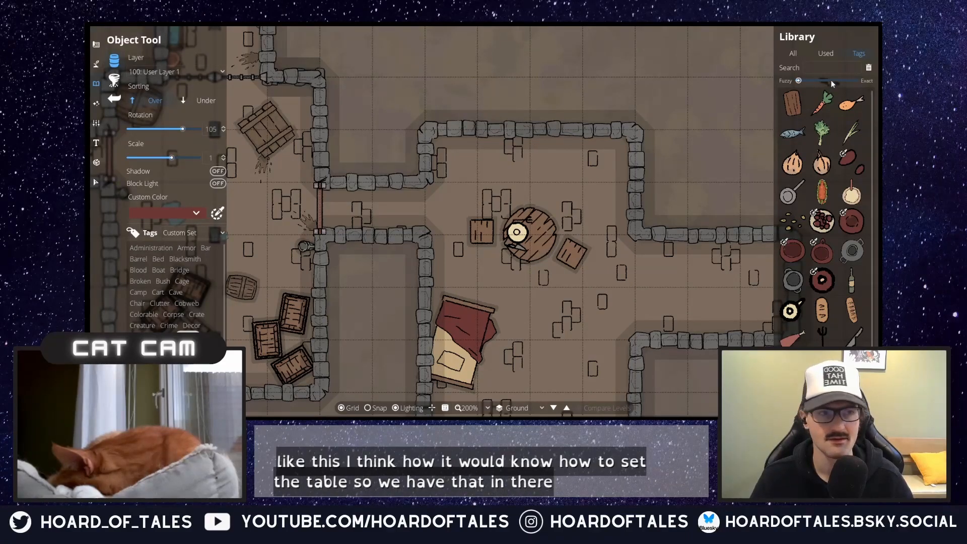
- Search the library for "stove" and try out the round Stove 04 and a long stove as heating for the room
click(839, 67)
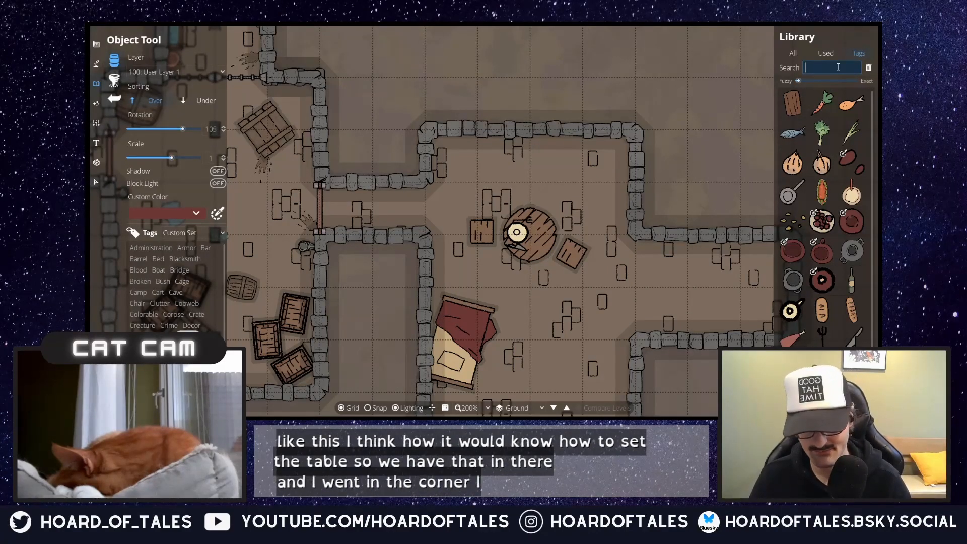
text(stove)
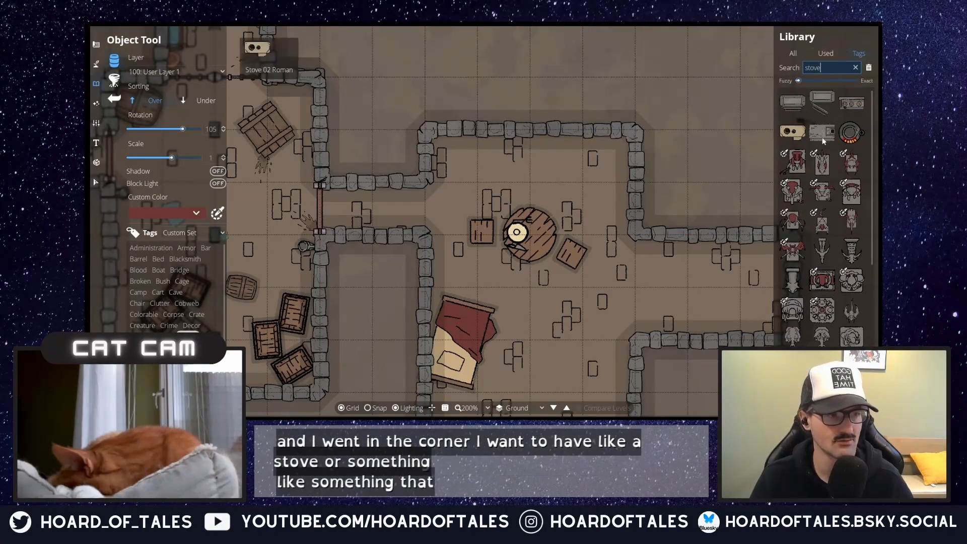
mouse_move(831, 135)
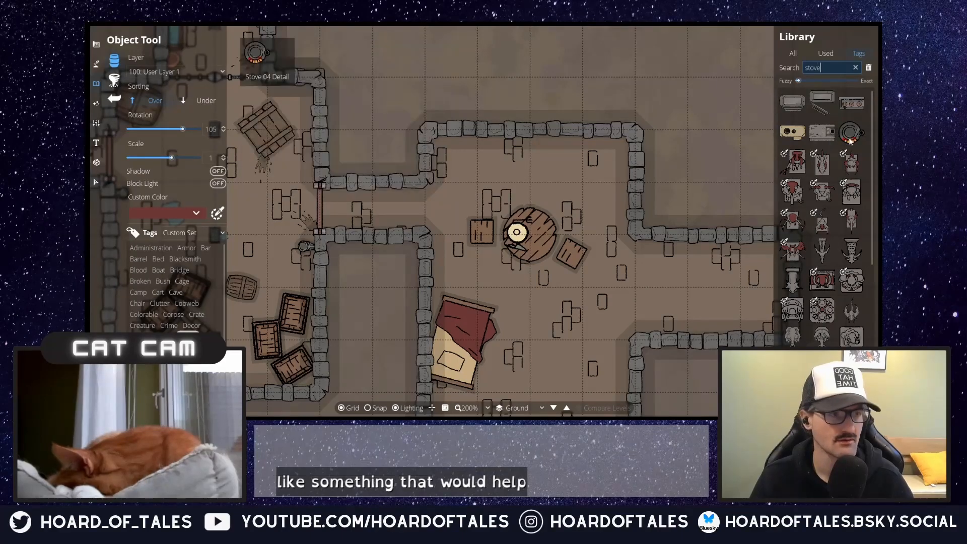
click(852, 132)
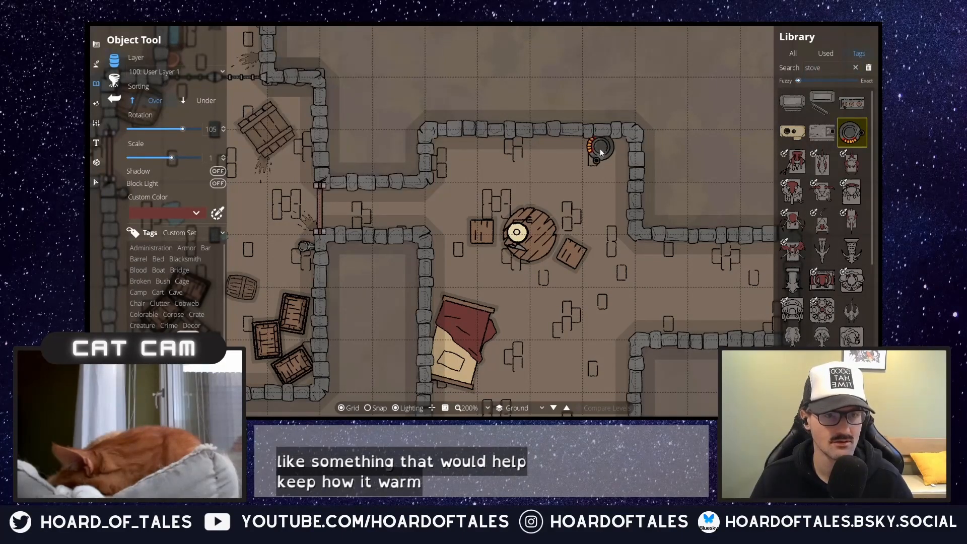
click(842, 107)
scroll(590, 162, down, 3)
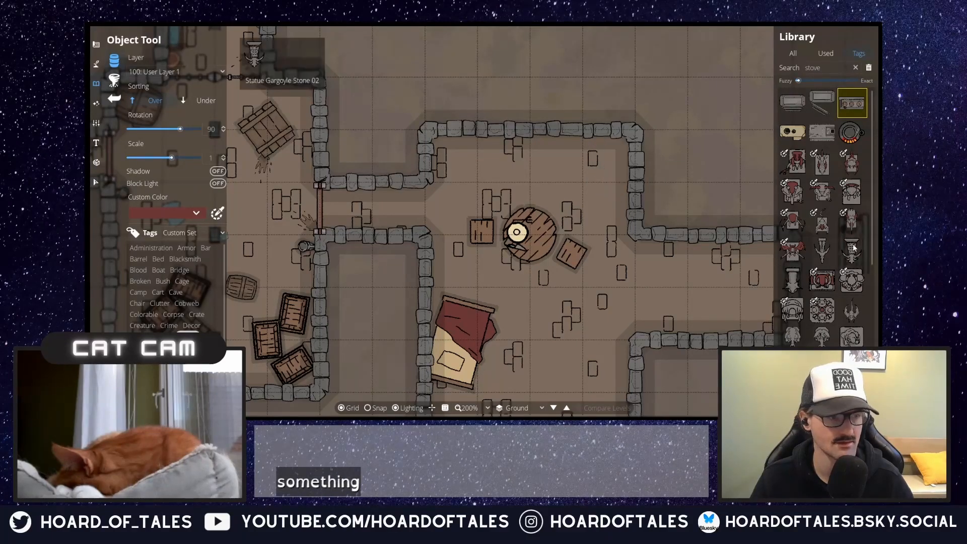
scroll(837, 221, down, 2)
scroll(852, 234, up, 2)
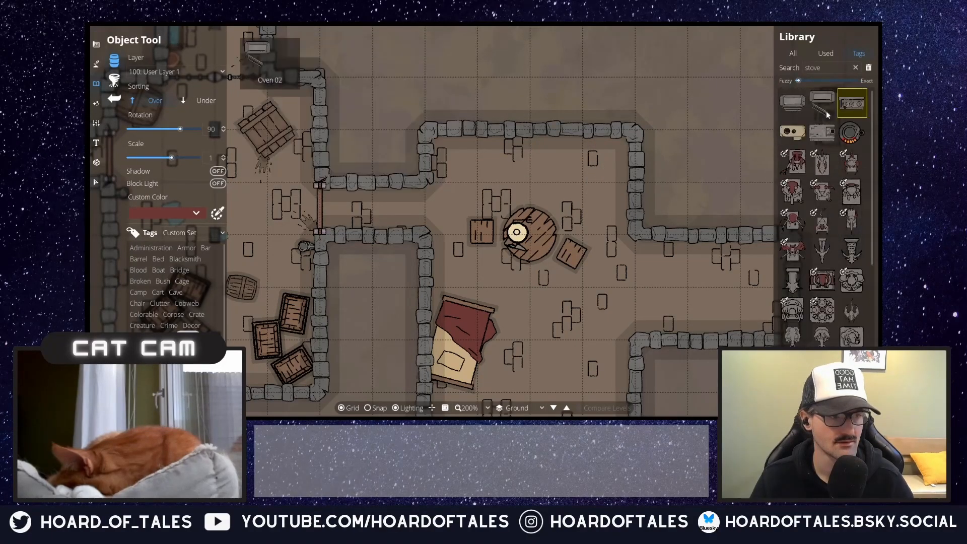
- Search the library for "oven" and try out the large oven and Oven 02 in the room's northeast corner
drag(831, 68, 769, 71)
text(ov)
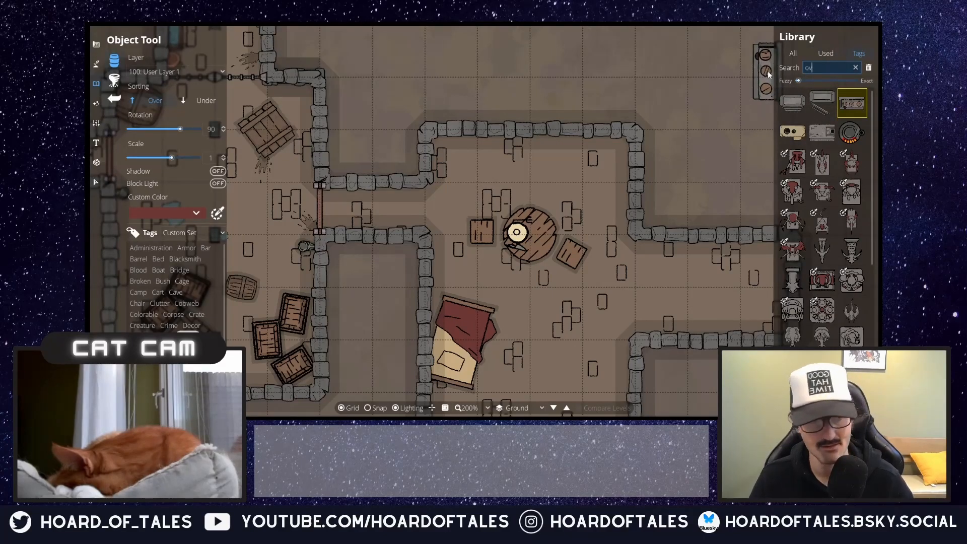
text(en)
click(794, 103)
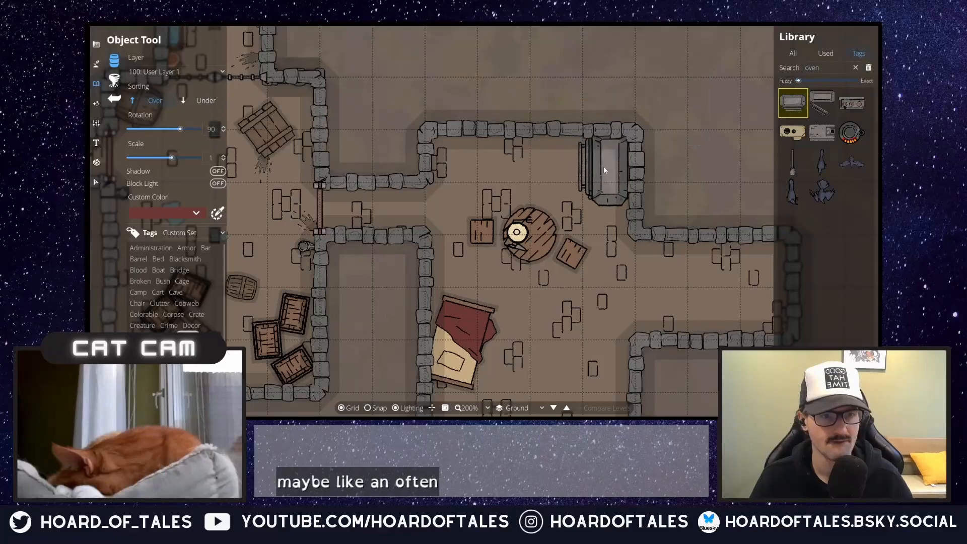
click(822, 103)
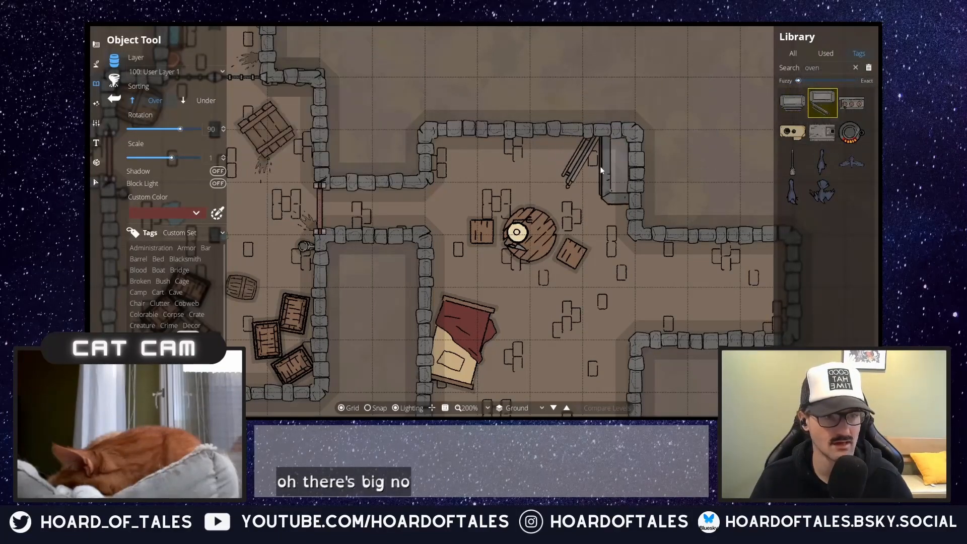
drag(831, 68, 771, 66)
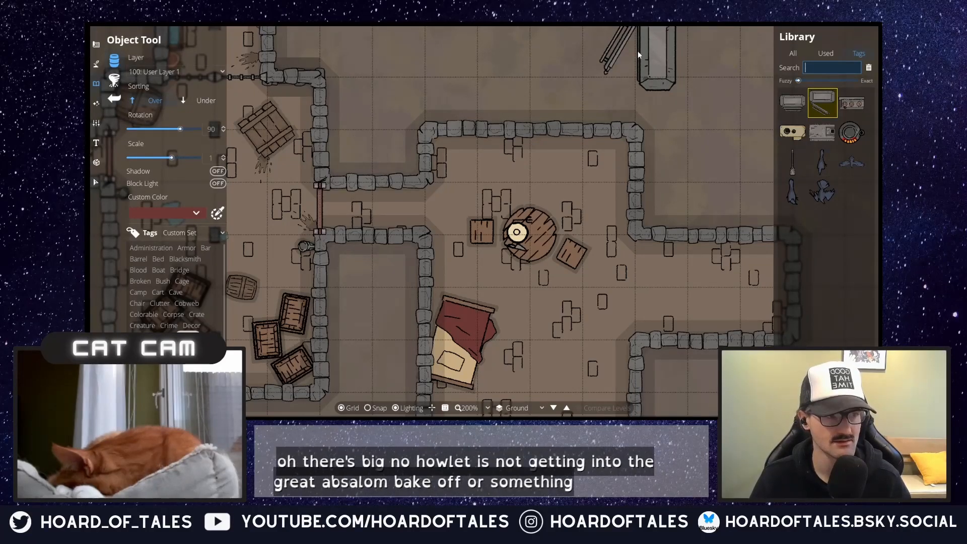
- Place the long three-burner stove, rotated 90°, against the east wall in the room's northeast corner
click(847, 109)
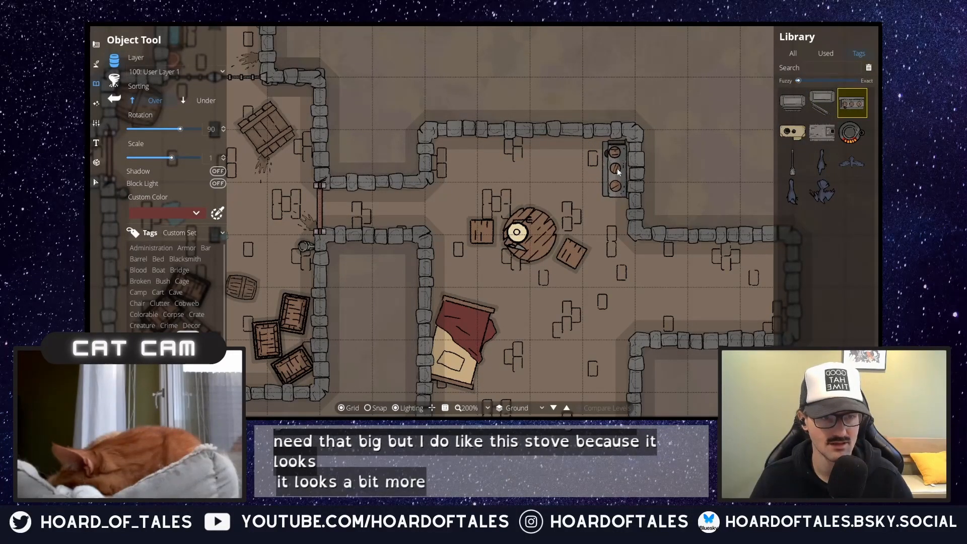
scroll(618, 172, down, 2)
scroll(615, 162, up, 2)
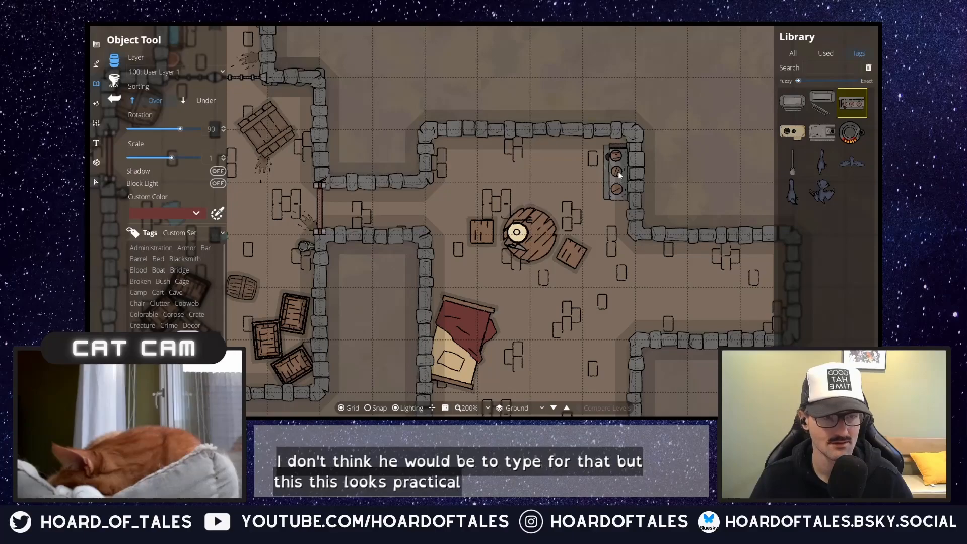
click(620, 175)
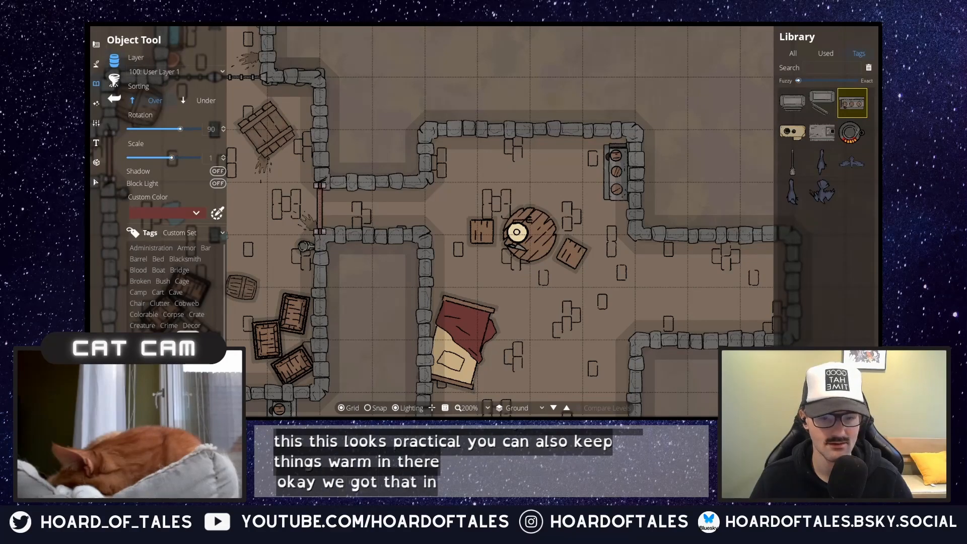
- Turn on the shadow for the stove placed in the room's northeast corner
click(96, 182)
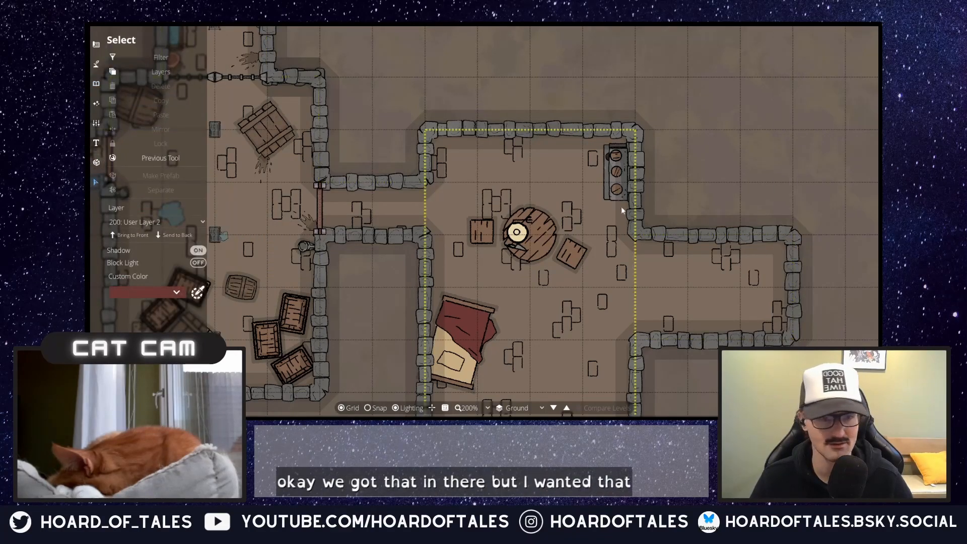
click(617, 171)
click(198, 250)
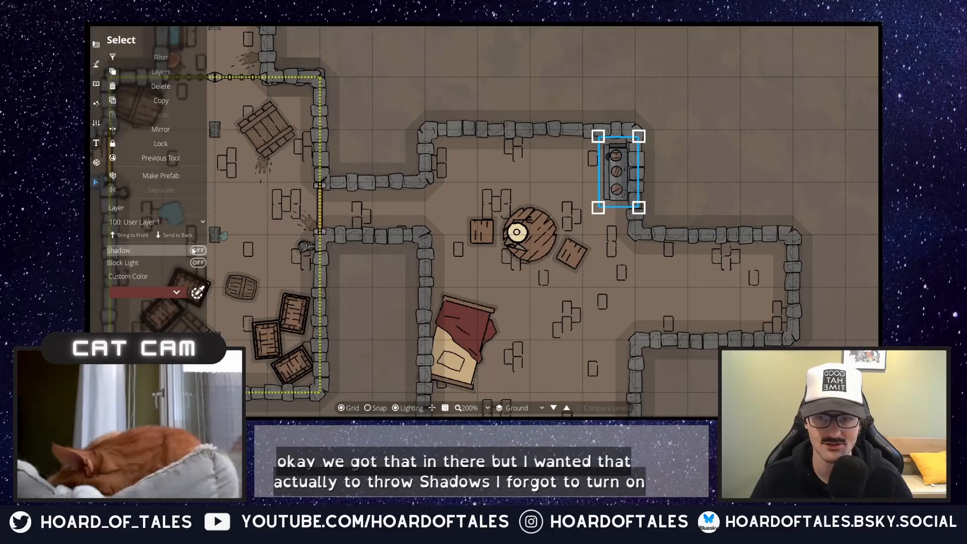
click(585, 275)
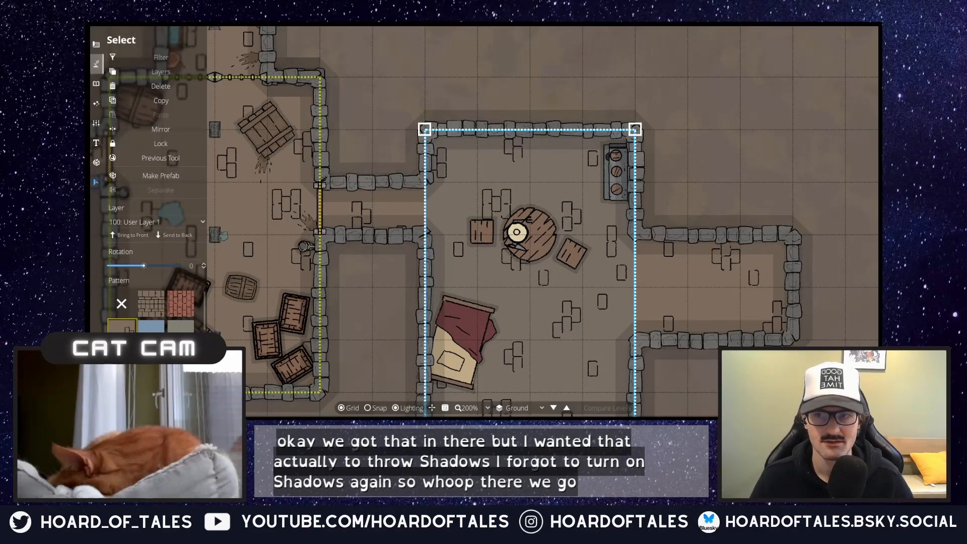
click(97, 45)
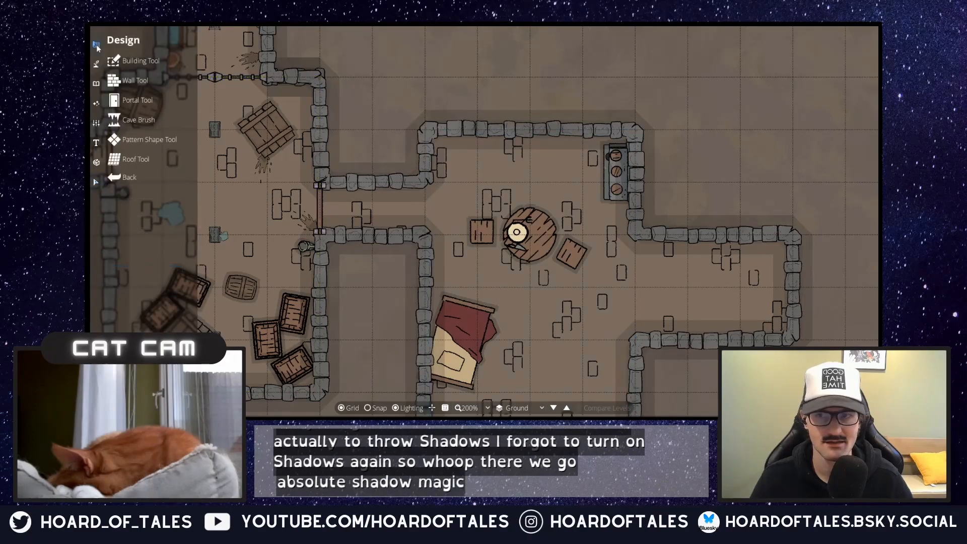
drag(669, 173, 700, 53)
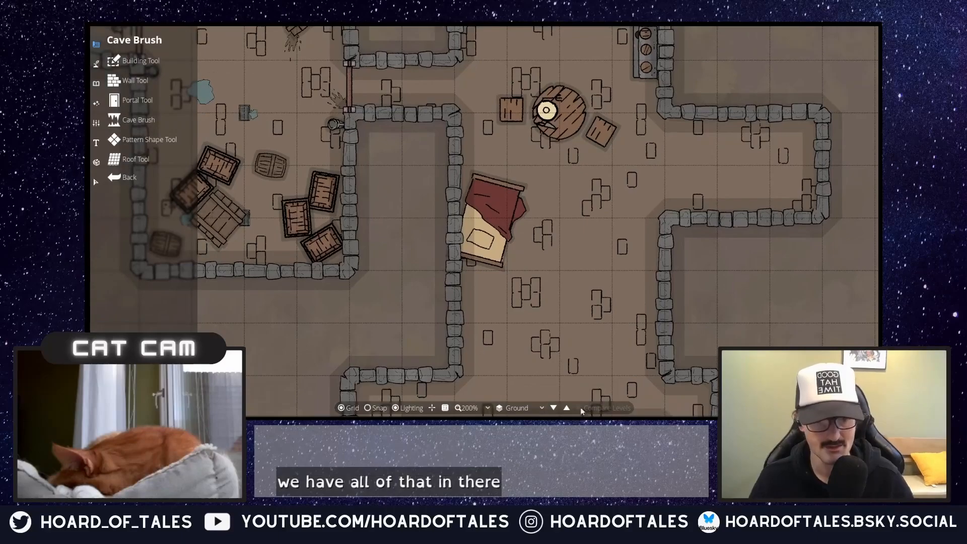
drag(604, 228, 477, 345)
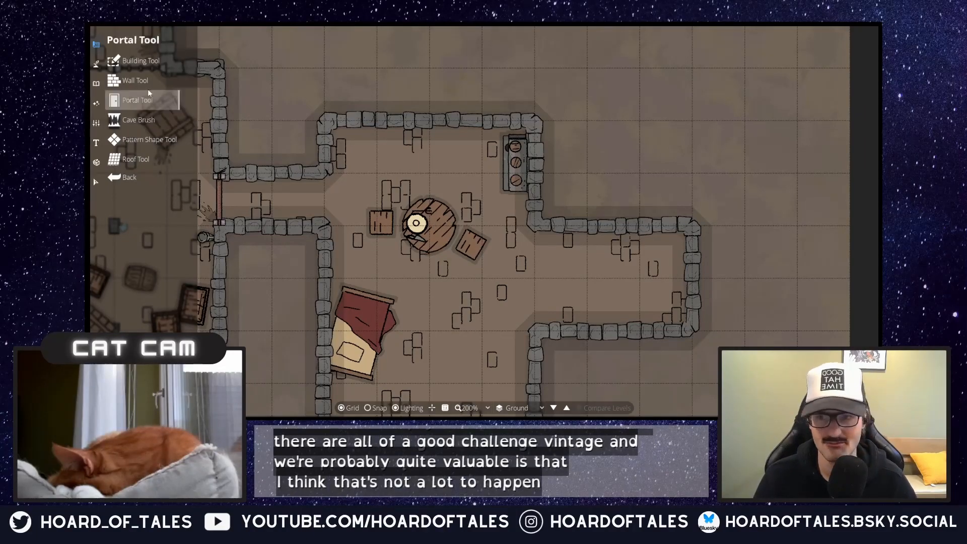
- Activate the Object Tool and search the entire library for "shelf"
click(100, 64)
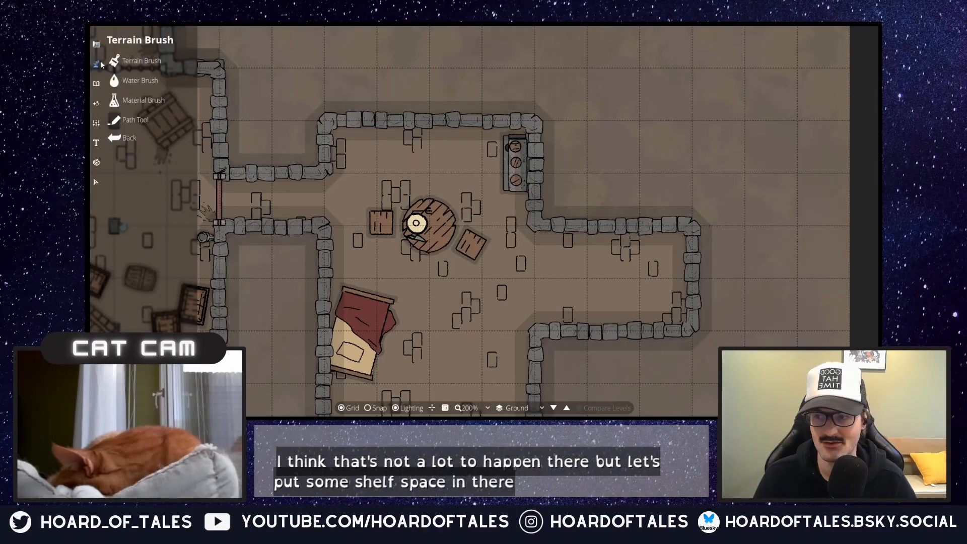
click(96, 83)
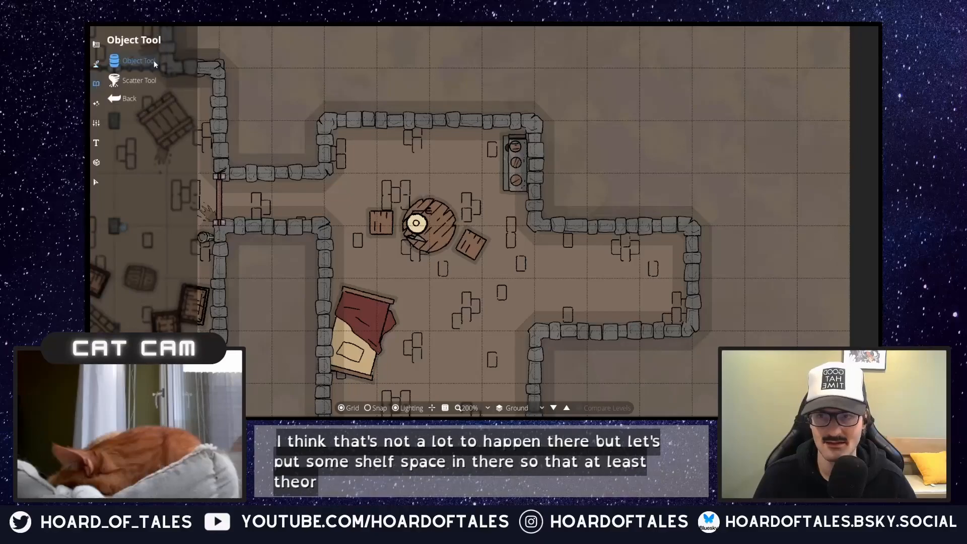
click(153, 60)
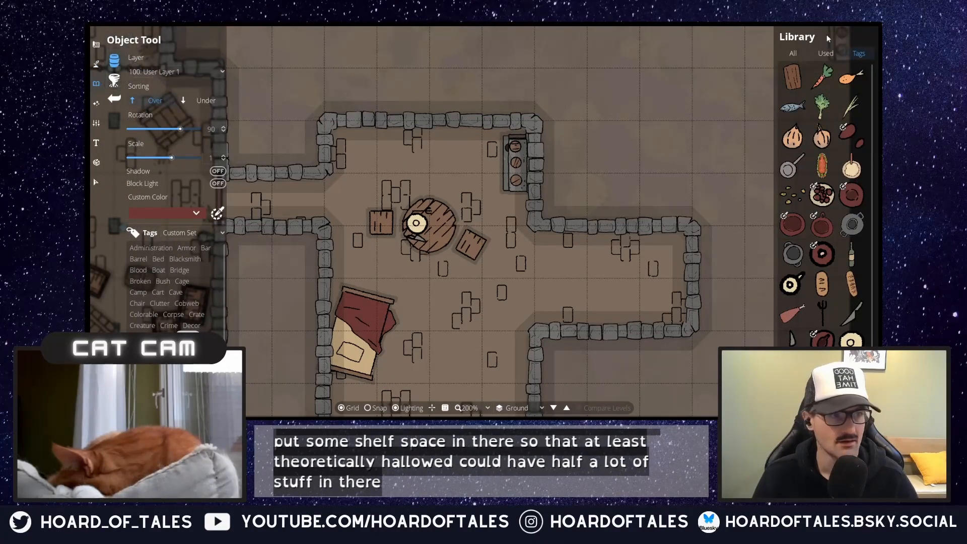
click(801, 59)
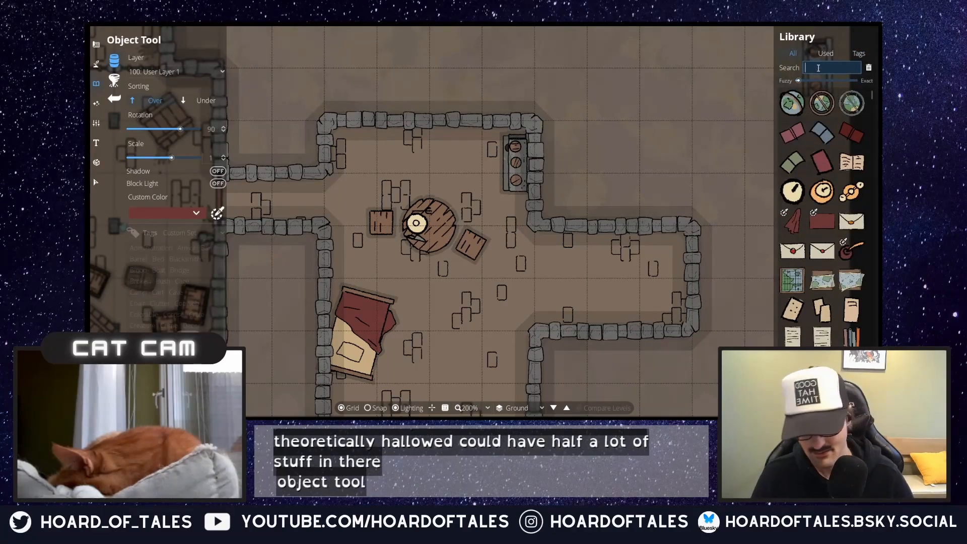
text(shelf)
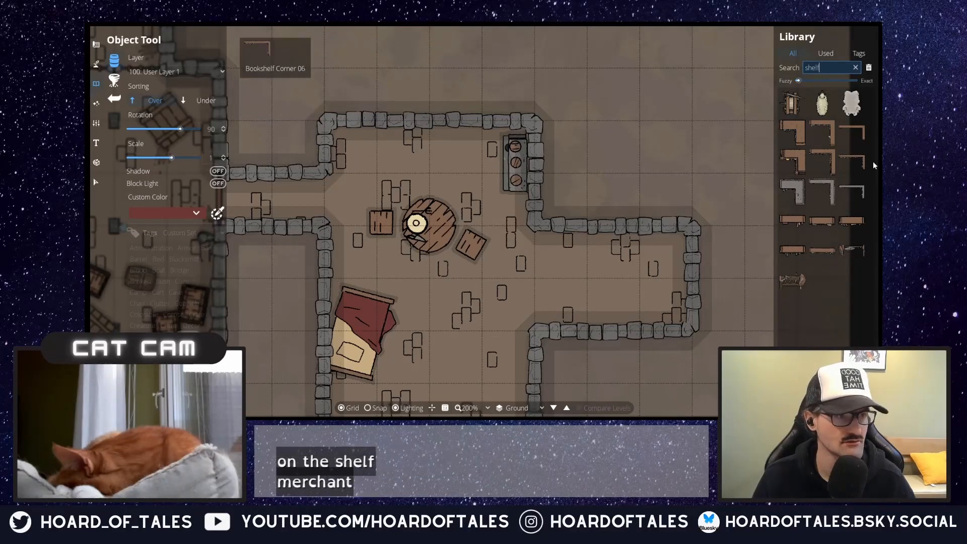
- Try out two corner bookshelves and a straight shelf at different rotations as storage for the room
click(852, 132)
scroll(621, 226, down, 3)
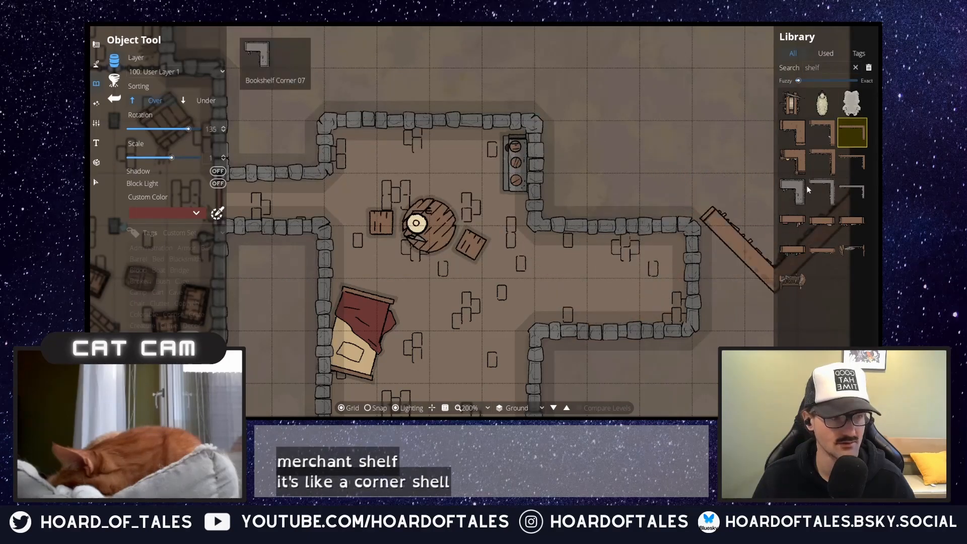
click(842, 162)
scroll(559, 262, down, 3)
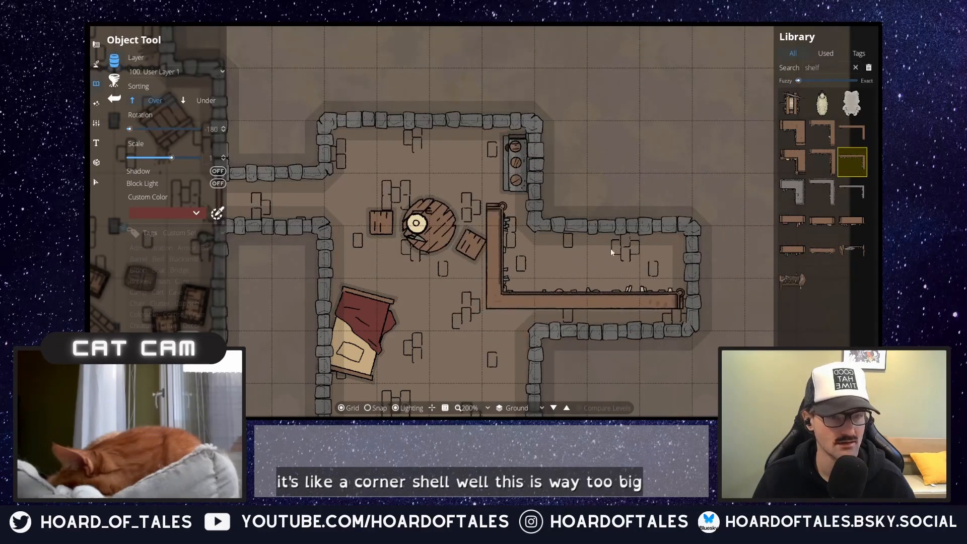
click(820, 251)
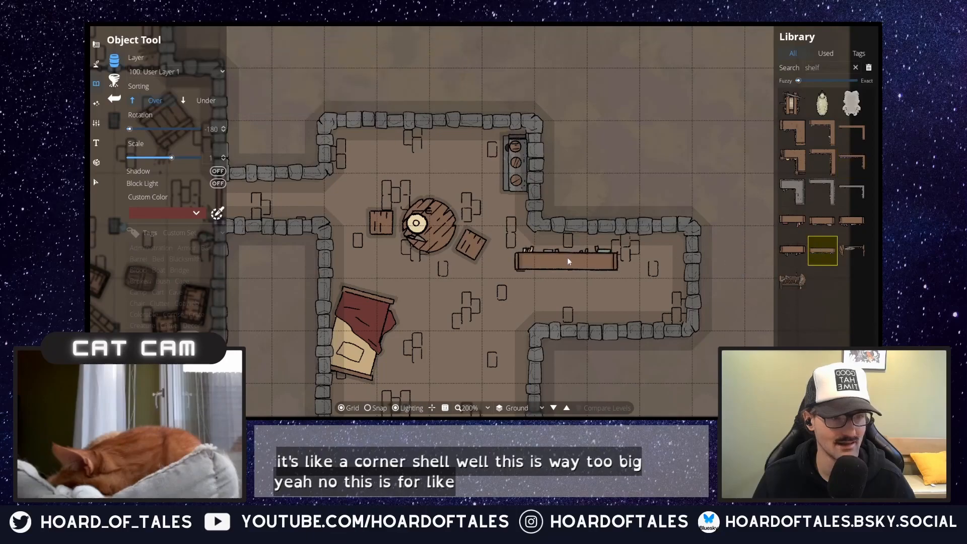
scroll(569, 255, down, 12)
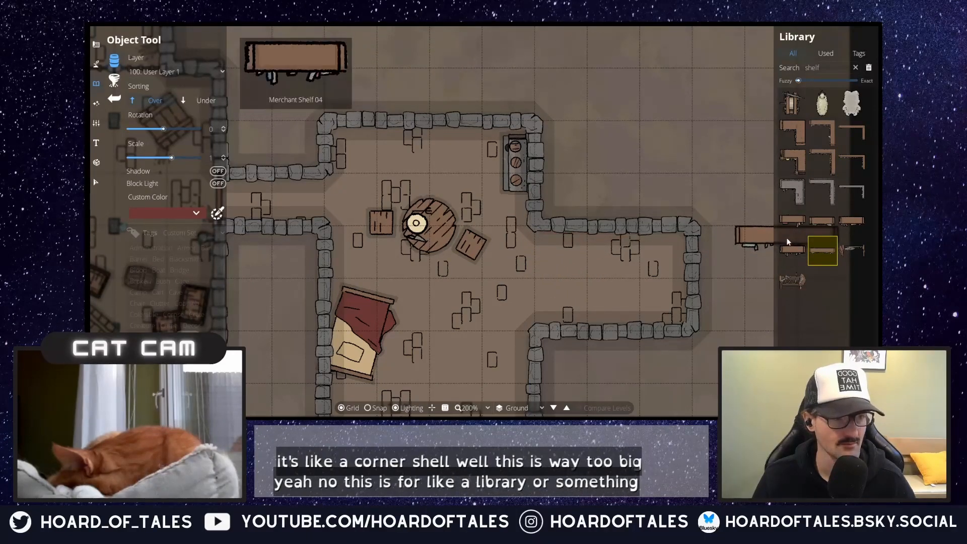
- Replace the Dining tag filter with storage objects and look through the desks, bookshelves and merchant shelves
click(187, 311)
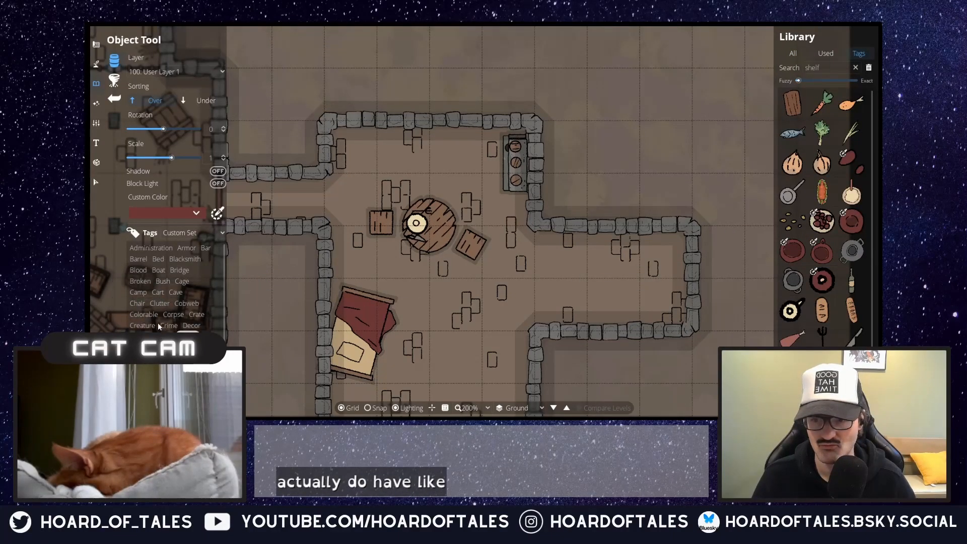
scroll(161, 322, down, 3)
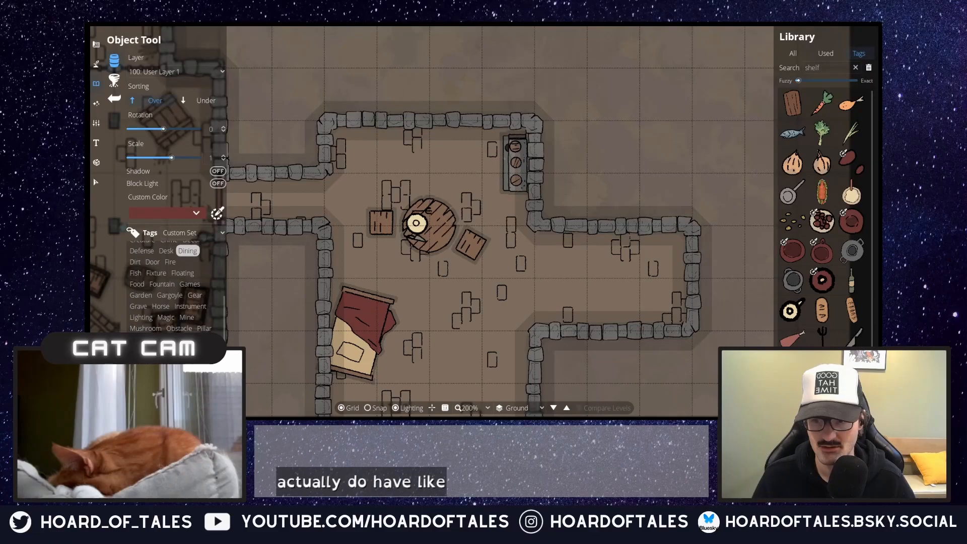
click(188, 250)
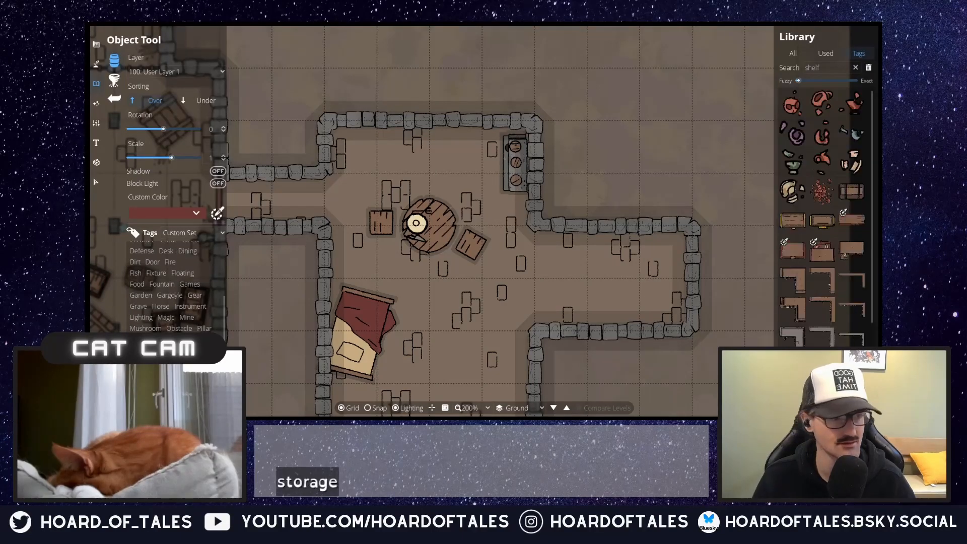
scroll(841, 268, down, 2)
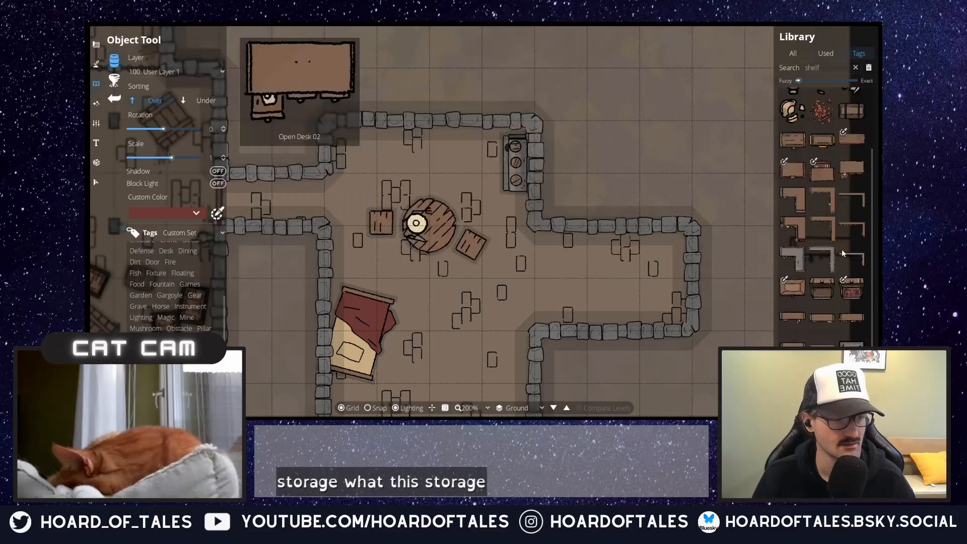
scroll(816, 303, down, 1)
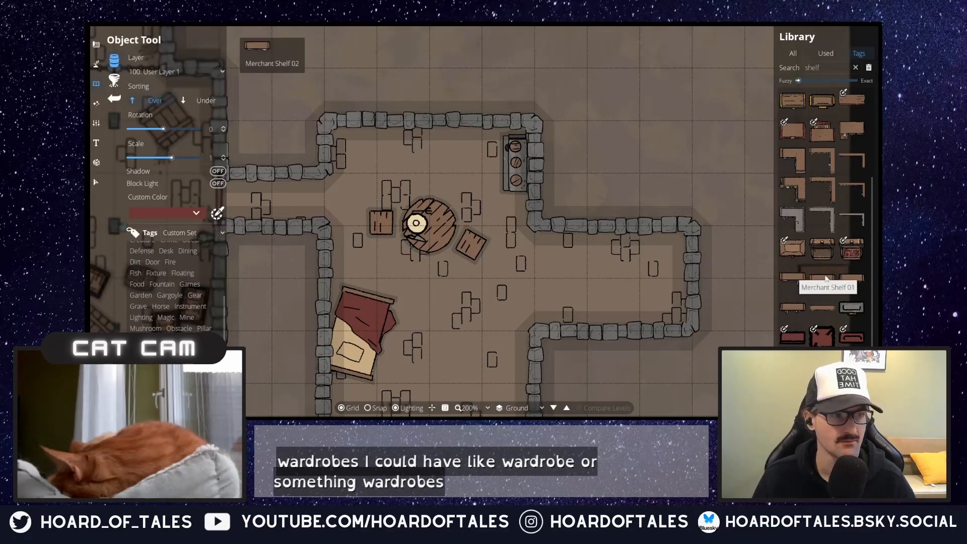
scroll(852, 226, up, 2)
scroll(860, 236, down, 1)
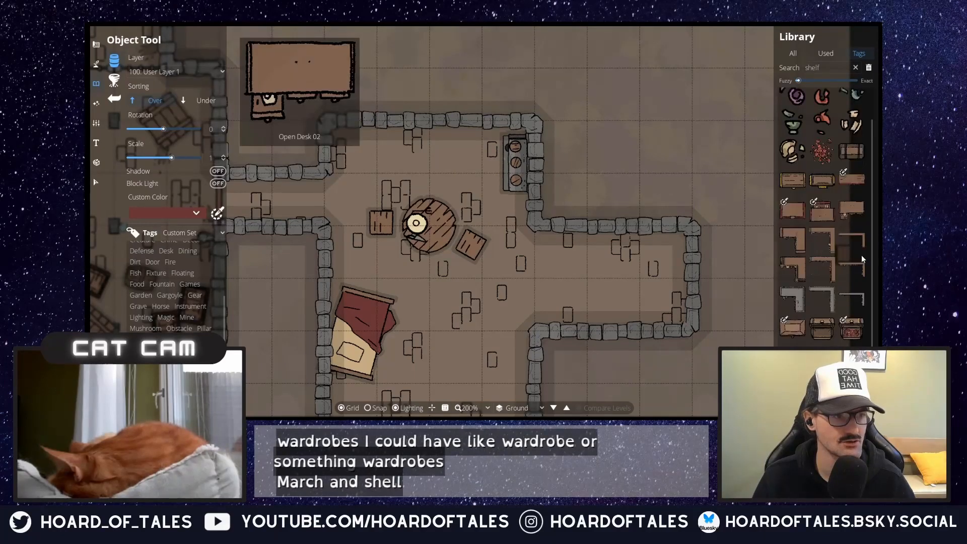
scroll(830, 280, down, 1)
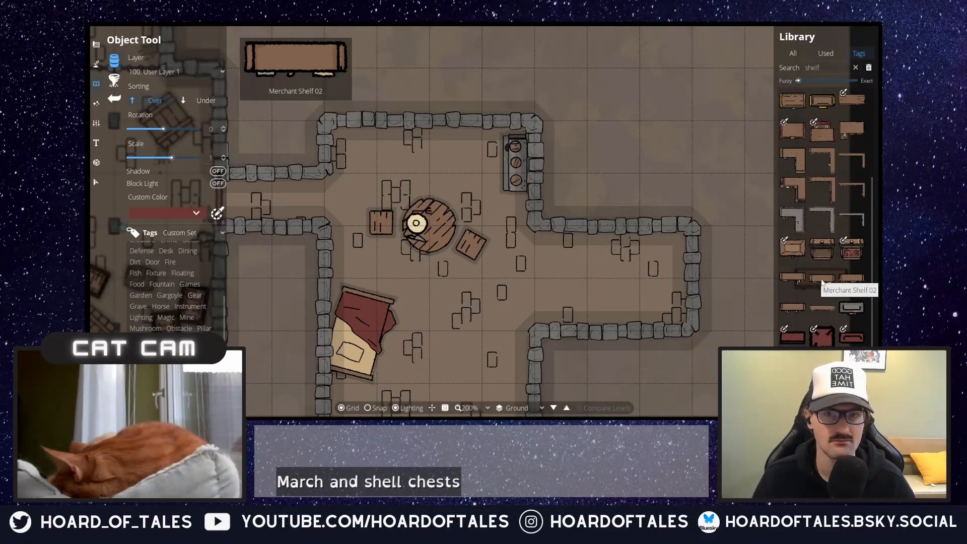
- Place a straight shelf along the eastern alcove's north wall and a second one, rotated -180°, along its south wall
click(826, 309)
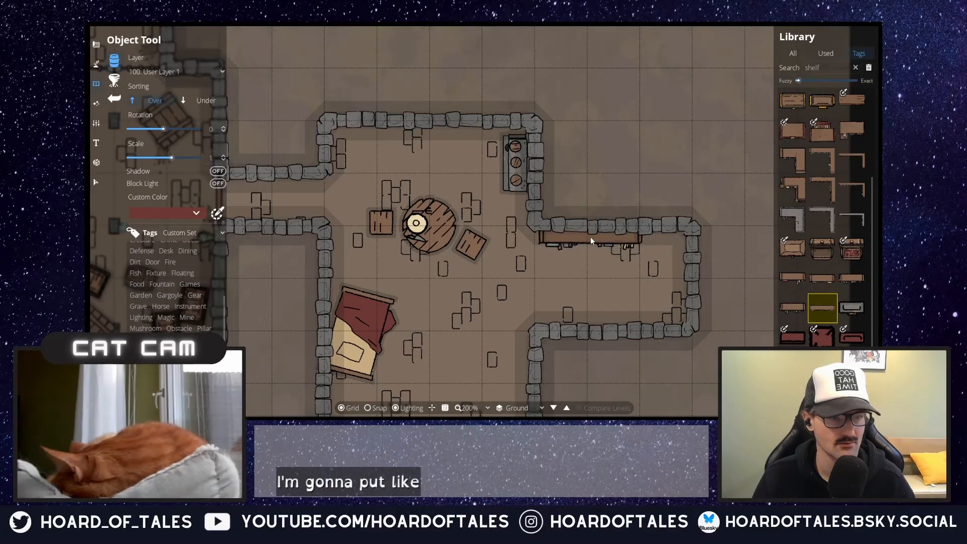
click(590, 236)
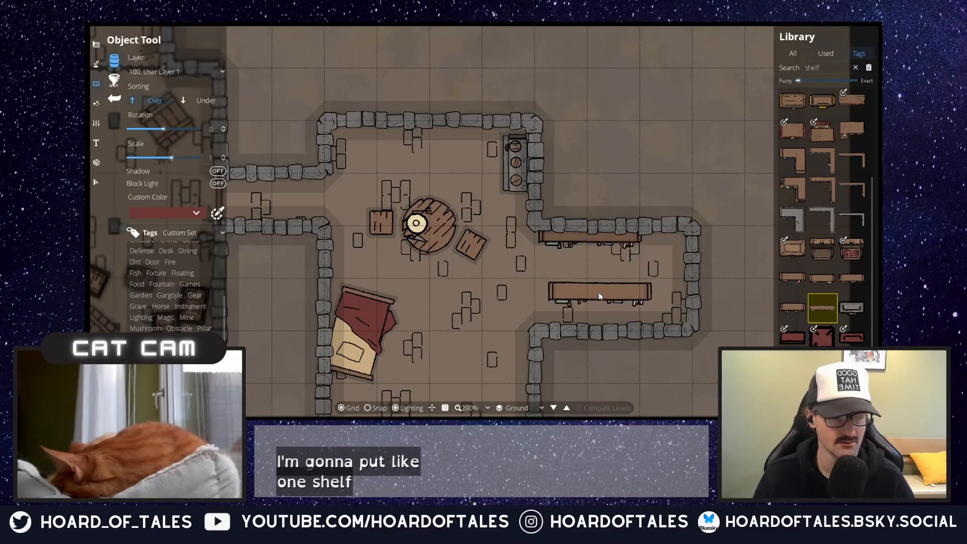
scroll(603, 289, down, 9)
scroll(603, 288, down, 3)
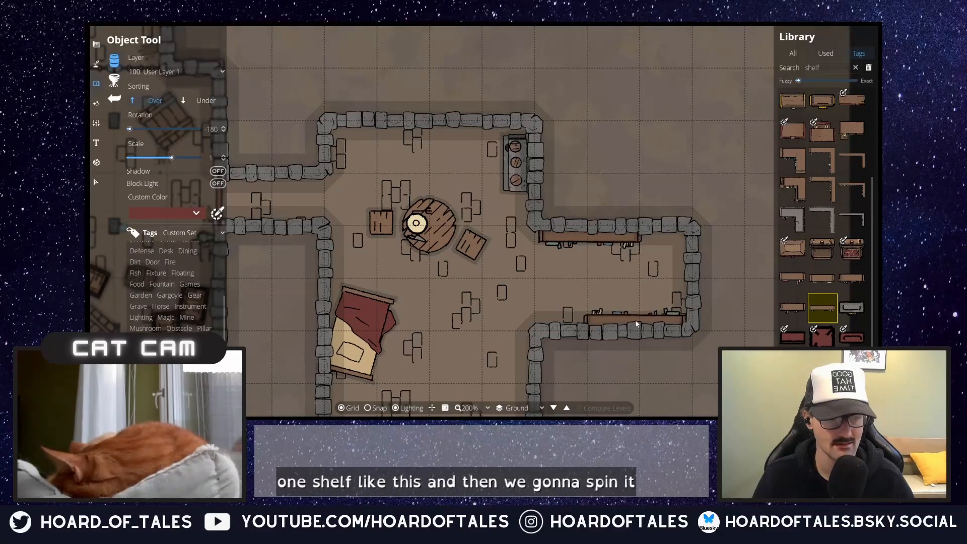
click(636, 320)
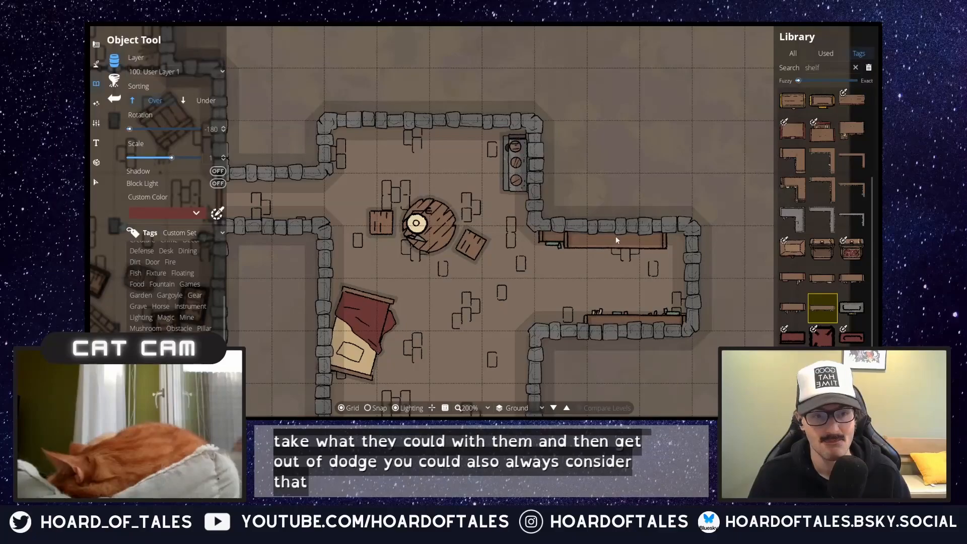
click(590, 236)
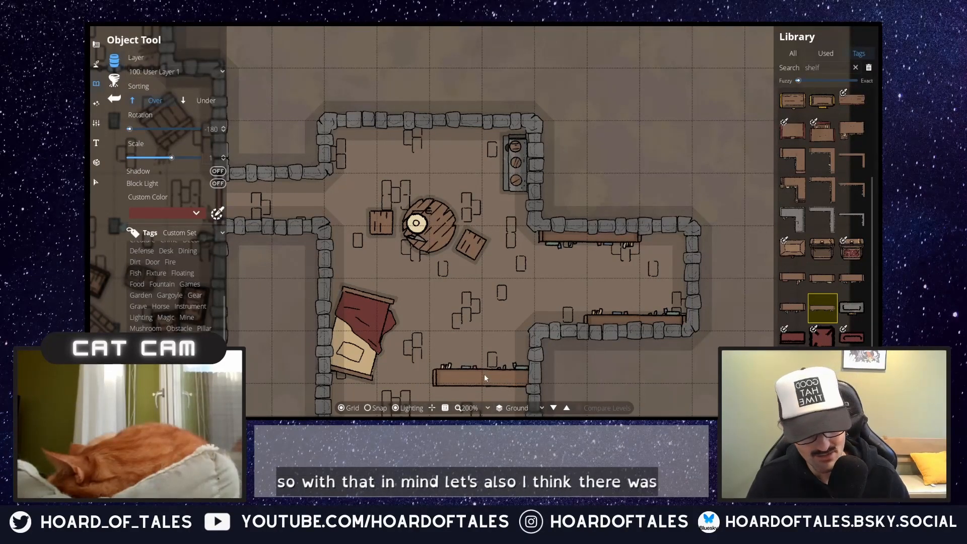
- Search the library for "sack" and place Sack 15, coloured orange and rotated -60°, in the eastern alcove's northeast corner
drag(832, 67, 714, 59)
text(sack)
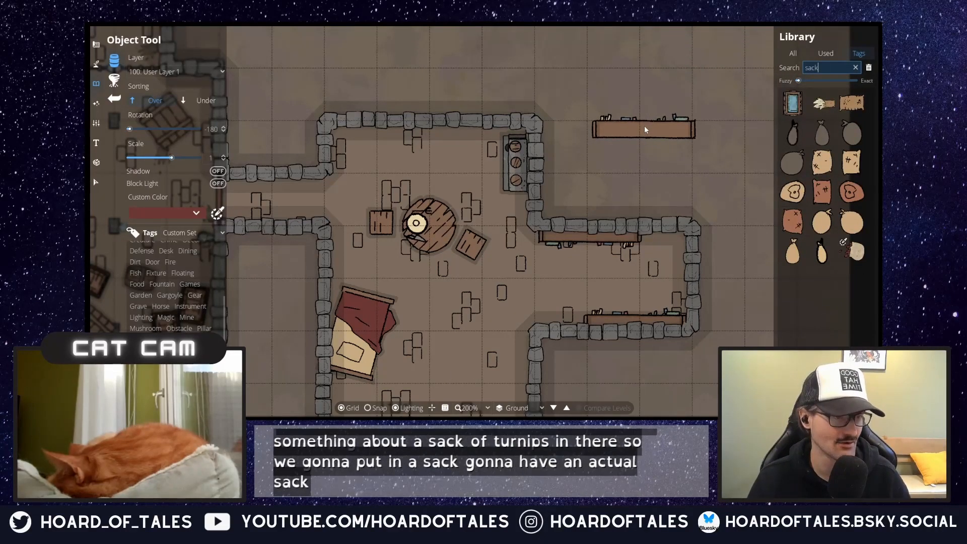
mouse_move(860, 254)
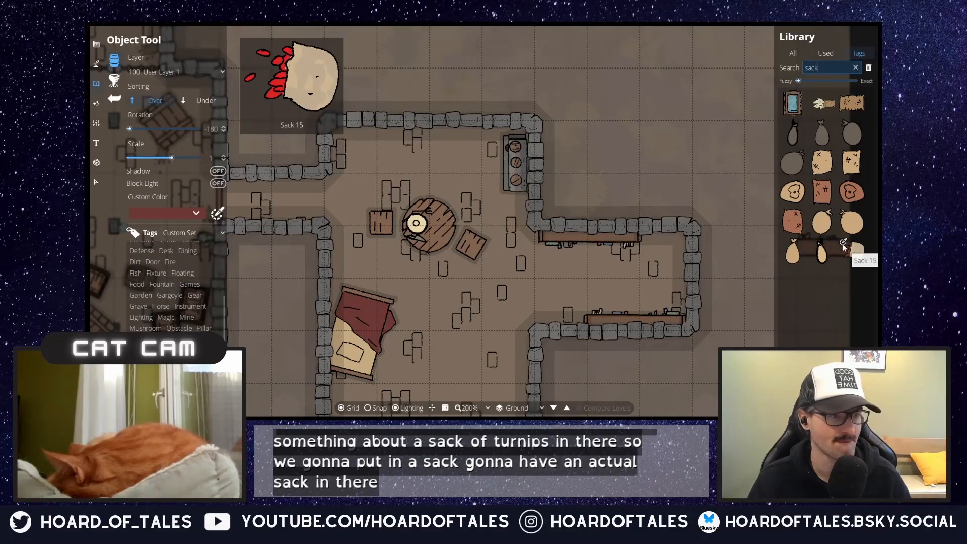
click(845, 247)
click(143, 213)
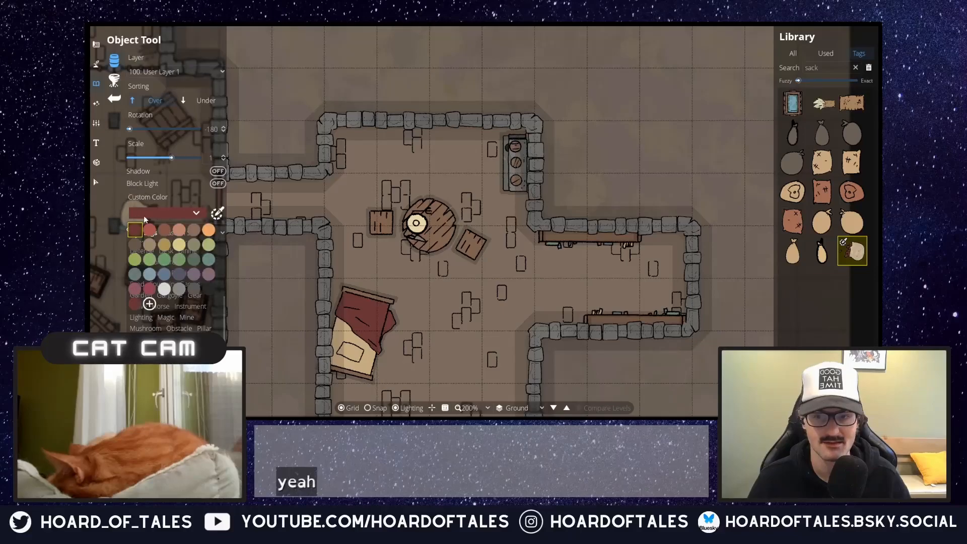
click(208, 230)
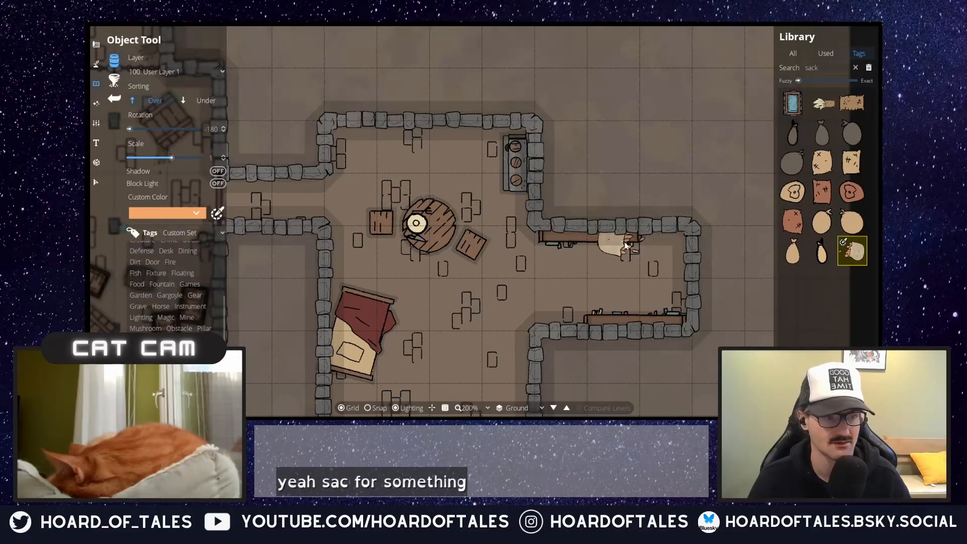
scroll(650, 263, up, 4)
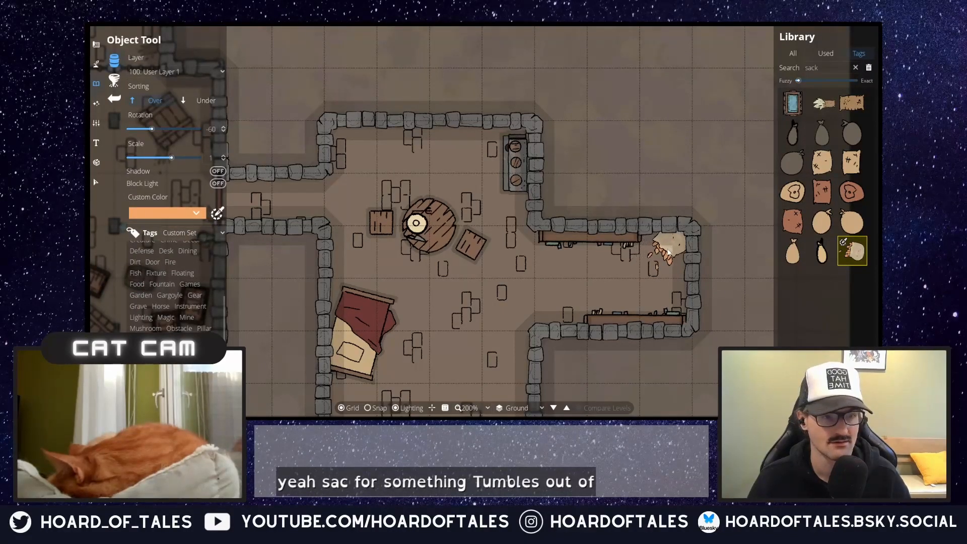
click(672, 252)
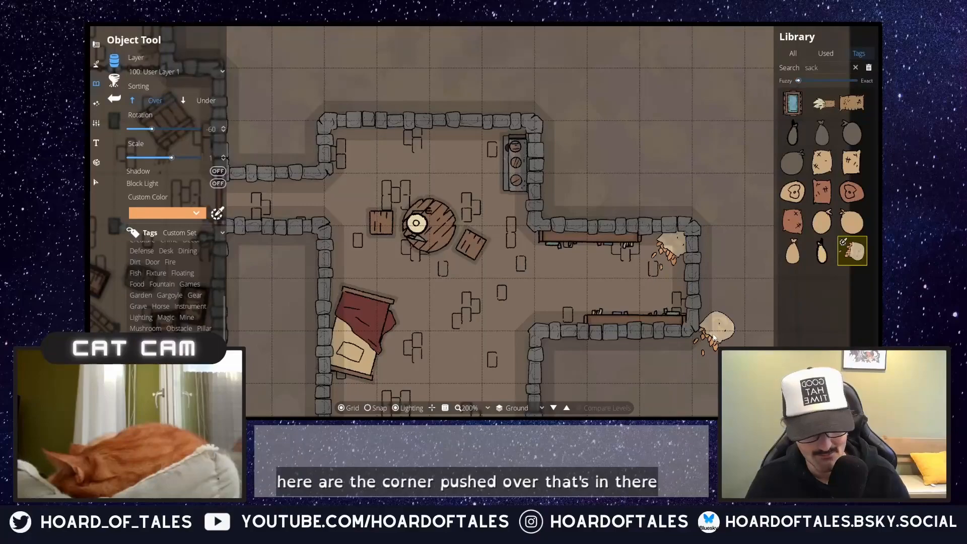
- Search the library for "barrel" and place Barrel 02, rotated -45°, against the alcove's south wall just west of the shelf
double_click(812, 68)
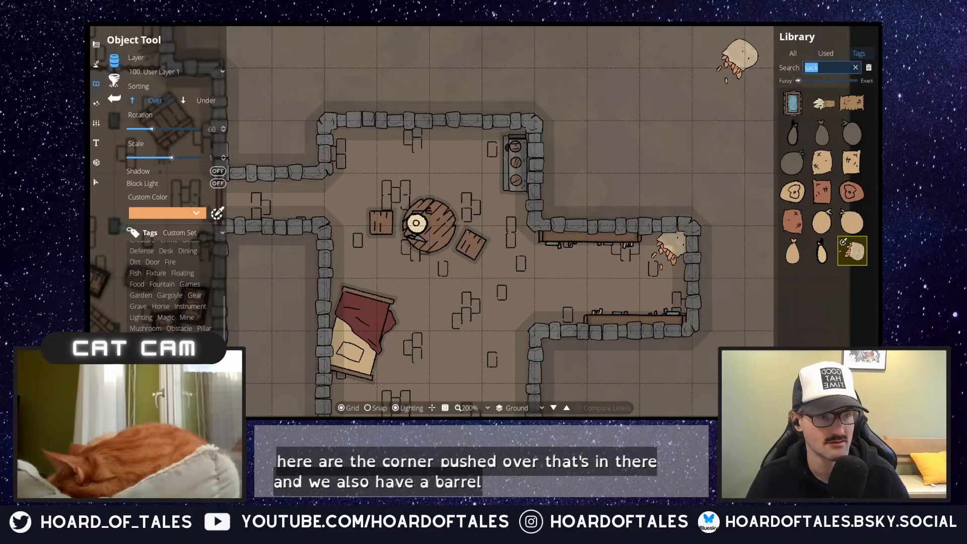
text(barrel)
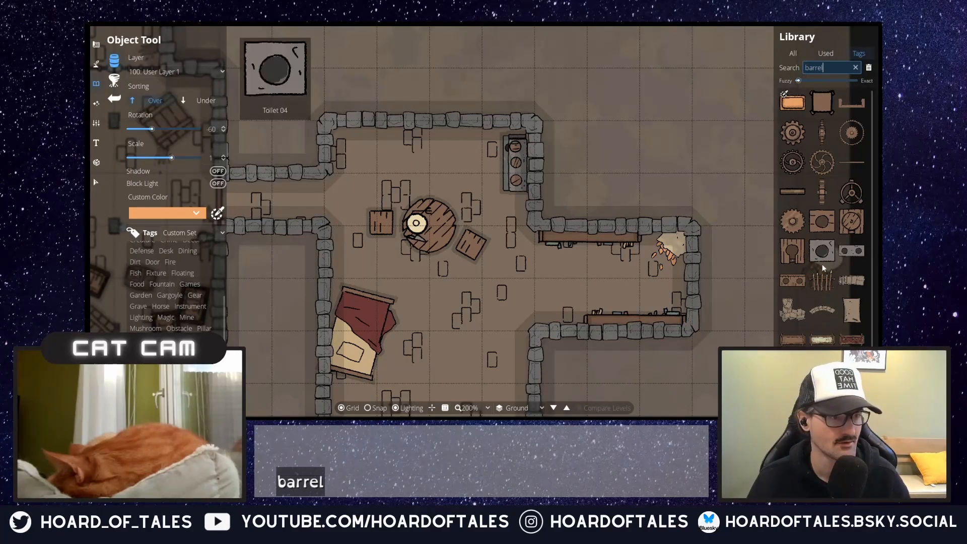
scroll(823, 264, down, 1)
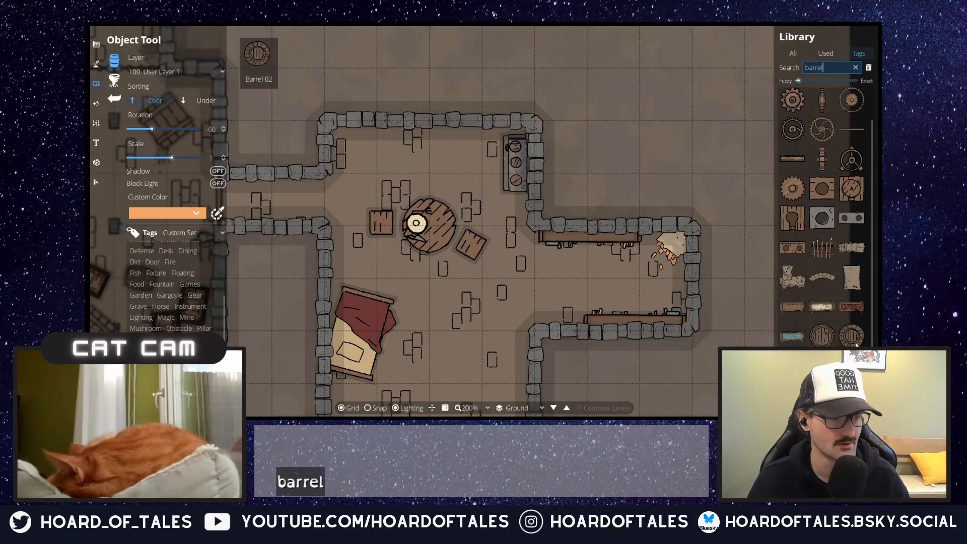
click(852, 335)
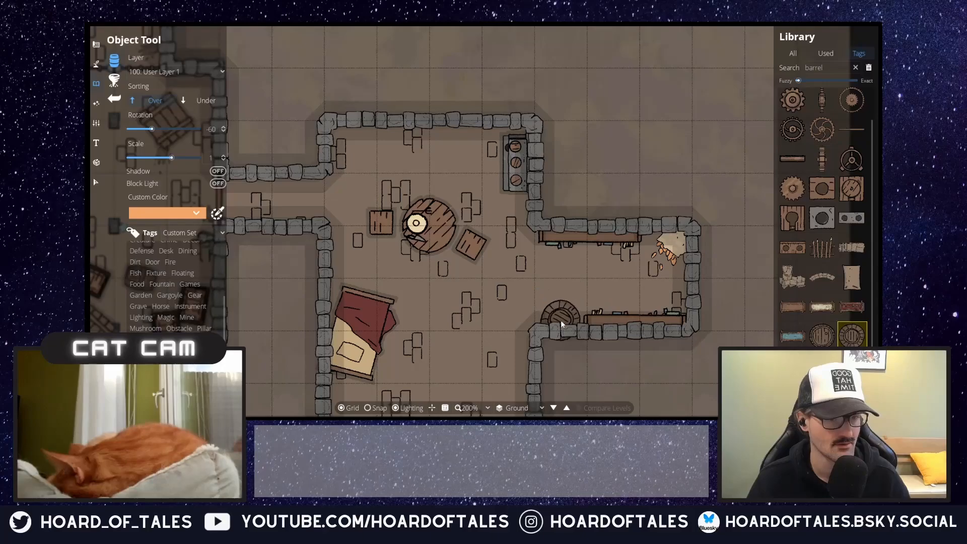
scroll(558, 307, up, 1)
click(559, 312)
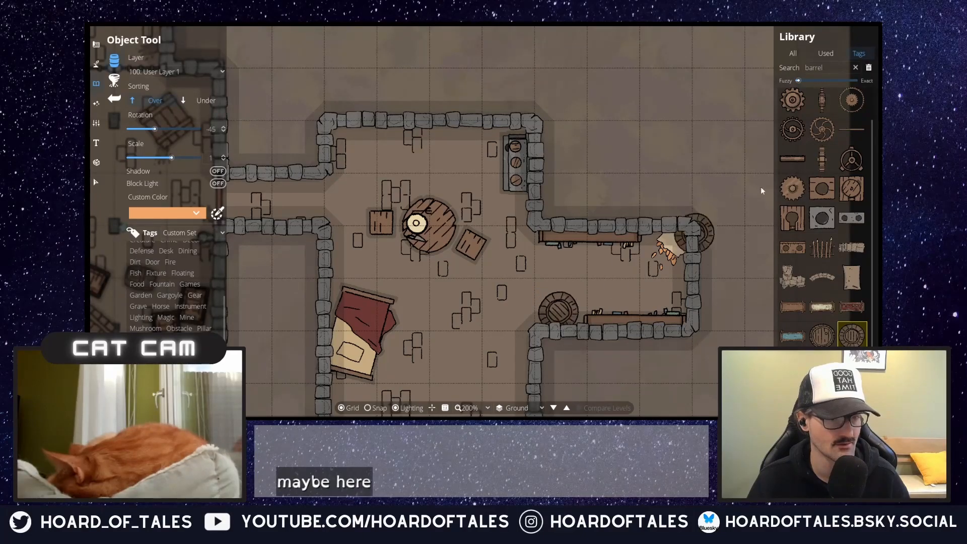
drag(832, 68, 678, 58)
text(bottl)
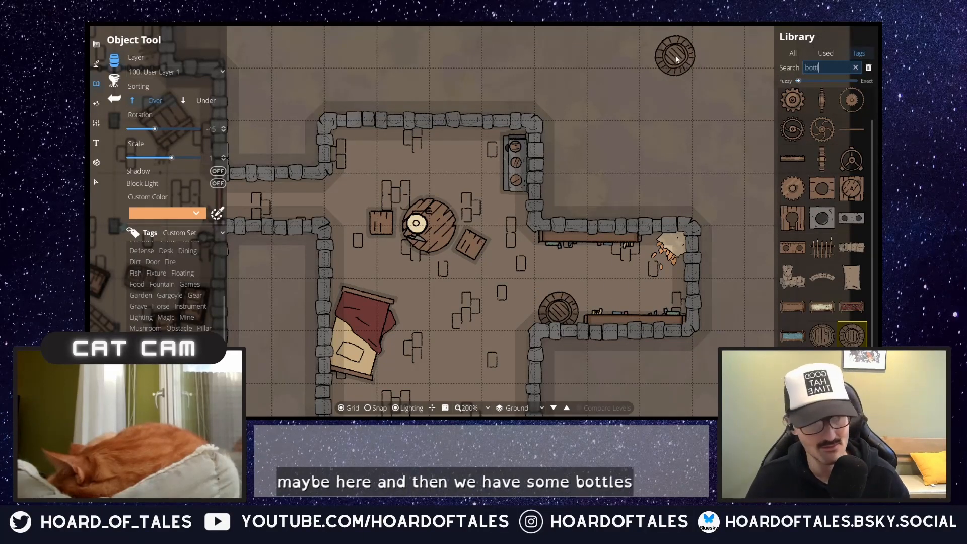
text(es)
click(820, 112)
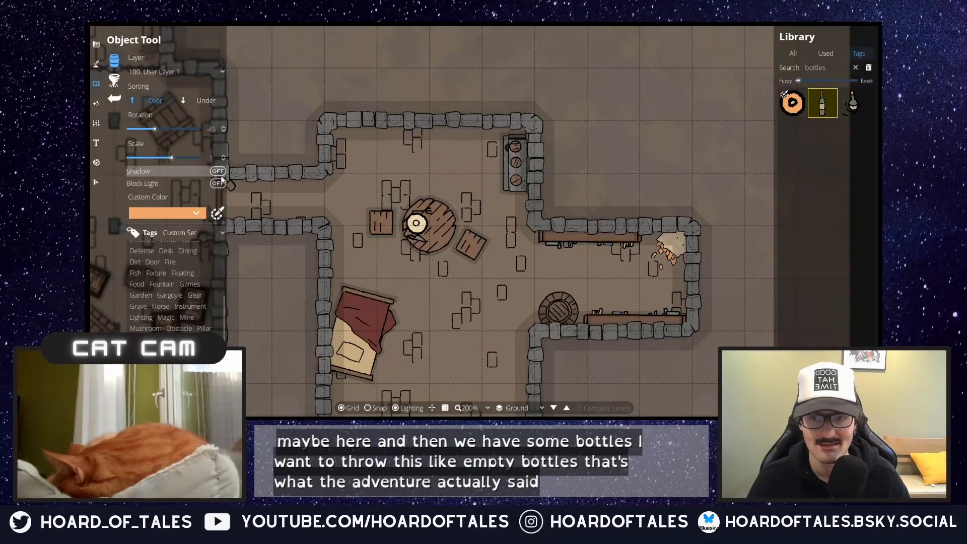
- Select the barrel and the spilled sack together and enable their shadow
click(96, 182)
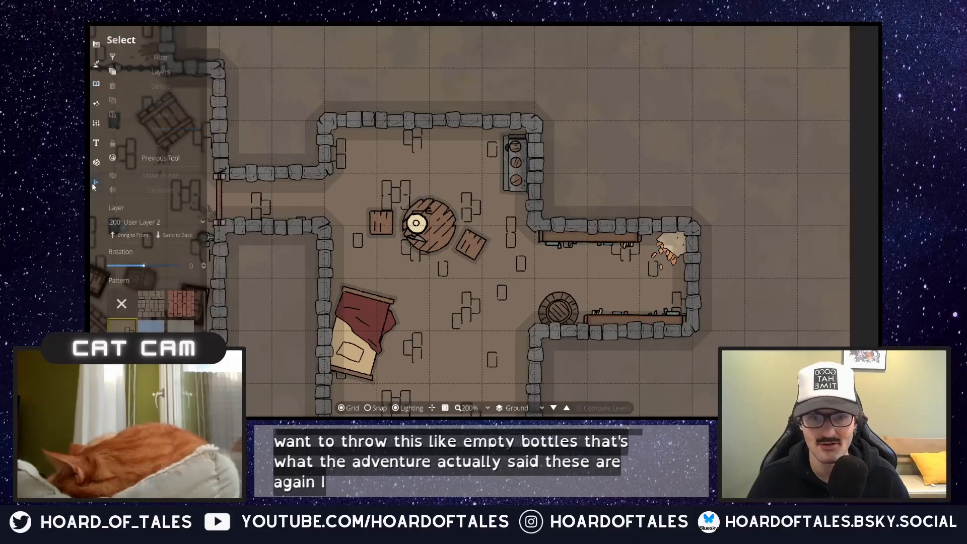
click(555, 302)
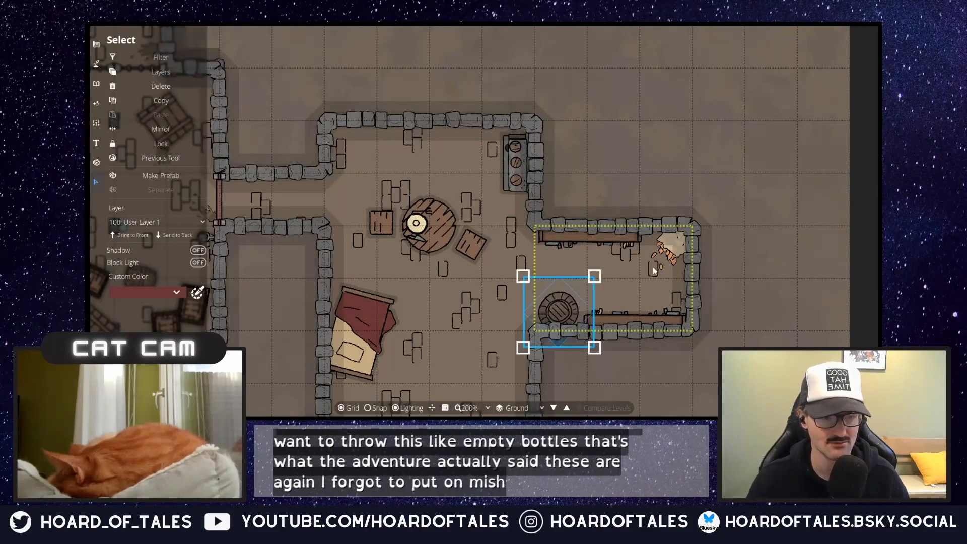
shift+click(672, 245)
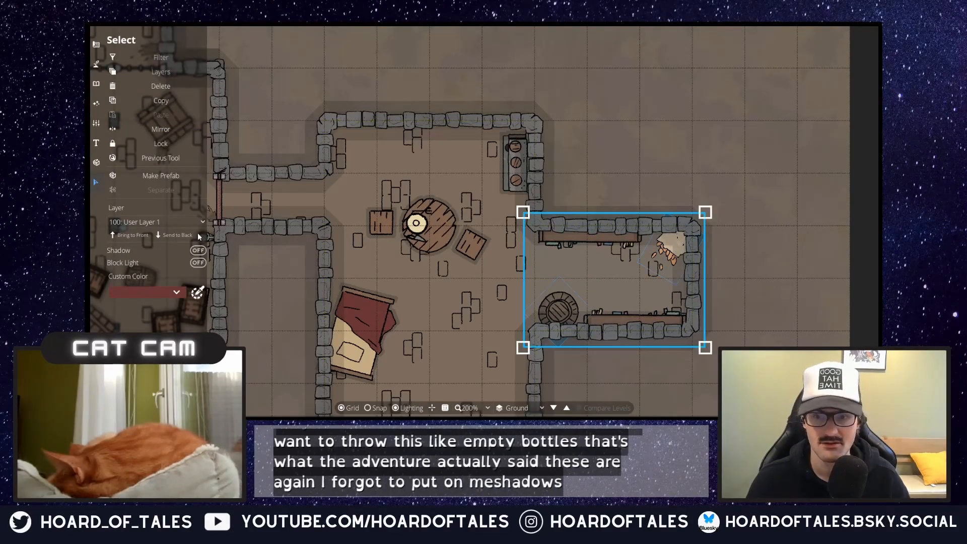
click(198, 250)
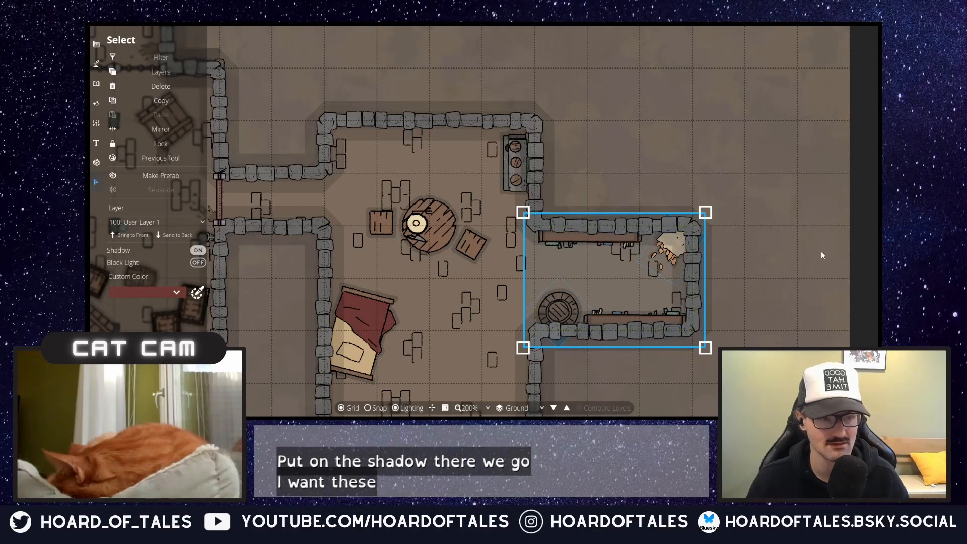
key(Escape)
- Return to the Object Tool, search the entire library for "bottle" and set the slender bottle's scale to 0.5
click(98, 43)
click(95, 64)
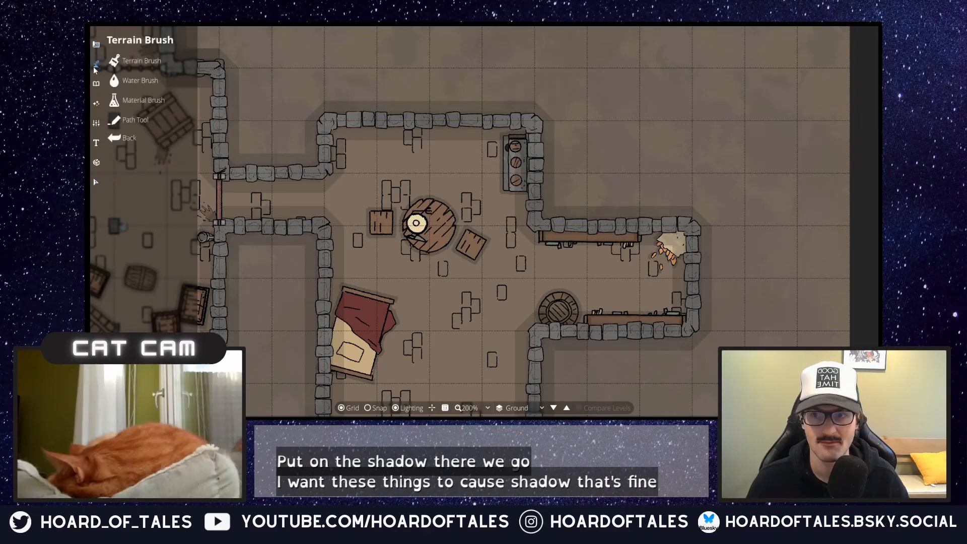
click(97, 84)
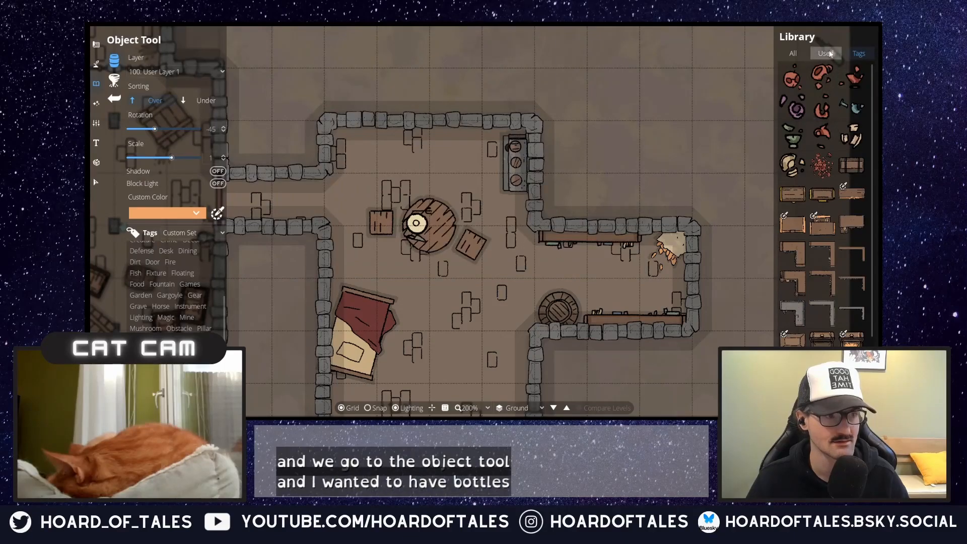
click(793, 53)
text(bottles)
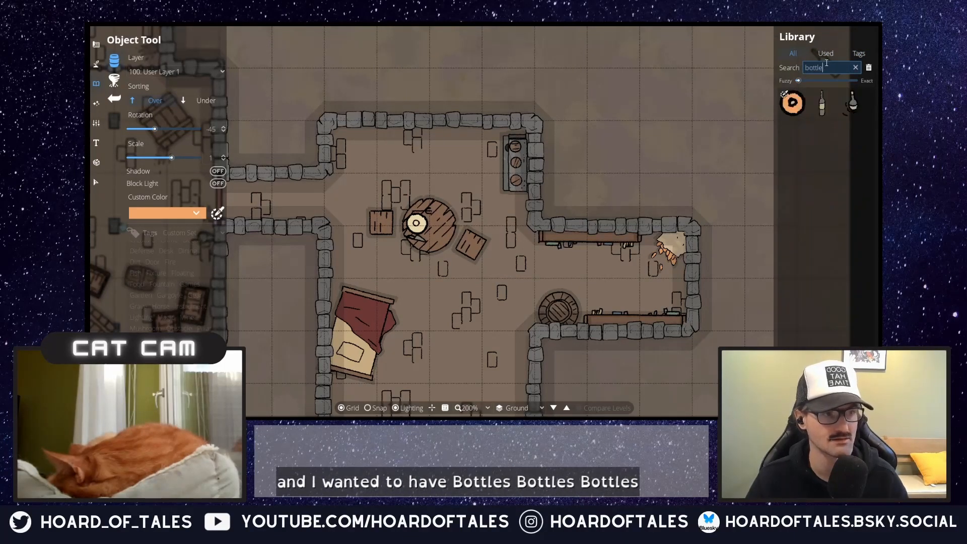
mouse_move(827, 113)
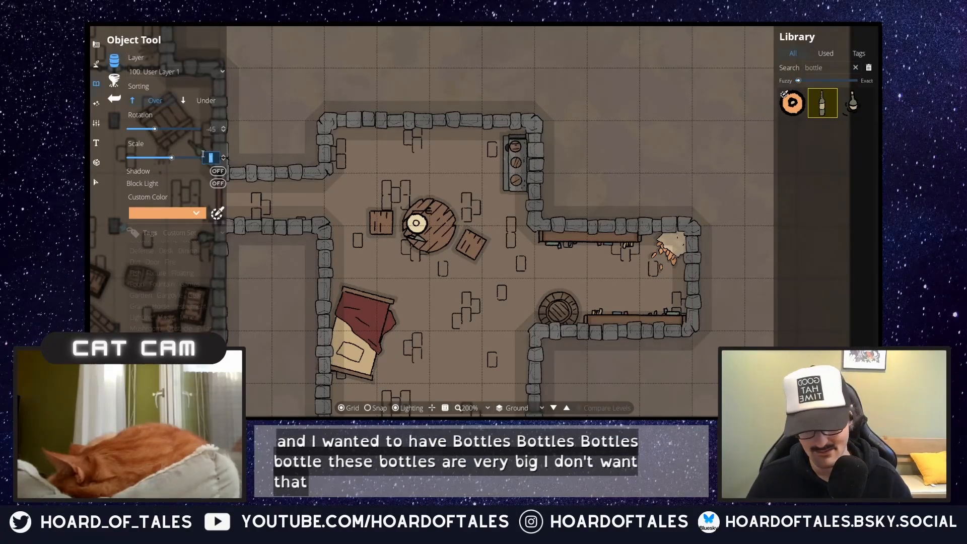
text(.5)
key(Return)
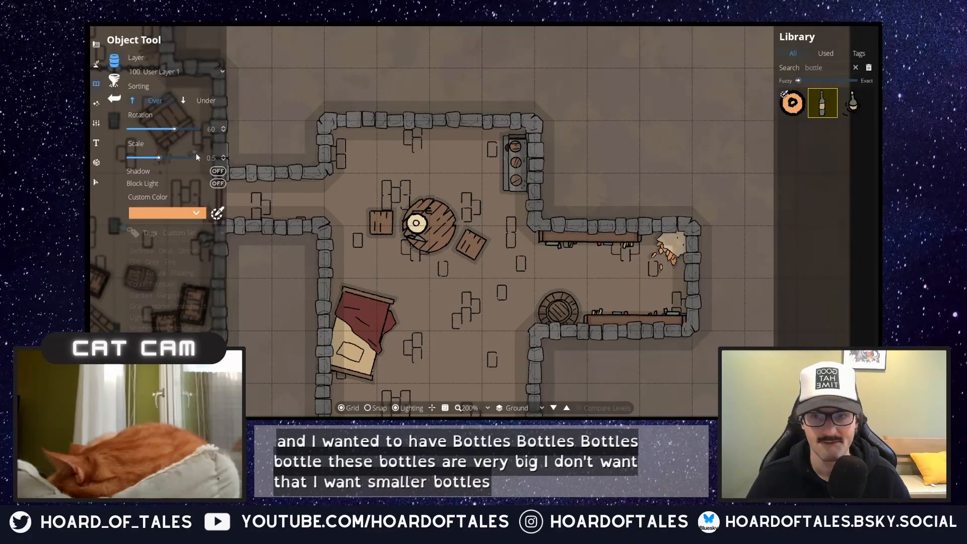
- Scatter three bottles on the floor: one mid-alcove, one at -45° above the southern shelf and one at -150° west of the barrel
click(218, 171)
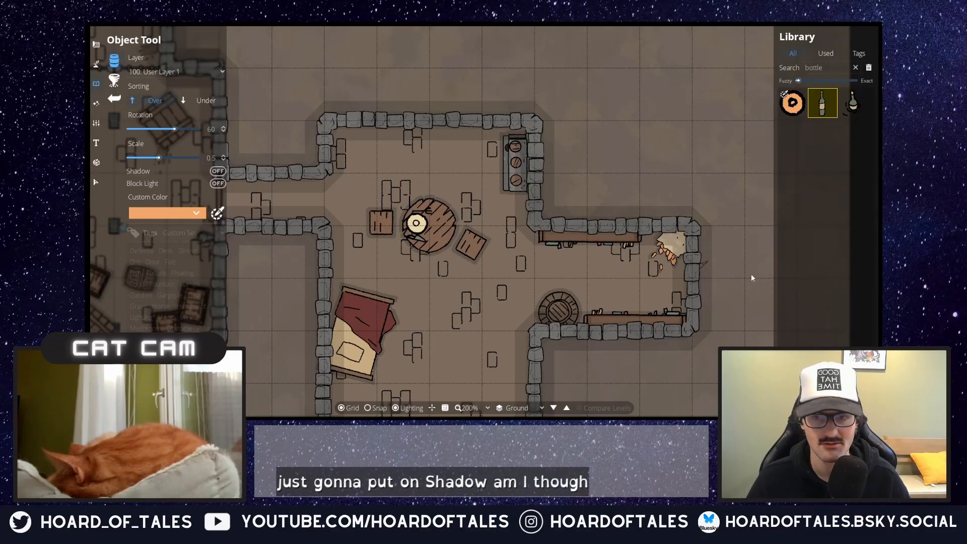
scroll(600, 283, down, 2)
click(588, 280)
scroll(620, 285, down, 6)
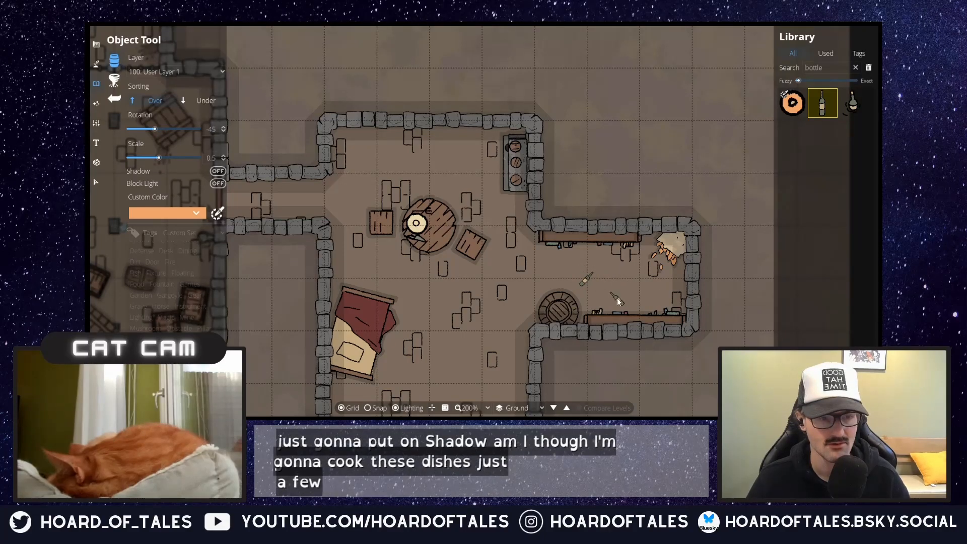
click(630, 300)
scroll(655, 290, up, 2)
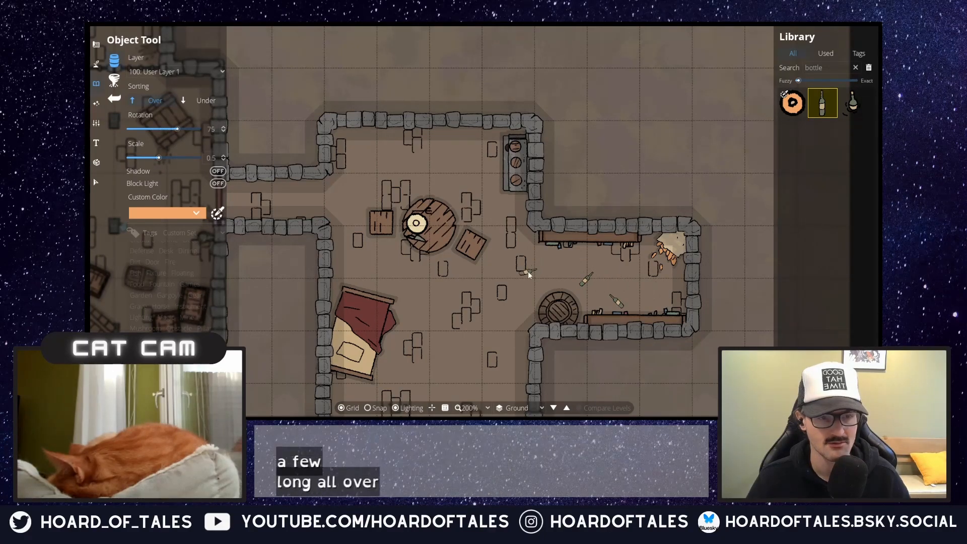
scroll(513, 288, down, 9)
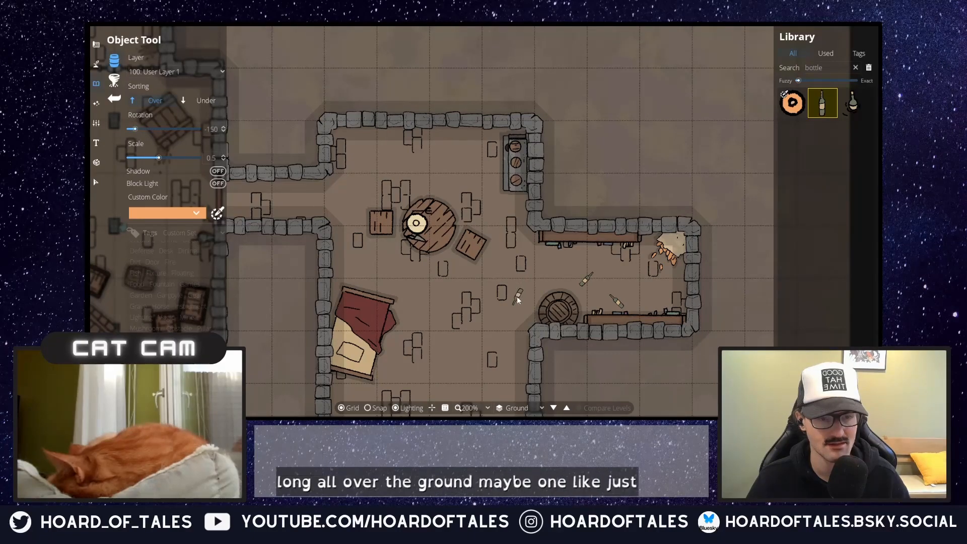
click(524, 295)
- Search the library for "stains" and place a dark red Blood Water Stain 04, rotated 15°, at the mouth of the mid-alcove bottle
click(831, 68)
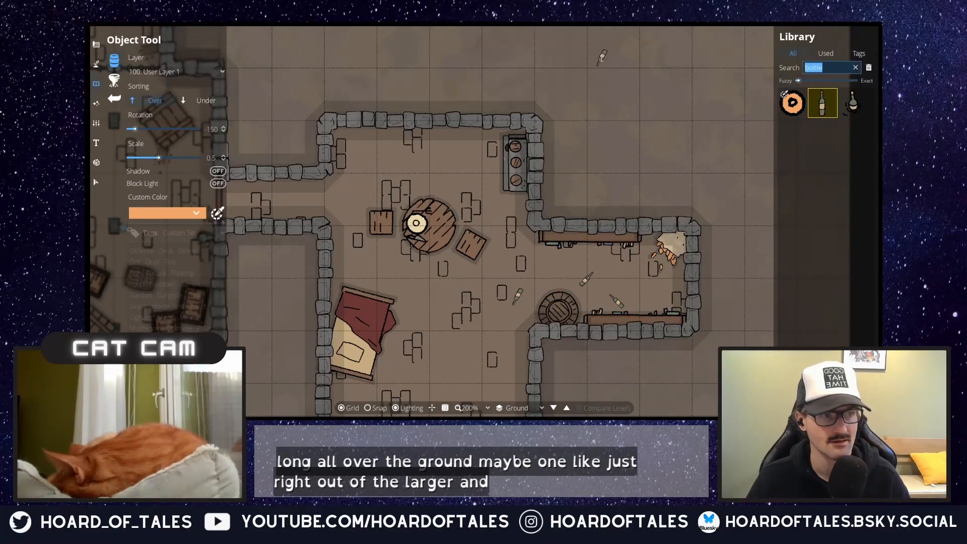
text(stains)
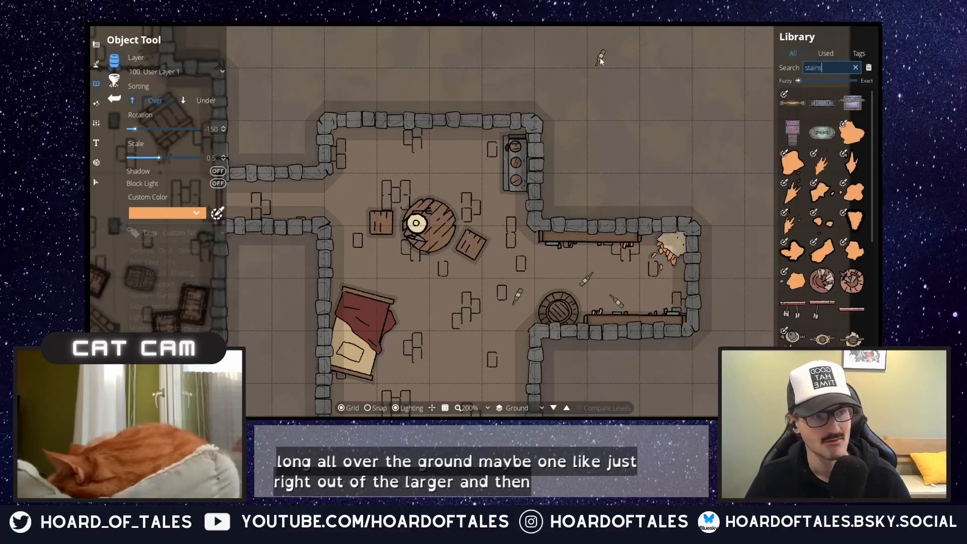
click(852, 161)
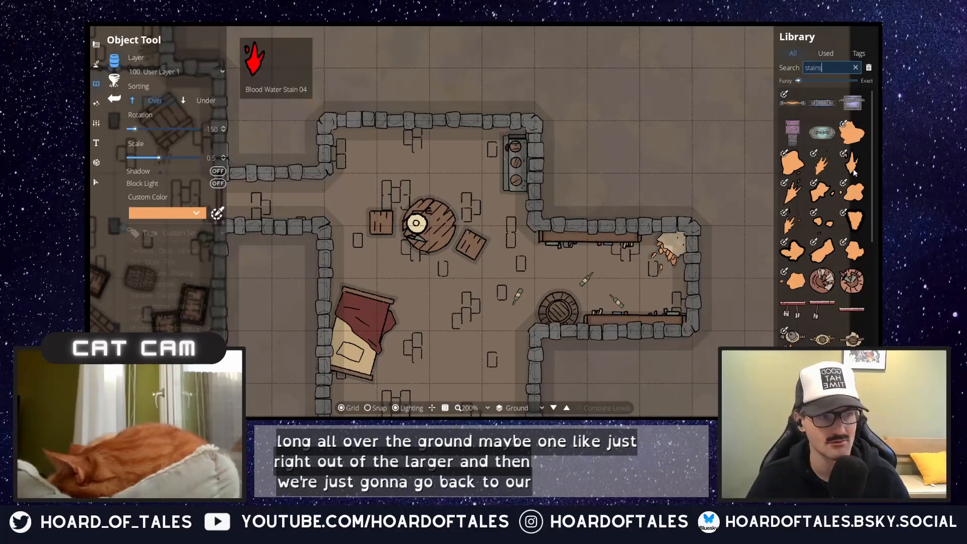
click(198, 213)
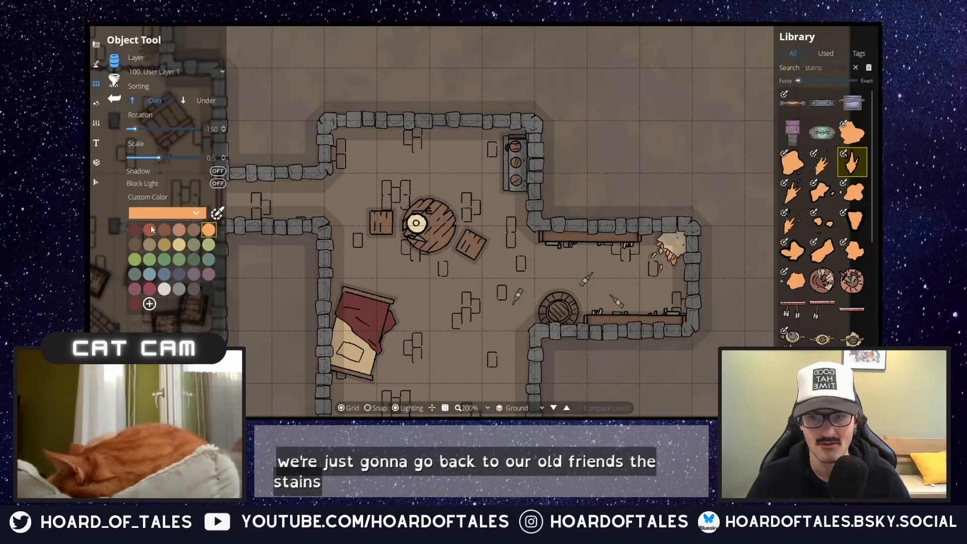
click(135, 230)
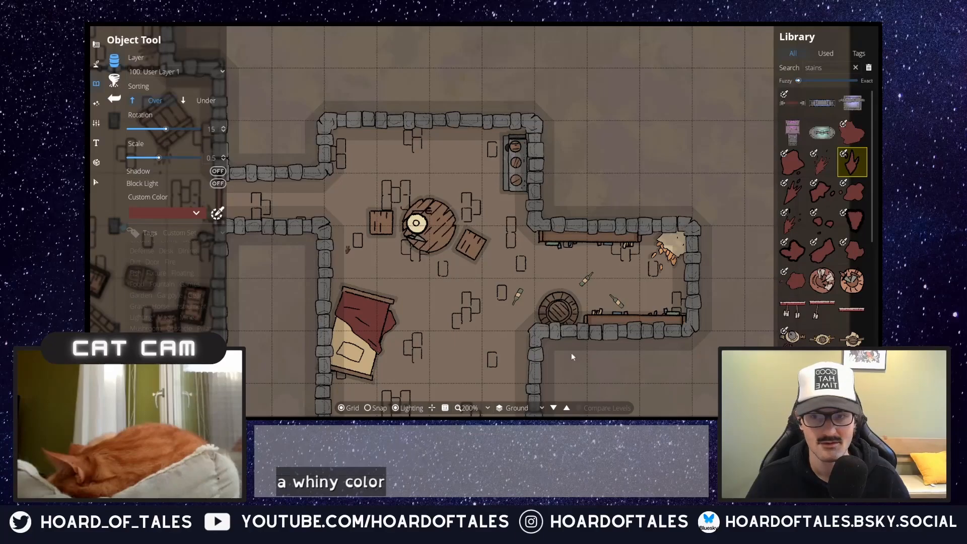
click(596, 268)
- Place a dark red puddle stain, rotated -30°, by the bottle west of the barrel and switch to the Select tool
click(851, 191)
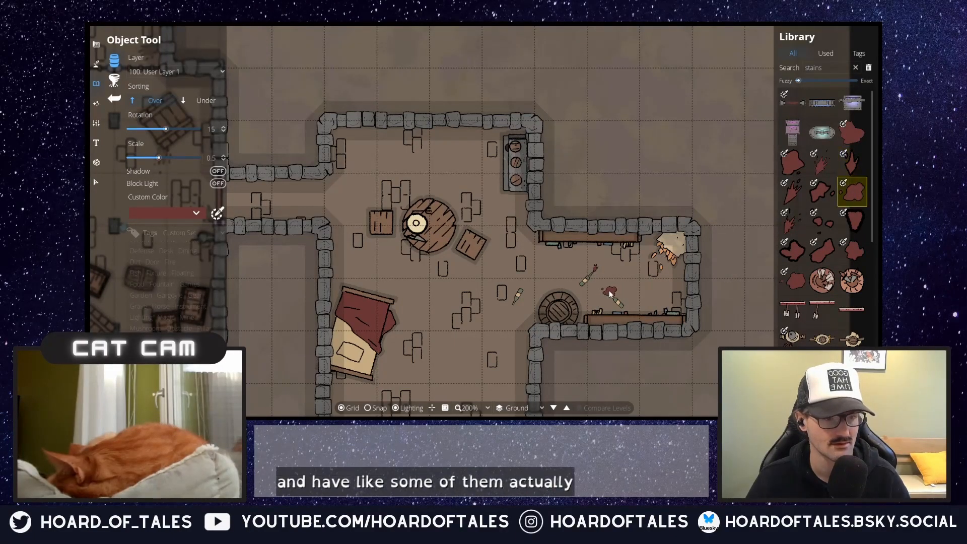
scroll(605, 286, down, 3)
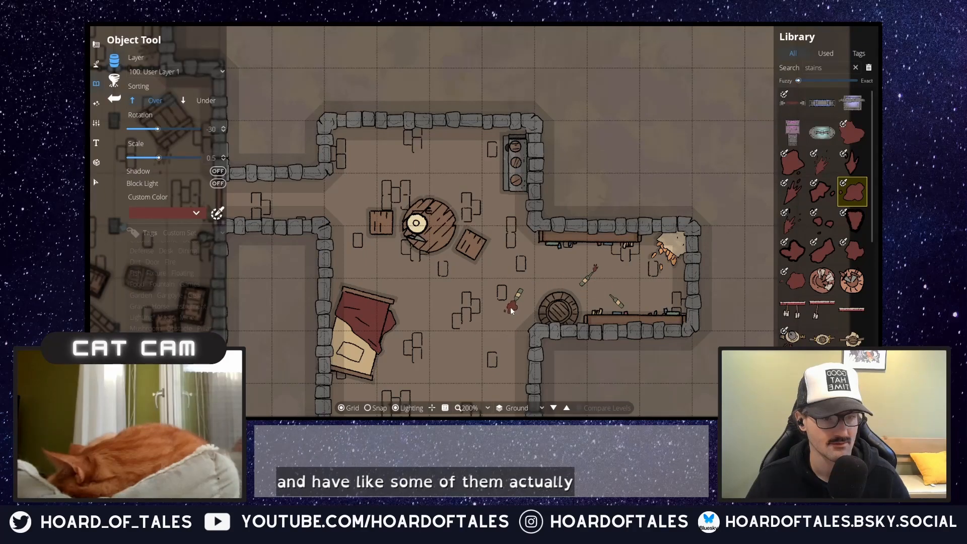
scroll(502, 301, down, 7)
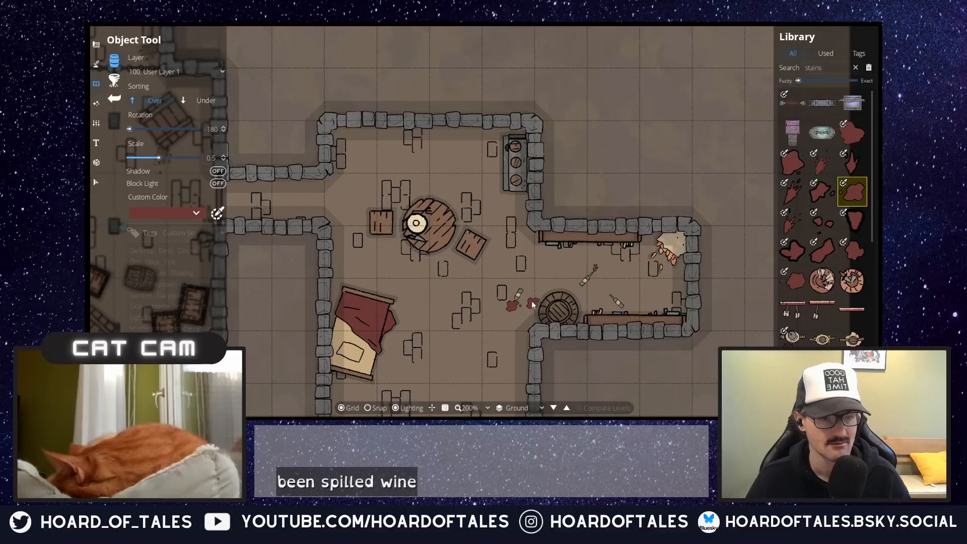
click(95, 183)
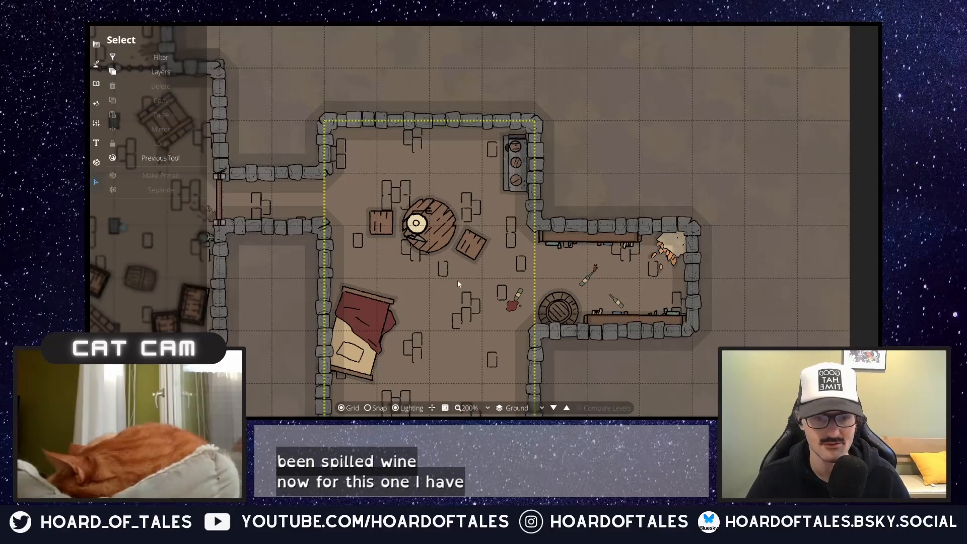
- Move the bottle beside the wine puddle west of the barrel up to layer 200: User Layer 2 and clear the selection
click(514, 297)
click(156, 222)
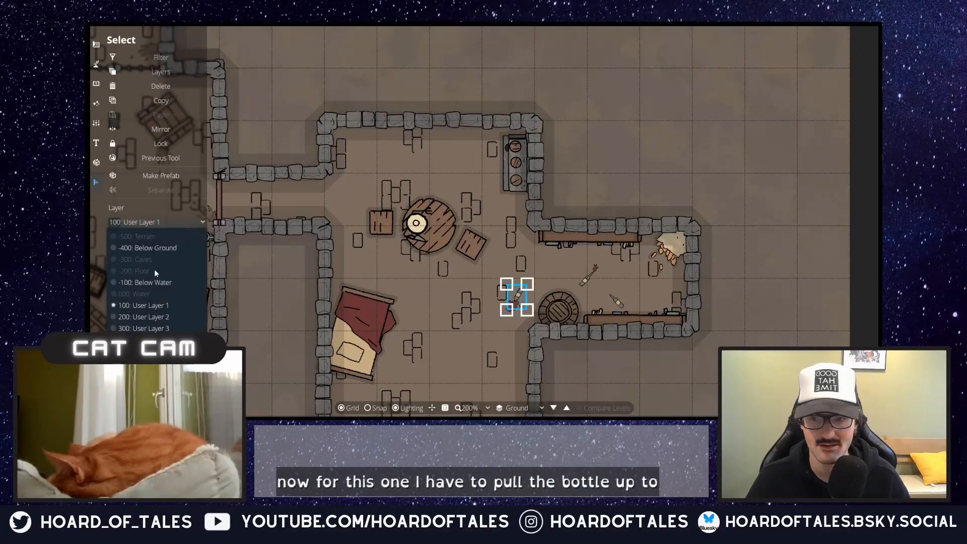
click(160, 317)
click(496, 256)
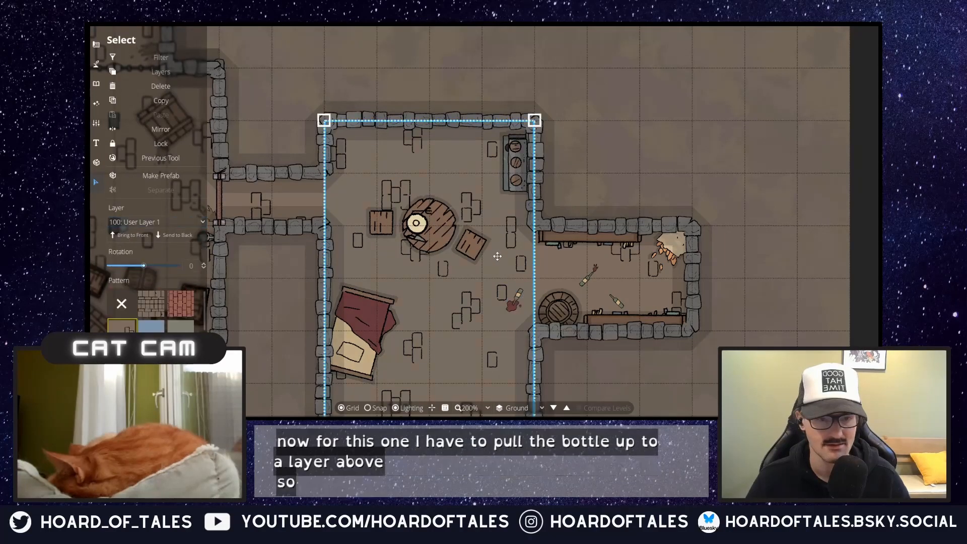
click(634, 280)
click(795, 245)
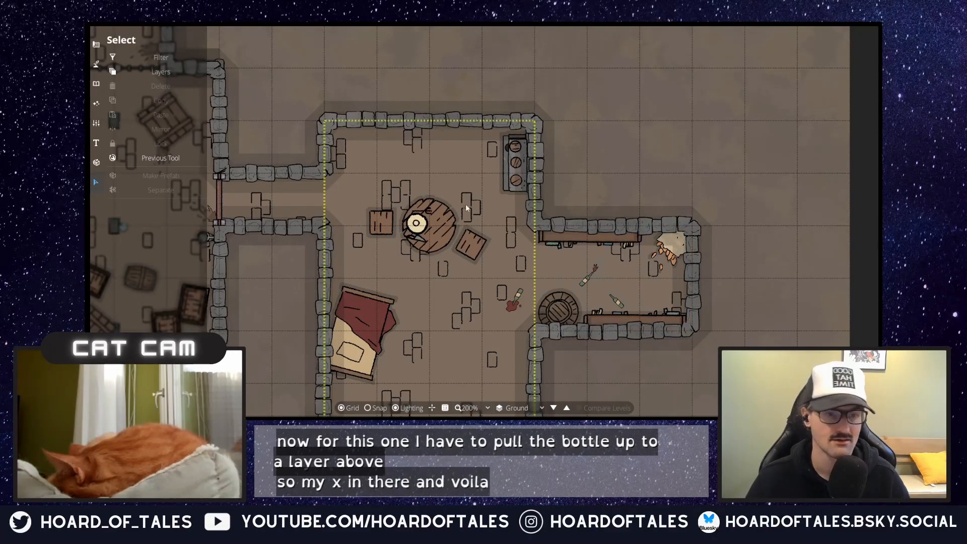
scroll(487, 200, down, 2)
drag(603, 192, 667, 123)
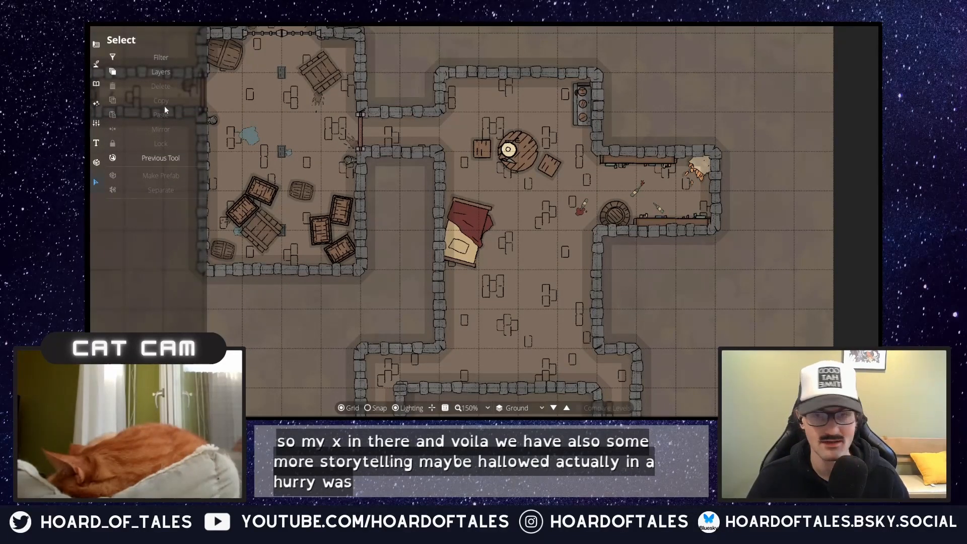
click(96, 64)
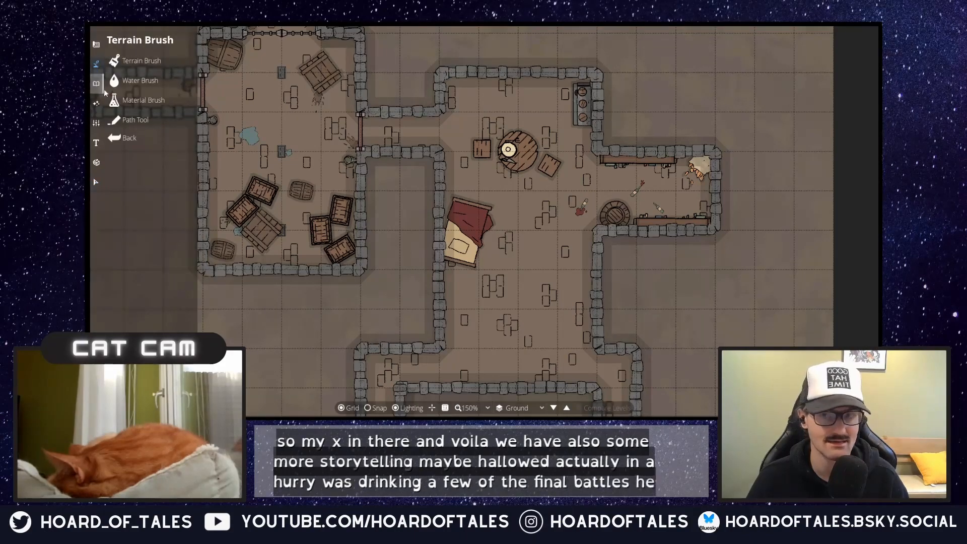
click(98, 84)
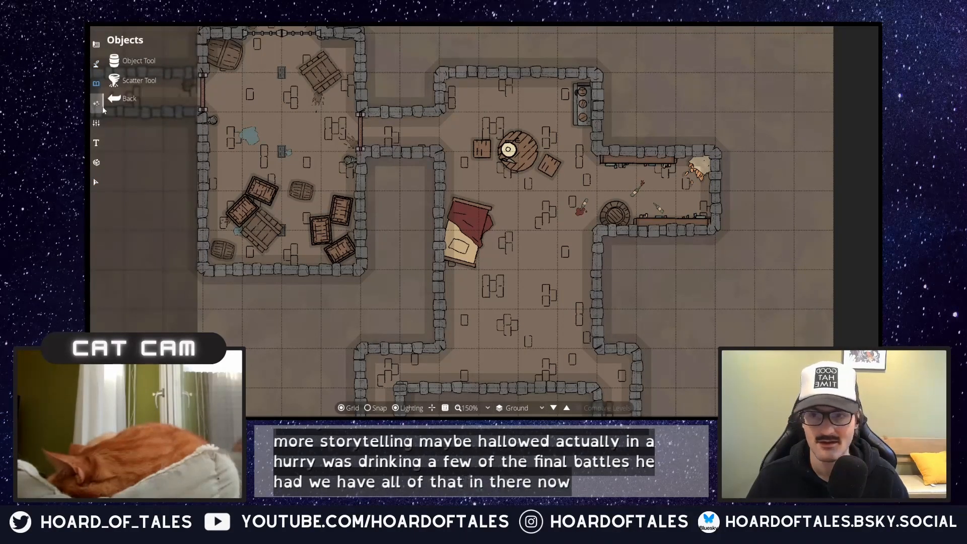
click(102, 107)
click(98, 71)
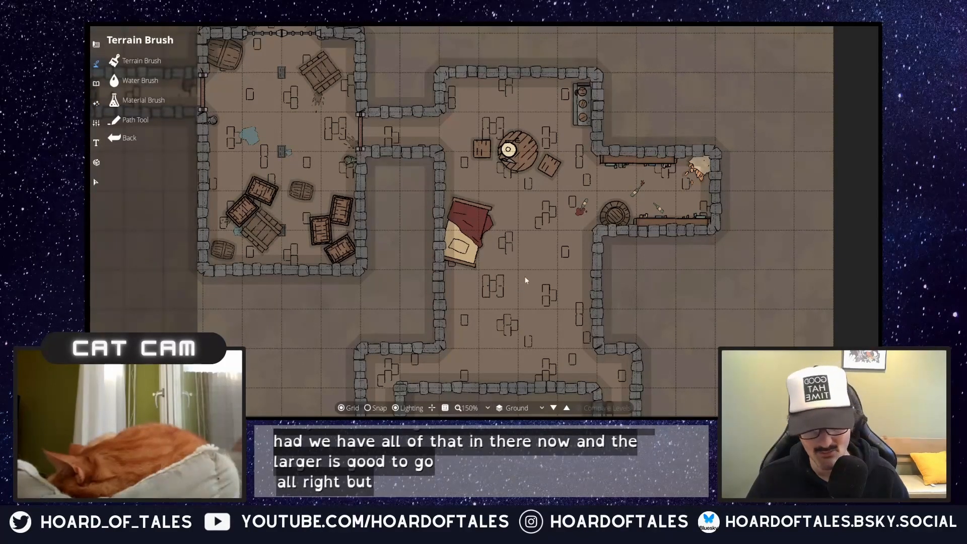
- Search the tagged objects for "hole" and place the stone-rimmed black hole in the large room's southwestern alcove at scale 0.5
drag(538, 286, 596, 221)
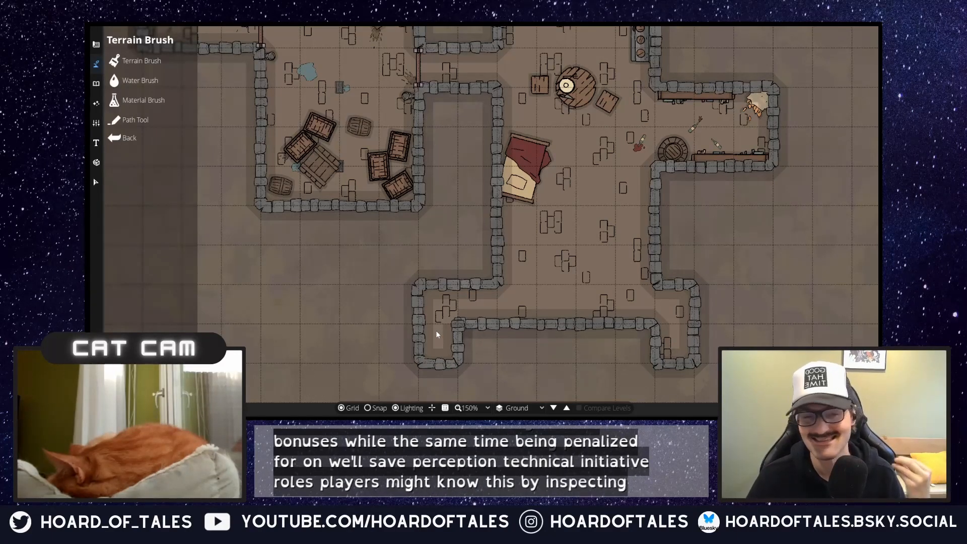
click(96, 83)
click(136, 61)
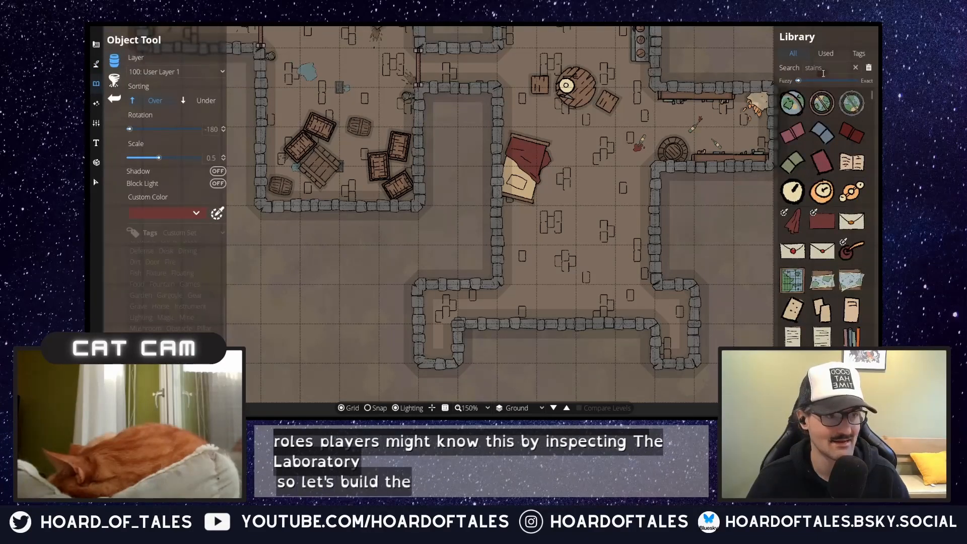
double_click(809, 73)
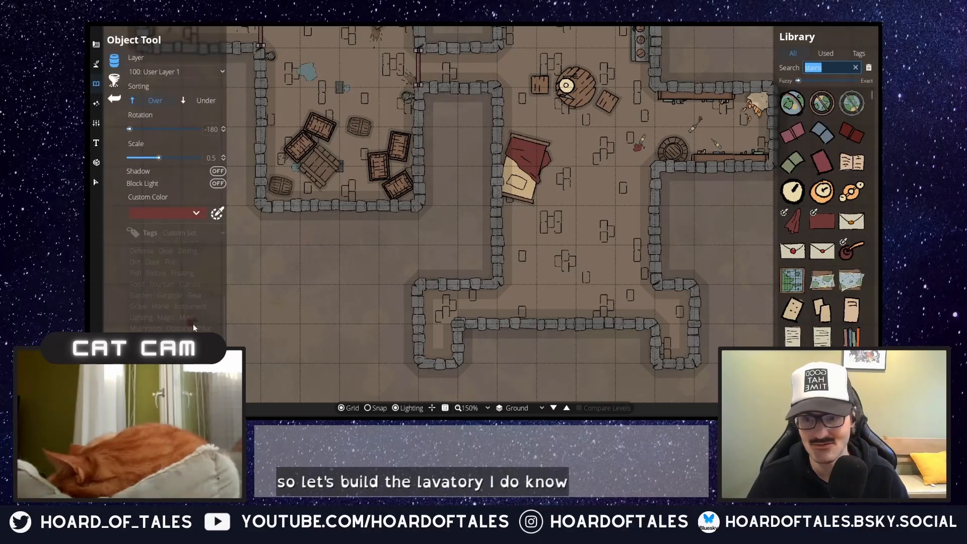
click(178, 317)
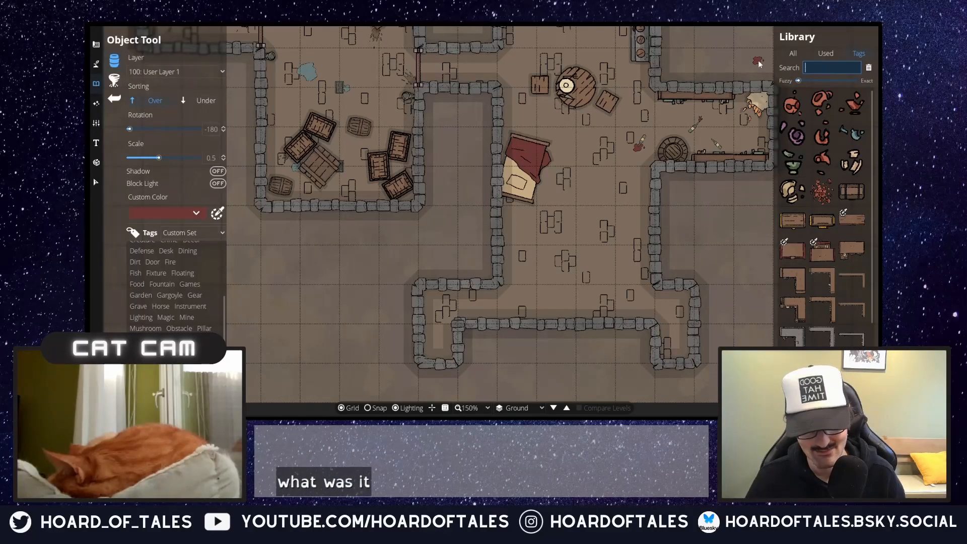
text(hole)
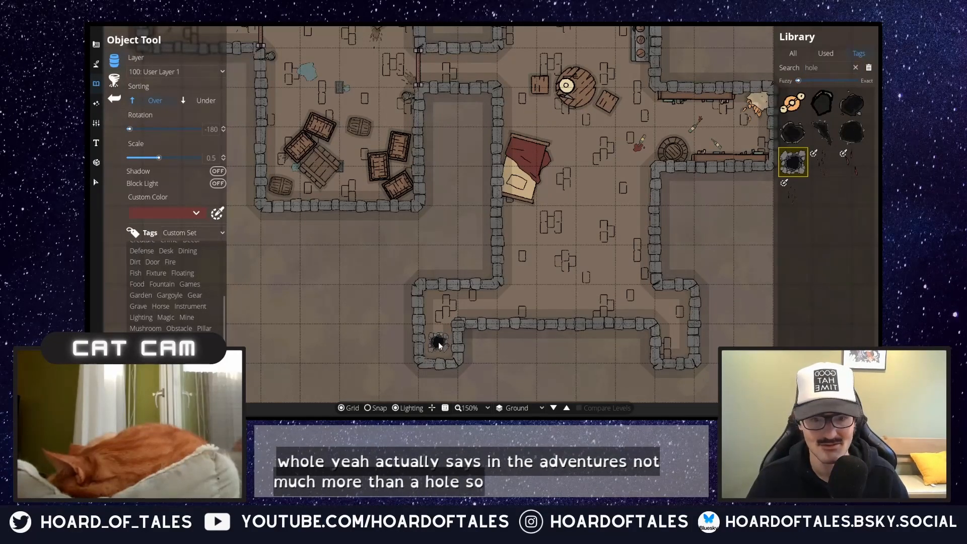
click(437, 350)
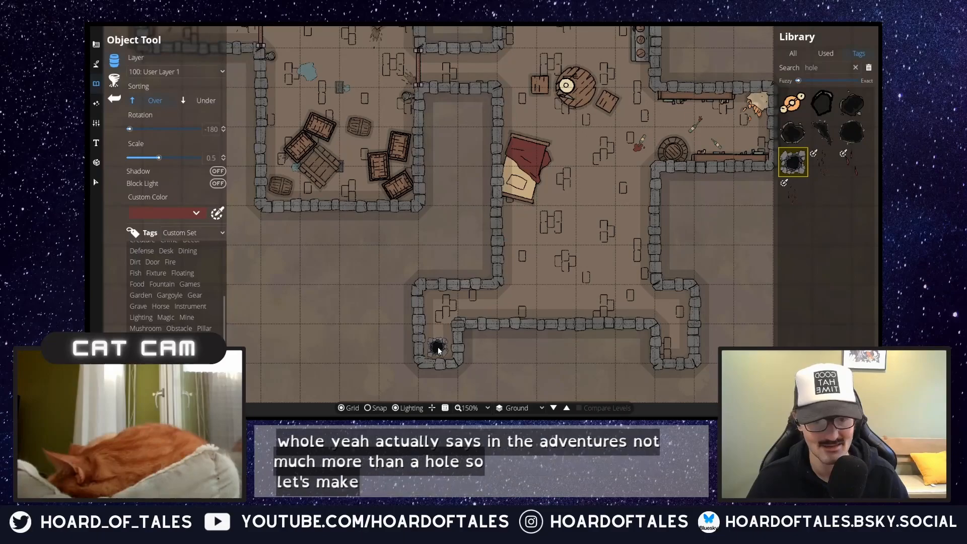
click(101, 60)
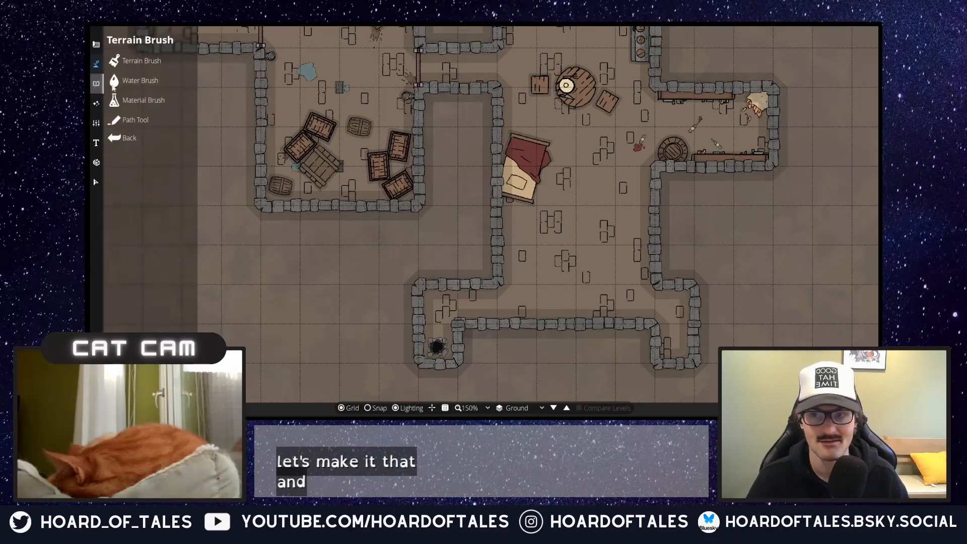
- Place two different grey-blue water stains from the used objects on the floor of the southwestern alcove, north of the hole
click(96, 84)
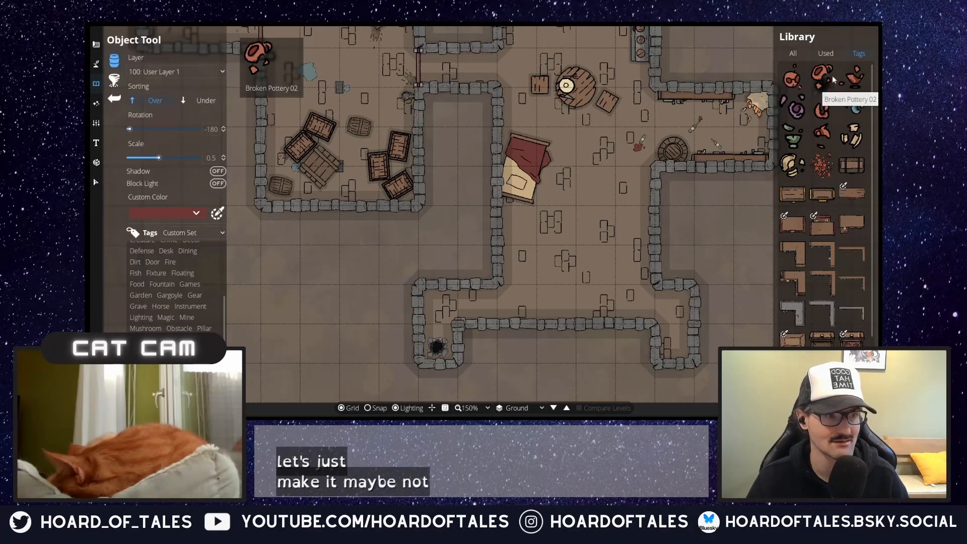
click(822, 55)
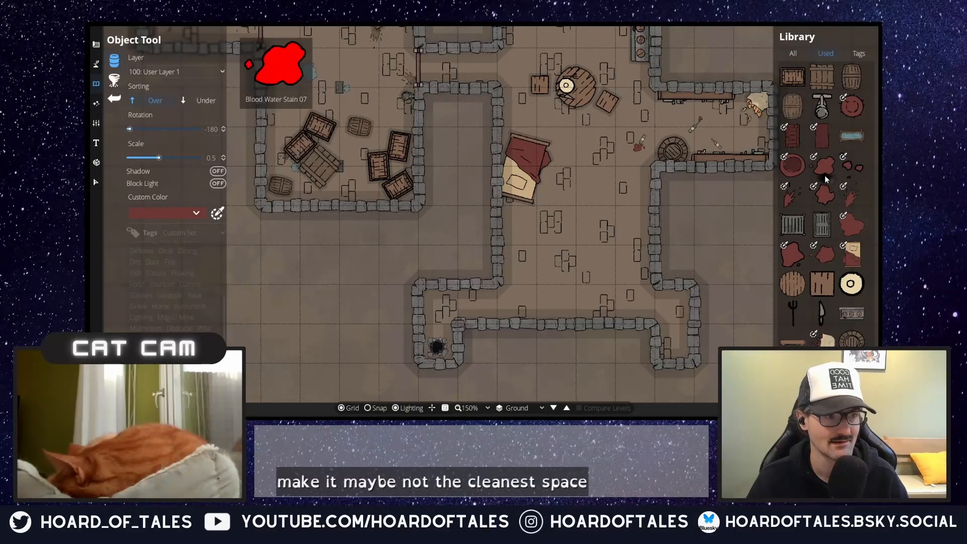
click(825, 195)
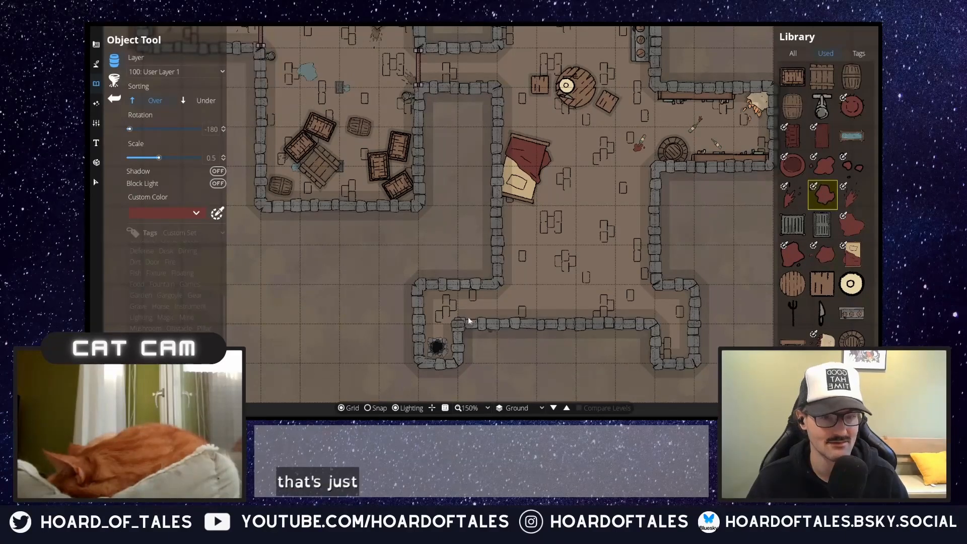
click(179, 215)
click(136, 273)
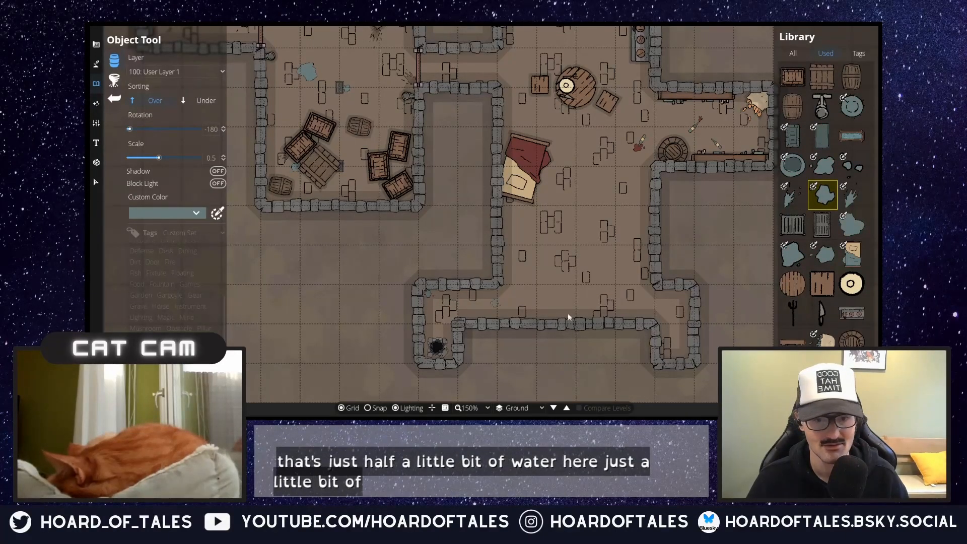
click(429, 293)
click(827, 249)
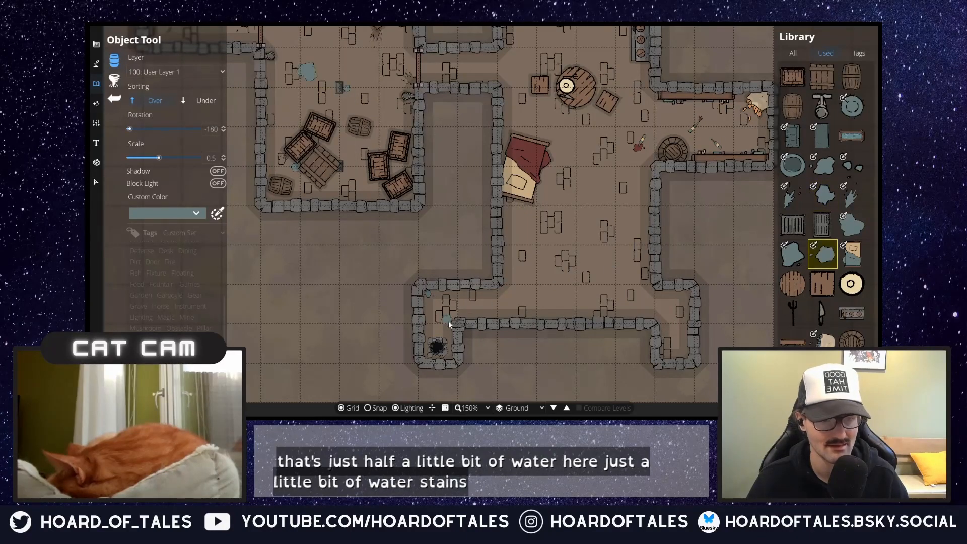
- Search the entire object library for "curtain" and clear the search text
drag(613, 273, 581, 313)
click(793, 53)
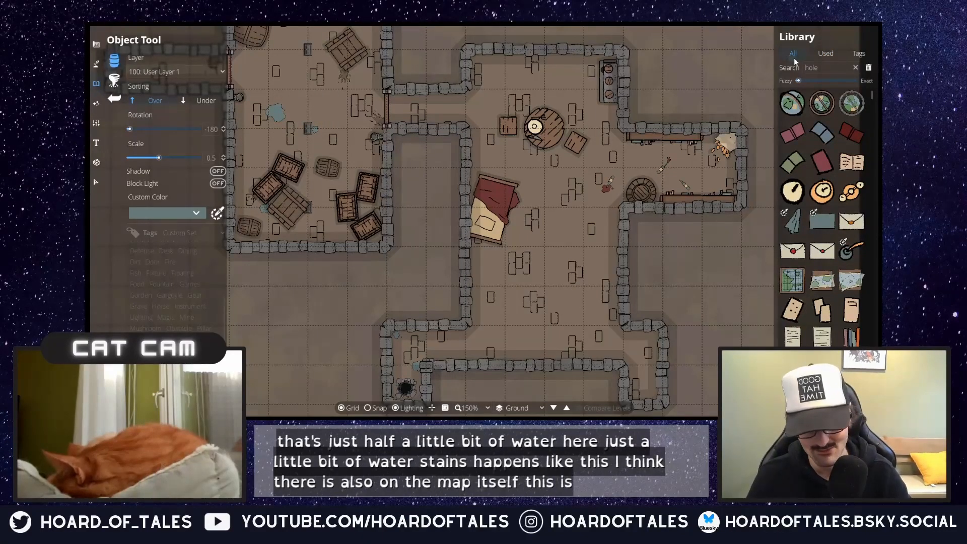
drag(831, 68, 735, 75)
text(curtain)
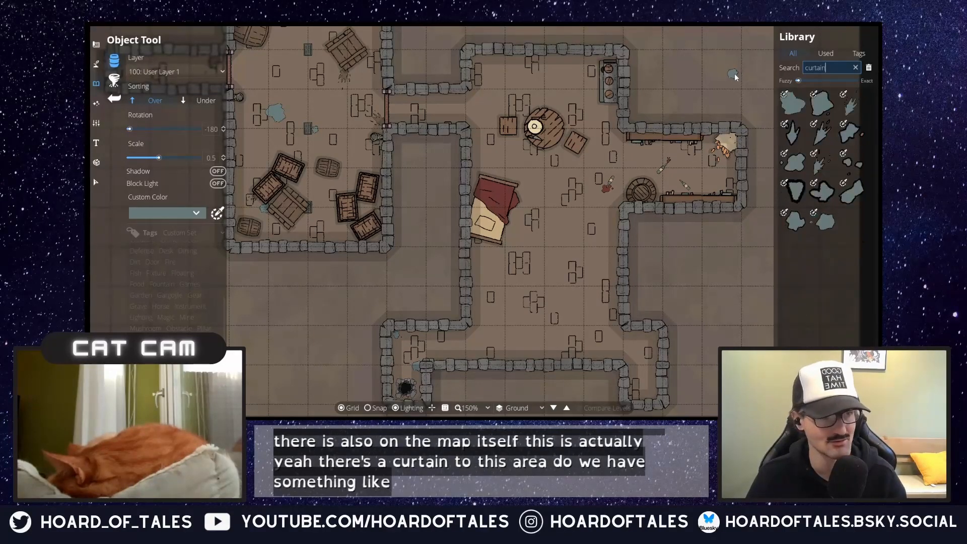
key(BackSpace)
key(BackSpace)
key(BackSpace)
key(BackSpace)
key(BackSpace)
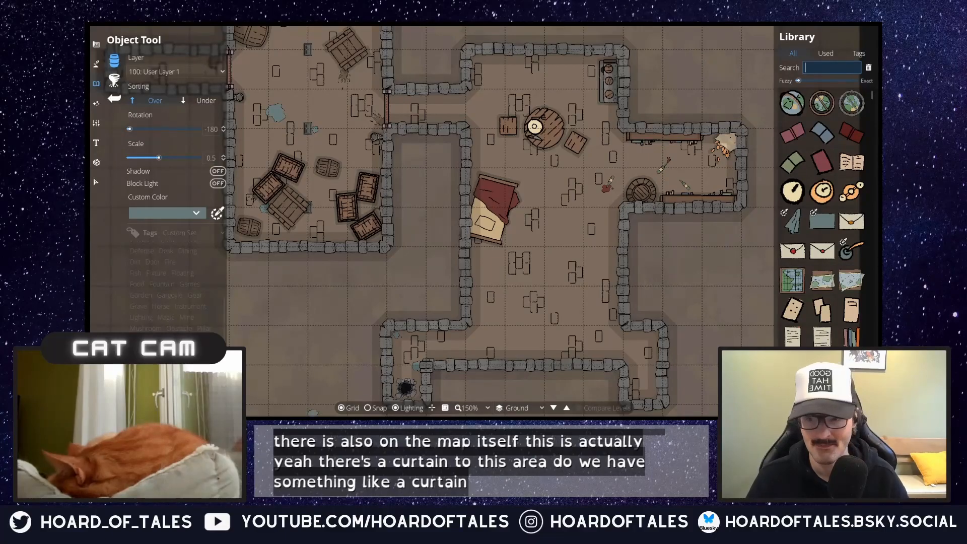
- Look through the tagged objects under Decor, Door, Floating and Obstacle for something usable as a curtain
click(860, 54)
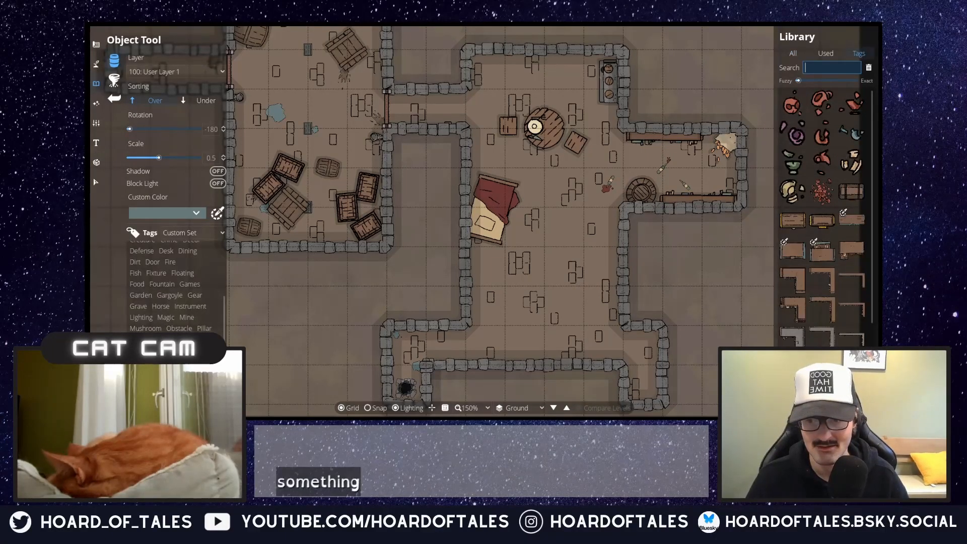
scroll(171, 287, down, 1)
scroll(171, 287, up, 5)
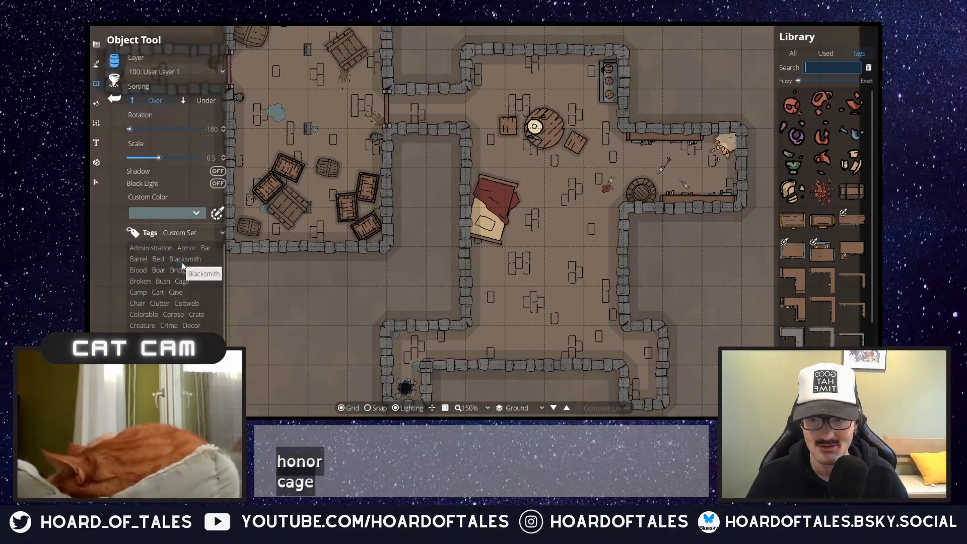
click(191, 326)
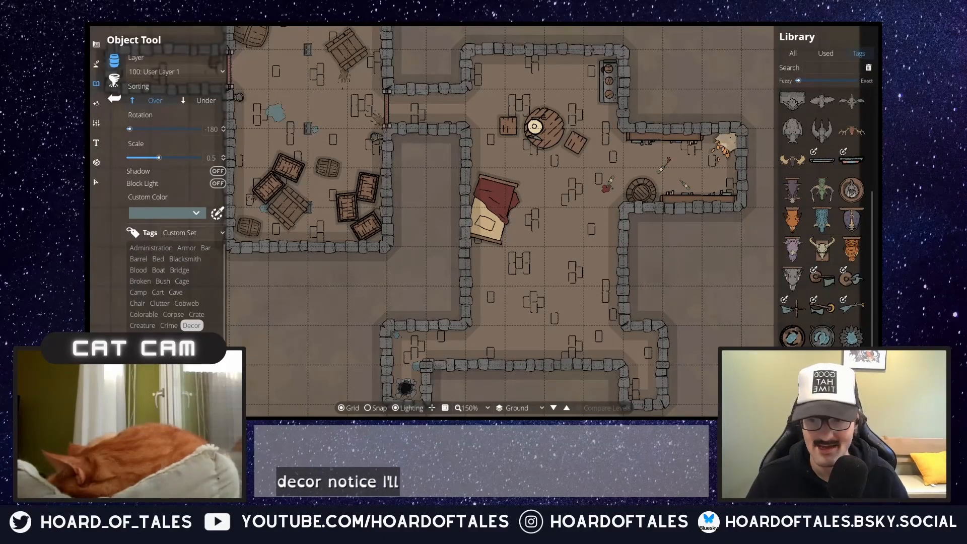
click(137, 337)
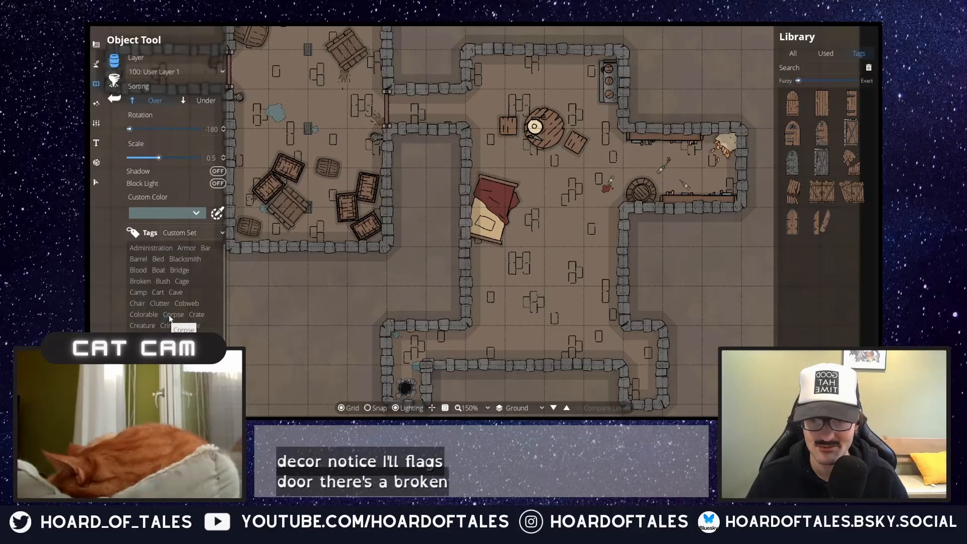
scroll(171, 313, down, 2)
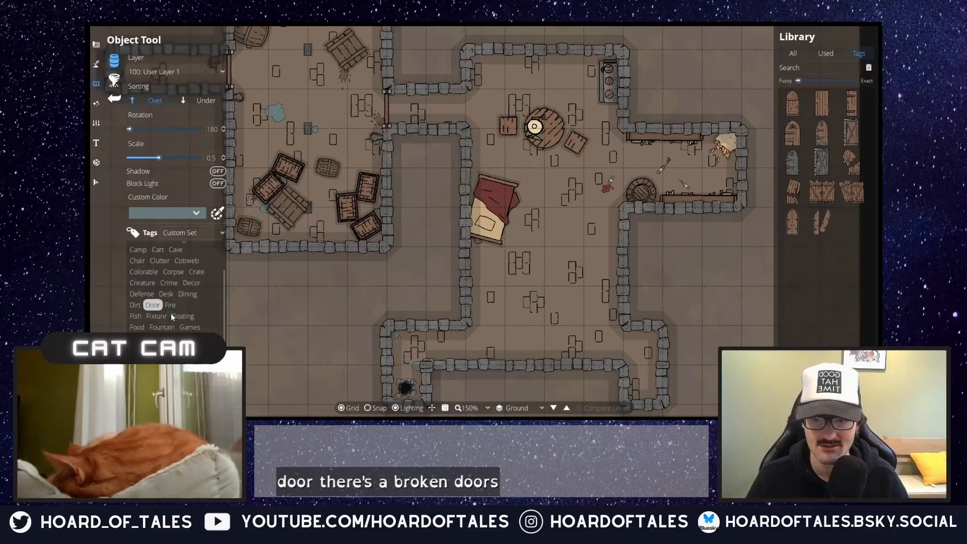
click(174, 316)
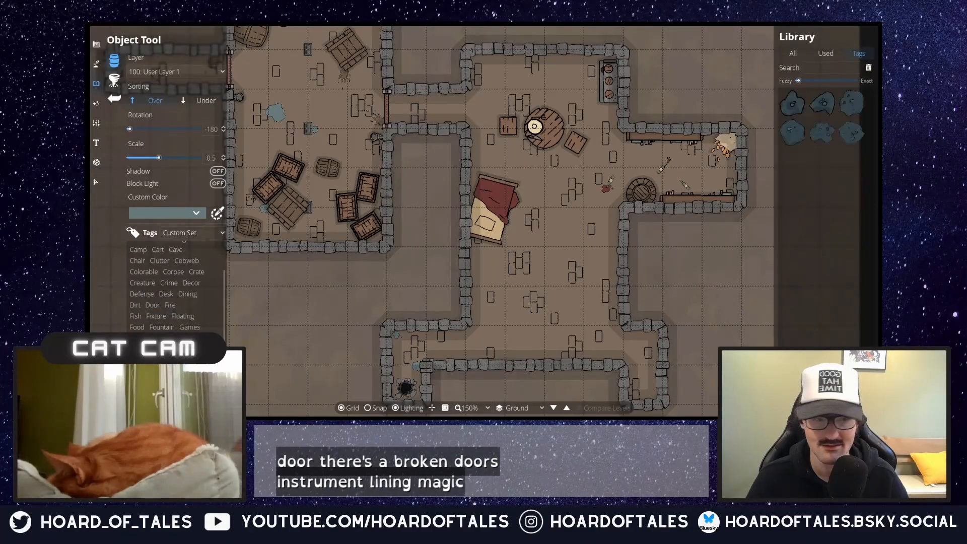
scroll(193, 324, down, 1)
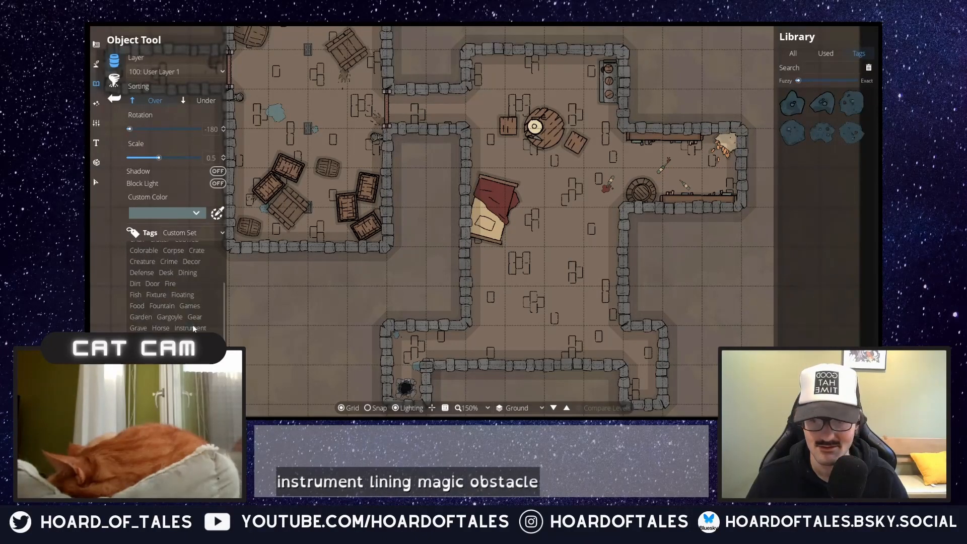
scroll(193, 325, down, 1)
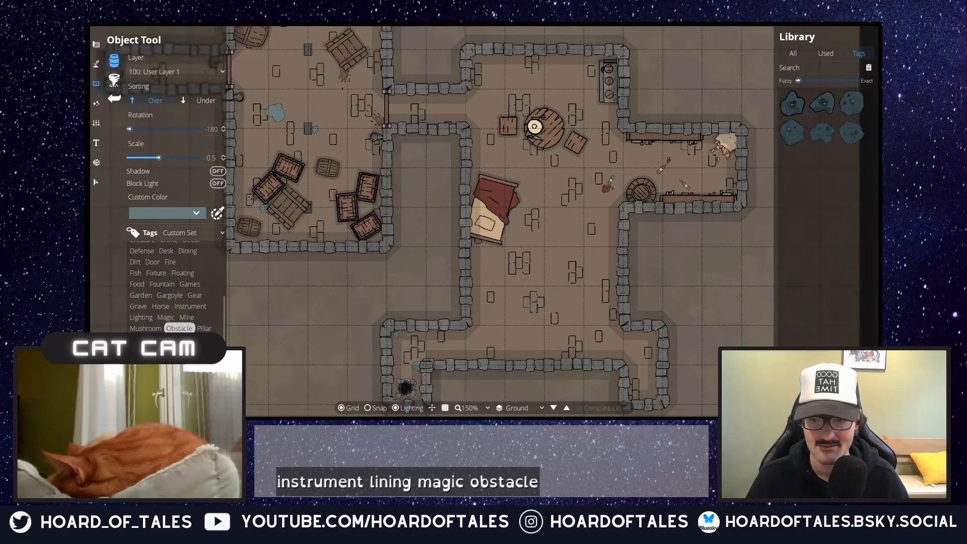
scroll(180, 327, down, 1)
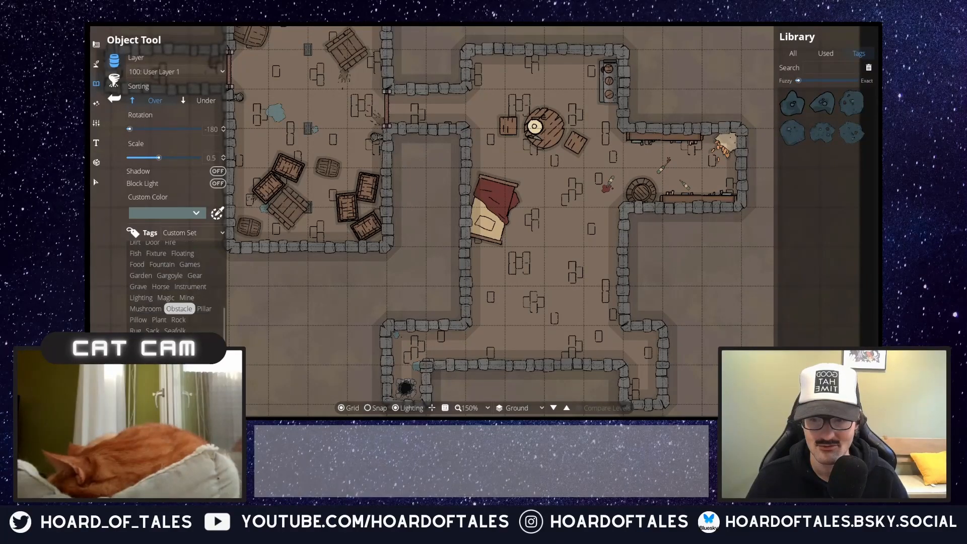
- Check the remaining object tags, from traps and treasure through windows to wood, for a curtain-like asset
click(156, 373)
click(156, 375)
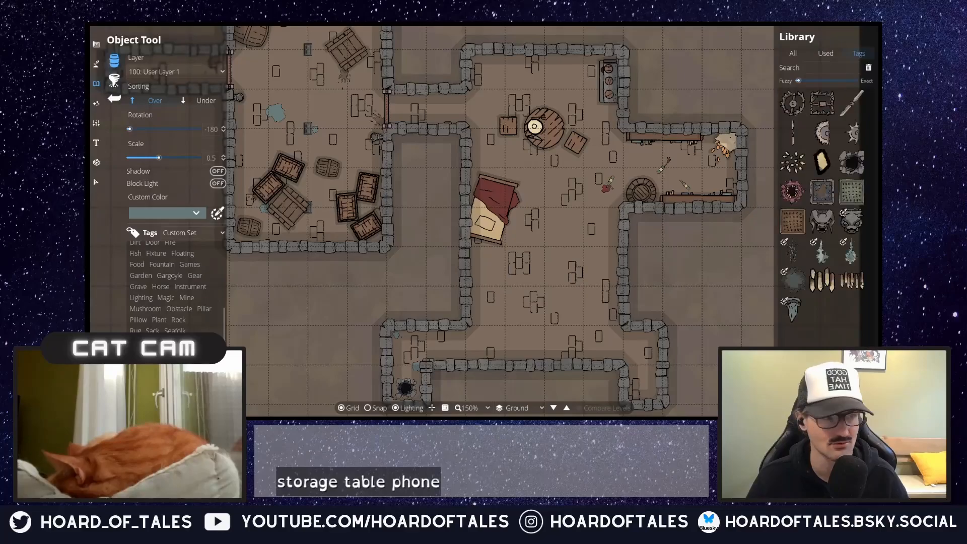
click(176, 376)
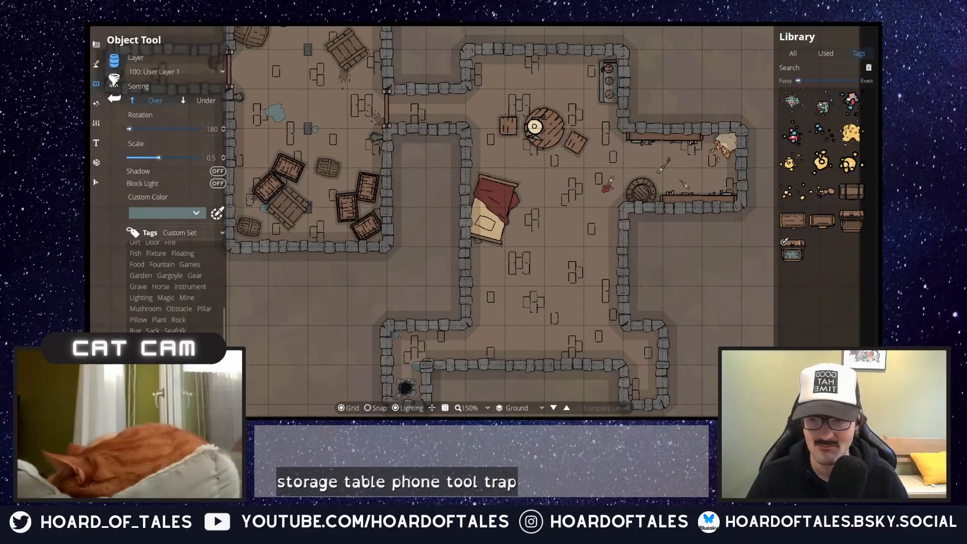
click(137, 386)
click(155, 387)
click(174, 386)
click(142, 397)
click(168, 397)
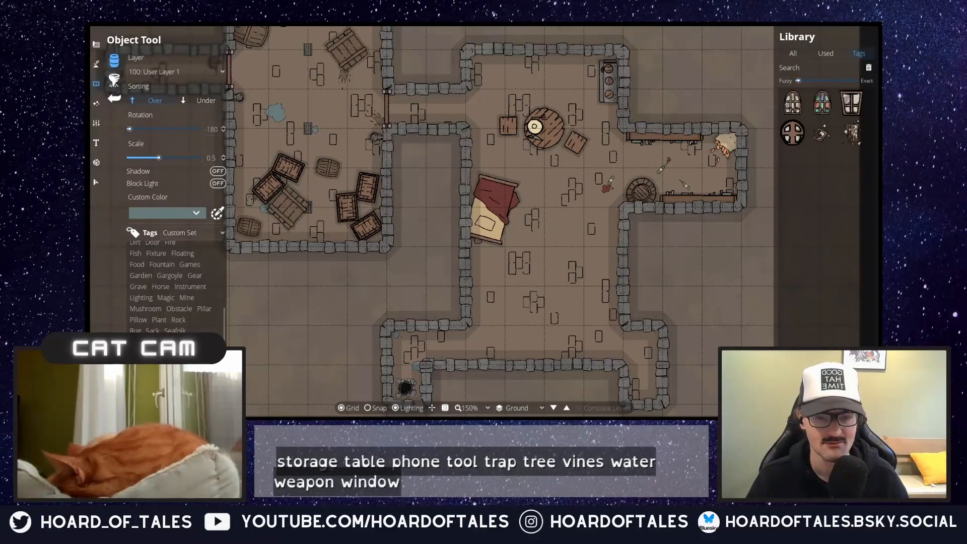
click(194, 397)
scroll(175, 323, up, 3)
scroll(162, 262, up, 2)
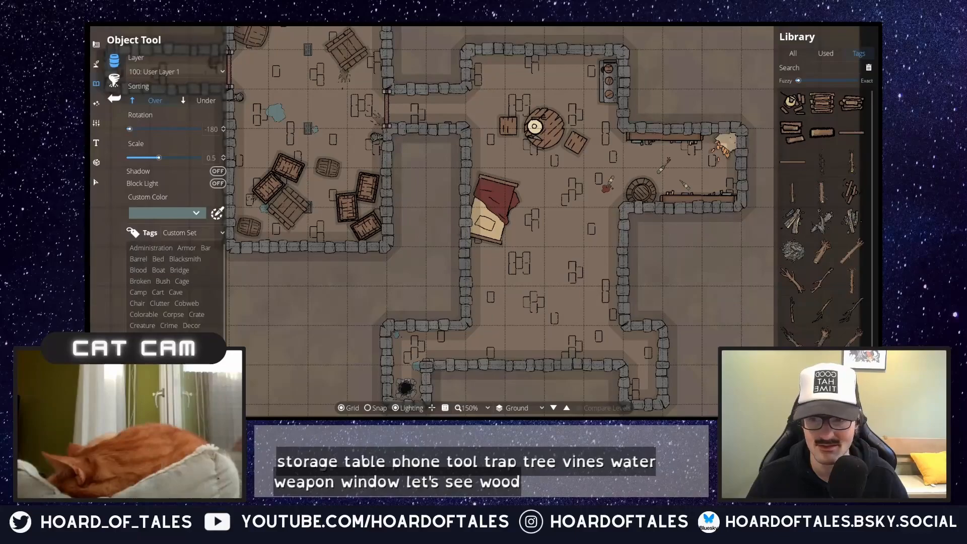
- Check the objects tagged Administration, Armor, Blacksmith, Blood and Bridge for a curtain-like asset
click(162, 249)
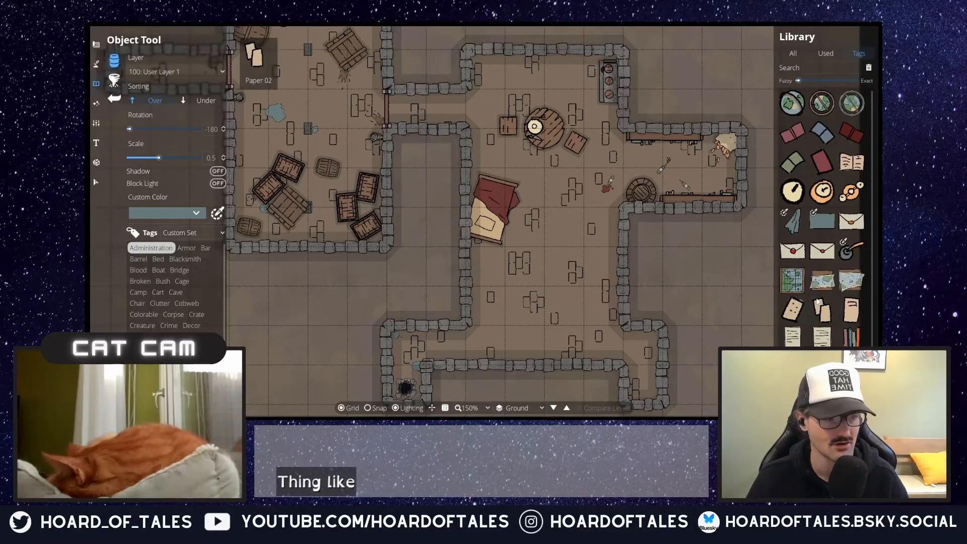
scroll(809, 292, down, 3)
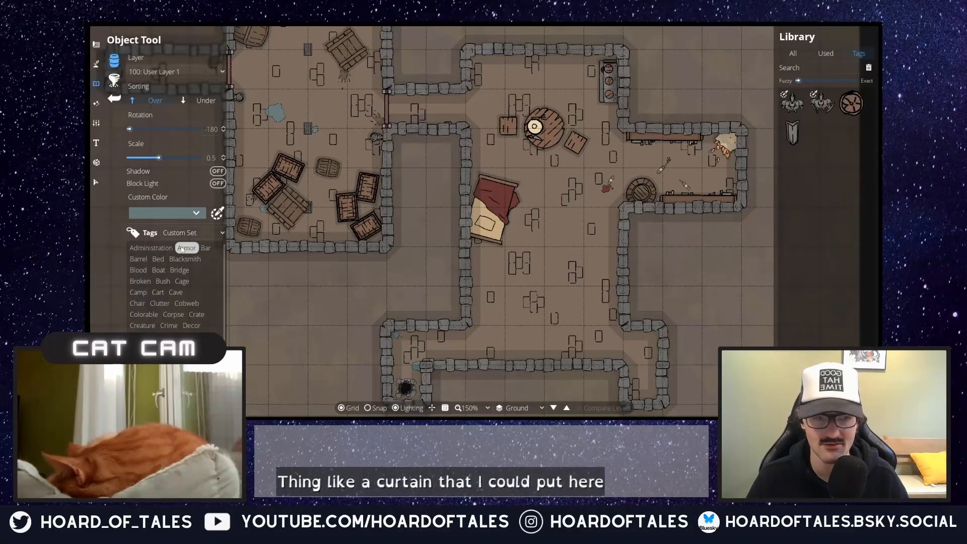
click(206, 248)
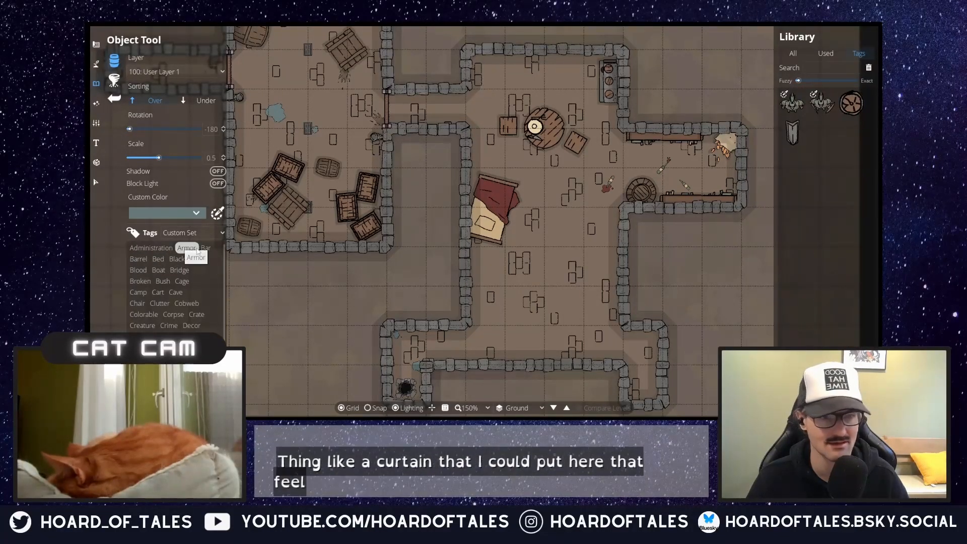
click(159, 259)
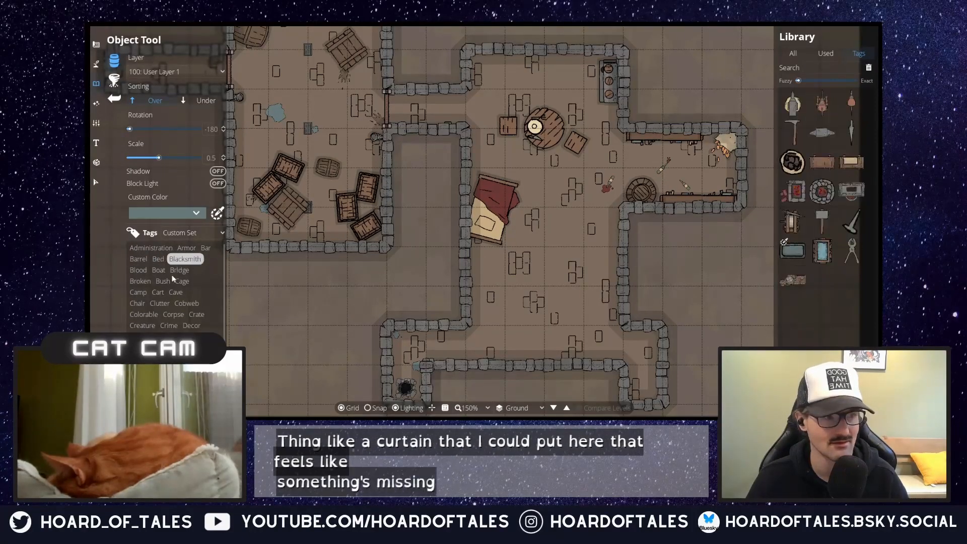
click(143, 271)
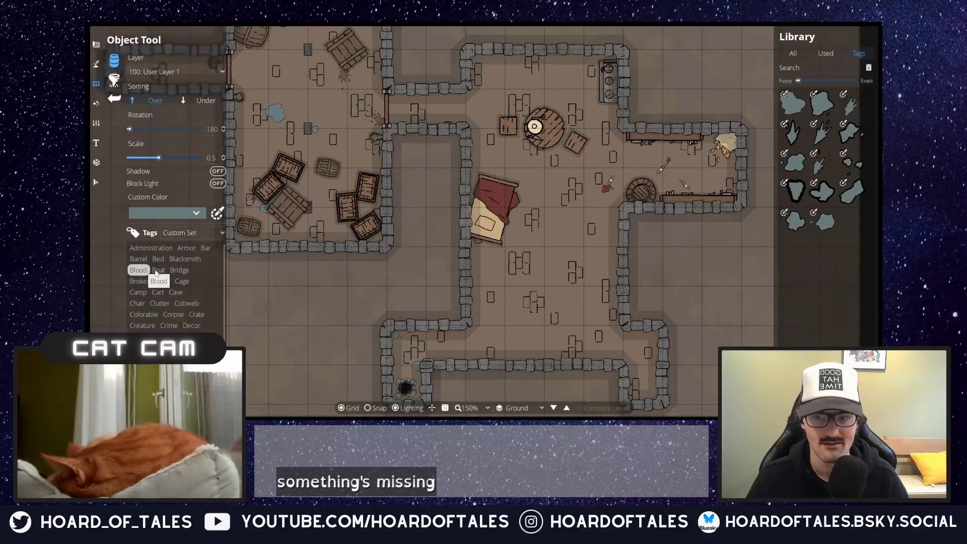
click(178, 271)
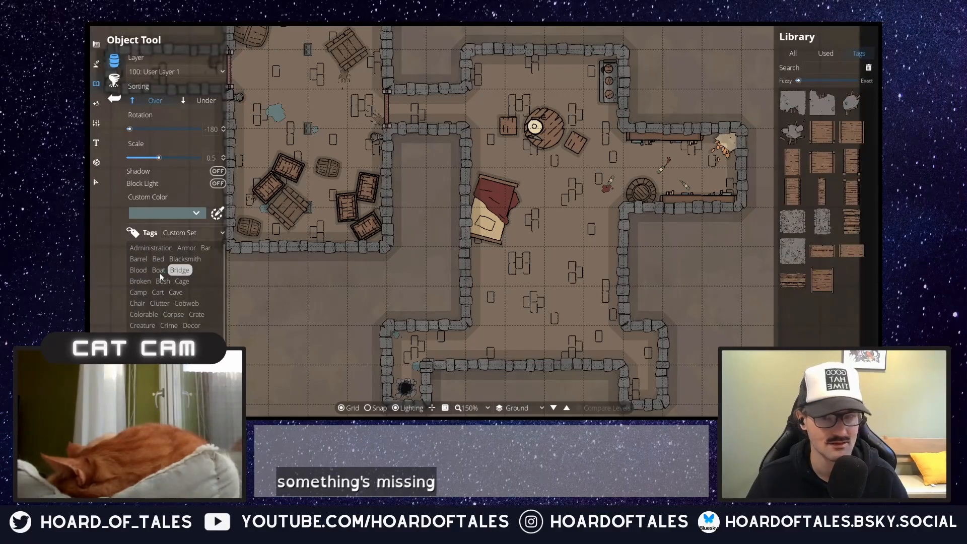
- Try a grey-blue sail from the Boat objects as a curtain at the lavatory alcove's entrance, at scale 1 and rotation -60
click(157, 271)
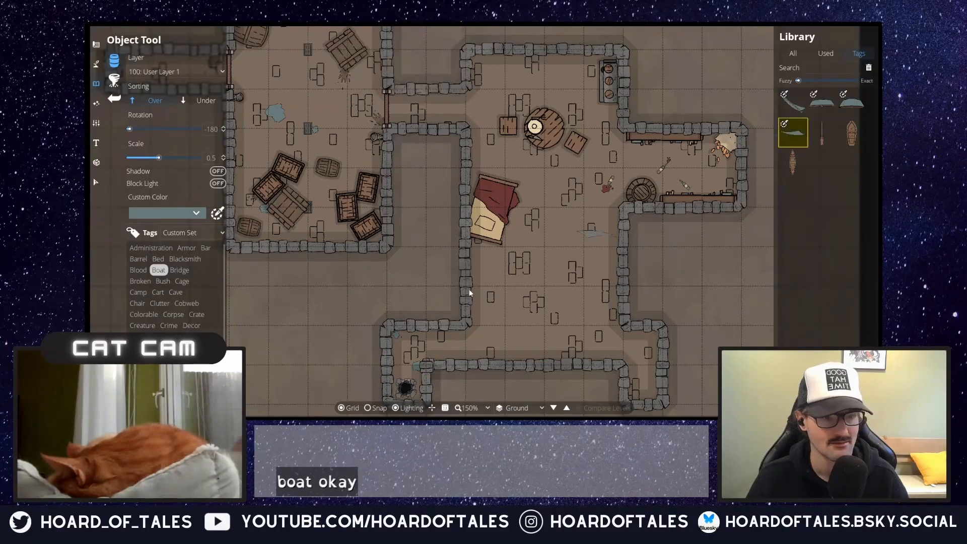
scroll(441, 340, up, 7)
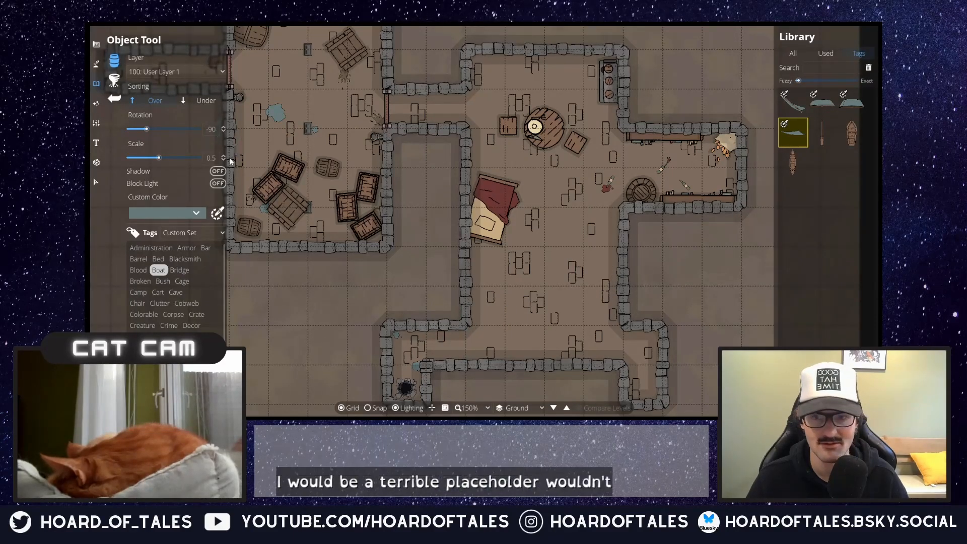
key(Return)
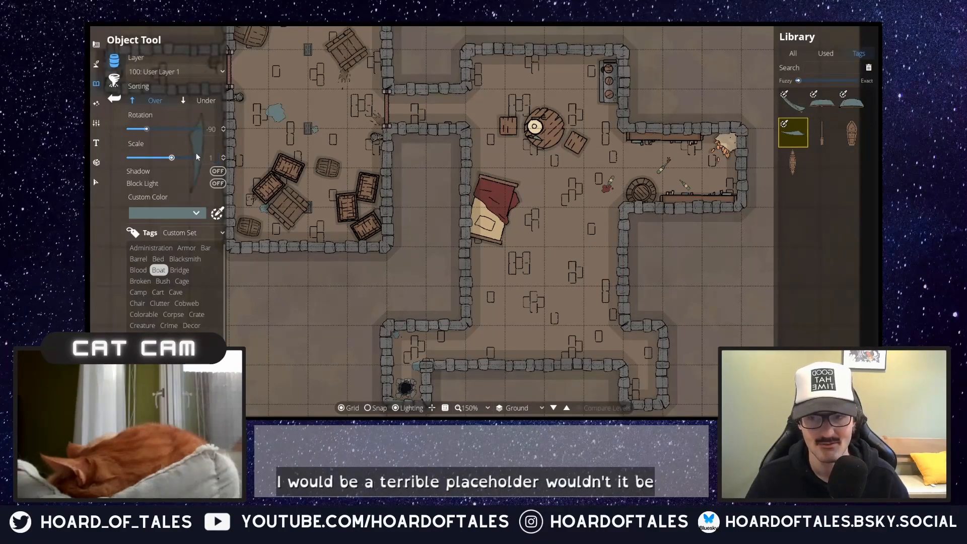
scroll(464, 348, up, 2)
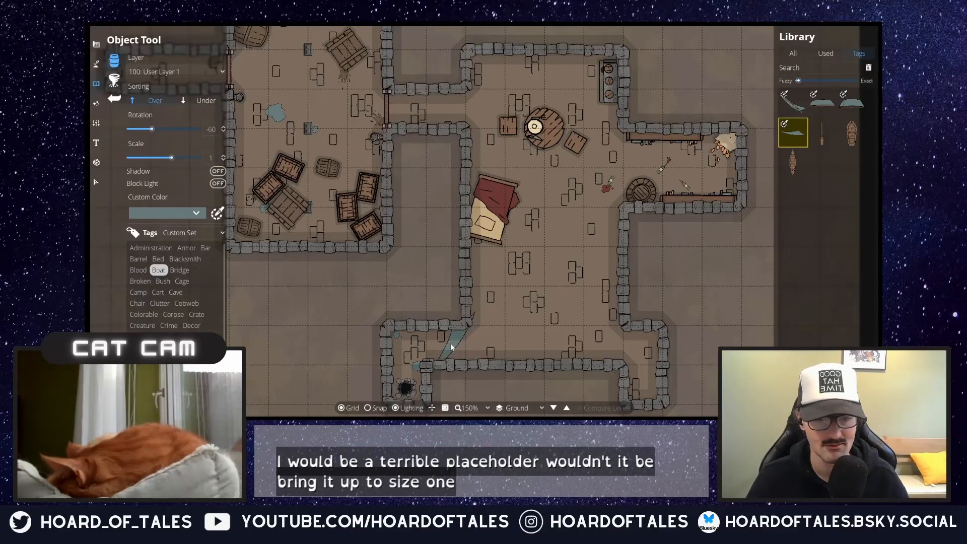
- Look through the objects tagged Bush, Cage, Camp, Cave, Chair and Clutter for something usable as a curtain
click(162, 281)
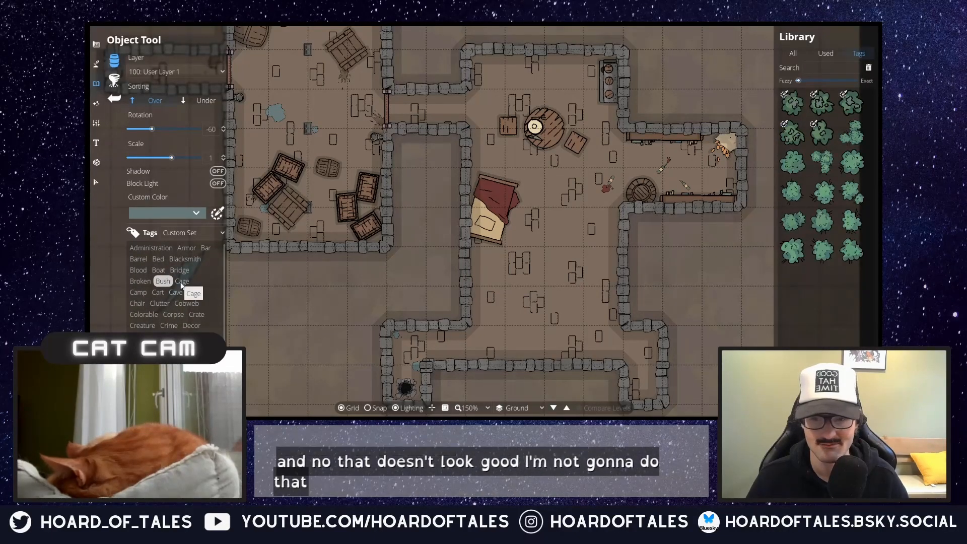
click(181, 283)
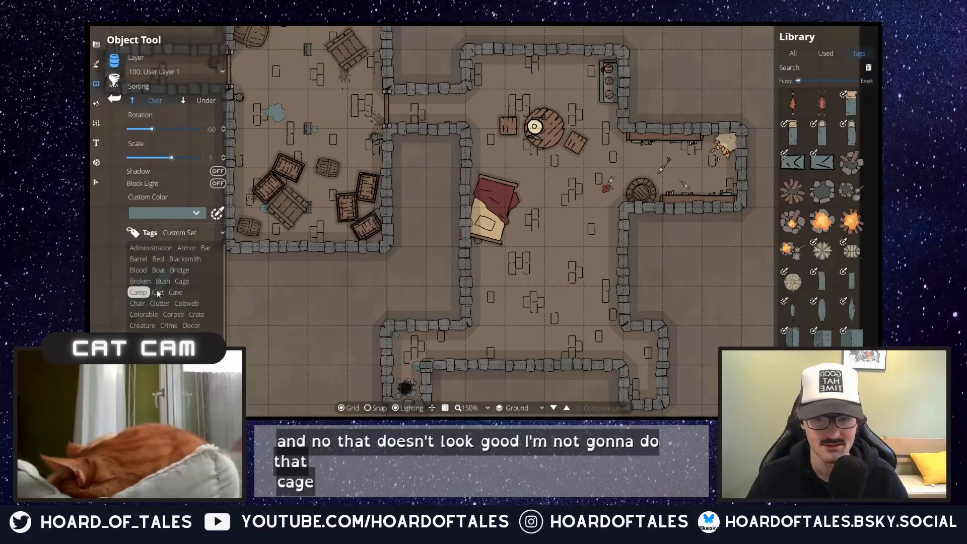
click(172, 292)
click(134, 304)
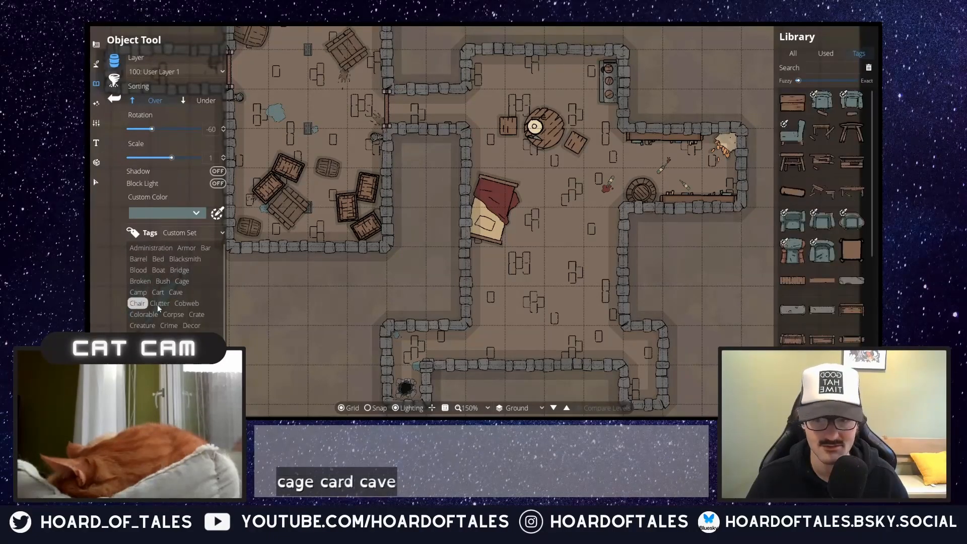
click(158, 304)
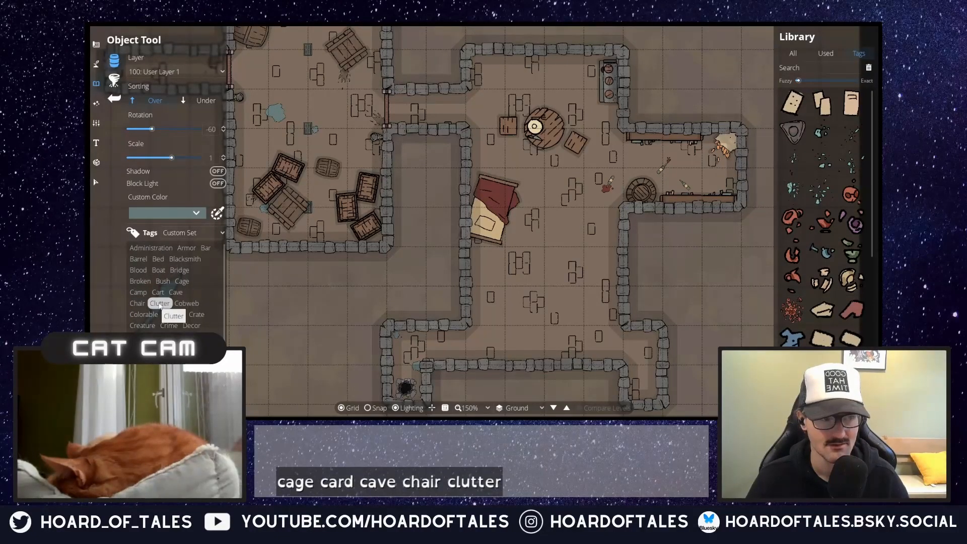
- Show the Cobweb objects, choose a spiderweb and set the placement layer to 400: User Layer 4
click(177, 303)
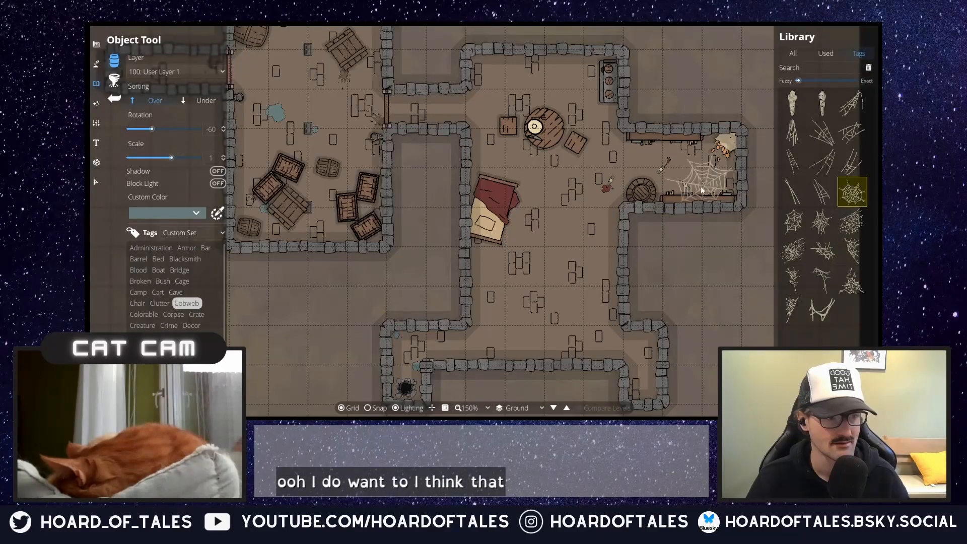
click(830, 162)
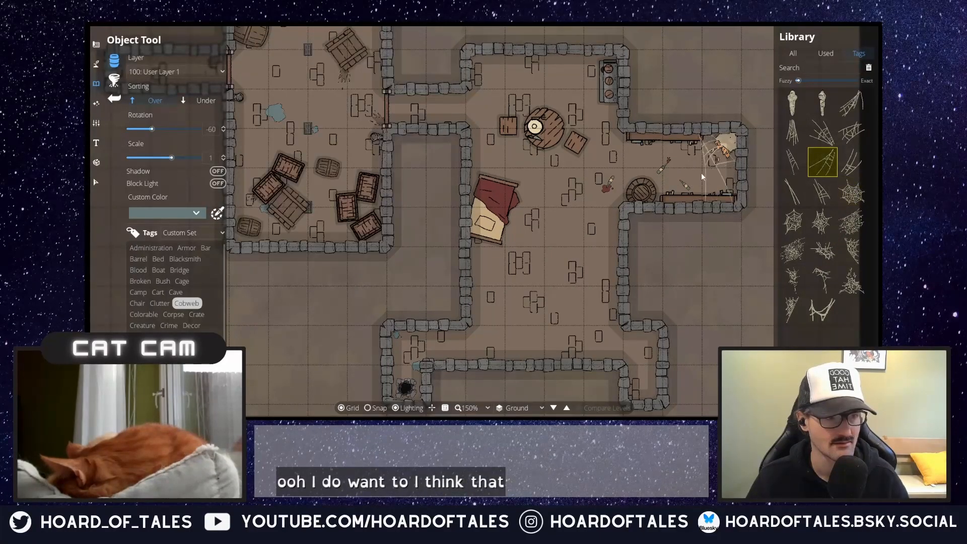
click(159, 72)
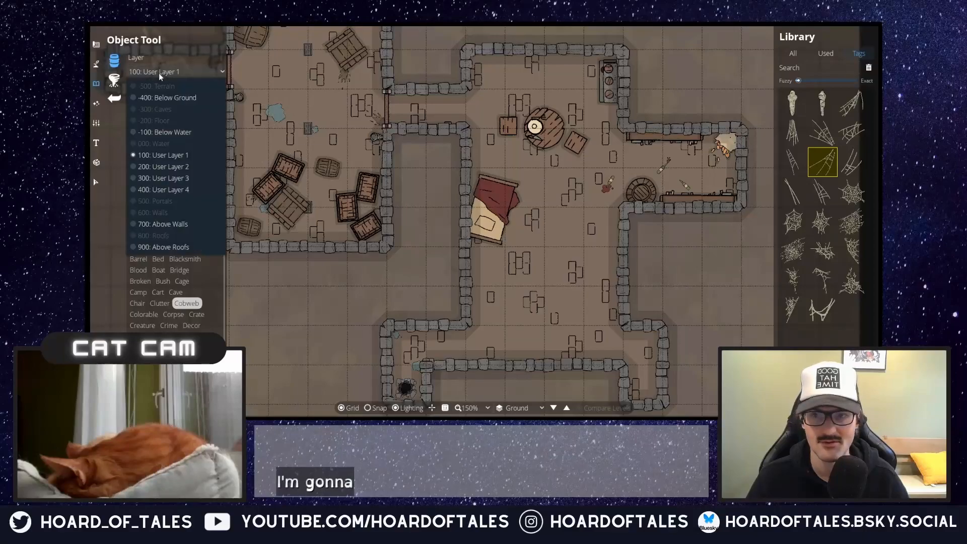
click(170, 189)
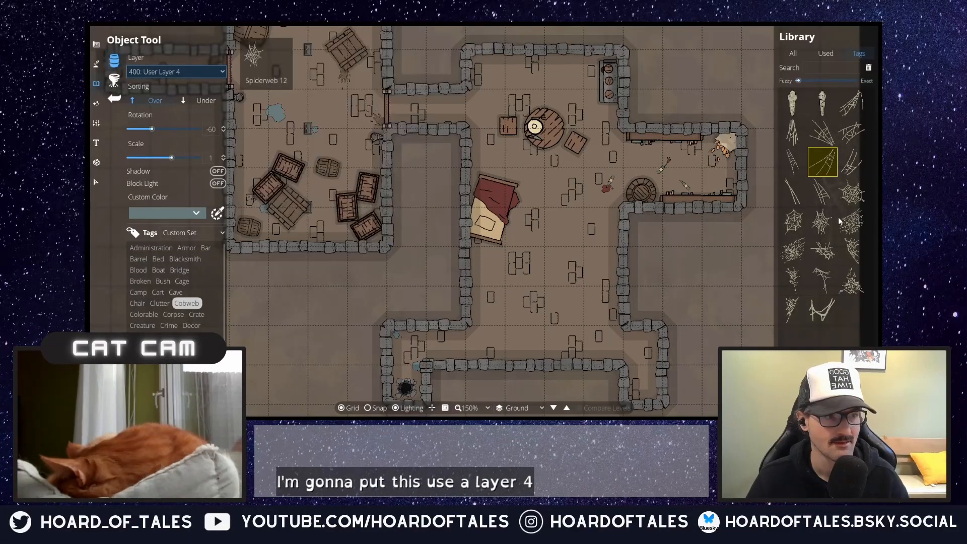
- Try several spiderwebs, including Spiderweb 15 and Spiderweb 02, at different rotations in the eastern alcove
click(793, 250)
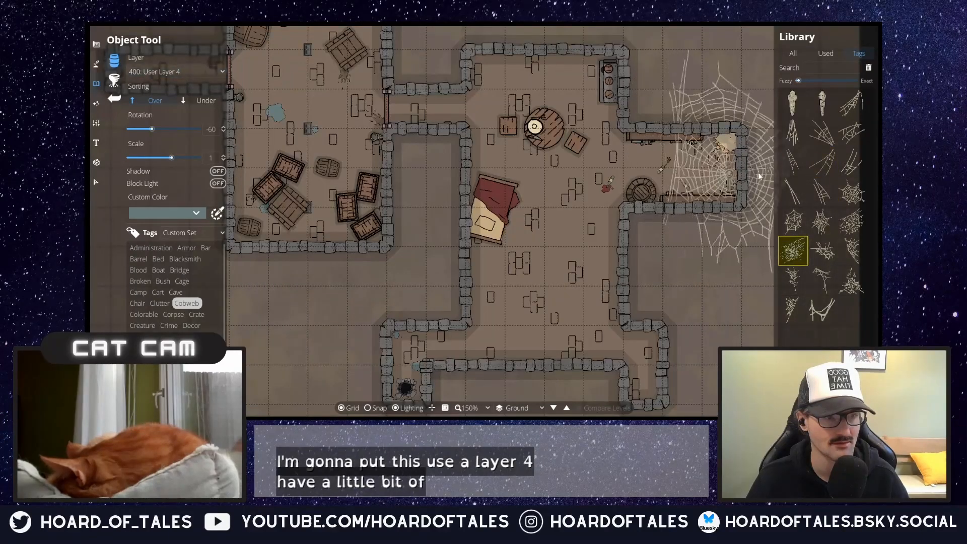
click(823, 251)
scroll(710, 158, up, 3)
scroll(710, 158, up, 3)
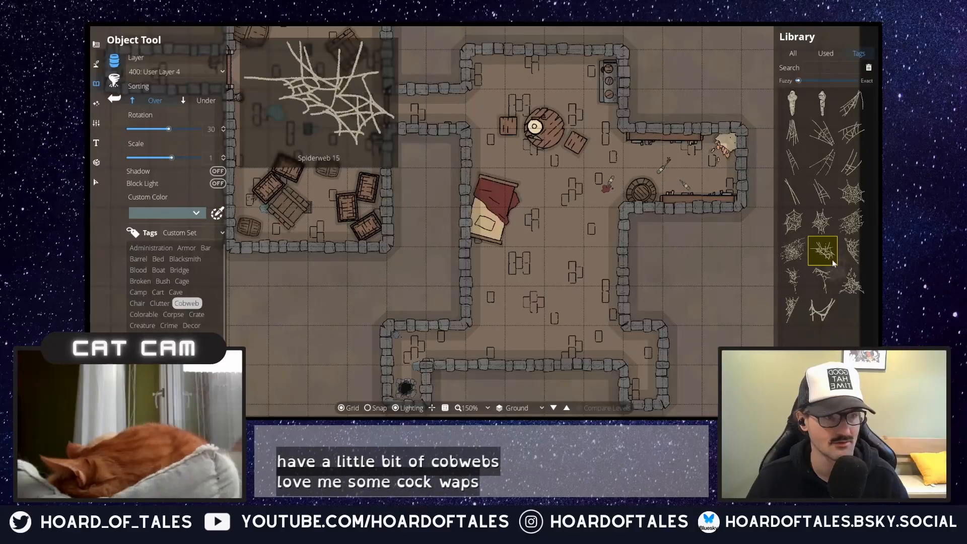
click(852, 280)
scroll(705, 156, up, 3)
scroll(705, 157, up, 1)
click(795, 137)
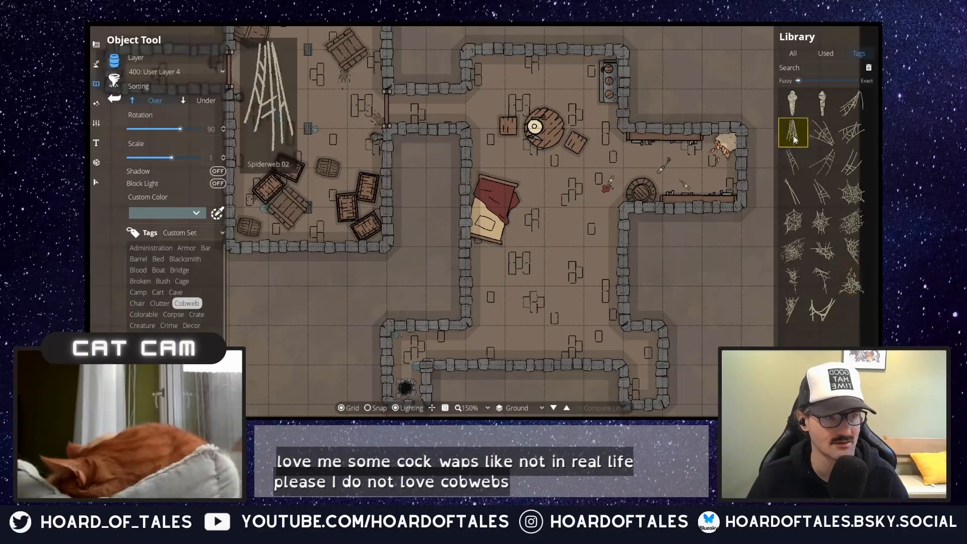
scroll(713, 149, up, 3)
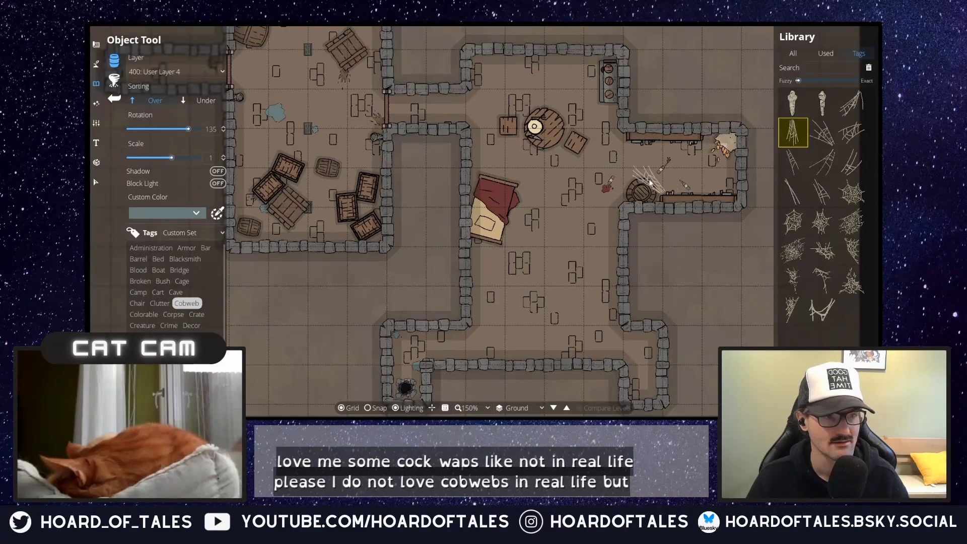
scroll(724, 194, up, 7)
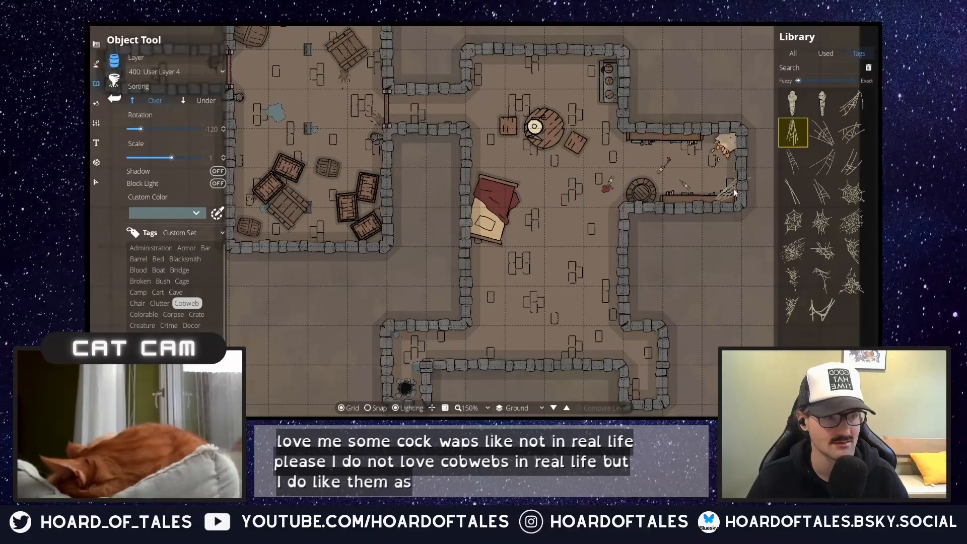
- Preview further corner and full spiderweb shapes, rotating them towards -135 degrees, against the eastern alcove's walls
click(823, 134)
scroll(709, 191, down, 1)
scroll(713, 194, up, 1)
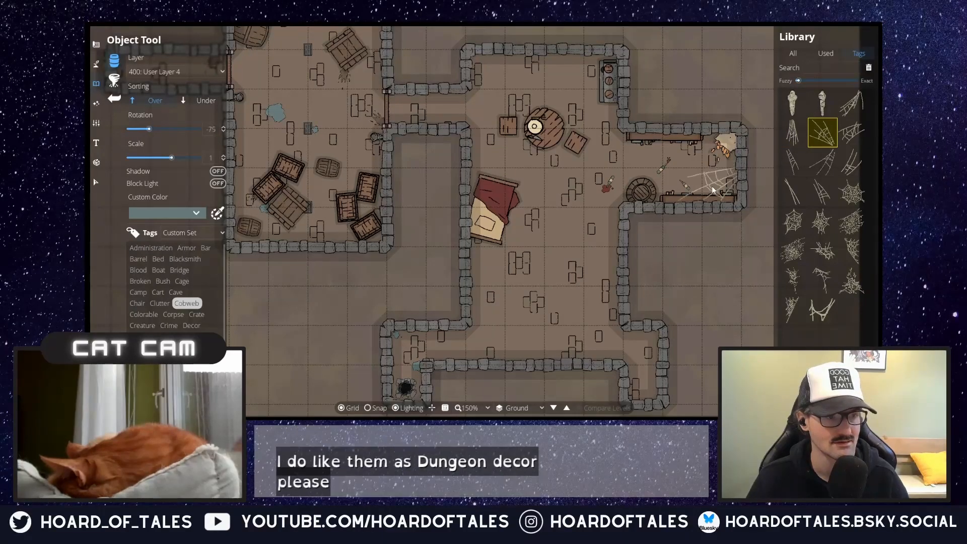
click(852, 191)
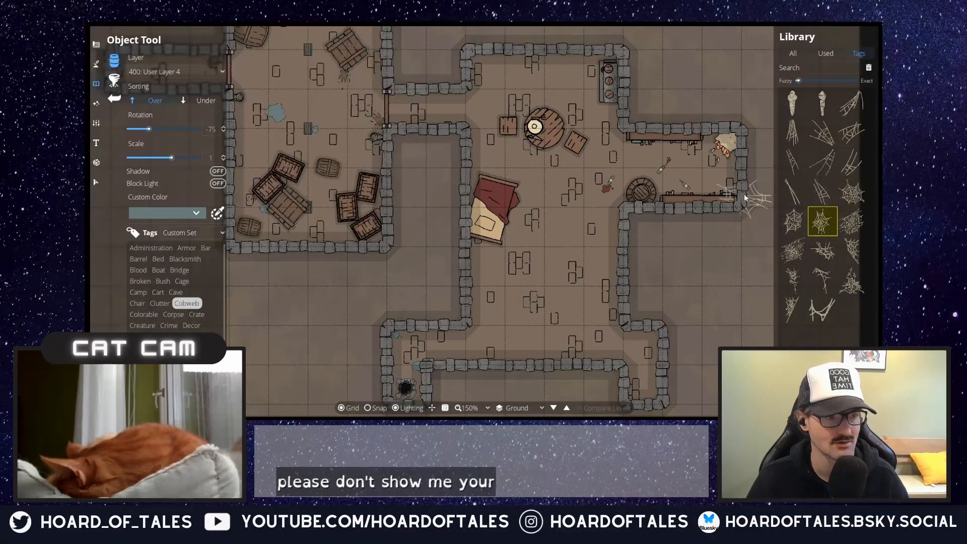
scroll(715, 184, down, 2)
click(794, 222)
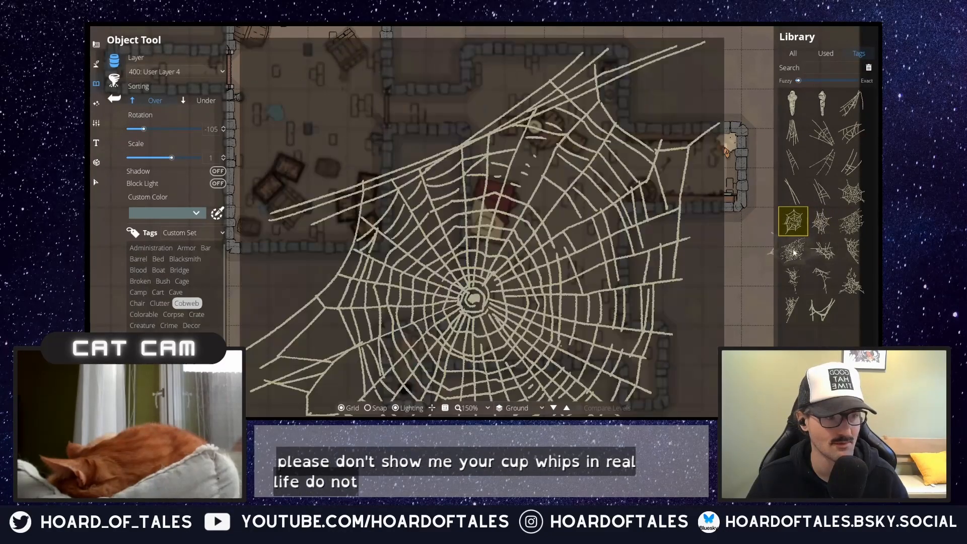
click(795, 253)
click(823, 251)
scroll(720, 157, down, 1)
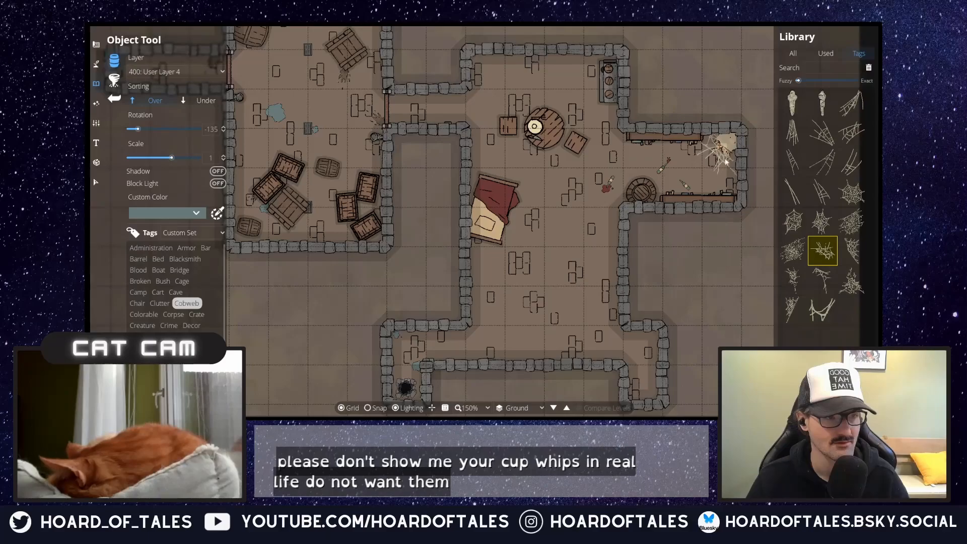
- Place a dense triangular spiderweb at rotation 75 and scale 1 in the southeastern corner of the eastern alcove
click(853, 251)
scroll(715, 162, up, 7)
scroll(715, 161, up, 2)
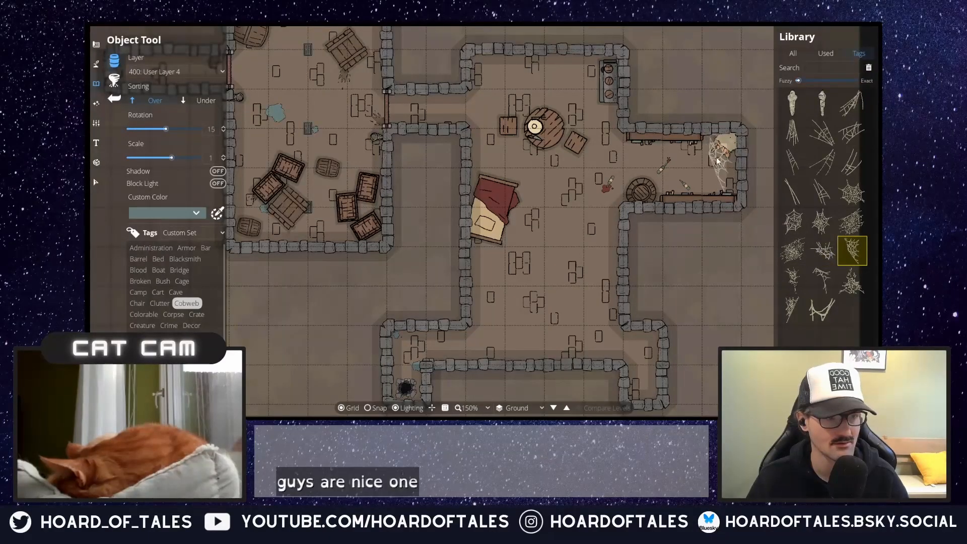
click(720, 161)
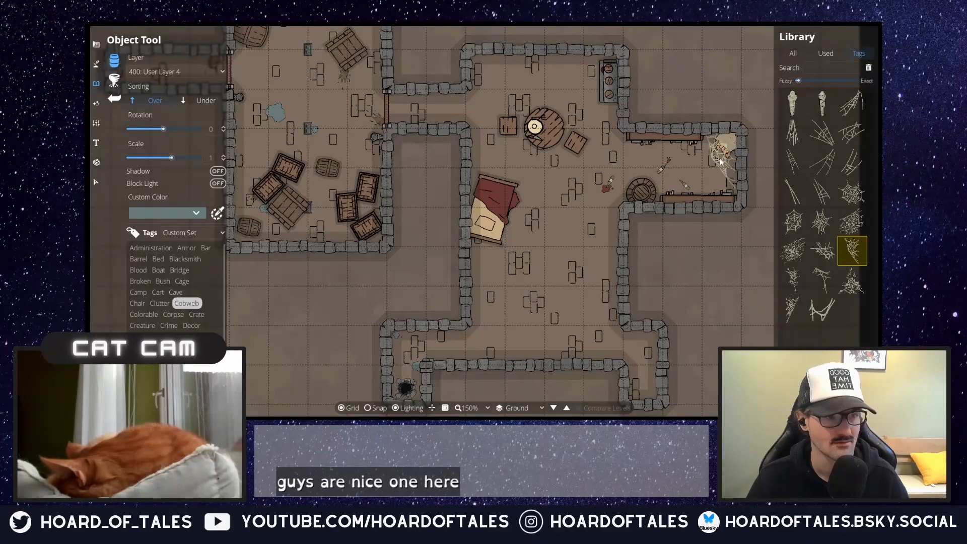
scroll(717, 187, up, 5)
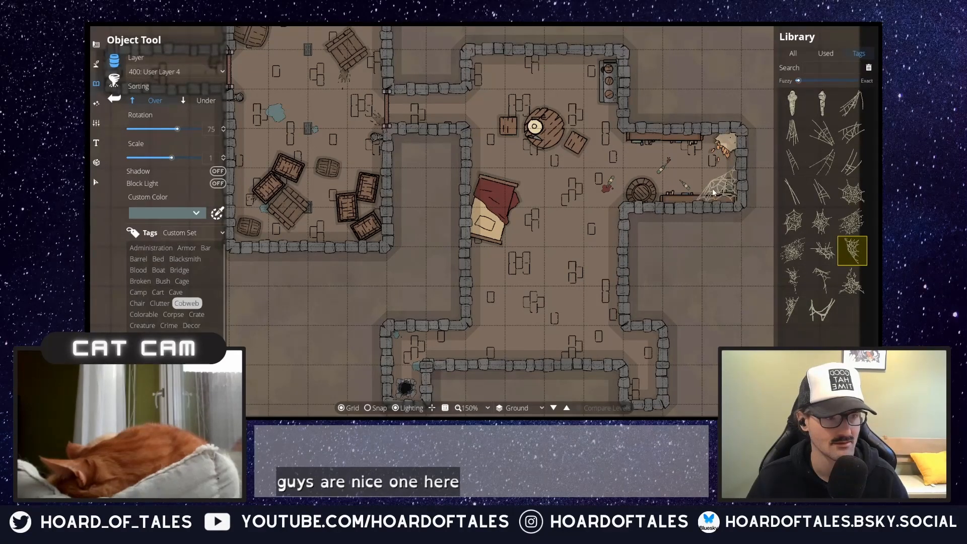
click(712, 189)
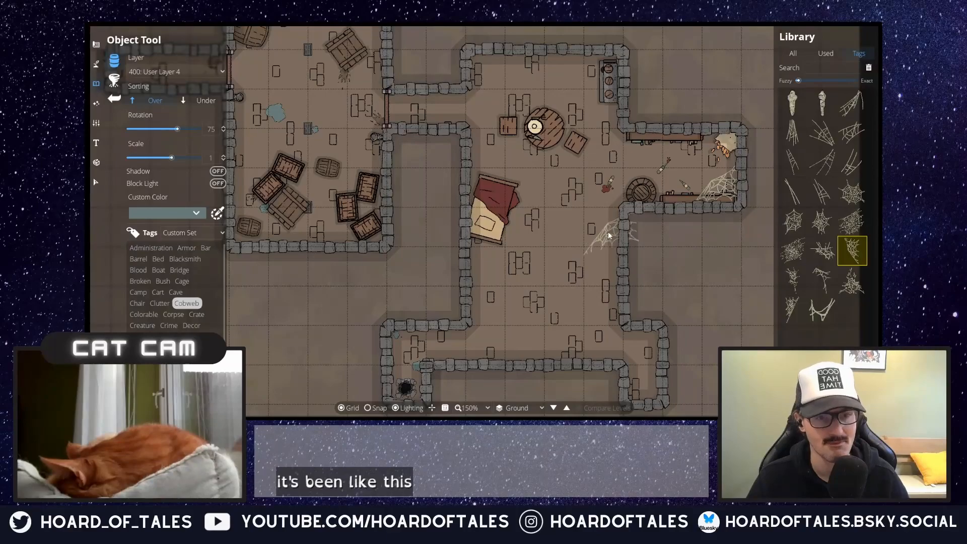
scroll(634, 350, down, 2)
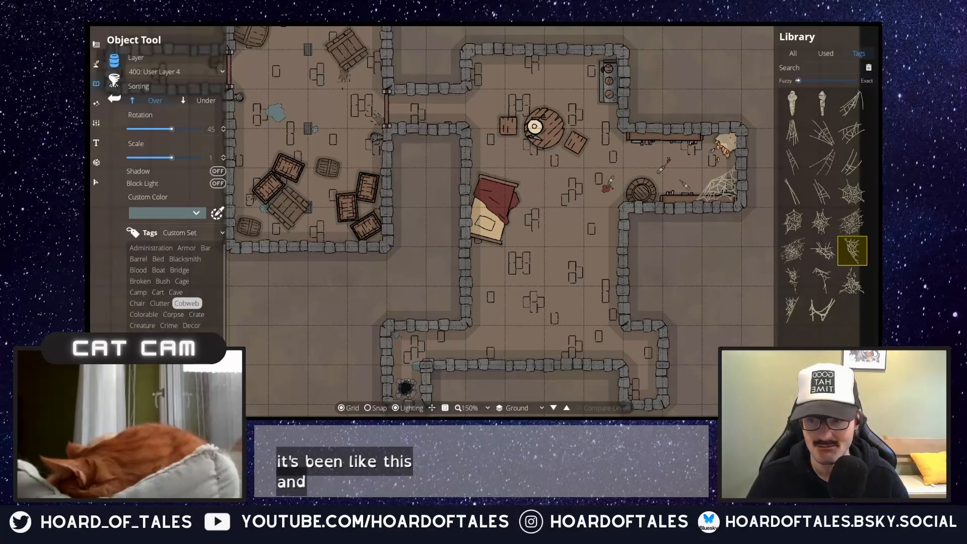
- Look through the Decor objects and the desk, food and door categories after it for a curtain
click(192, 325)
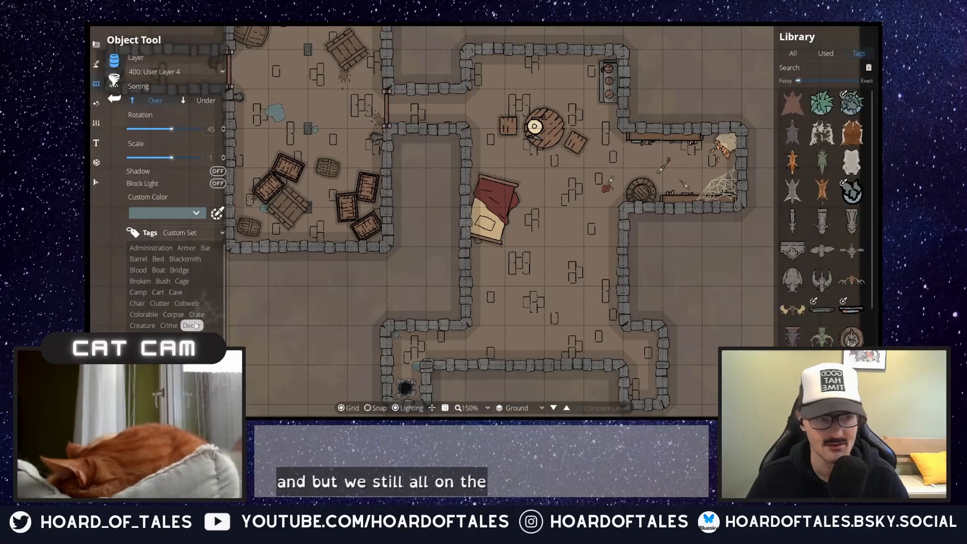
scroll(849, 233, down, 3)
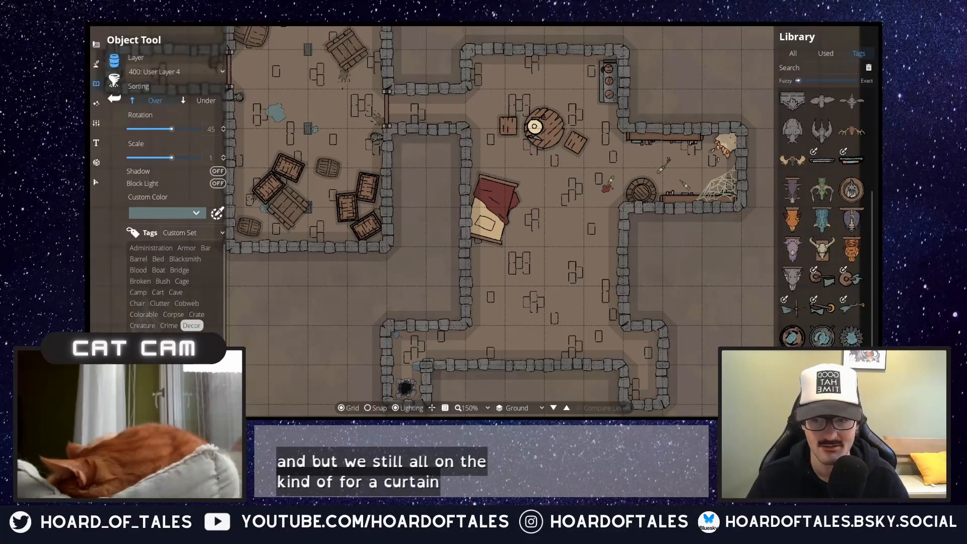
click(143, 336)
click(167, 336)
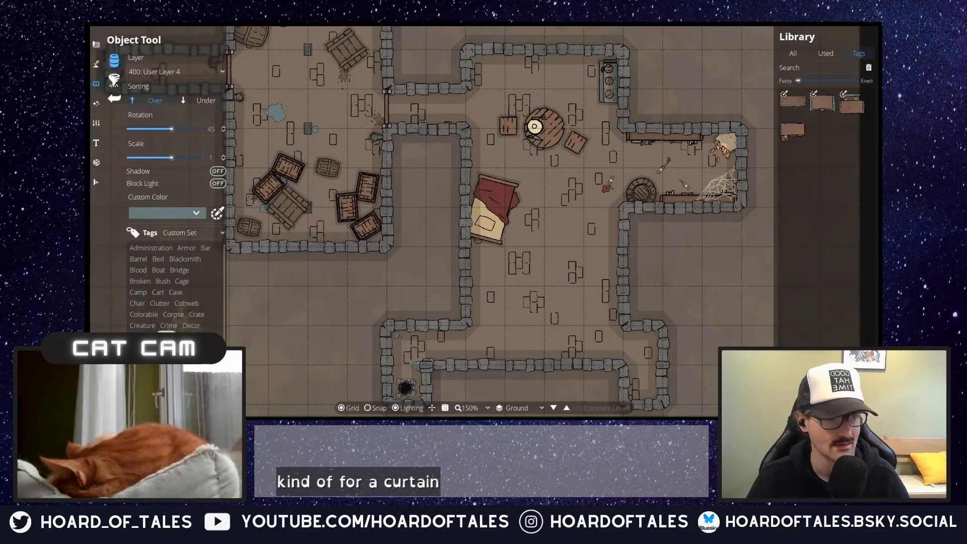
click(188, 336)
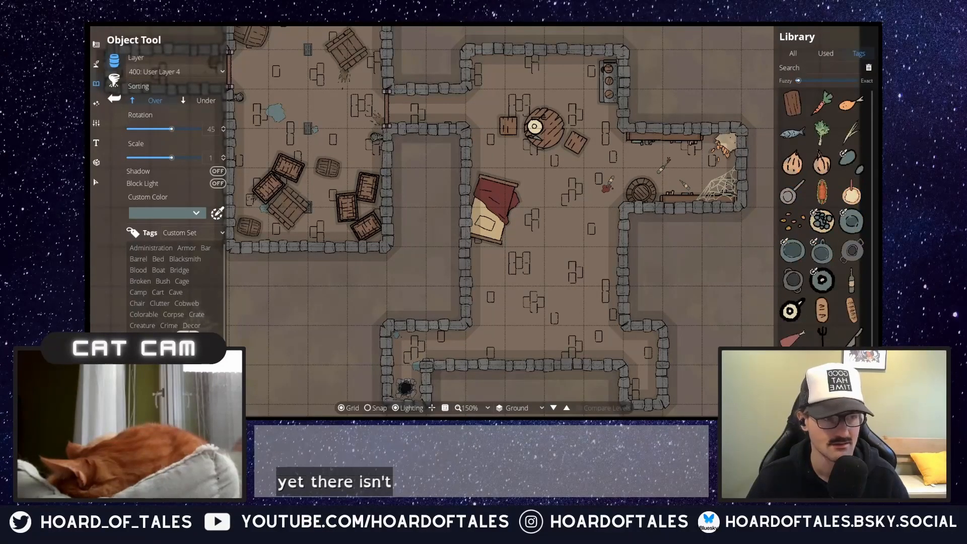
click(137, 348)
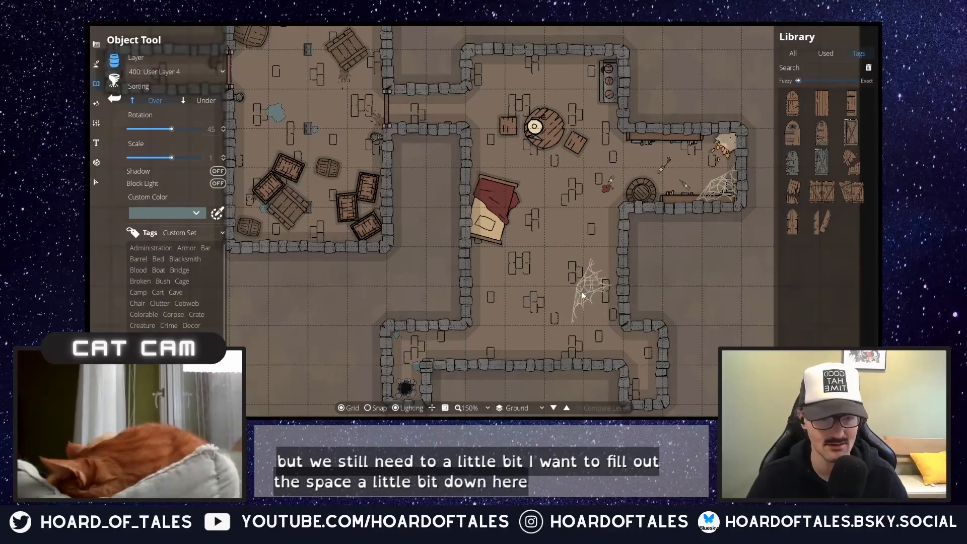
- Set object placement to 100: User Layer 1 with shadow on, and try a previously used crate at rotation 45 by the southern wall
click(98, 60)
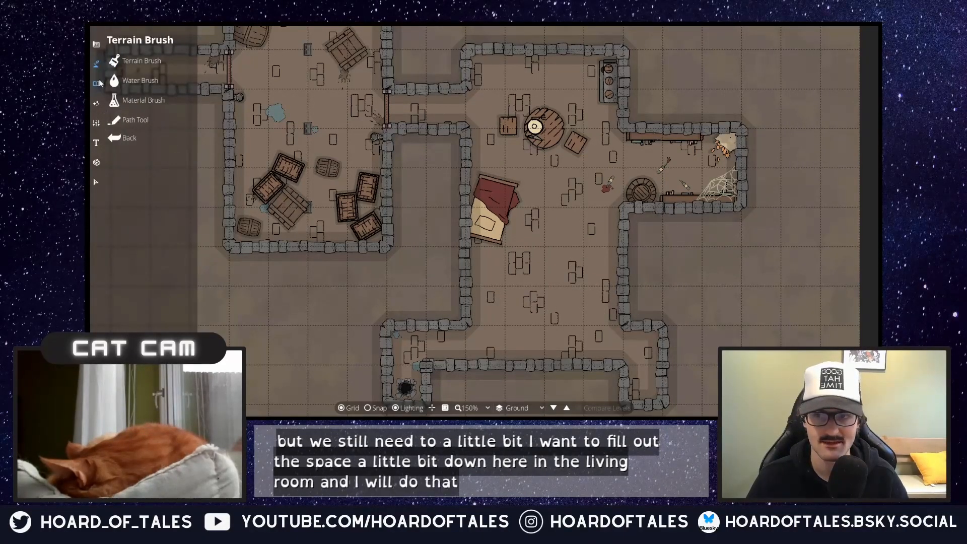
click(97, 83)
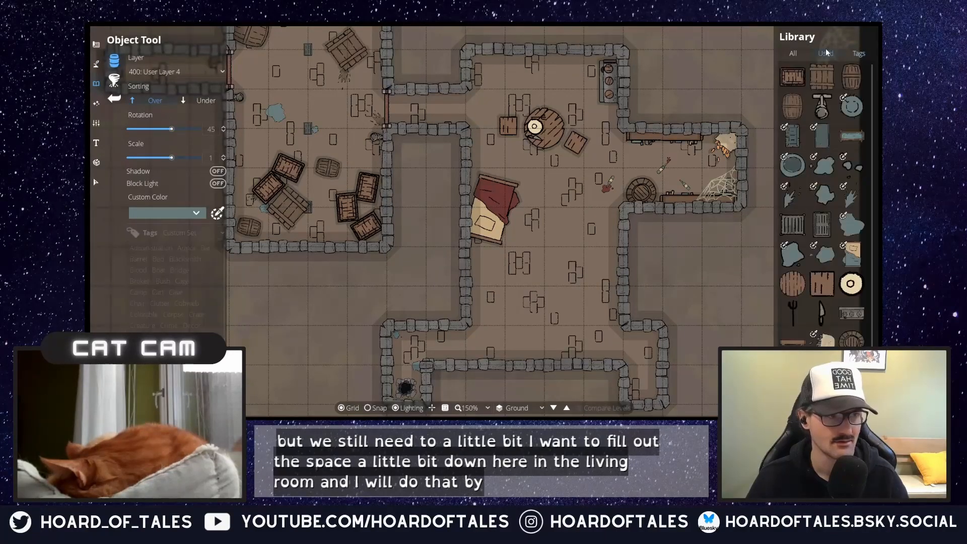
mouse_move(851, 71)
click(822, 81)
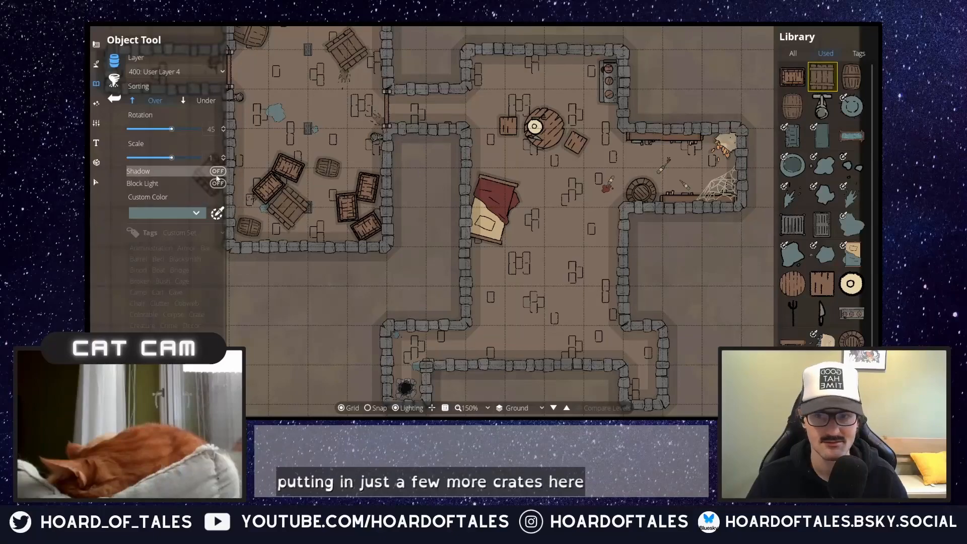
click(164, 72)
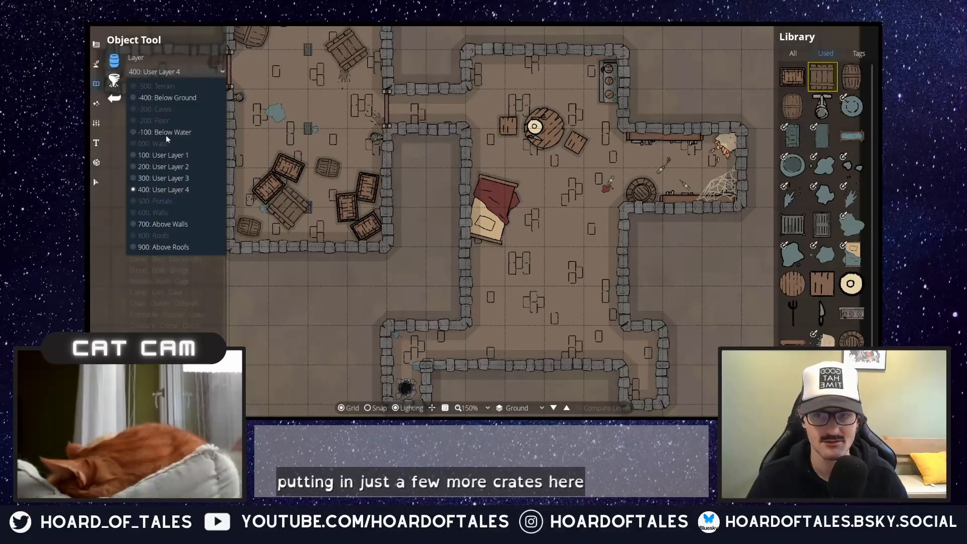
click(168, 152)
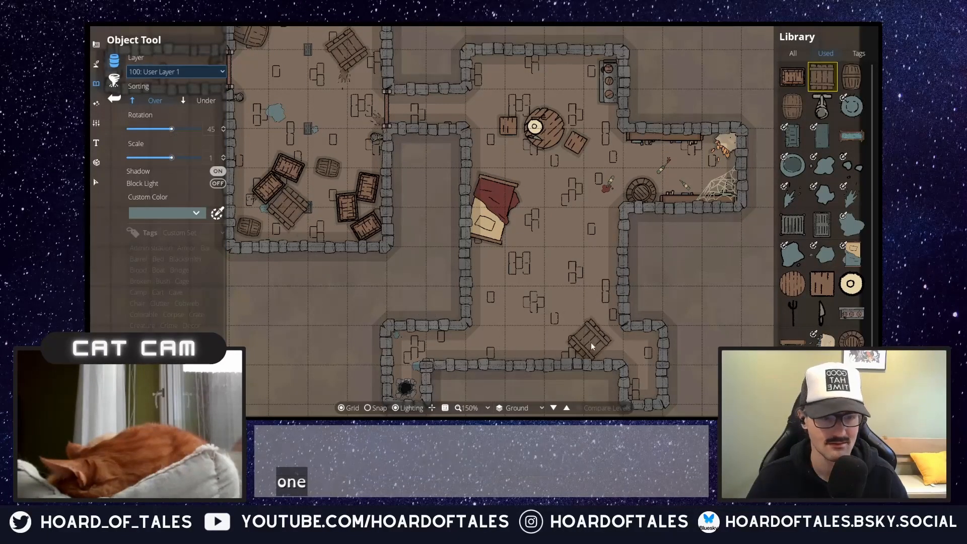
click(593, 344)
scroll(534, 308, up, 5)
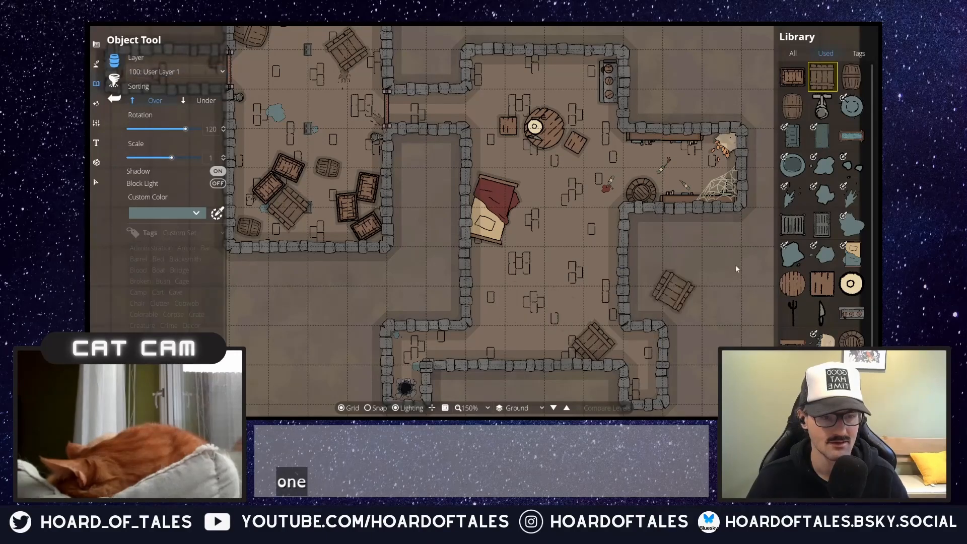
- Place a barrel against the western wall south of the bed and a crate at rotation -15 against the opposite eastern wall
click(799, 107)
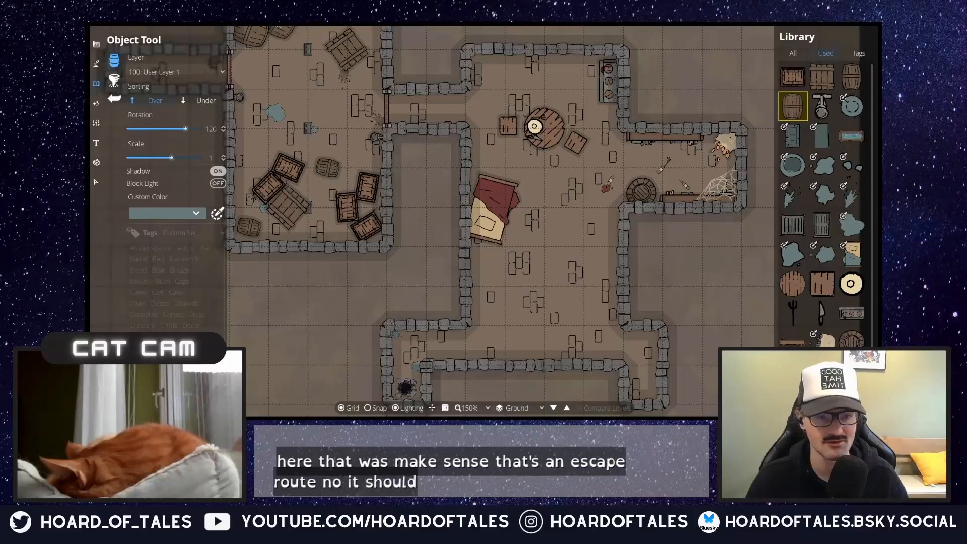
scroll(490, 297, up, 3)
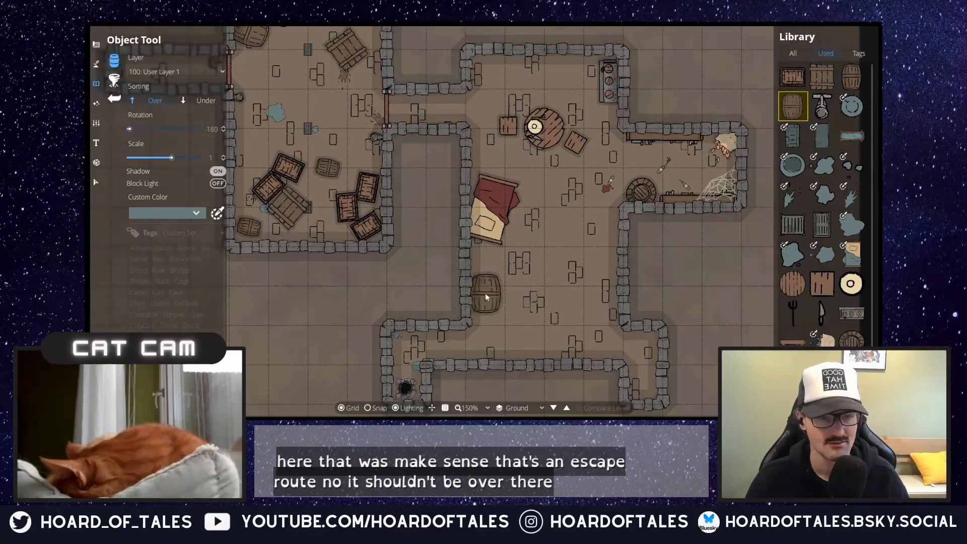
click(478, 291)
click(822, 77)
scroll(536, 337, up, 3)
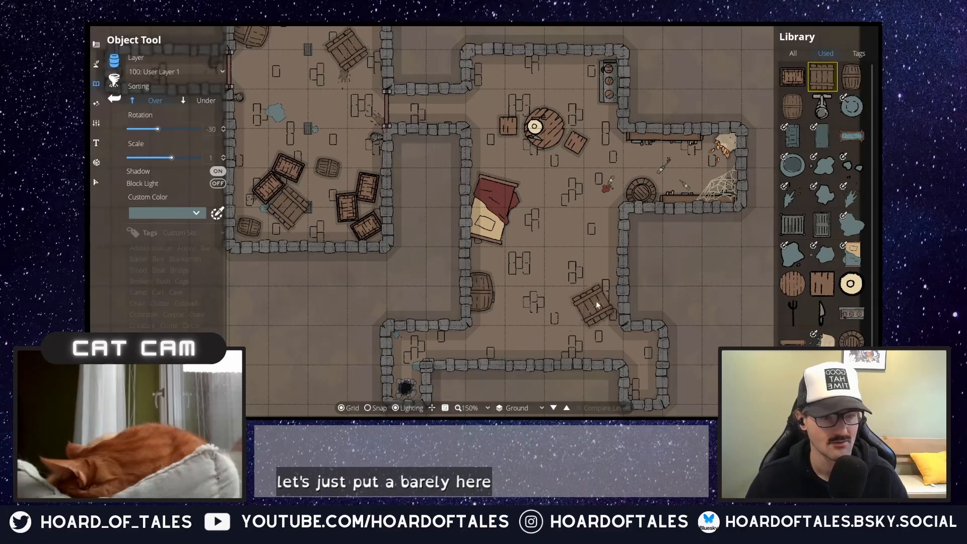
scroll(607, 276, up, 1)
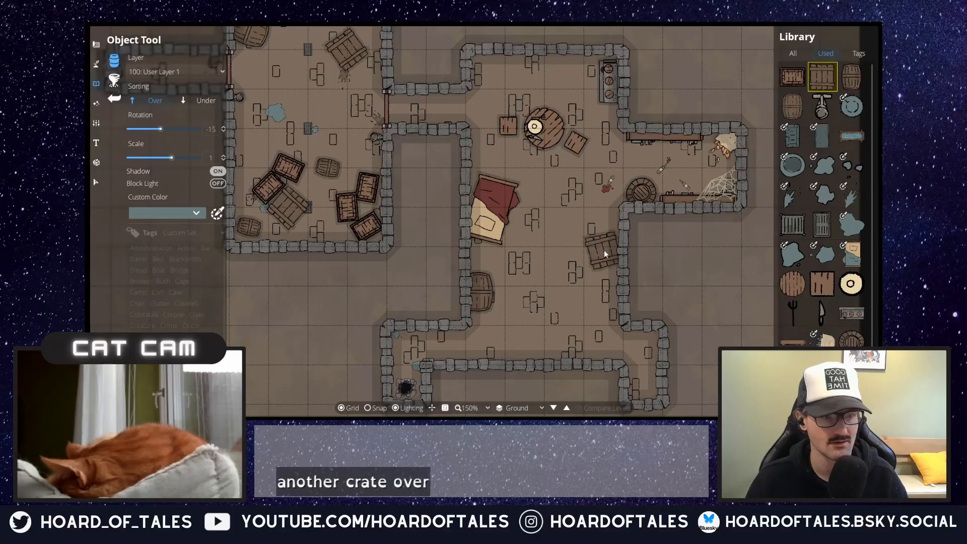
click(605, 254)
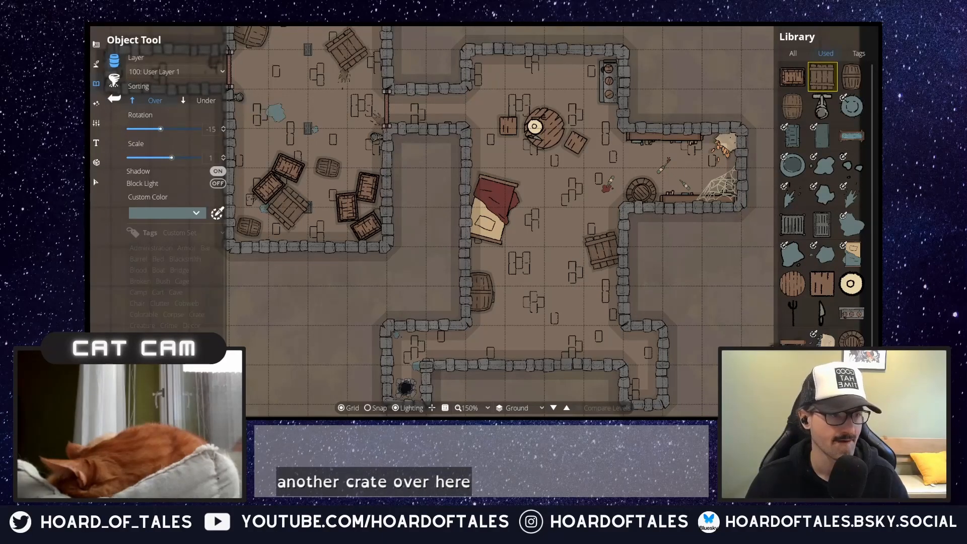
- Turn the shadow off and place a Blood Water Stain 07 puddle at the eastern end of the southern wall
click(826, 174)
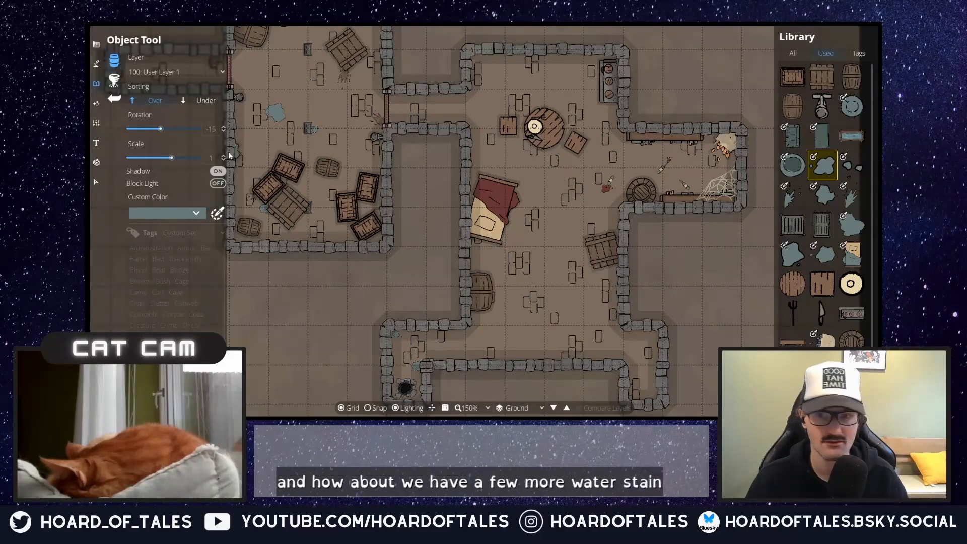
click(218, 171)
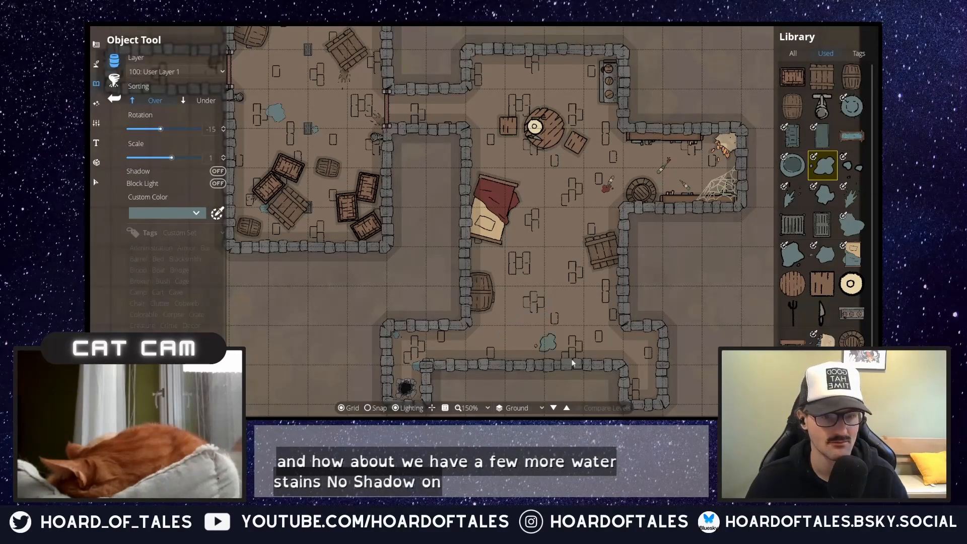
click(613, 353)
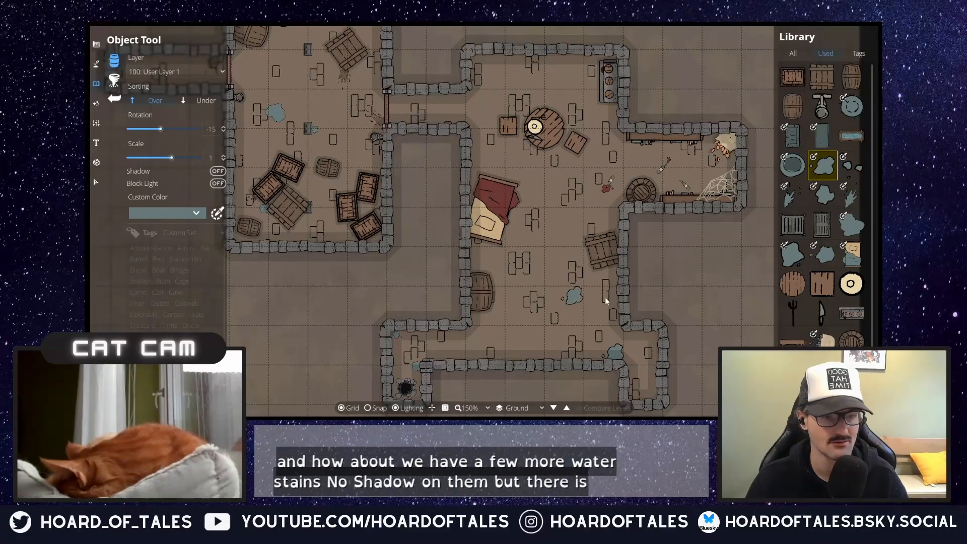
- Try the Blood Water Stain 03 splatter at several rotations near the southern puddle, the stove and the western entrance
click(852, 195)
scroll(591, 286, down, 5)
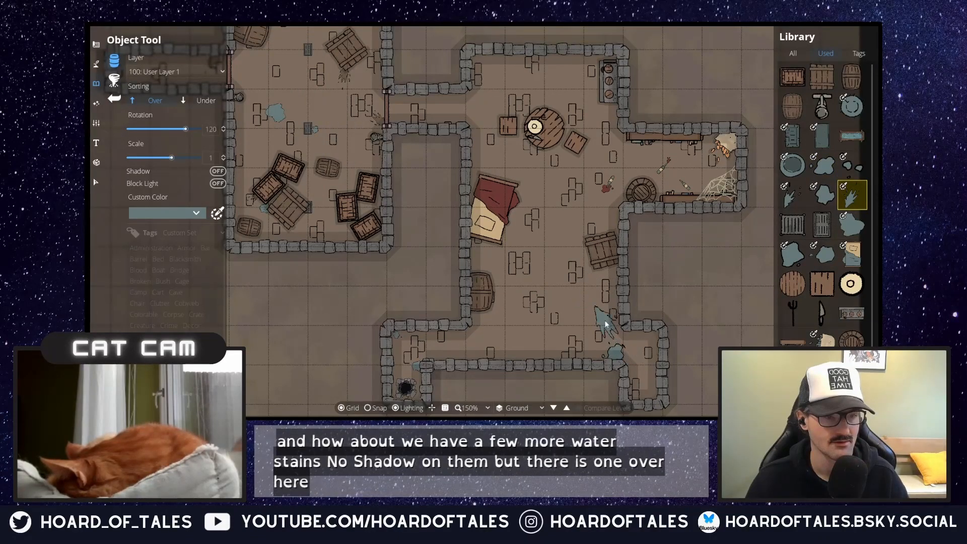
scroll(610, 329, down, 6)
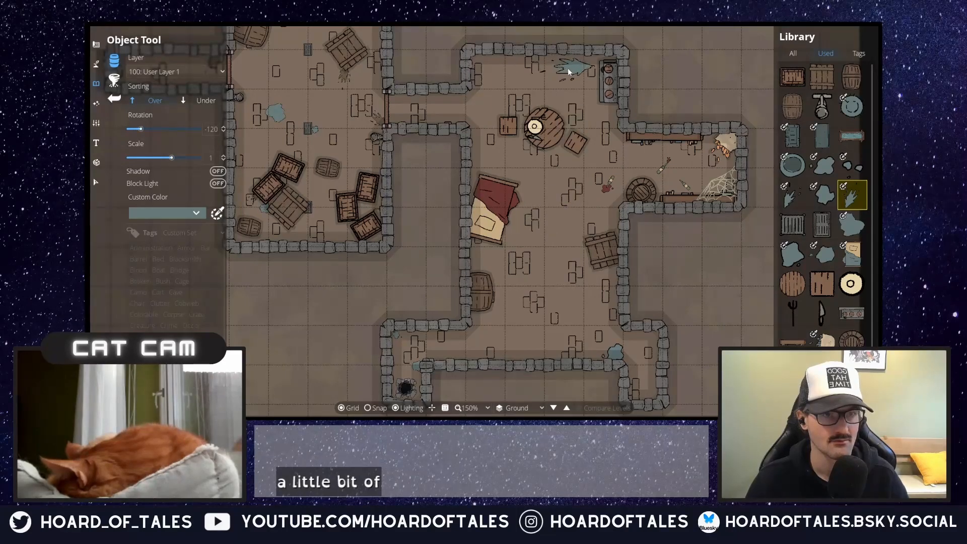
scroll(583, 69, up, 1)
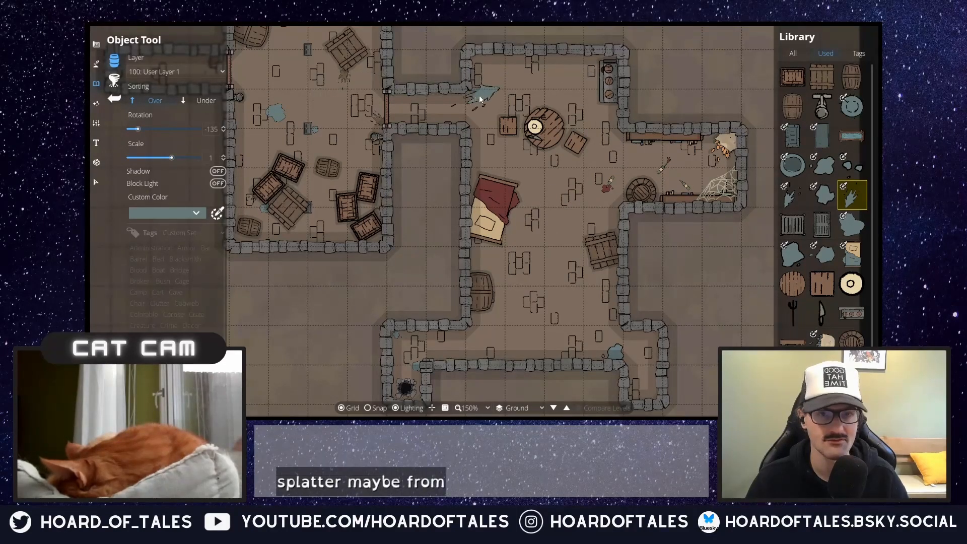
scroll(494, 70, up, 5)
- Place Blood Water Stain 02 at rotation 150 in the eastern alcove and Blood Water Stain 01 at rotation -180 in the western corridor
click(798, 255)
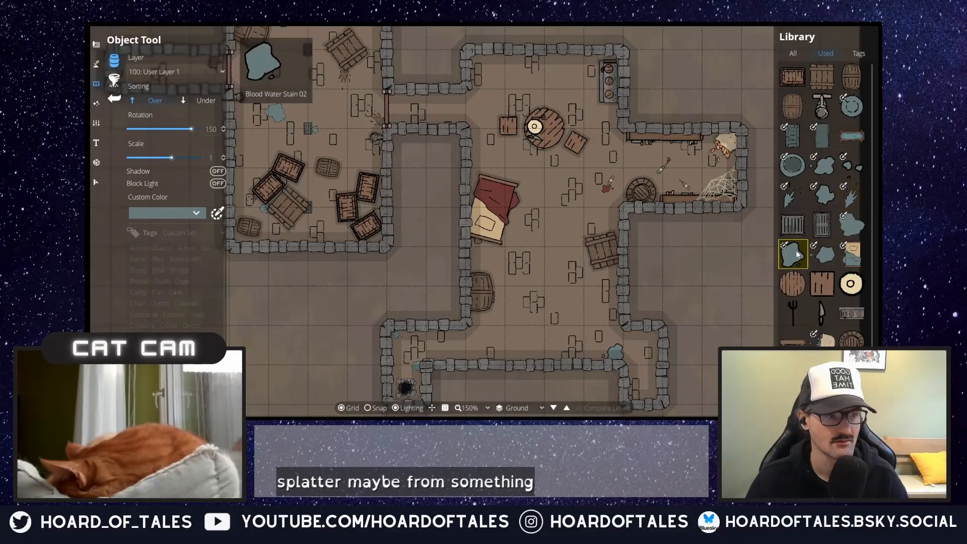
click(697, 172)
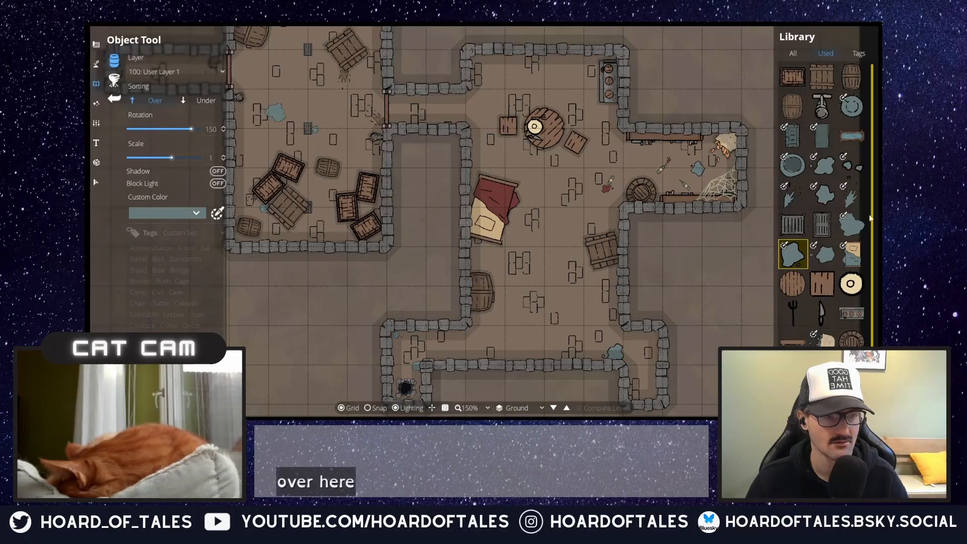
mouse_move(831, 170)
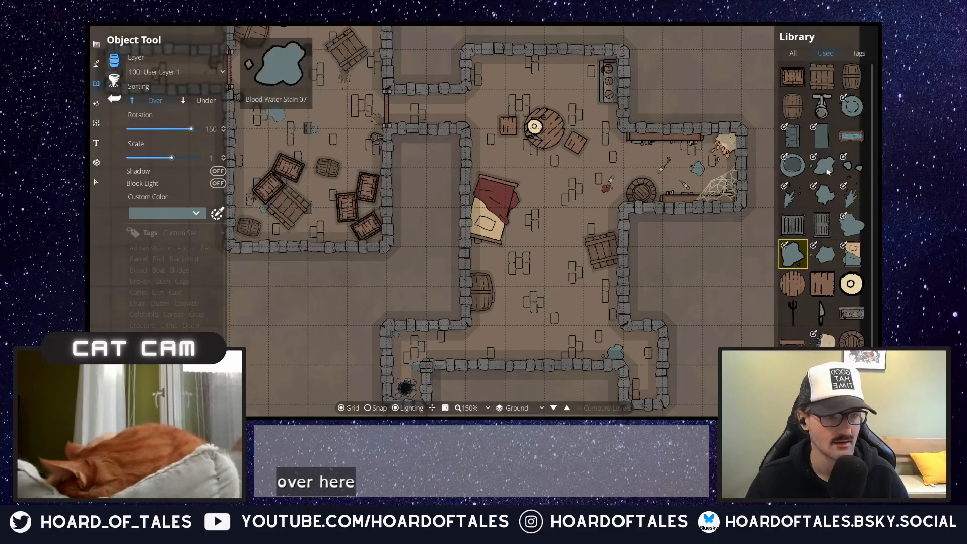
click(854, 228)
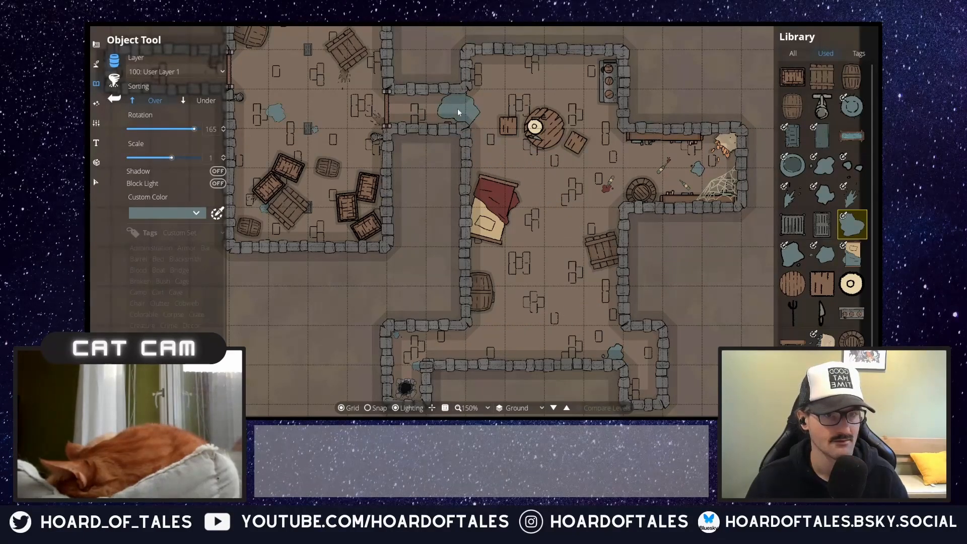
scroll(443, 113, down, 1)
scroll(442, 114, up, 2)
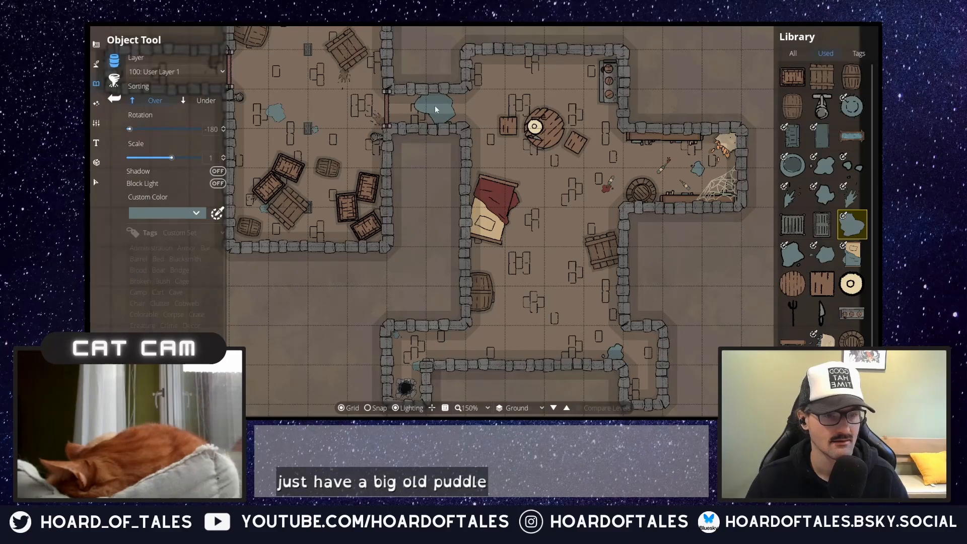
click(435, 105)
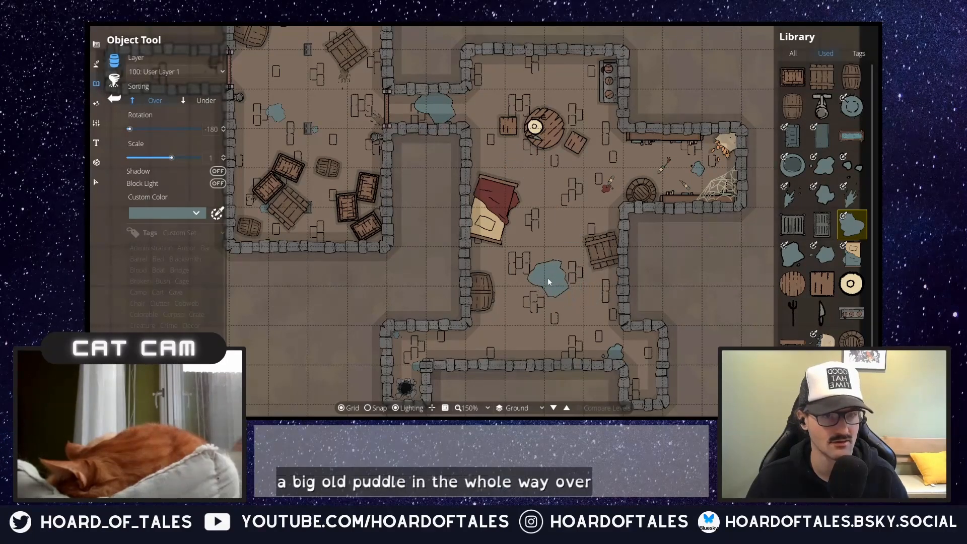
- Set the custom colour to muddy brown and place a Blood Water Stain 03 splatter at rotation -45 in the southeastern nook
drag(548, 277, 545, 248)
click(167, 212)
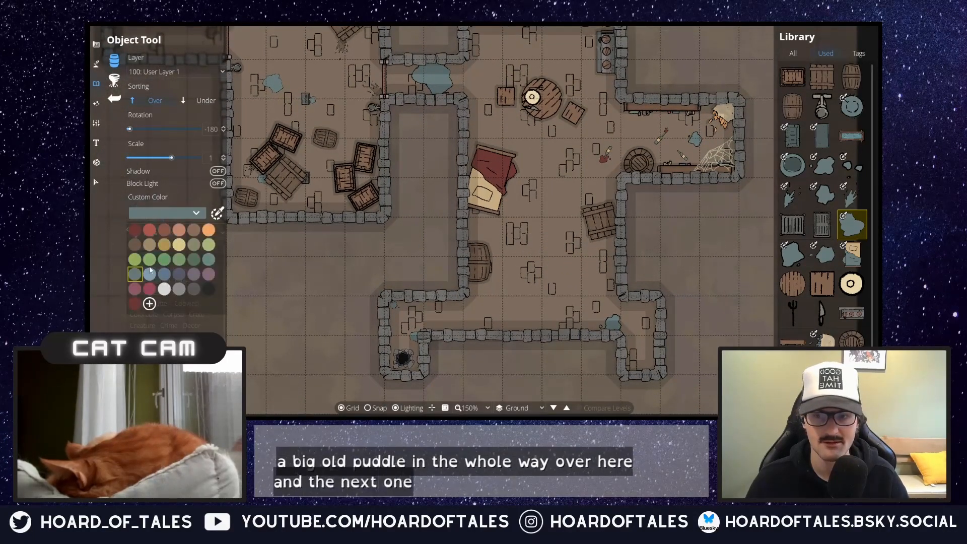
click(138, 256)
click(852, 195)
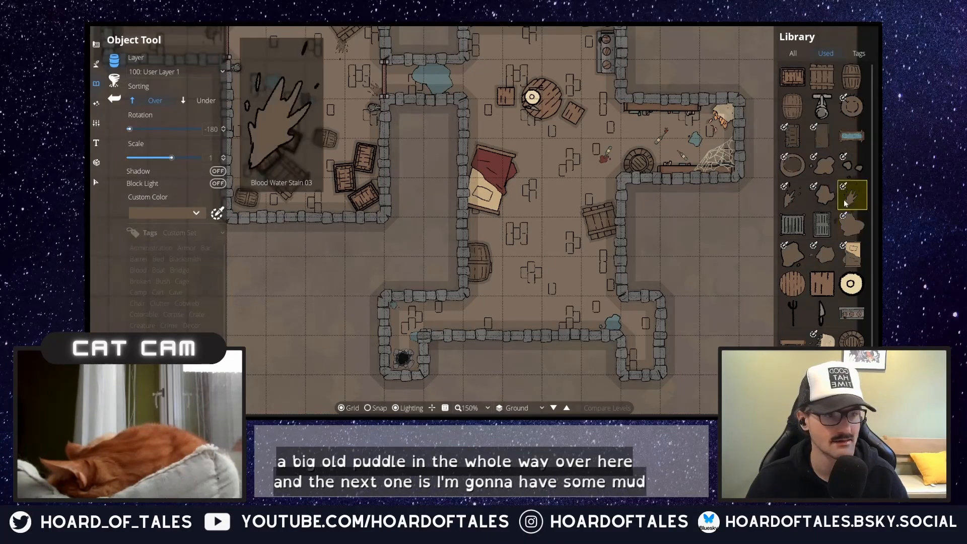
scroll(639, 329, up, 8)
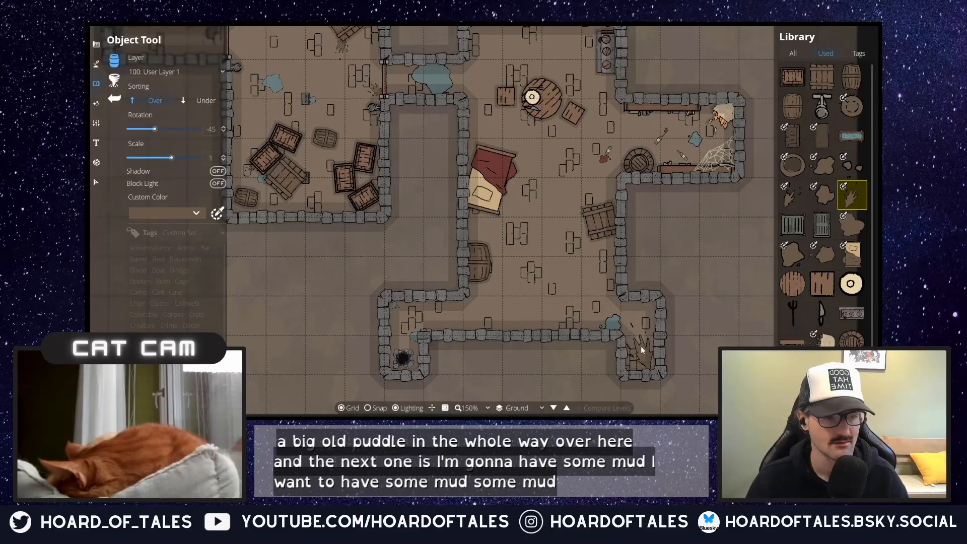
click(649, 350)
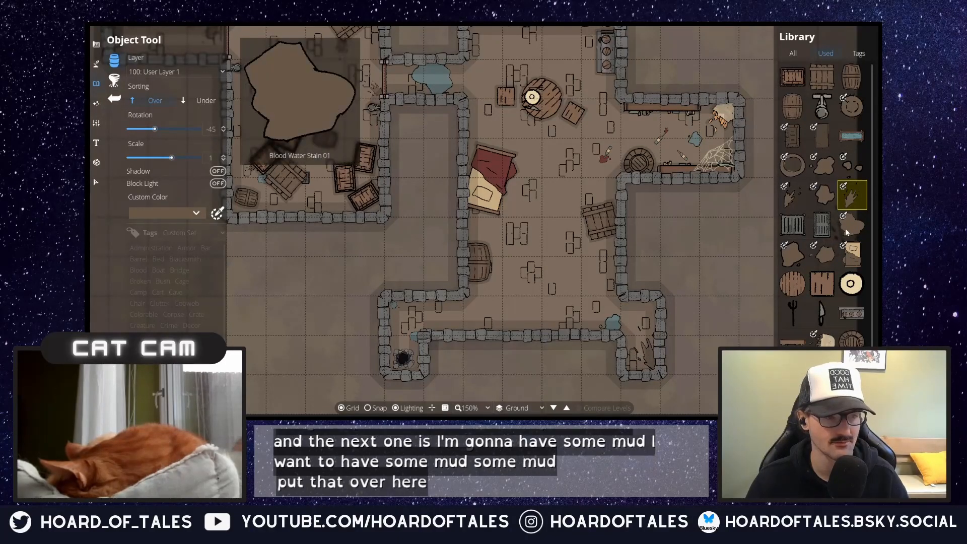
- Place a small muddy brown stain splatter at rotation -60 on the floor just northwest of the southeastern nook
click(846, 226)
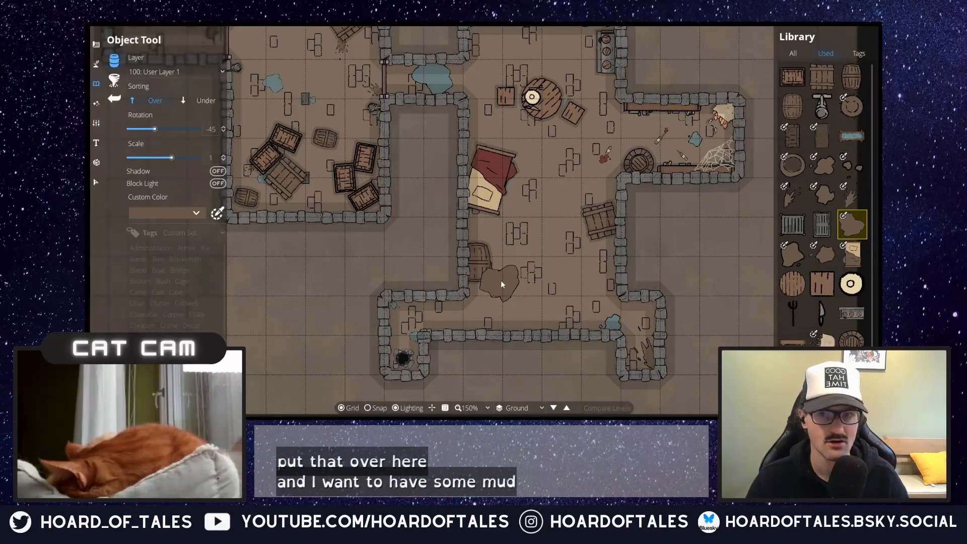
click(843, 198)
scroll(600, 241, down, 12)
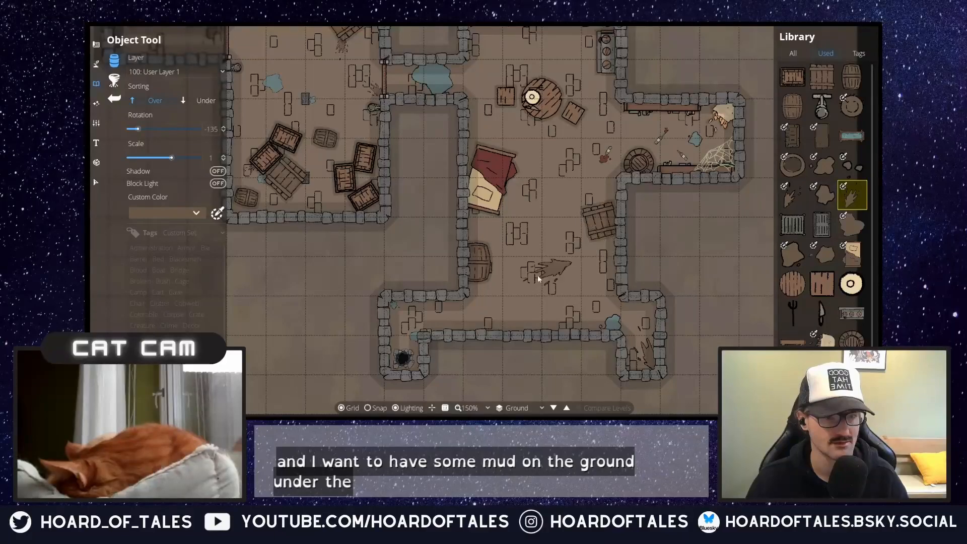
scroll(575, 302, down, 12)
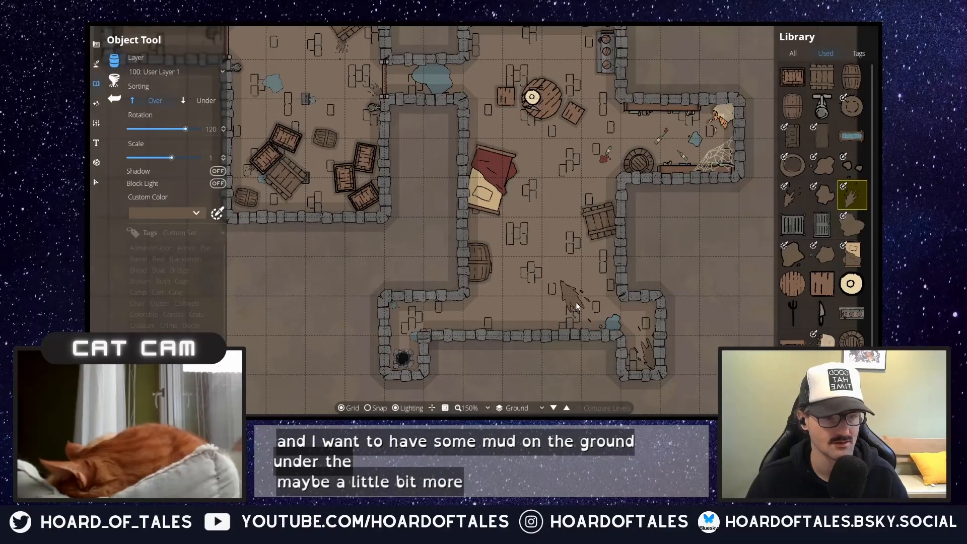
scroll(594, 307, down, 1)
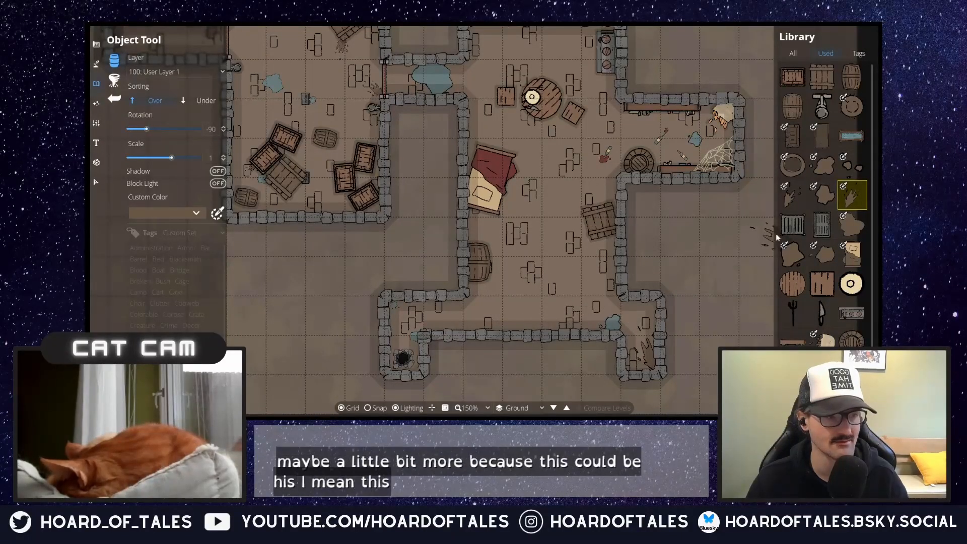
click(794, 195)
scroll(580, 295, up, 2)
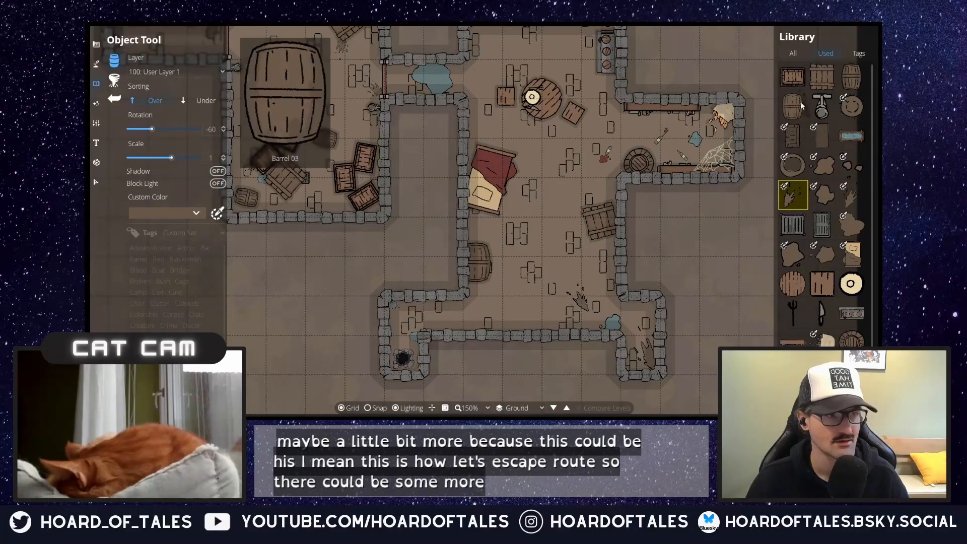
- Search the full object library for "prints" and "footprint", and clear the search
click(793, 53)
click(820, 68)
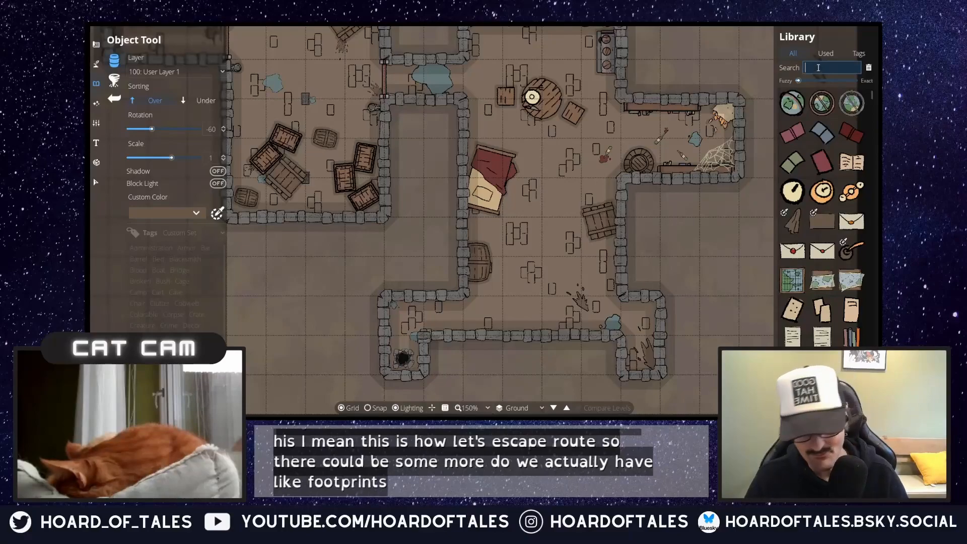
text(prints)
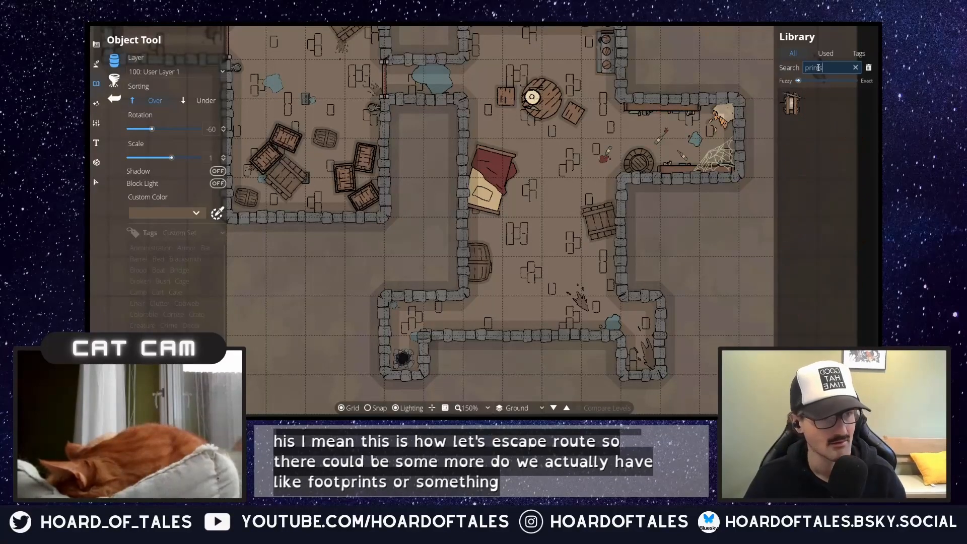
key(ctrl+a)
key(BackSpace)
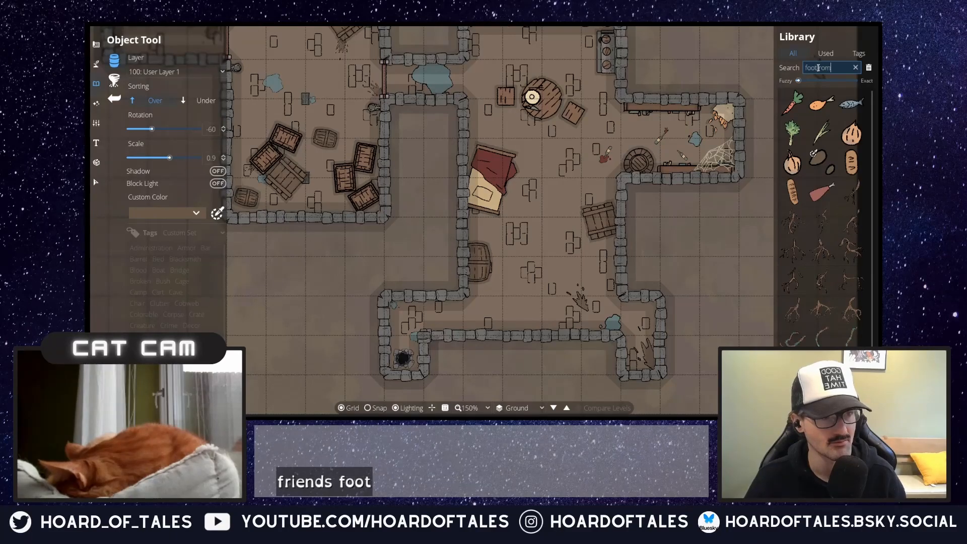
text(foot)
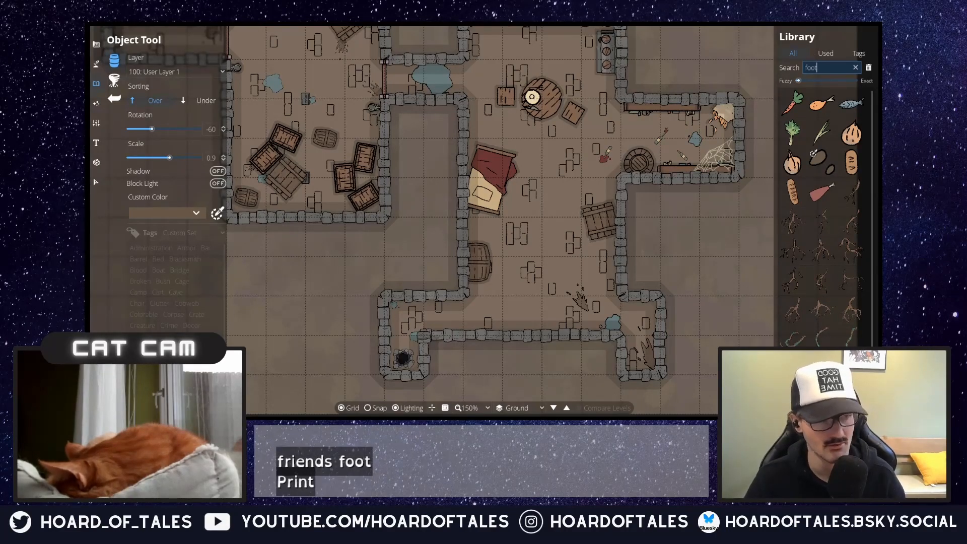
text(print)
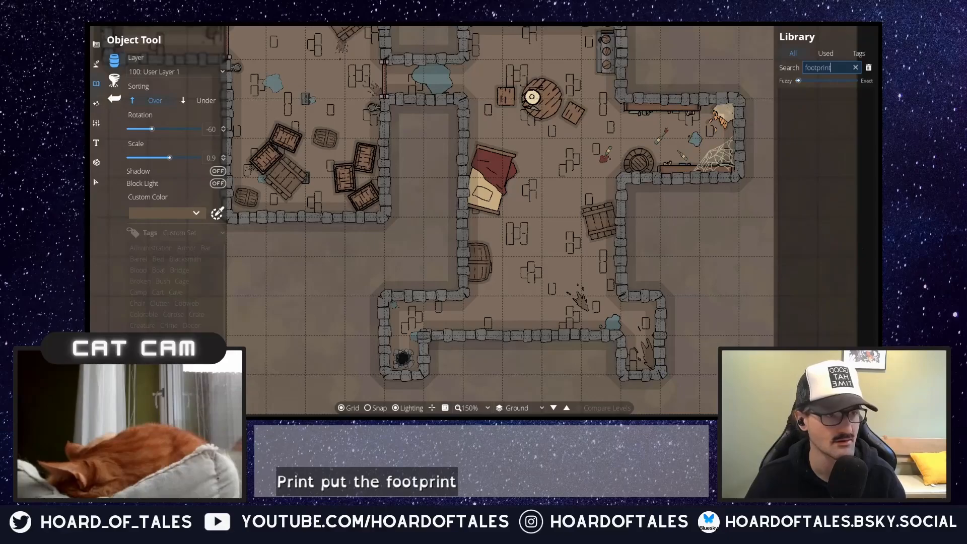
key(BackSpace)
key(BackSpace)
key(BackSpace)
key(BackSpace)
key(BackSpace)
key(BackSpace)
key(BackSpace)
key(BackSpace)
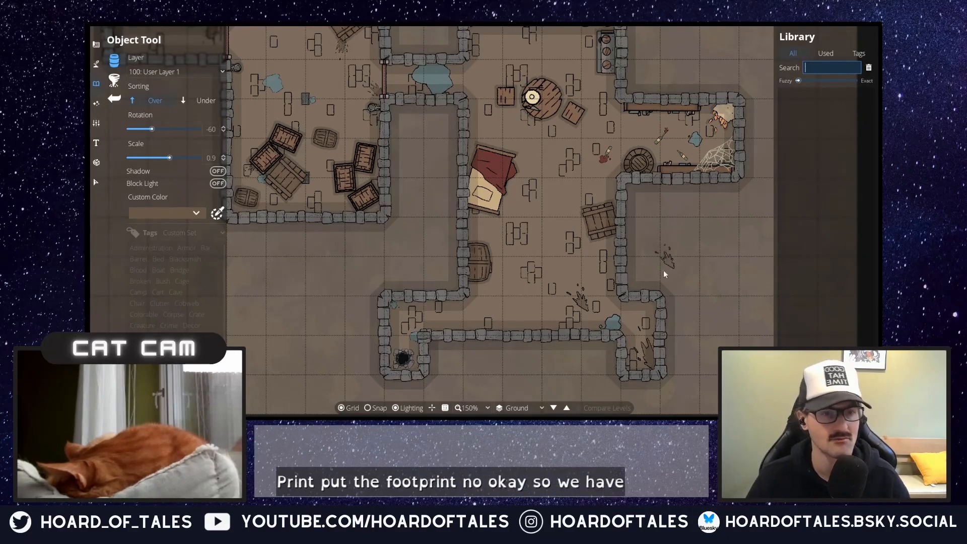
- On User Layer 4, place a sconce at rotation -90 on the western wall above the bed and one at rotation 90 by the southeastern nook
drag(658, 261, 708, 255)
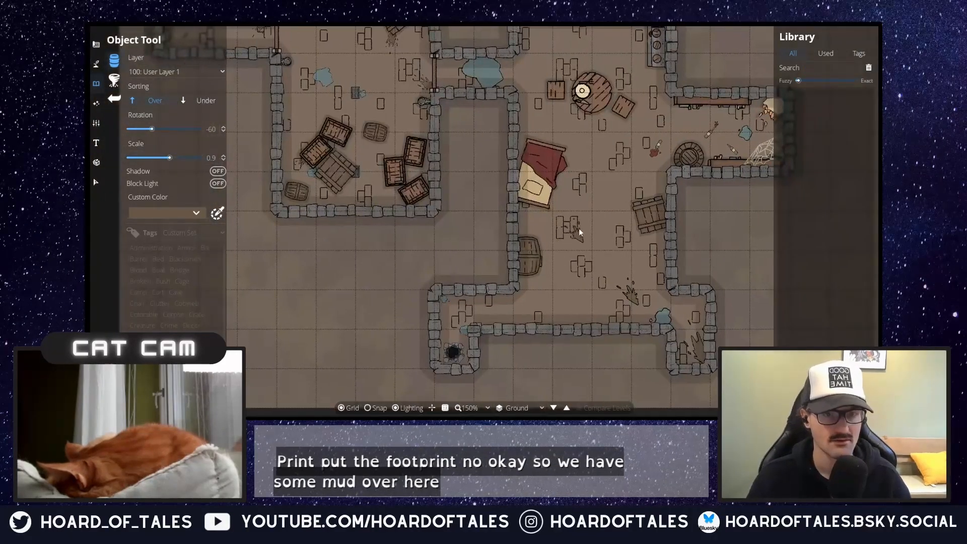
scroll(580, 227, down, 2)
drag(602, 202, 533, 237)
scroll(537, 241, up, 1)
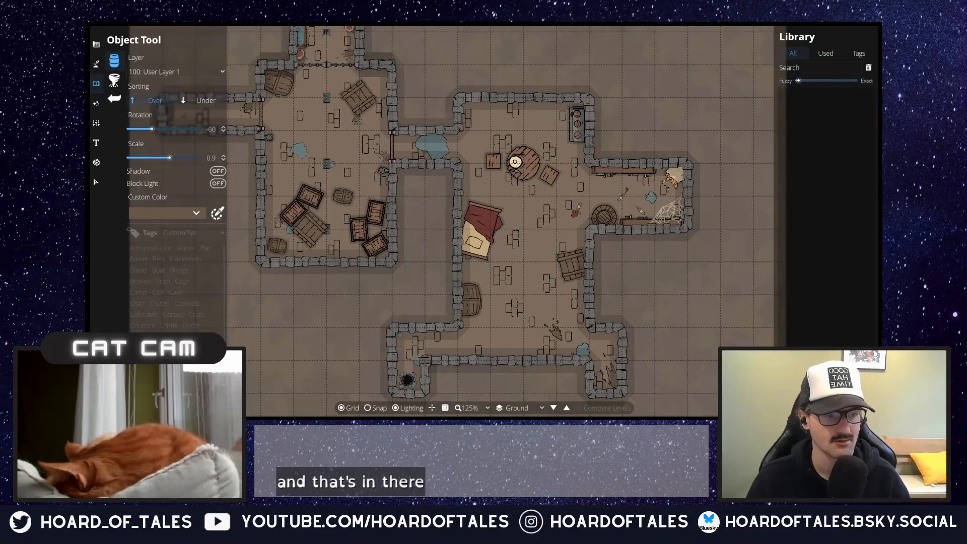
click(217, 71)
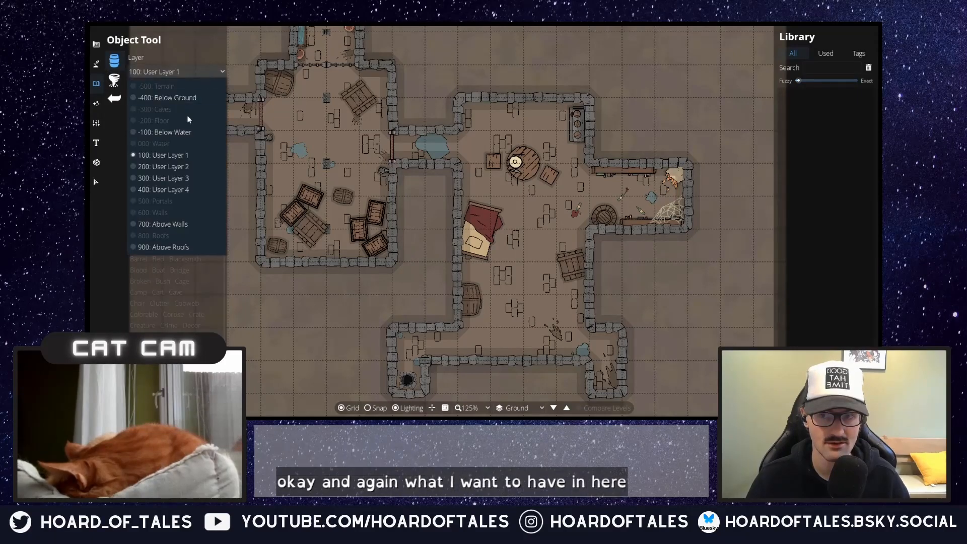
click(178, 189)
click(826, 53)
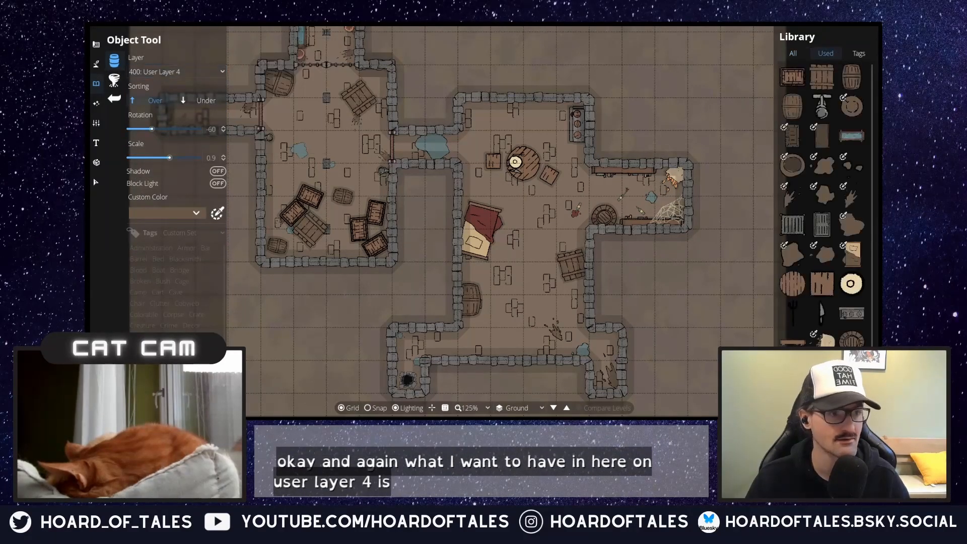
click(819, 109)
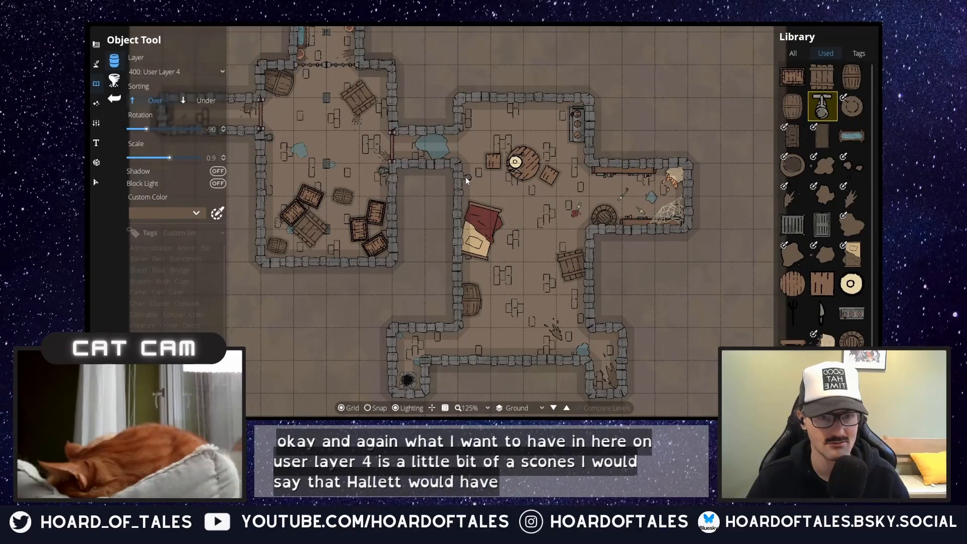
click(467, 175)
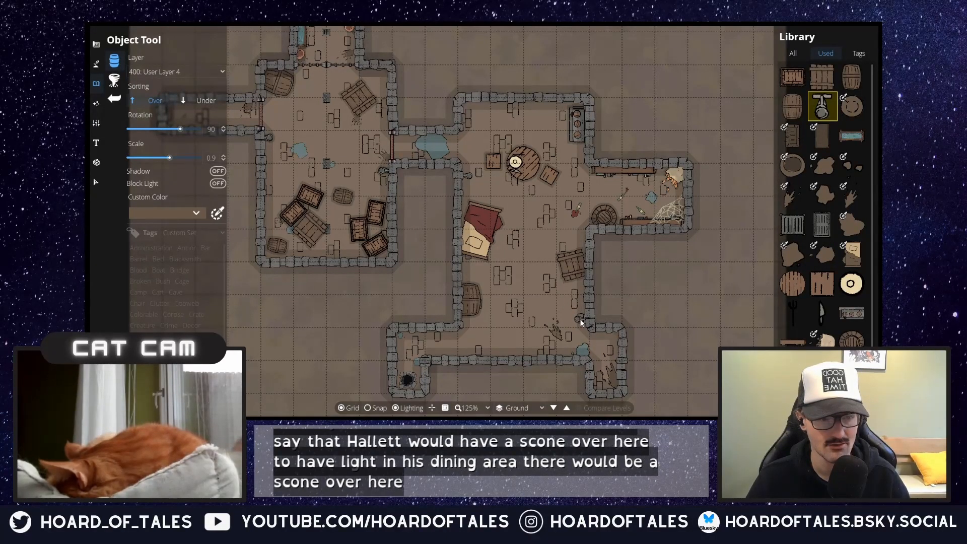
drag(619, 295, 685, 250)
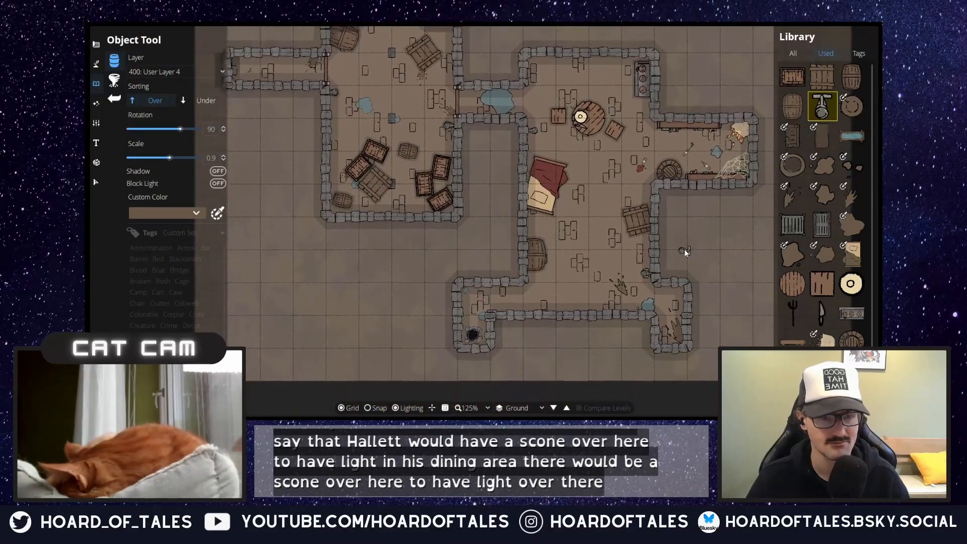
- Switch to User Layer 3 and place a sconce at rotation 90 on the wall corner just south of the eastern alcove's entrance
drag(583, 222, 511, 322)
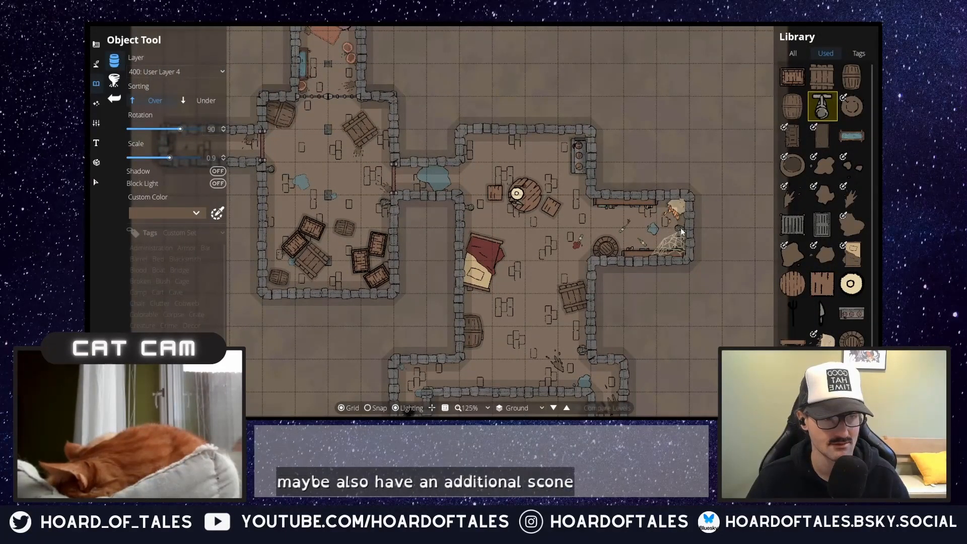
click(200, 73)
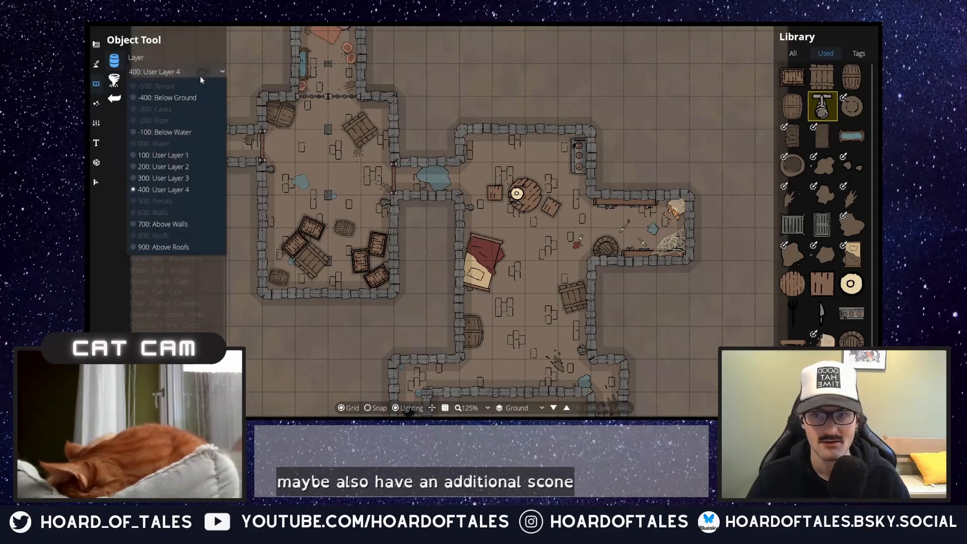
click(171, 169)
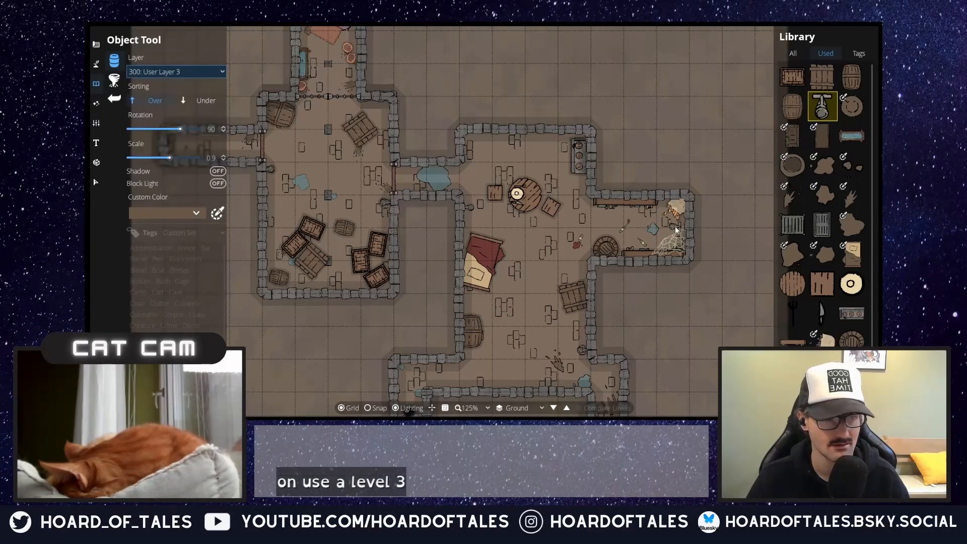
scroll(621, 202, down, 2)
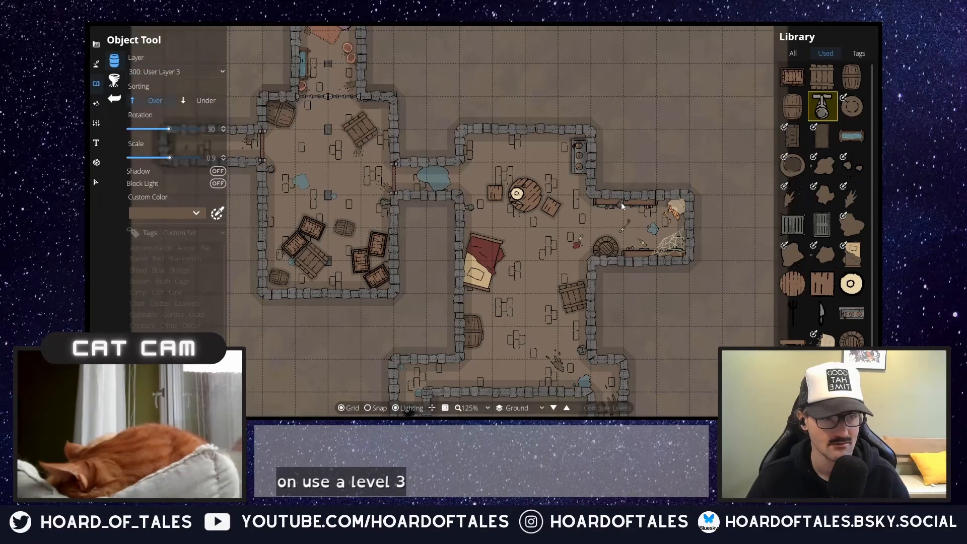
scroll(582, 263, up, 1)
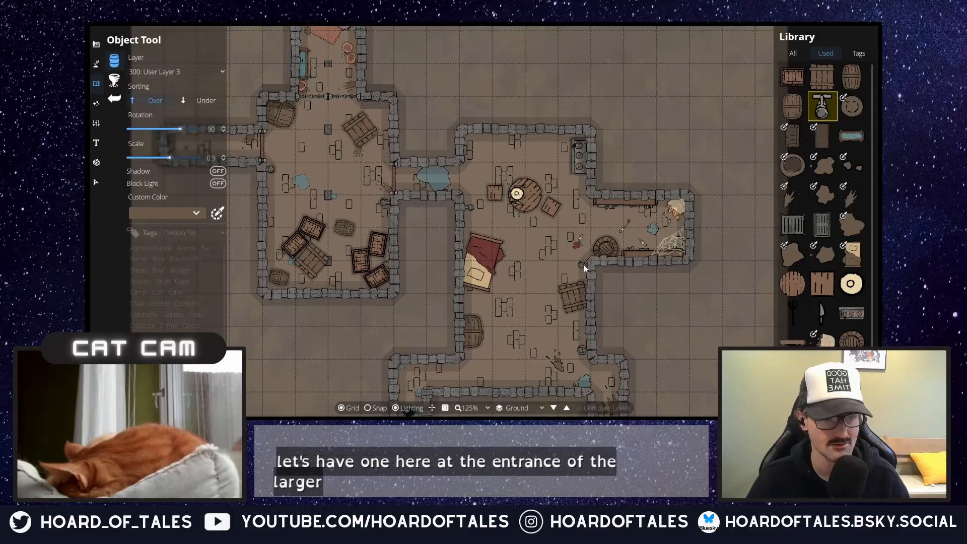
drag(621, 142, 689, 111)
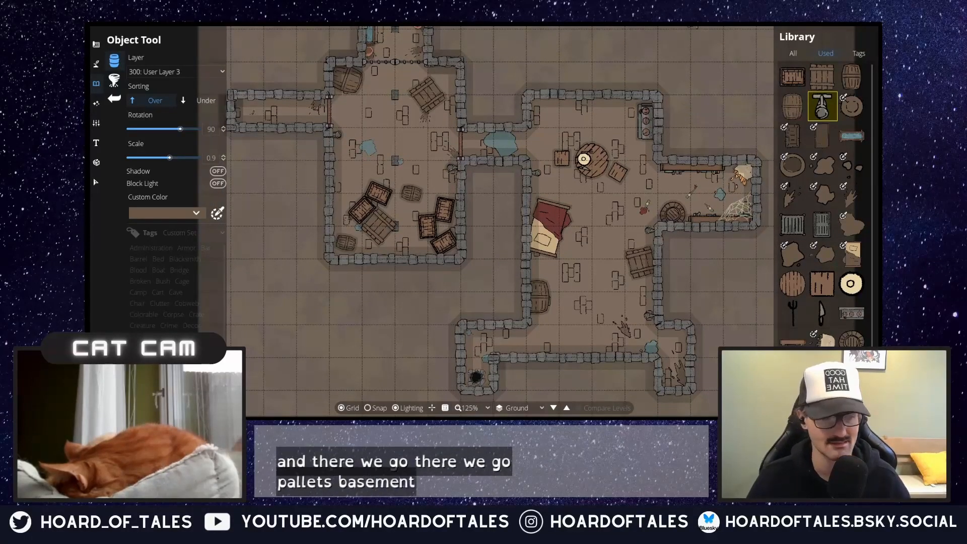
- Try digging a cave tunnel from the southeastern nook to the map's eastern edge with the Cave Brush in Dig Cave mode
drag(714, 333, 593, 300)
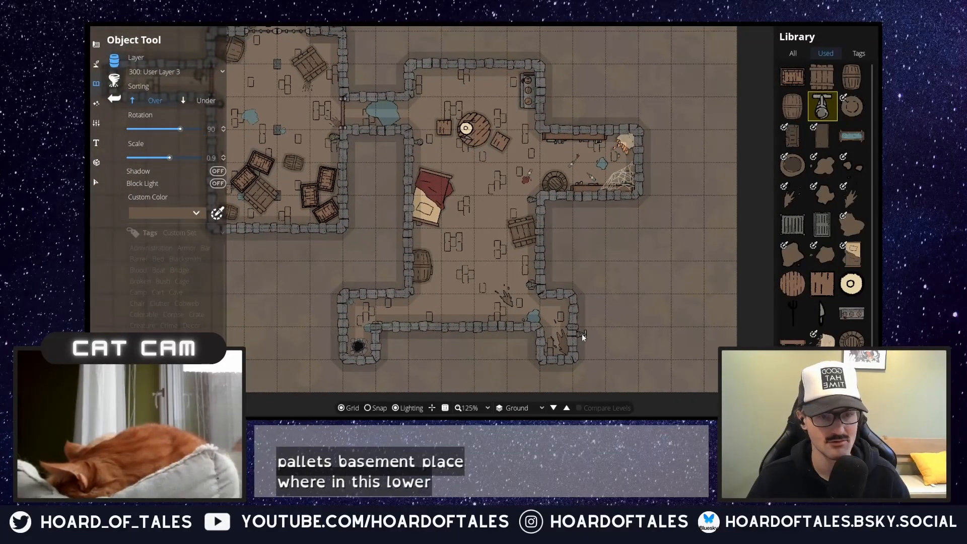
click(96, 44)
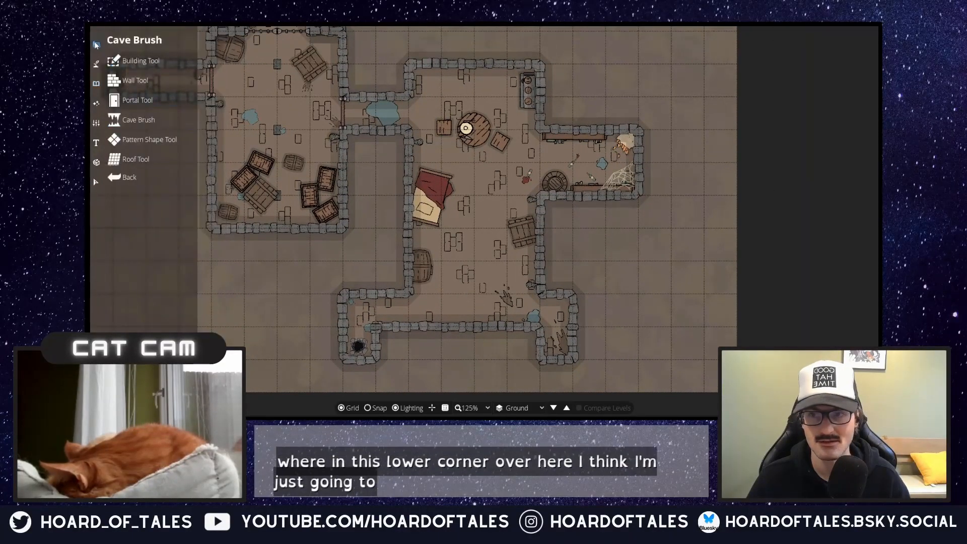
click(137, 120)
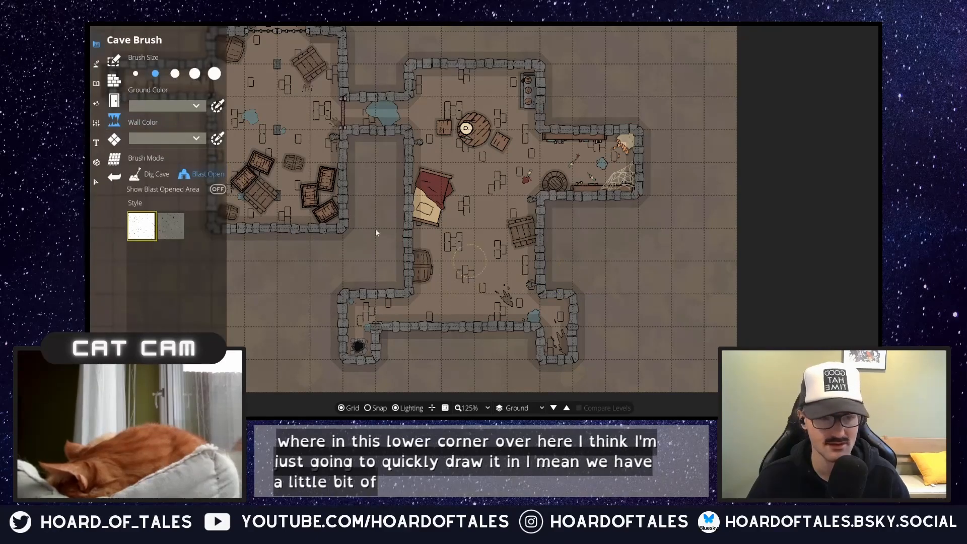
click(150, 174)
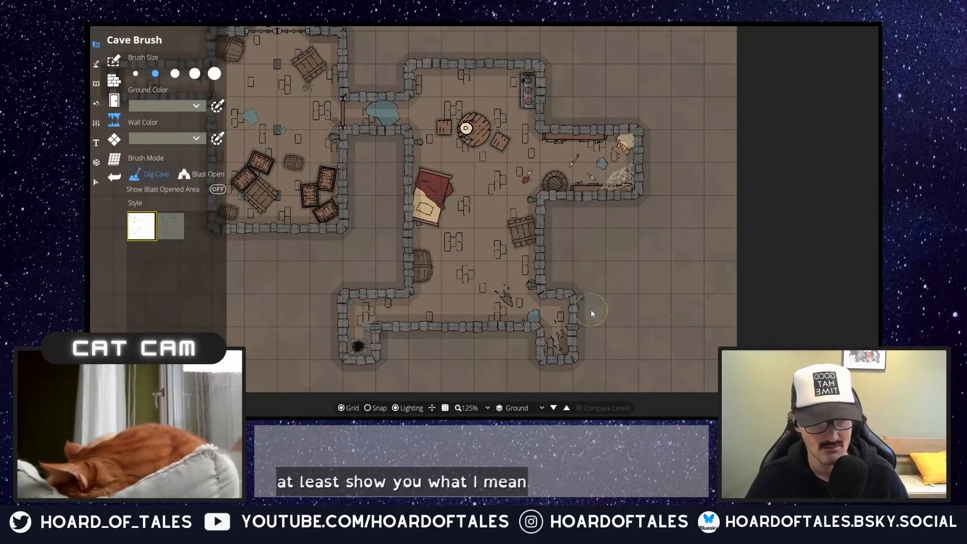
mouse_move(593, 313)
mouse_down()
mouse_move(667, 310)
mouse_move(717, 352)
mouse_move(721, 298)
mouse_move(735, 322)
mouse_move(737, 337)
mouse_move(699, 303)
mouse_up()
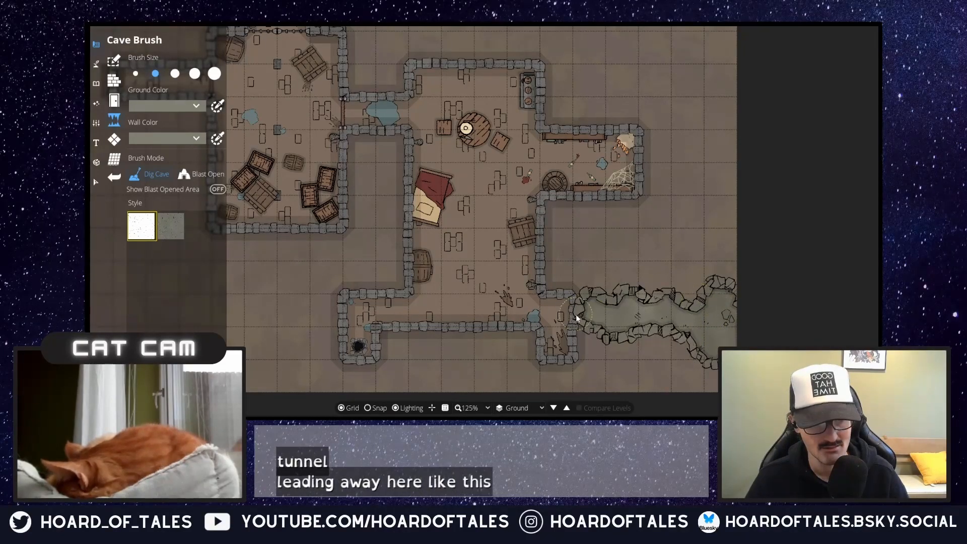
mouse_move(585, 314)
mouse_down()
mouse_move(575, 313)
mouse_move(589, 326)
mouse_up()
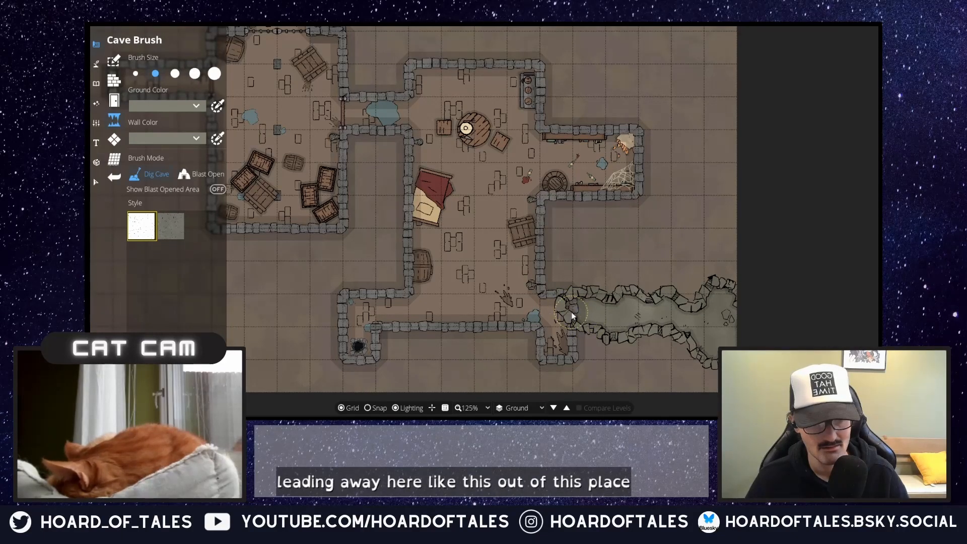
drag(574, 318, 564, 314)
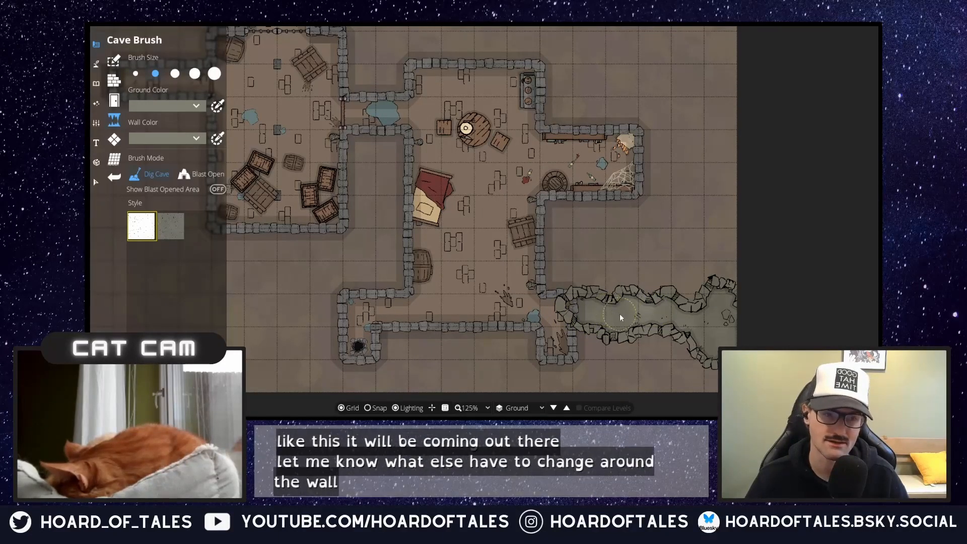
- Undo all the cave tunnel strokes beside the southeastern nook
key(ctrl+z)
key(ctrl+z)
key(ctrl+z)
key(ctrl+z)
key(ctrl+z)
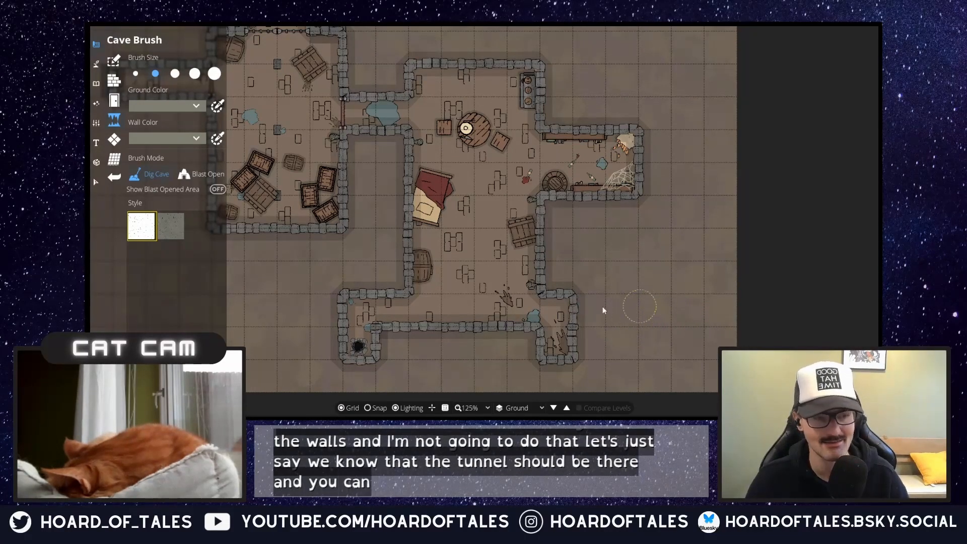
drag(585, 306, 766, 328)
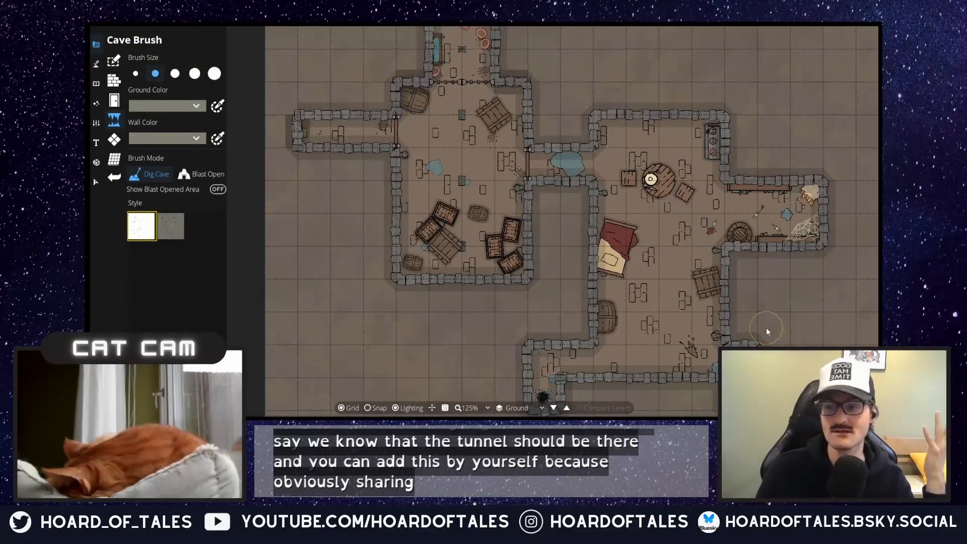
drag(781, 104, 743, 113)
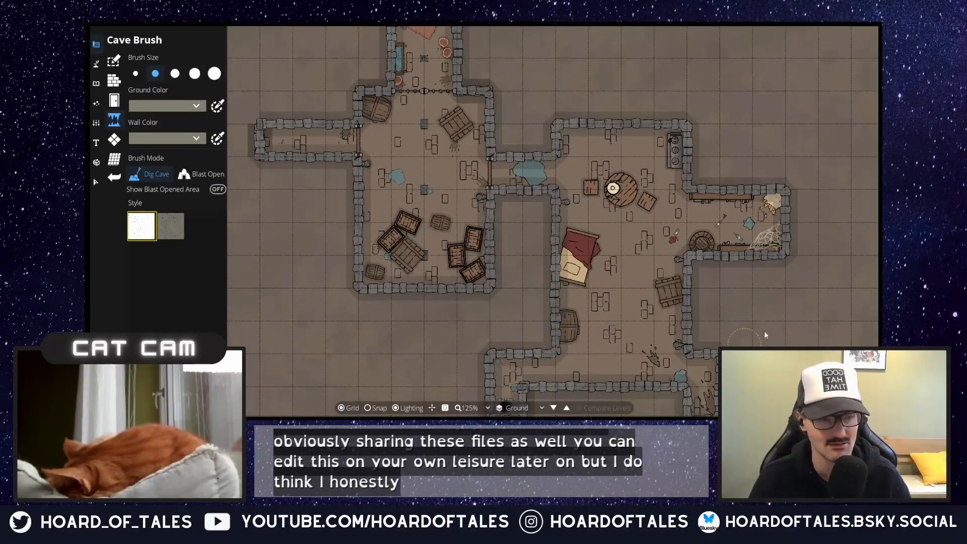
mouse_move(781, 314)
mouse_down()
mouse_move(703, 277)
mouse_move(738, 320)
mouse_move(766, 324)
mouse_up()
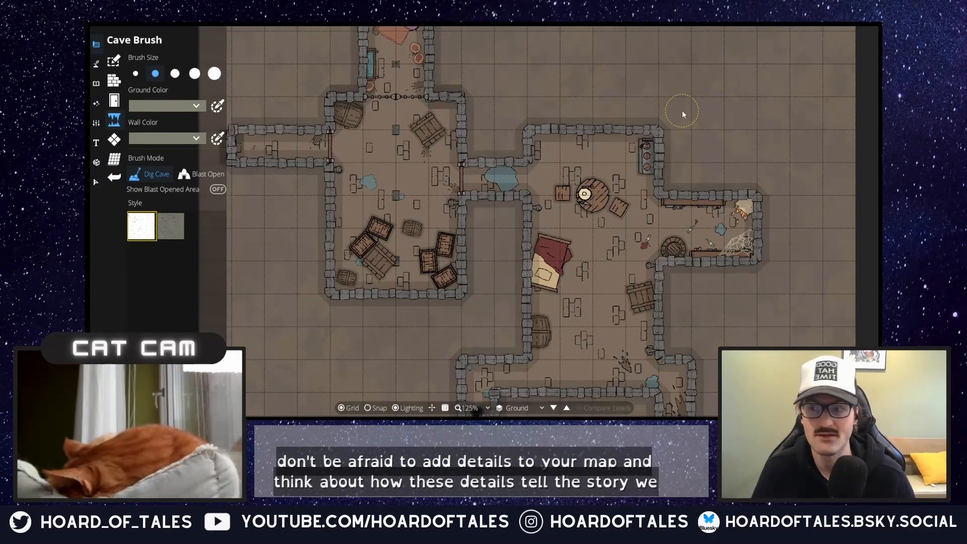
drag(700, 262, 615, 260)
scroll(626, 228, up, 2)
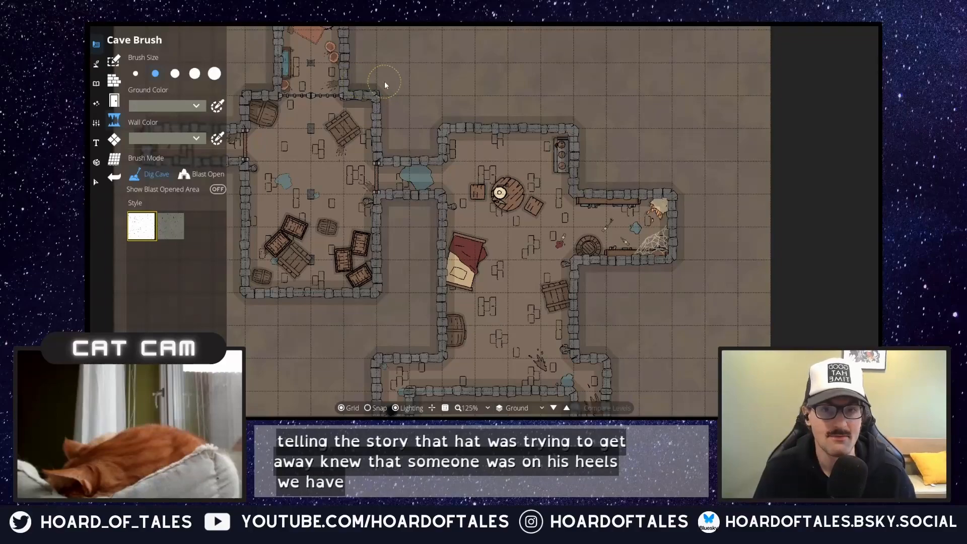
drag(385, 80, 492, 148)
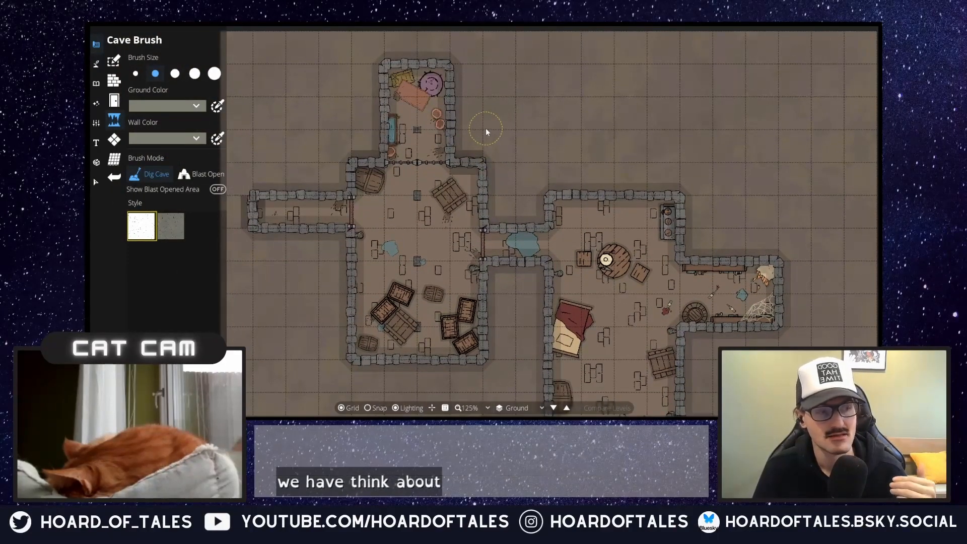